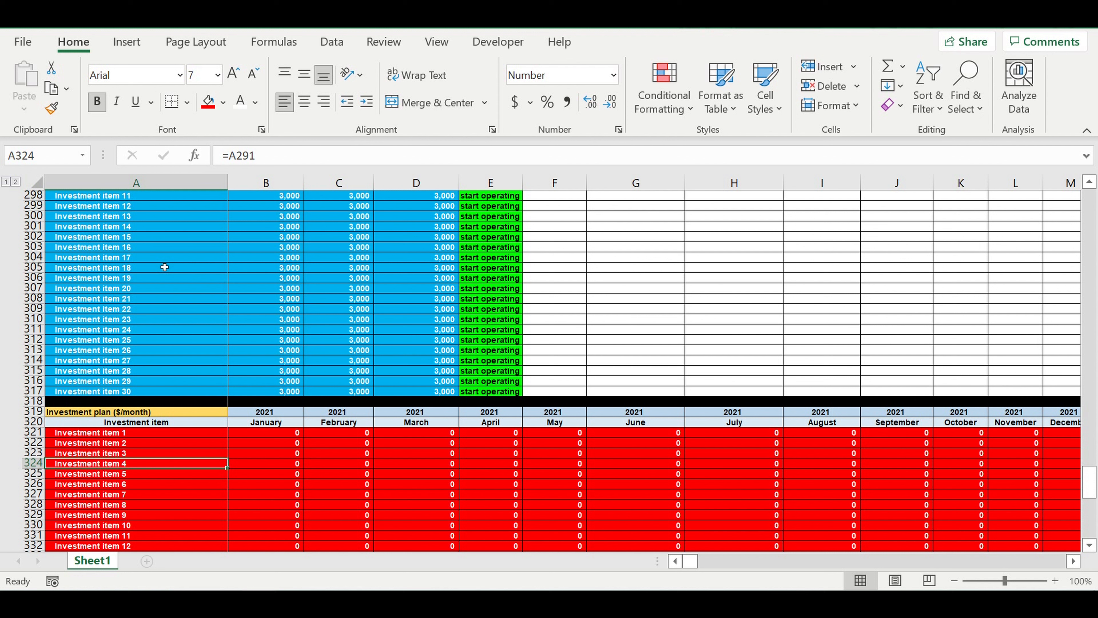
{"action": "left_click", "coordinate": [155, 280]}
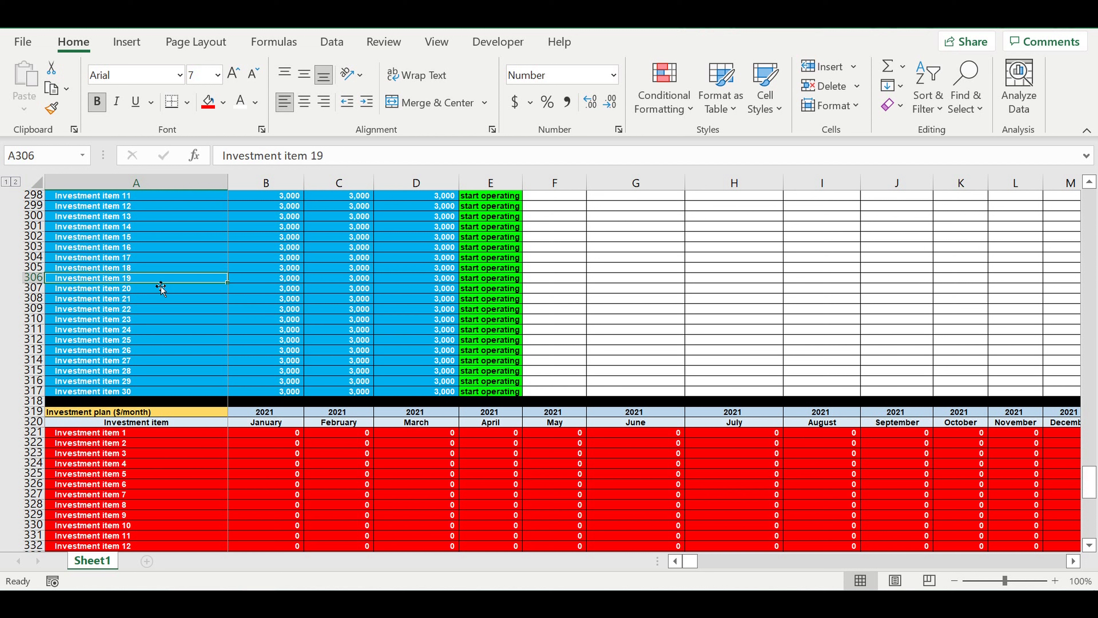
{"action": "left_click", "coordinate": [189, 438]}
{"action": "scroll", "coordinate": [292, 460], "scroll_direction": "down", "scroll_amount": 15}
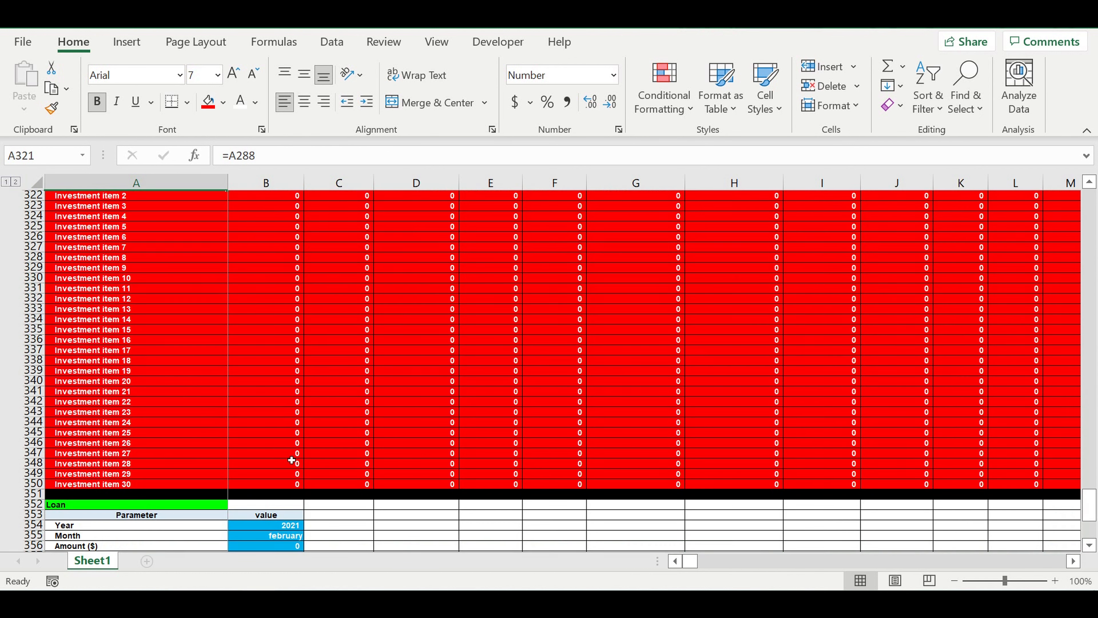
{"action": "scroll", "coordinate": [291, 460], "scroll_direction": "down", "scroll_amount": 5}
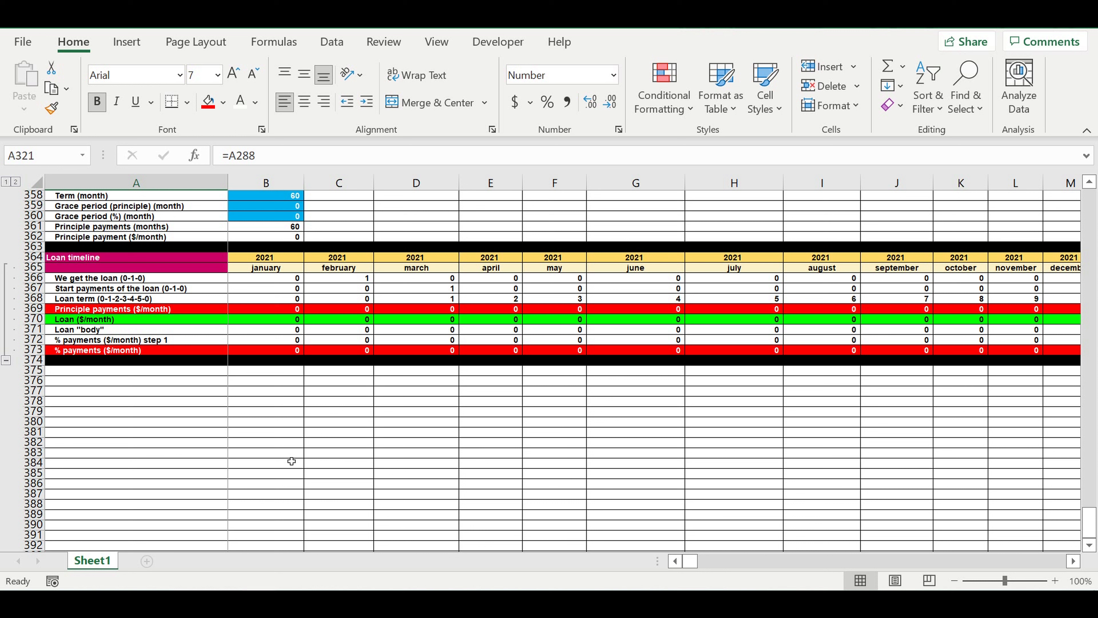
{"action": "left_click", "coordinate": [285, 453]}
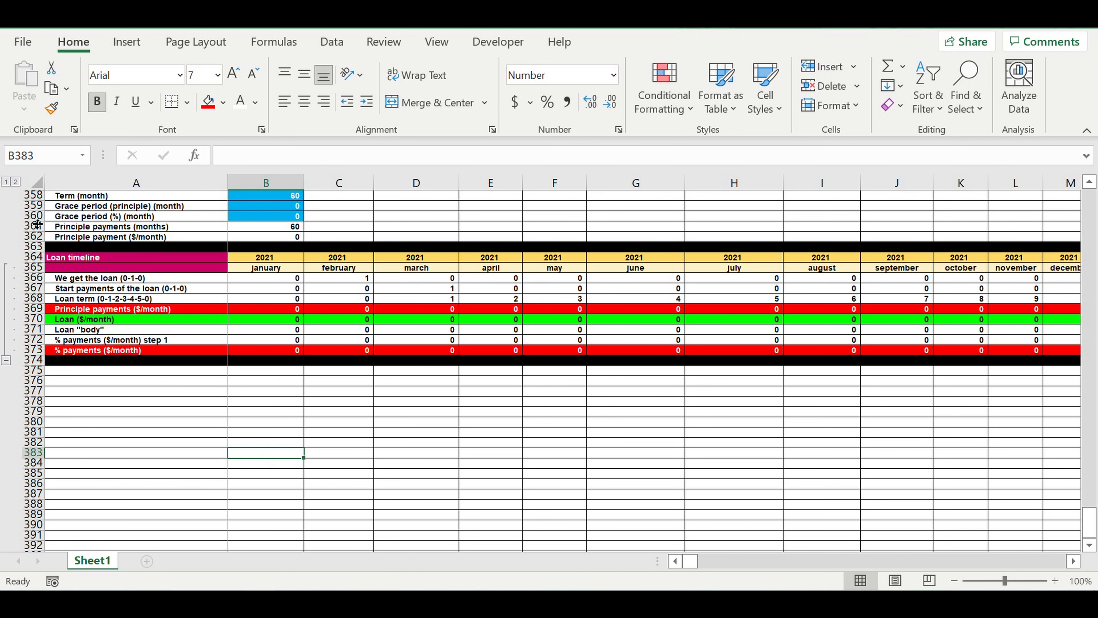
- Copy the investment plan's two header rows, 319 and 320, to row 375 directly below the loan timeline
{"action": "scroll", "coordinate": [51, 276], "scroll_direction": "up", "scroll_amount": 9}
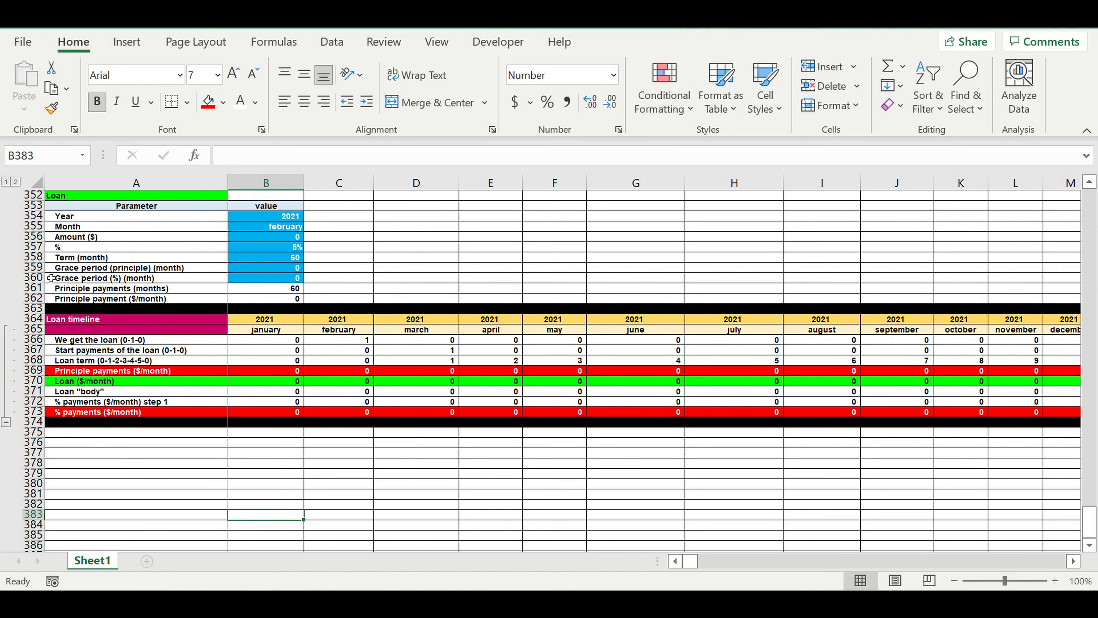
{"action": "scroll", "coordinate": [60, 301], "scroll_direction": "up", "scroll_amount": 7}
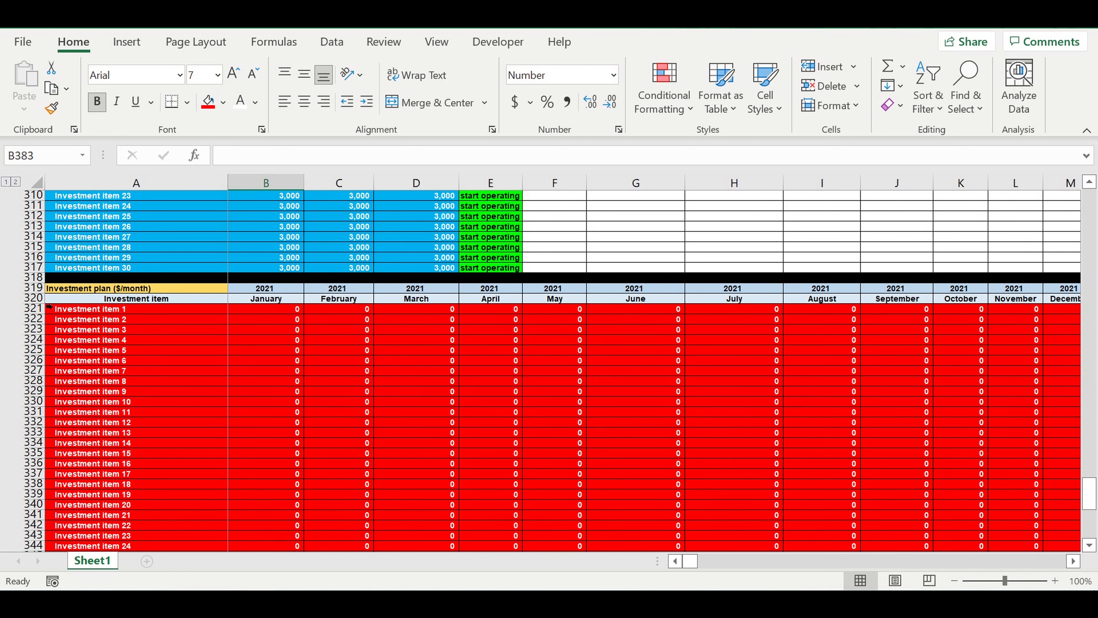
{"action": "left_click", "coordinate": [30, 289]}
{"action": "left_click_drag", "start_coordinate": [32, 294], "coordinate": [32, 300]}
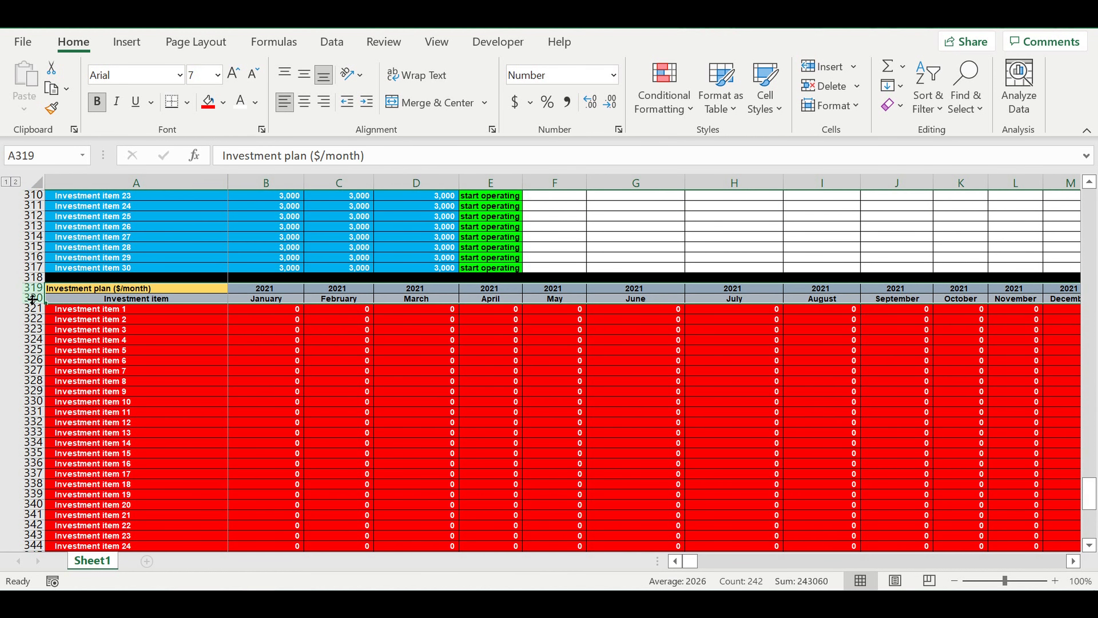
{"action": "key", "text": "ctrl+c"}
{"action": "left_click", "coordinate": [125, 370]}
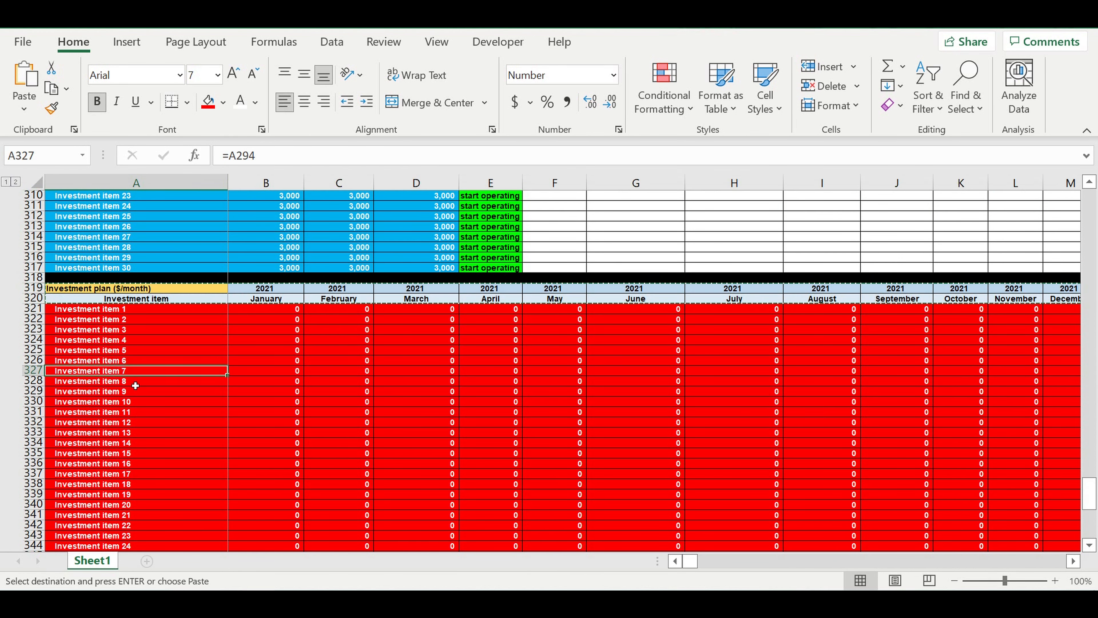
{"action": "scroll", "coordinate": [146, 410], "scroll_direction": "down", "scroll_amount": 13}
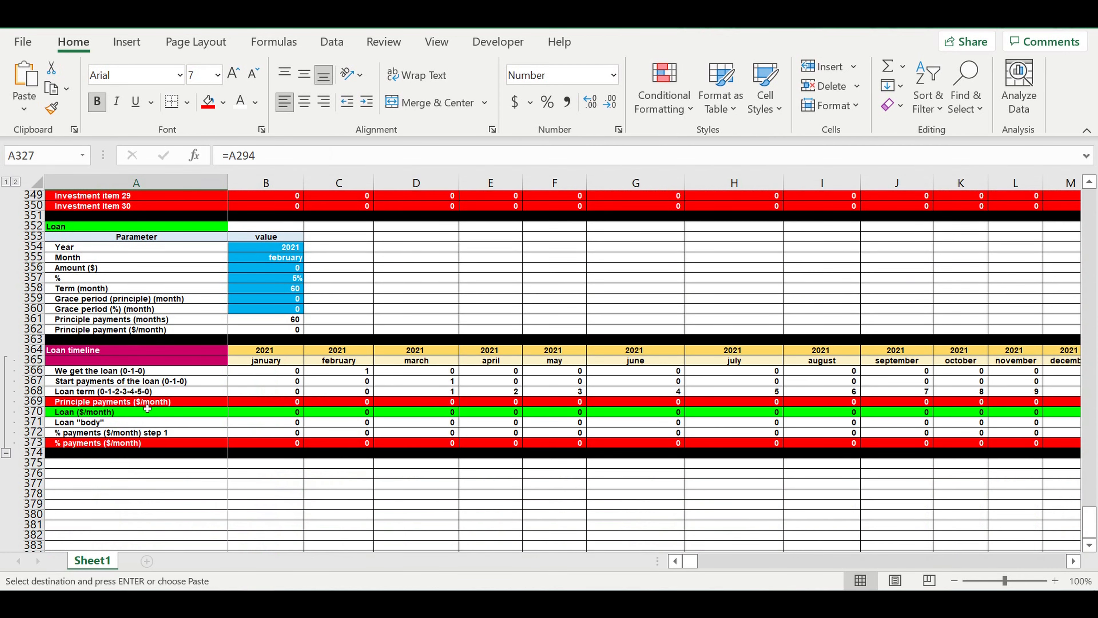
{"action": "left_click", "coordinate": [115, 466]}
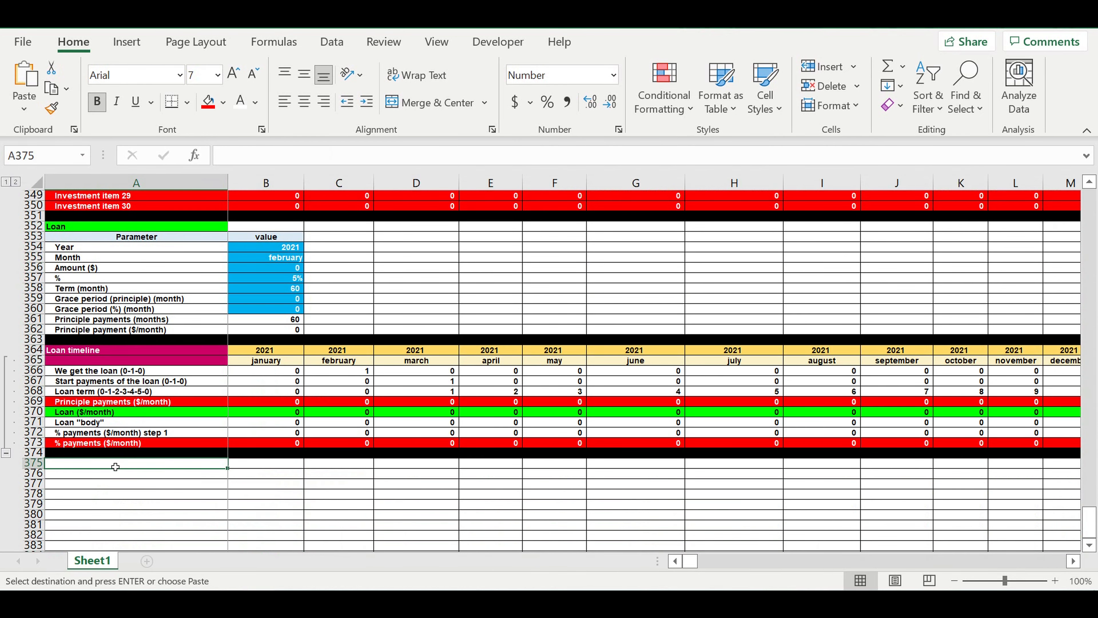
{"action": "key", "text": "ctrl+v"}
- Retitle the copied header in A375 as Cash flow statement
{"action": "left_click", "coordinate": [138, 465]}
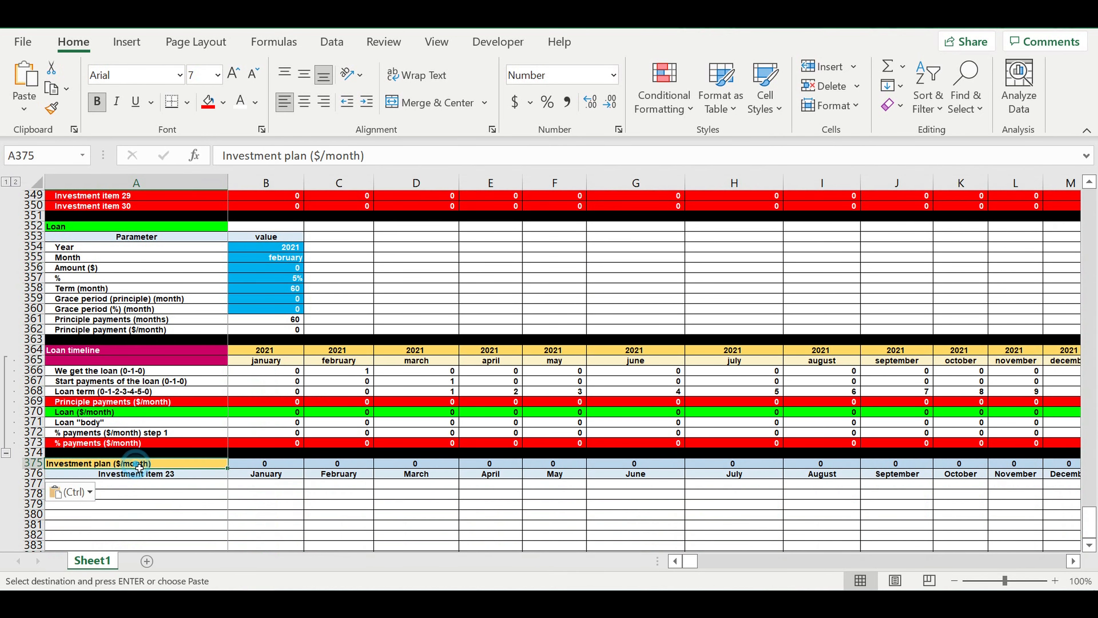
{"action": "type", "text": "Cash"}
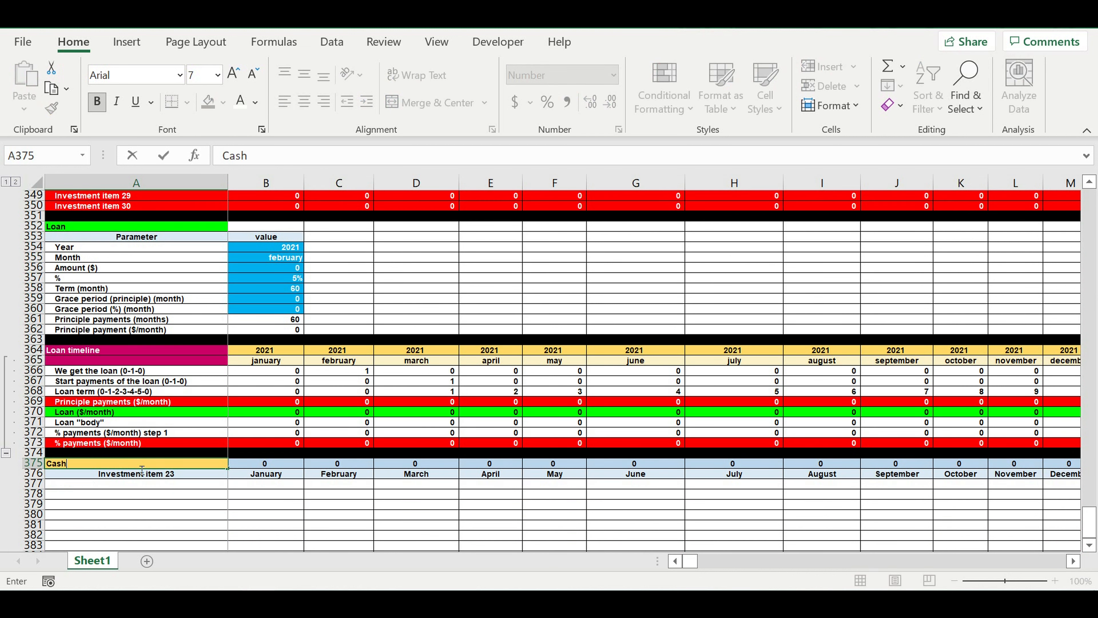
{"action": "type", "text": " flow statemen"}
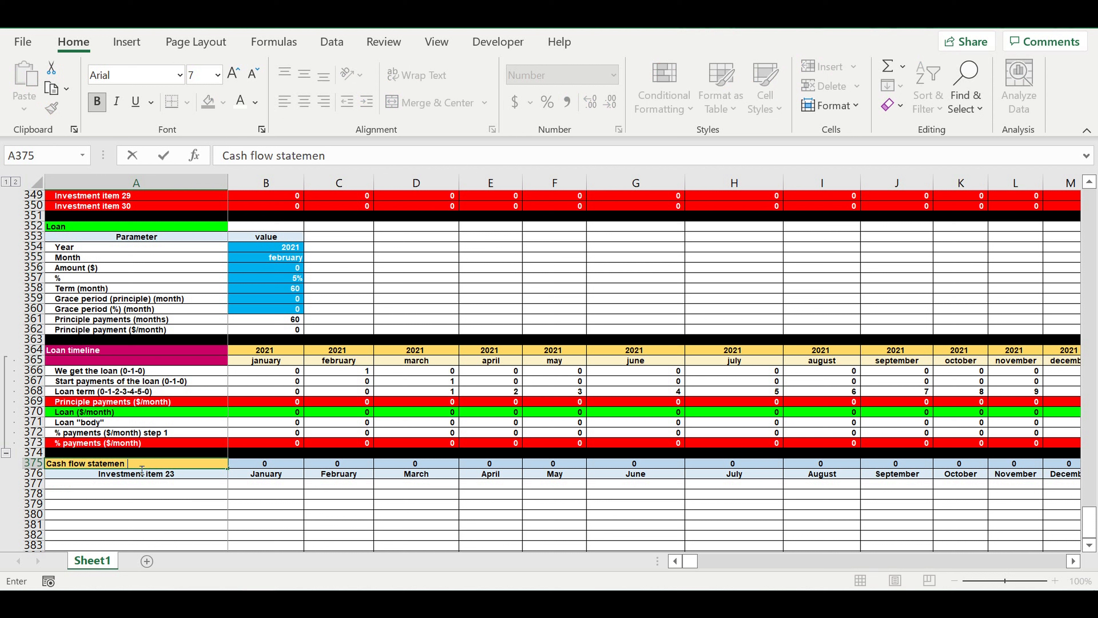
{"action": "key", "text": "Return"}
- Link the January year header in B375 to the loan timeline's year in B364
{"action": "left_click", "coordinate": [257, 465]}
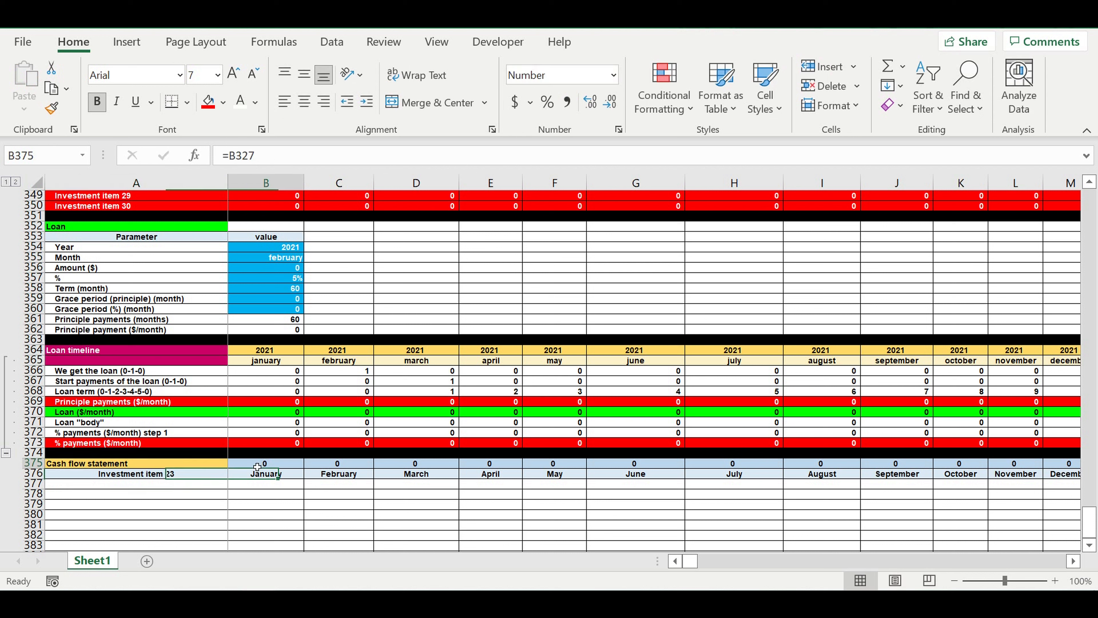
{"action": "type", "text": "="}
{"action": "left_click", "coordinate": [257, 351]}
{"action": "key", "text": "Return"}
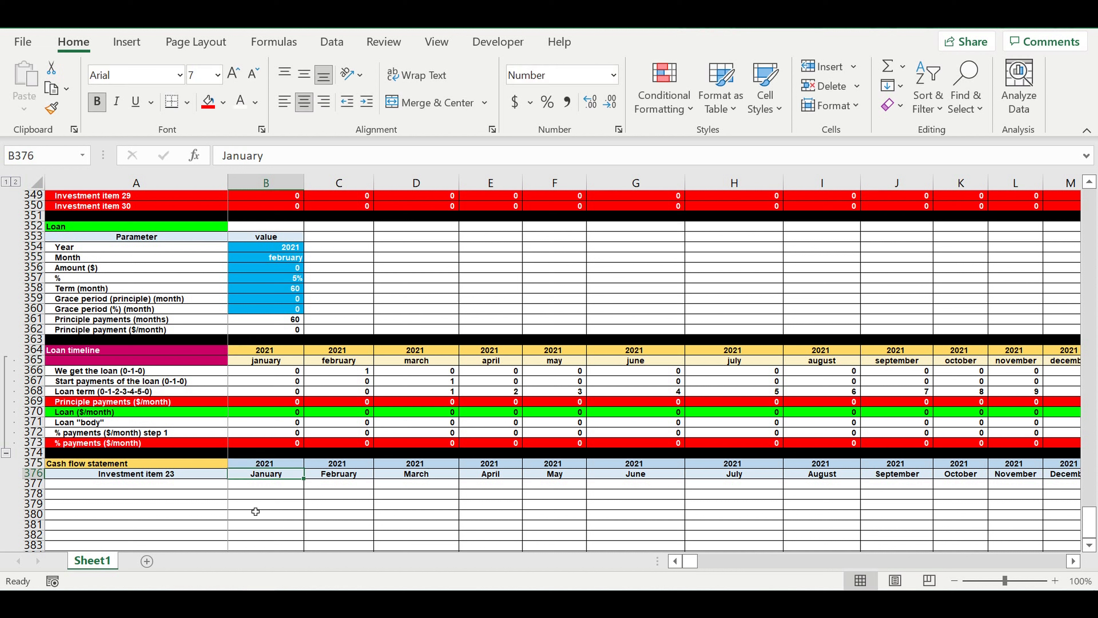
- Fill the Cash flow statement title cell with the loan timeline title's dark pink and make its text white
{"action": "left_click", "coordinate": [204, 464]}
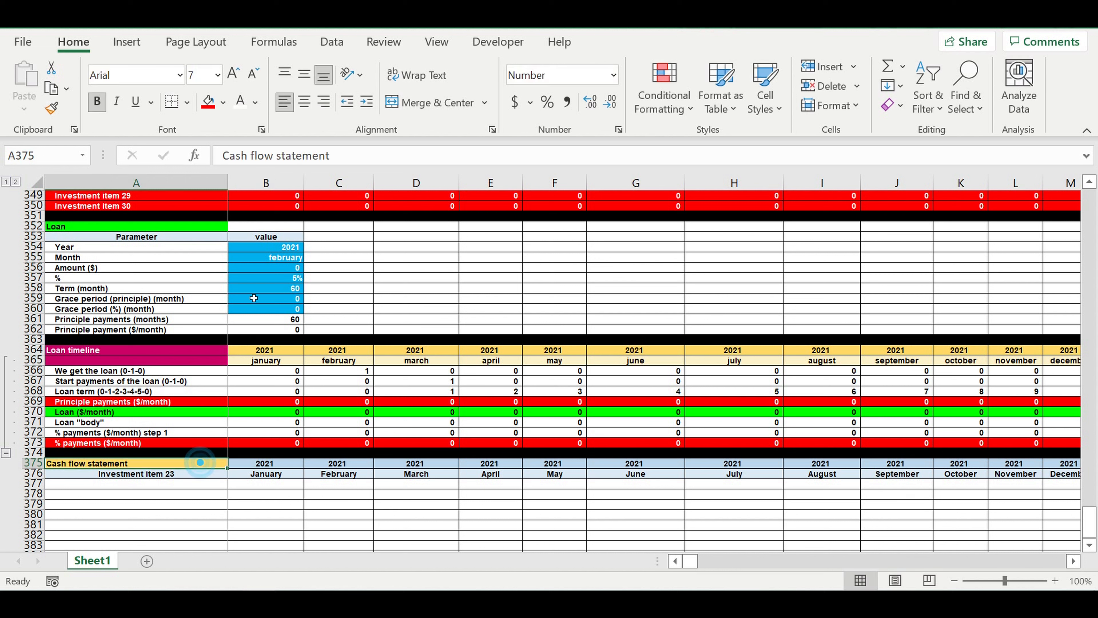
{"action": "left_click", "coordinate": [225, 102]}
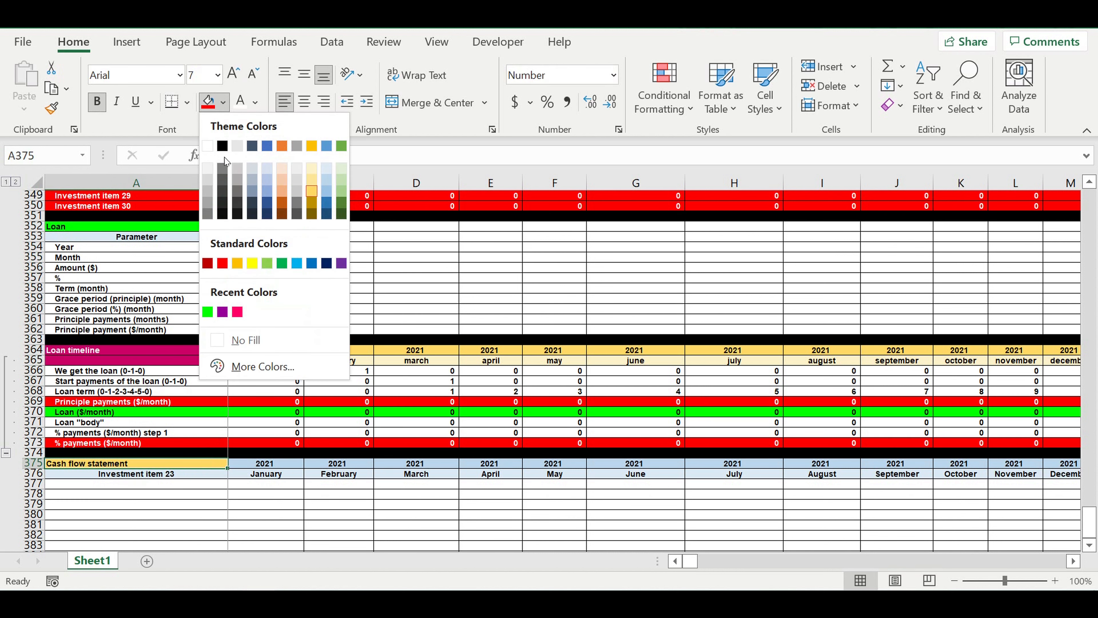
{"action": "left_click", "coordinate": [215, 314]}
{"action": "left_click", "coordinate": [223, 102]}
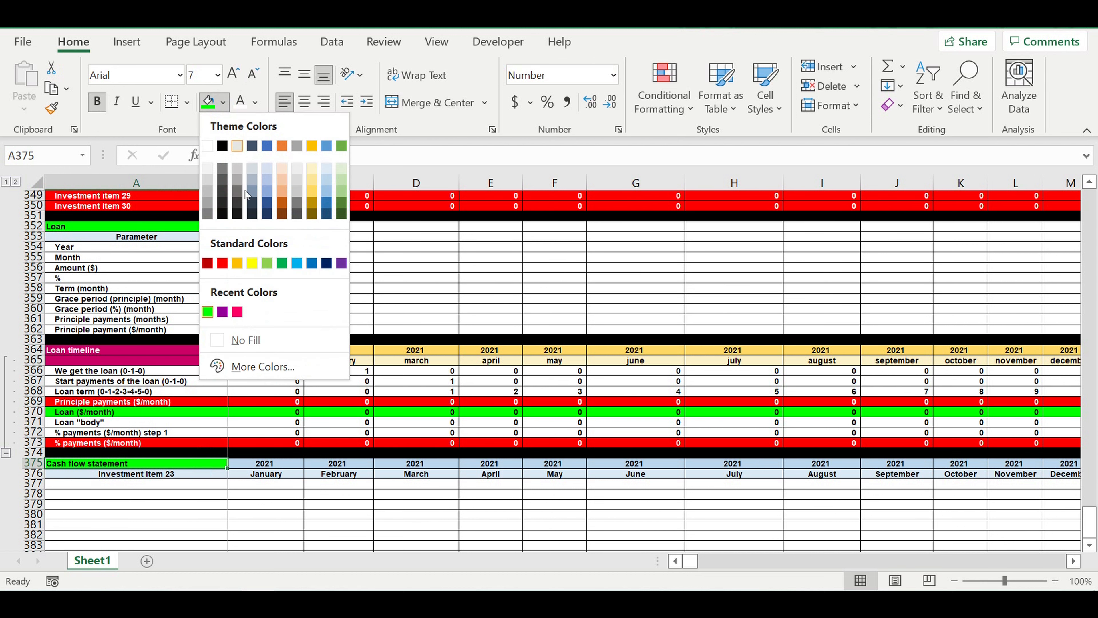
{"action": "left_click", "coordinate": [245, 366]}
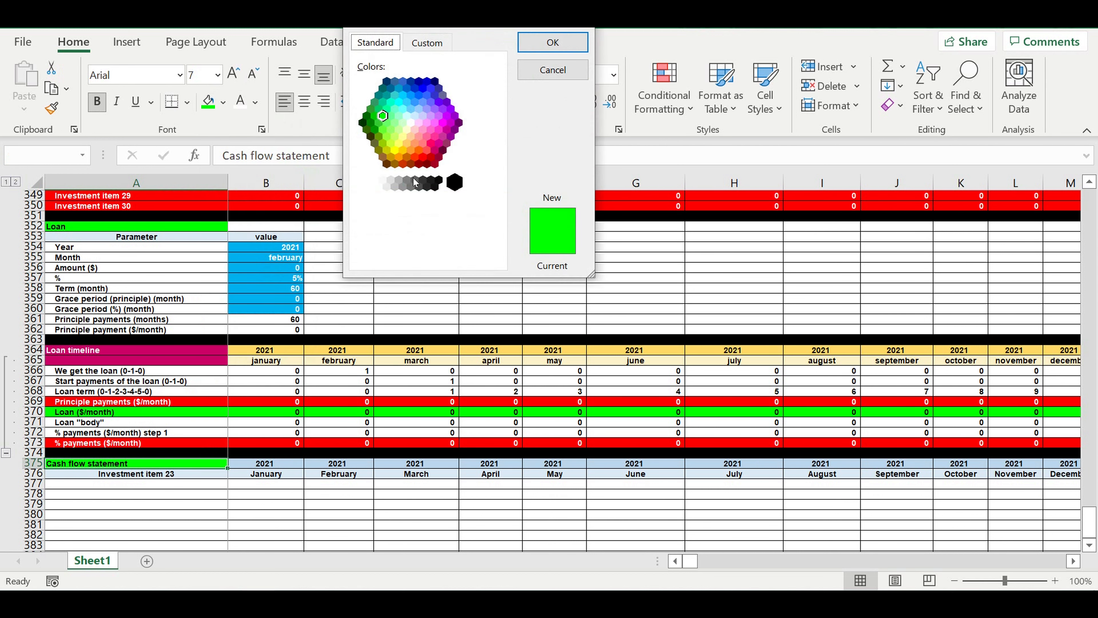
{"action": "left_click", "coordinate": [434, 149]}
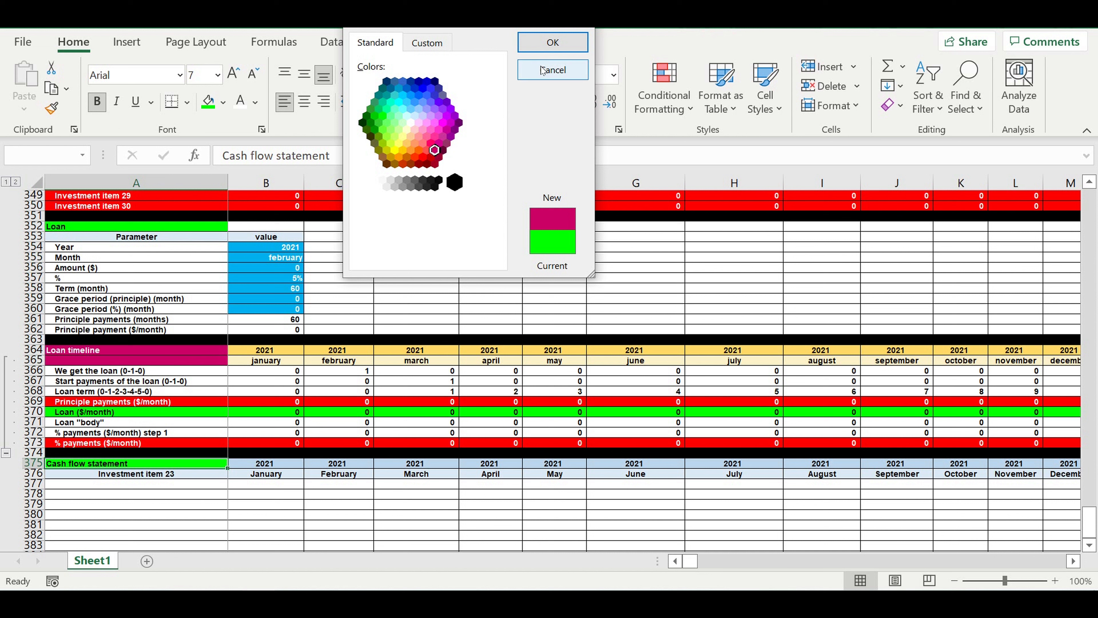
{"action": "left_click", "coordinate": [552, 43]}
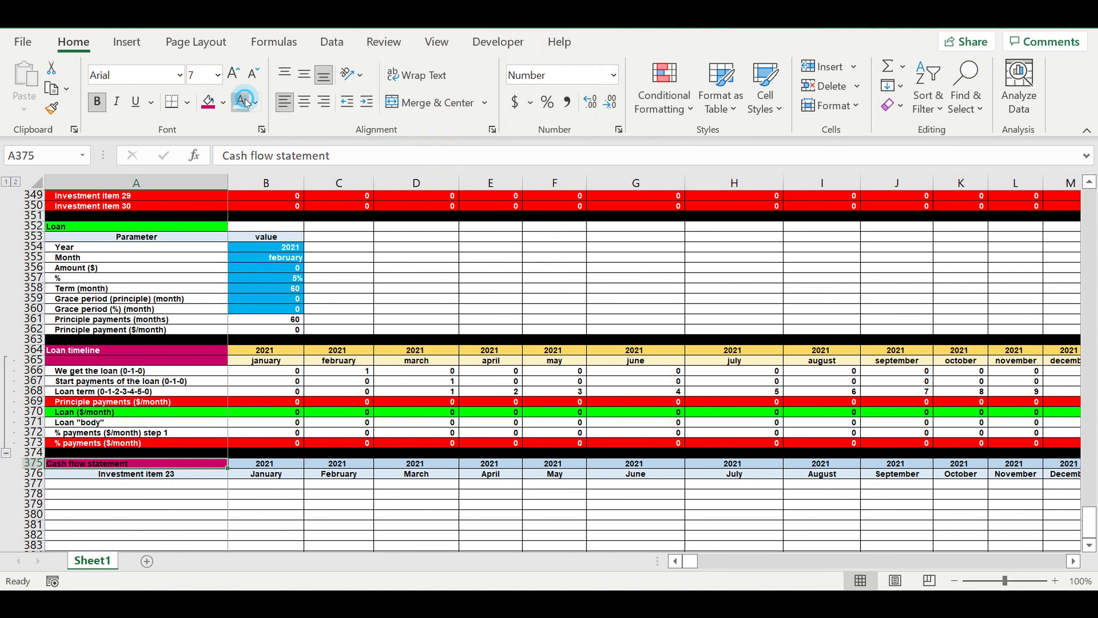
- Replace the item header in A376 with Parameter
{"action": "left_click", "coordinate": [166, 487]}
{"action": "left_click", "coordinate": [168, 476]}
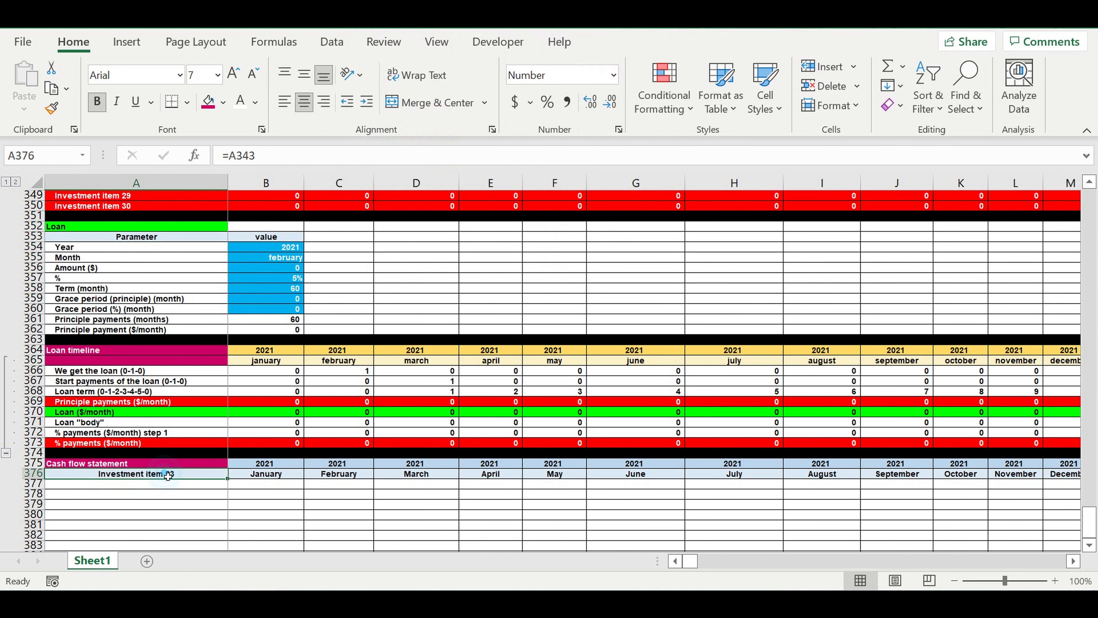
{"action": "type", "text": "Parameter"}
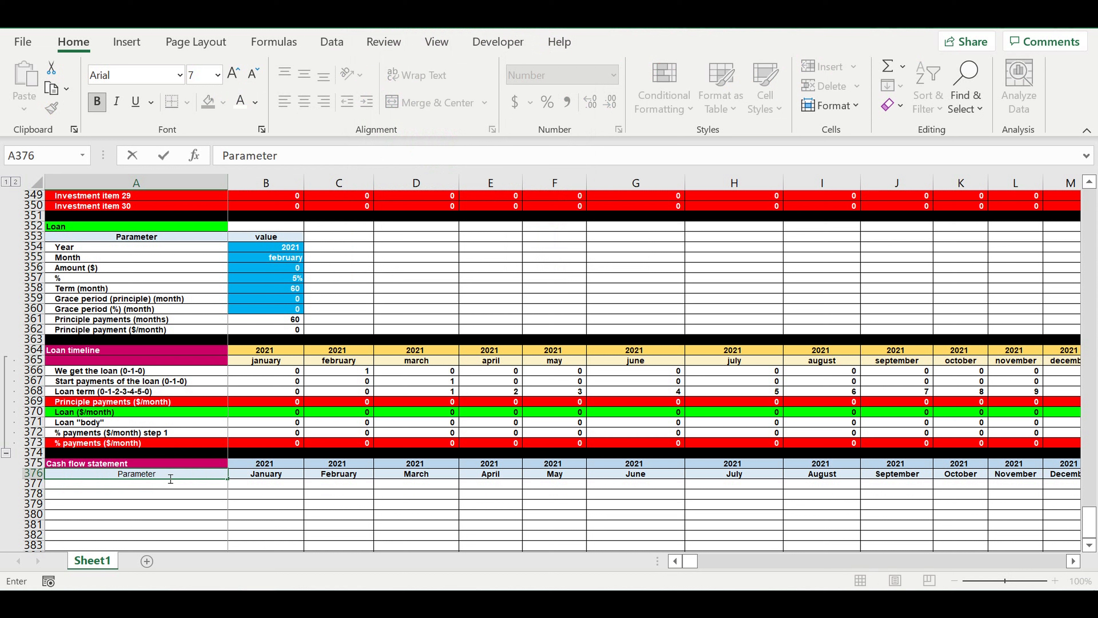
{"action": "key", "text": "Return"}
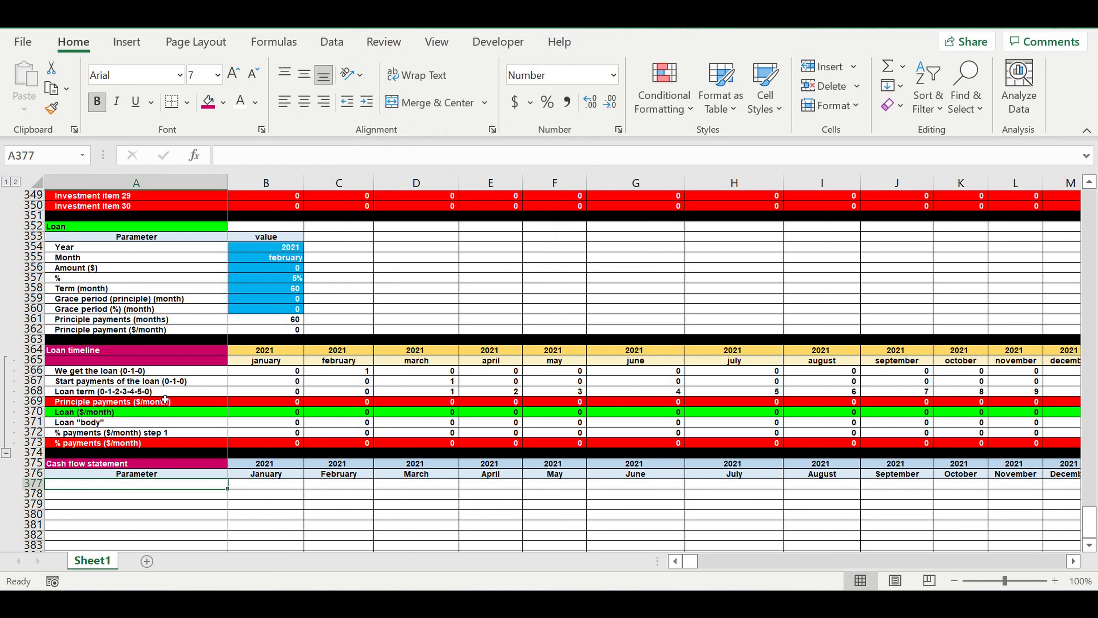
- Fill the Loan timeline title cells A364:A365 with yellow and set their text to black
{"action": "left_click_drag", "start_coordinate": [195, 354], "coordinate": [196, 363]}
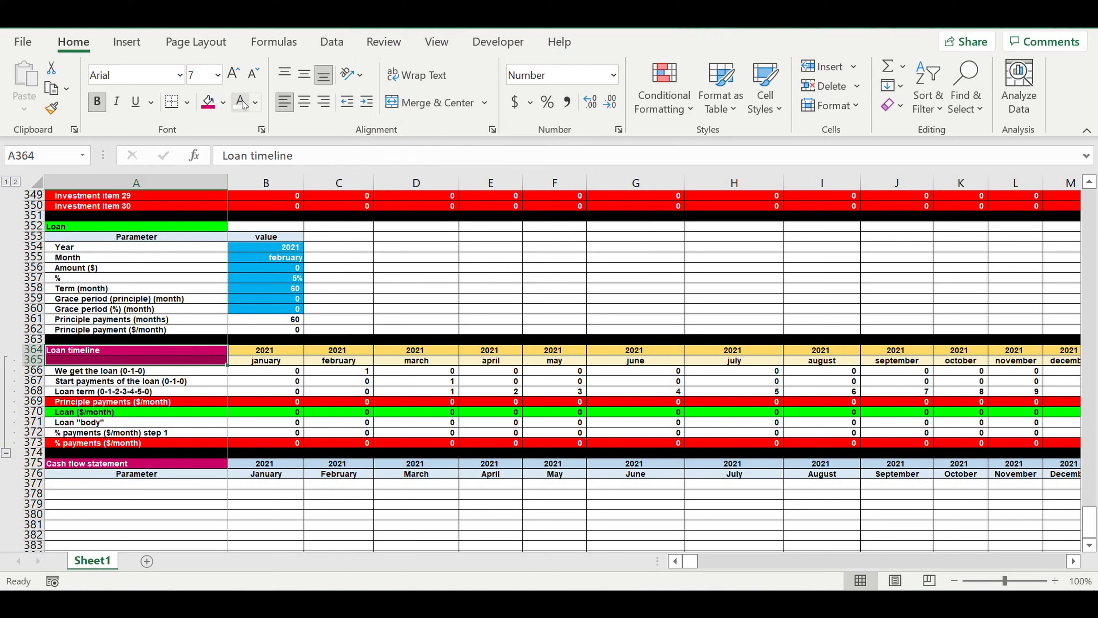
{"action": "left_click", "coordinate": [223, 102]}
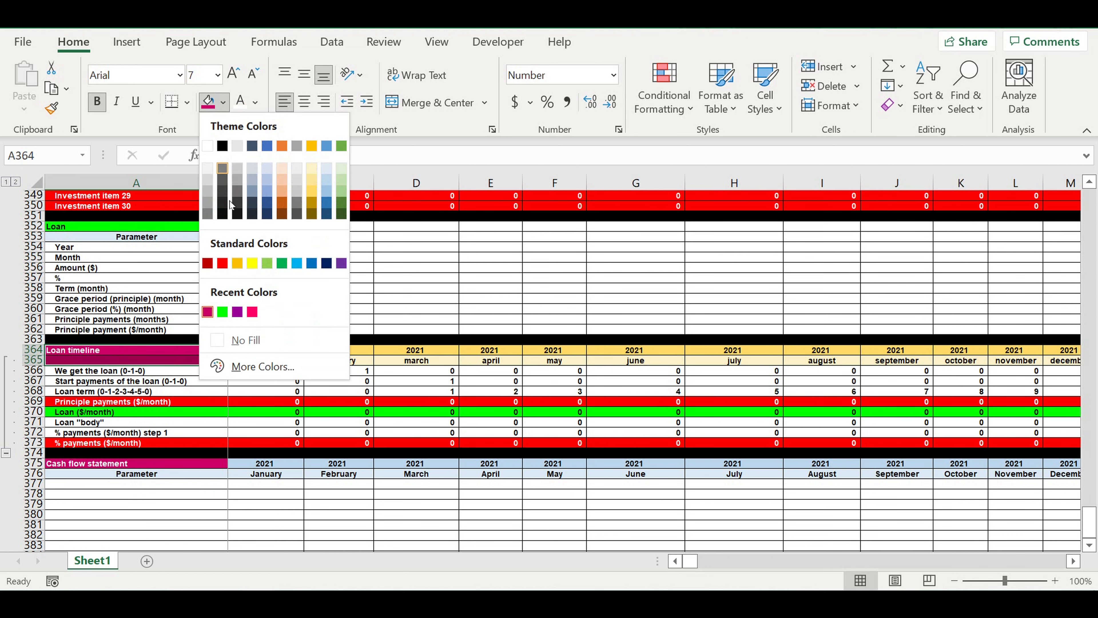
{"action": "left_click", "coordinate": [252, 263]}
{"action": "left_click", "coordinate": [259, 104]}
{"action": "left_click", "coordinate": [268, 125]}
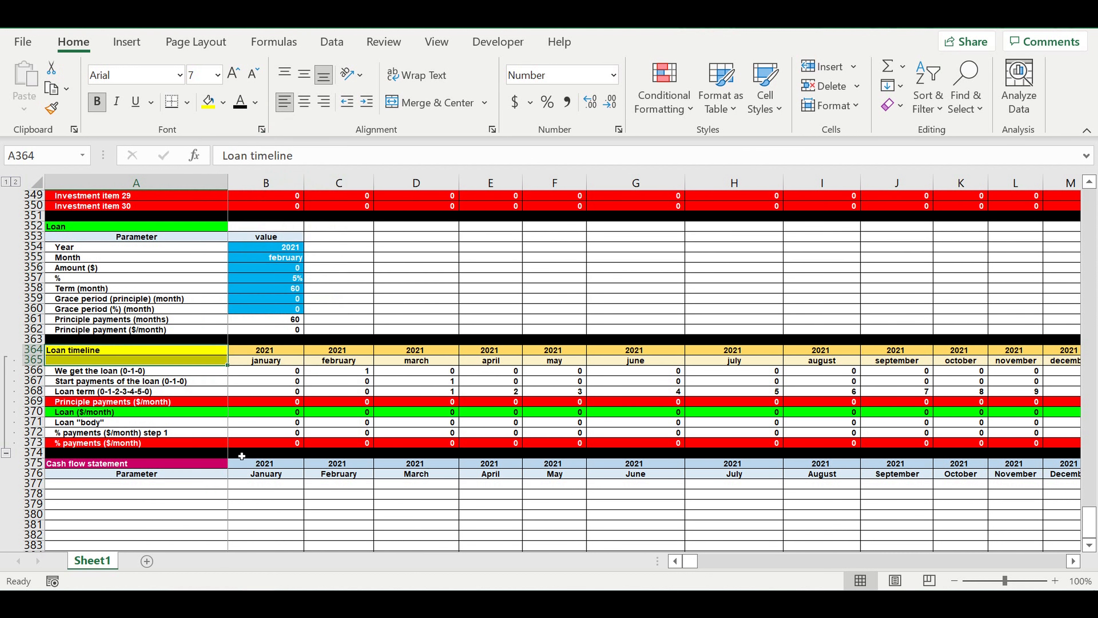
- Enter the row label Revenues in A377, under the Parameter header
{"action": "left_click", "coordinate": [235, 497]}
{"action": "left_click", "coordinate": [191, 506]}
{"action": "left_click", "coordinate": [202, 483]}
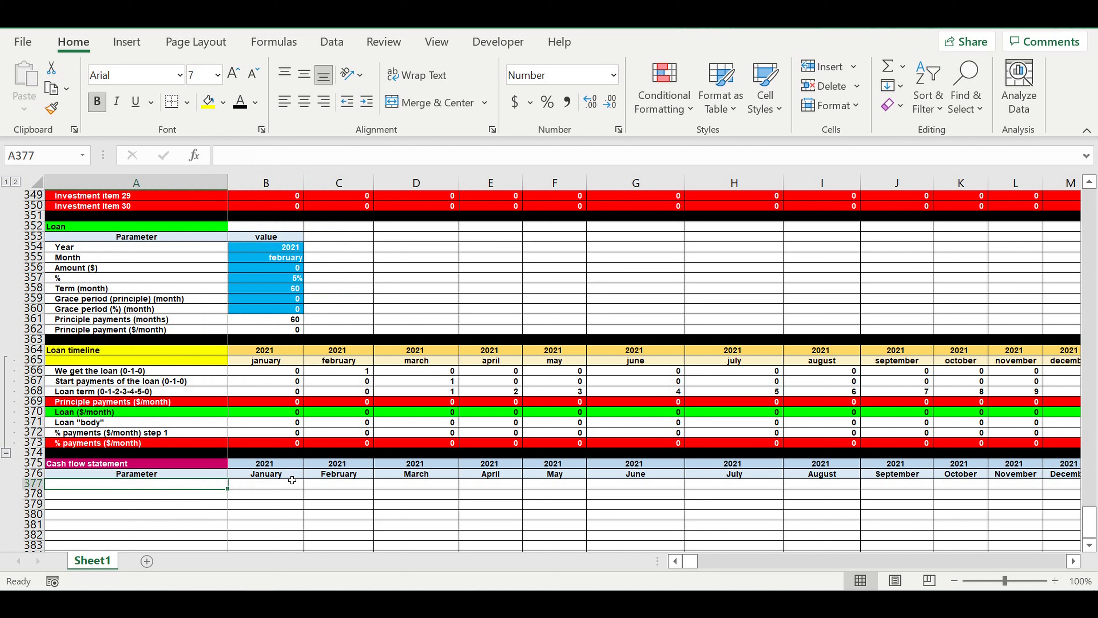
{"action": "type", "text": "Revenues"}
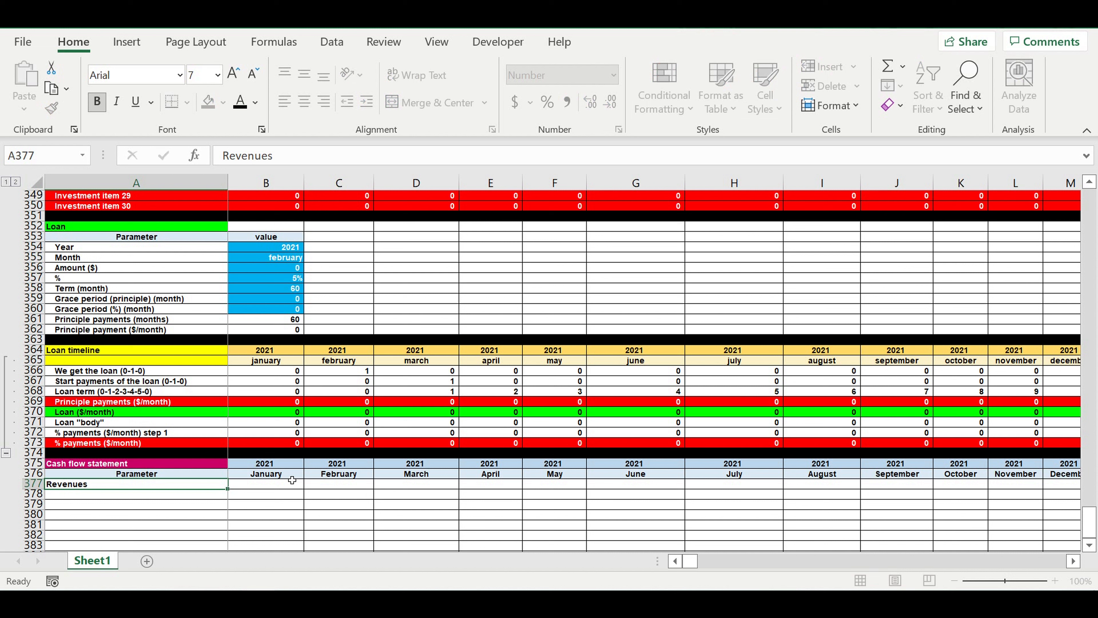
{"action": "key", "text": "Return"}
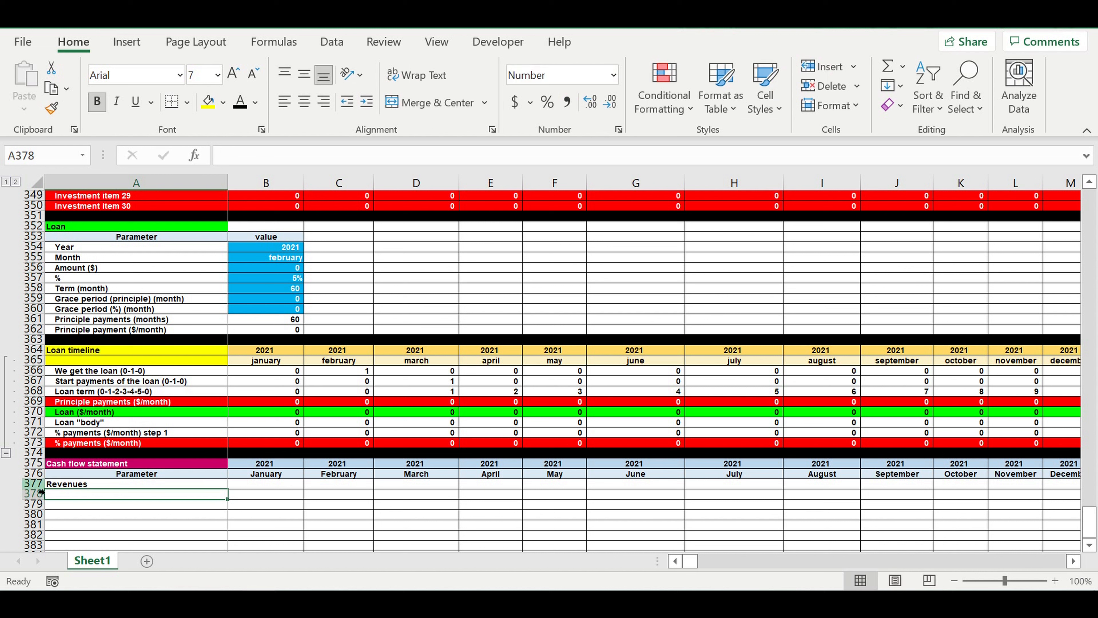
- Fill the whole Revenues row 377 with light blue
{"action": "left_click", "coordinate": [33, 483]}
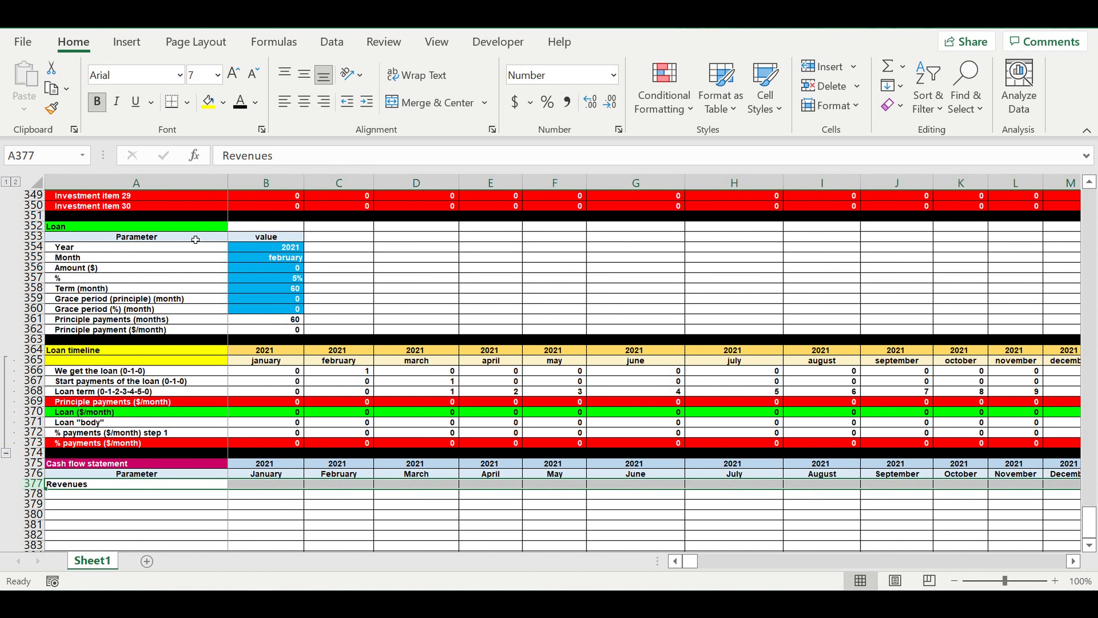
{"action": "left_click", "coordinate": [222, 103]}
{"action": "left_click", "coordinate": [327, 178]}
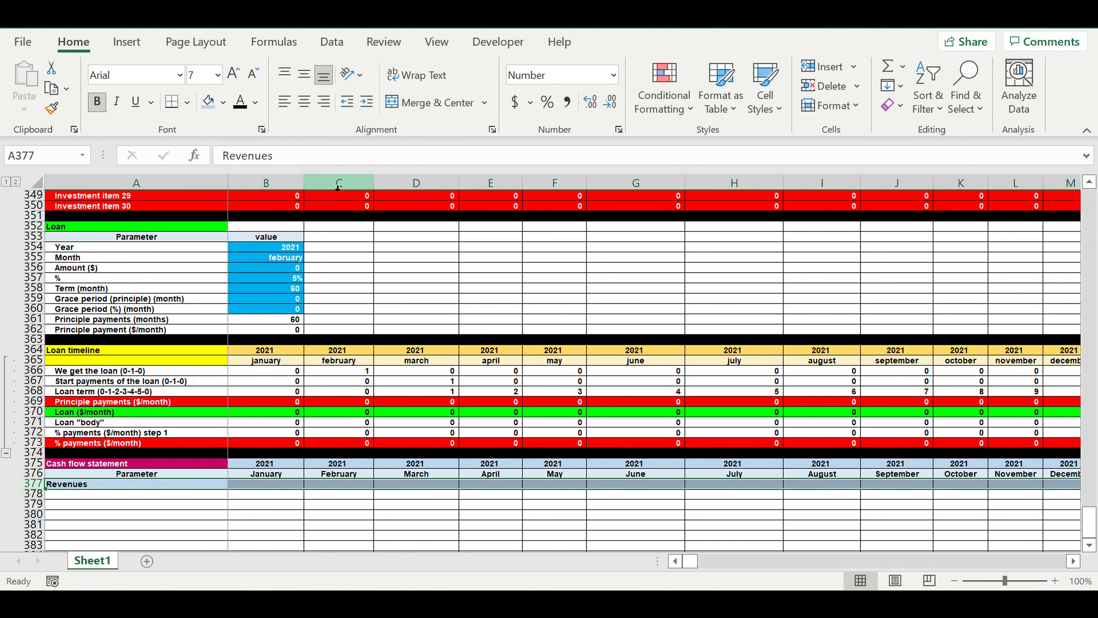
- Link A378 under Revenues to the Customer type 1 label in A165 of the Revenue ($/month) block
{"action": "left_click", "coordinate": [154, 499]}
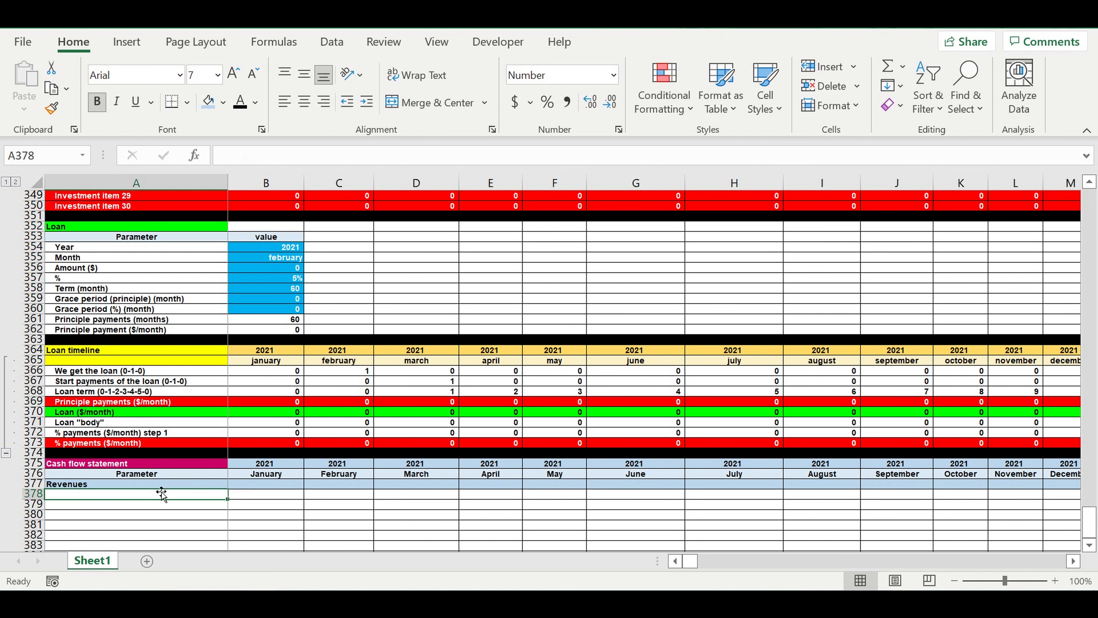
{"action": "type", "text": "="}
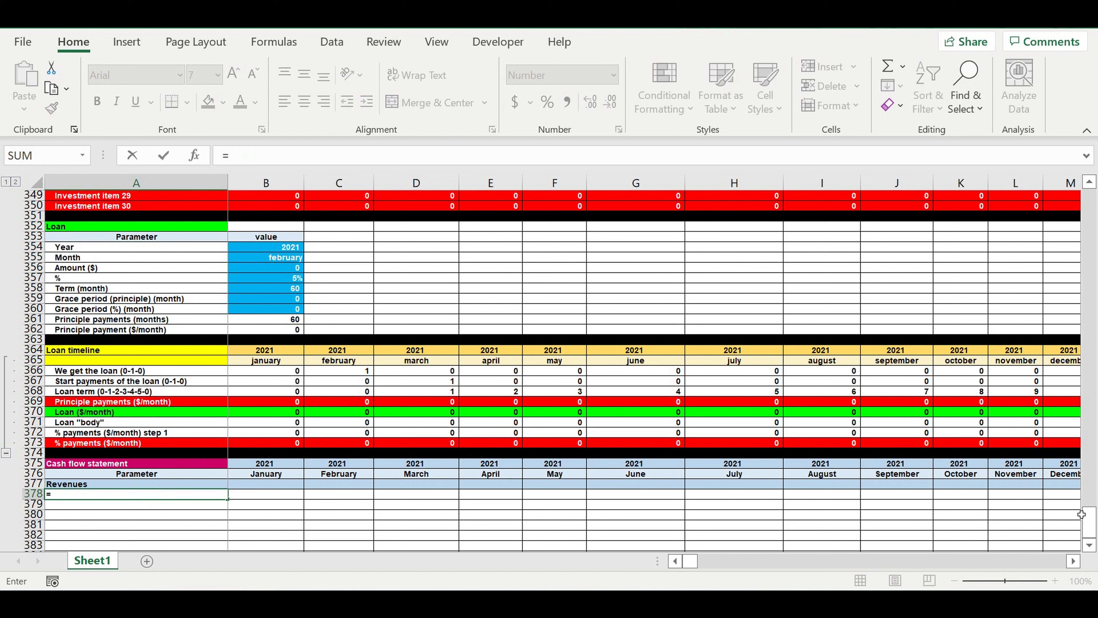
{"action": "left_click_drag", "start_coordinate": [1088, 522], "coordinate": [1079, 195]}
{"action": "scroll", "coordinate": [598, 410], "scroll_direction": "down", "scroll_amount": 8}
{"action": "scroll", "coordinate": [597, 410], "scroll_direction": "down", "scroll_amount": 18}
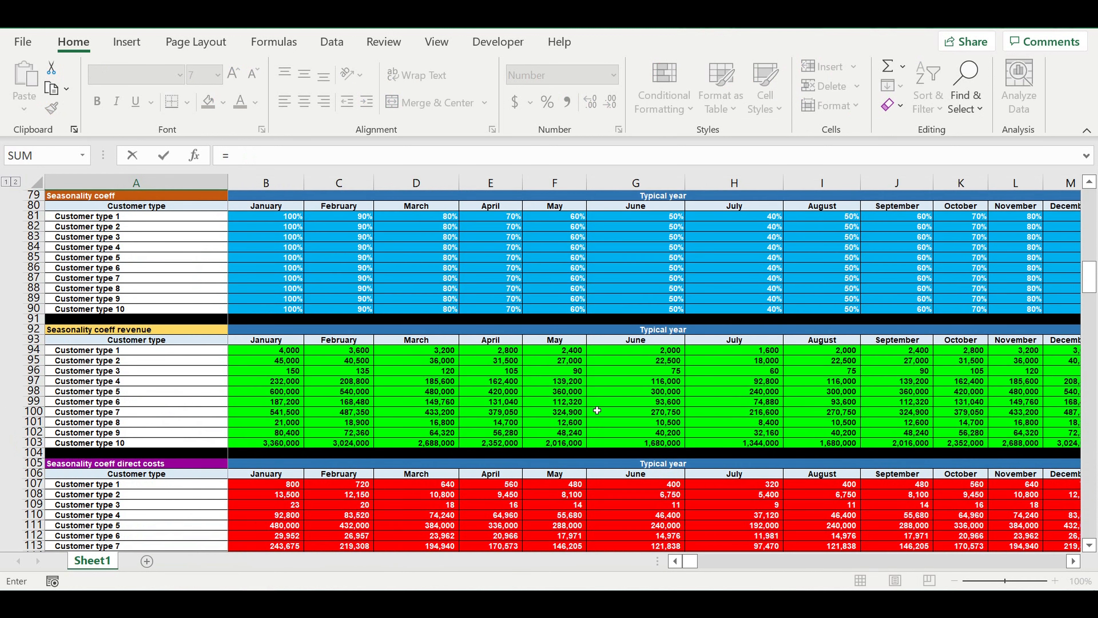
{"action": "scroll", "coordinate": [597, 410], "scroll_direction": "down", "scroll_amount": 20}
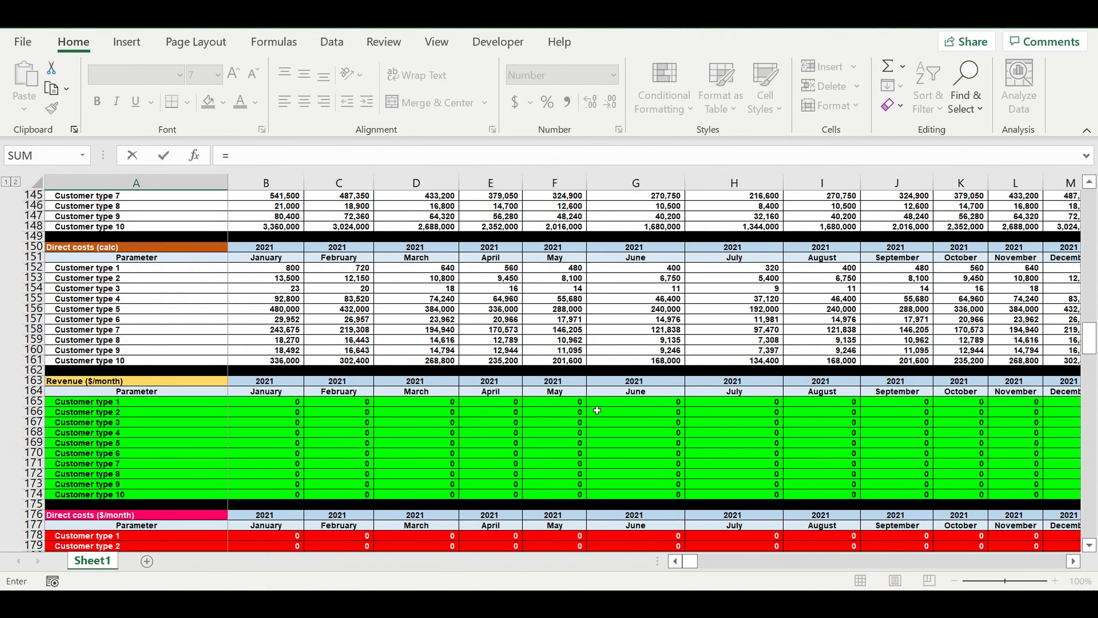
{"action": "scroll", "coordinate": [597, 411], "scroll_direction": "down", "scroll_amount": 2}
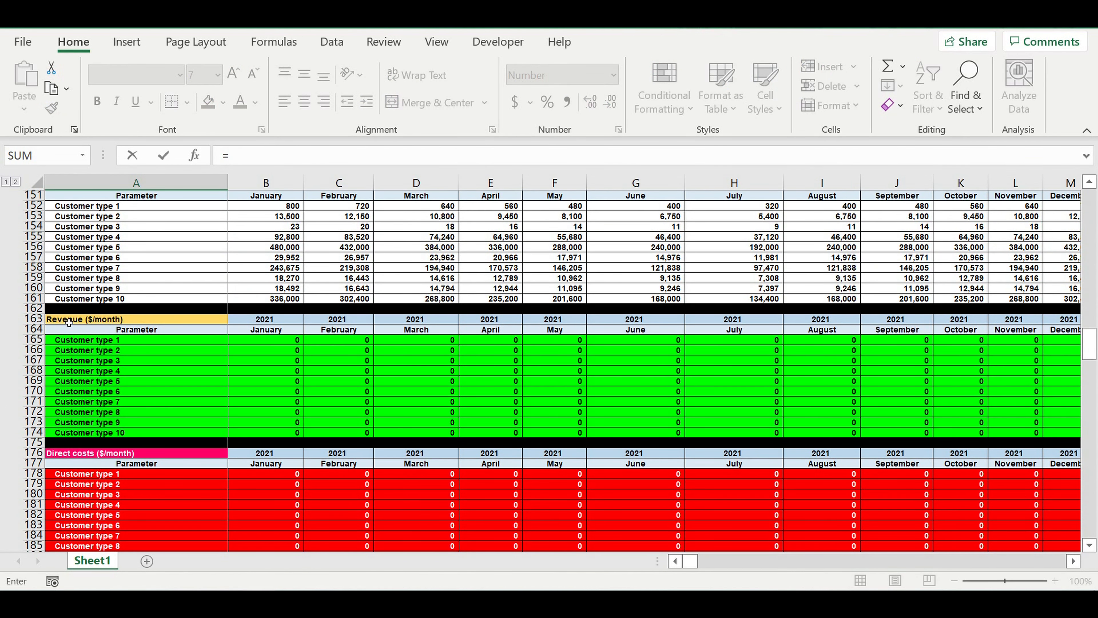
{"action": "left_click", "coordinate": [83, 342]}
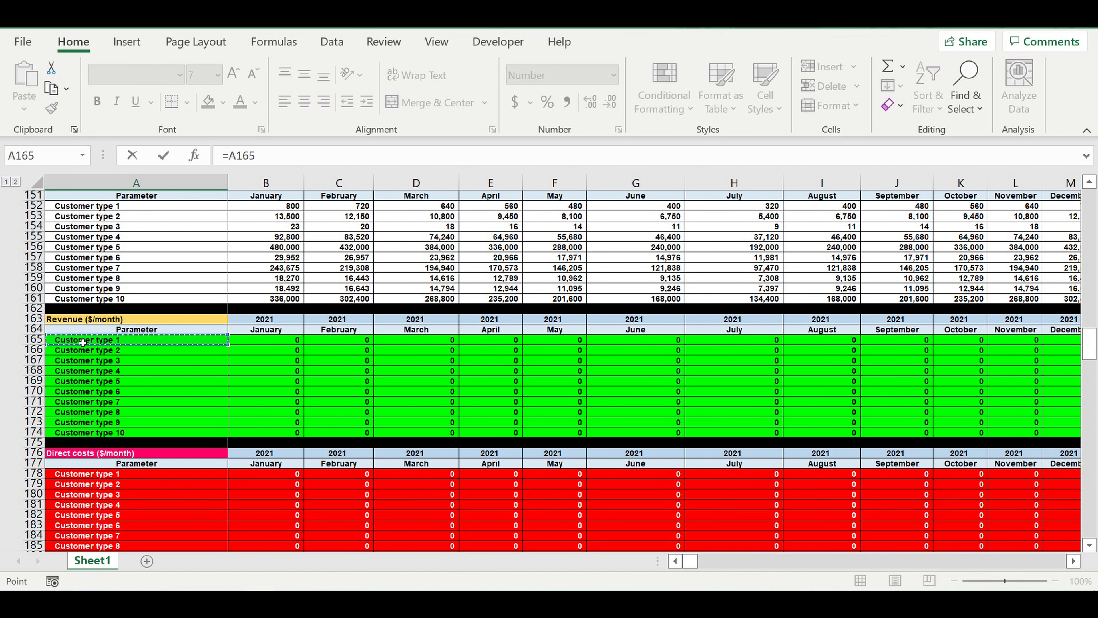
{"action": "key", "text": "Return"}
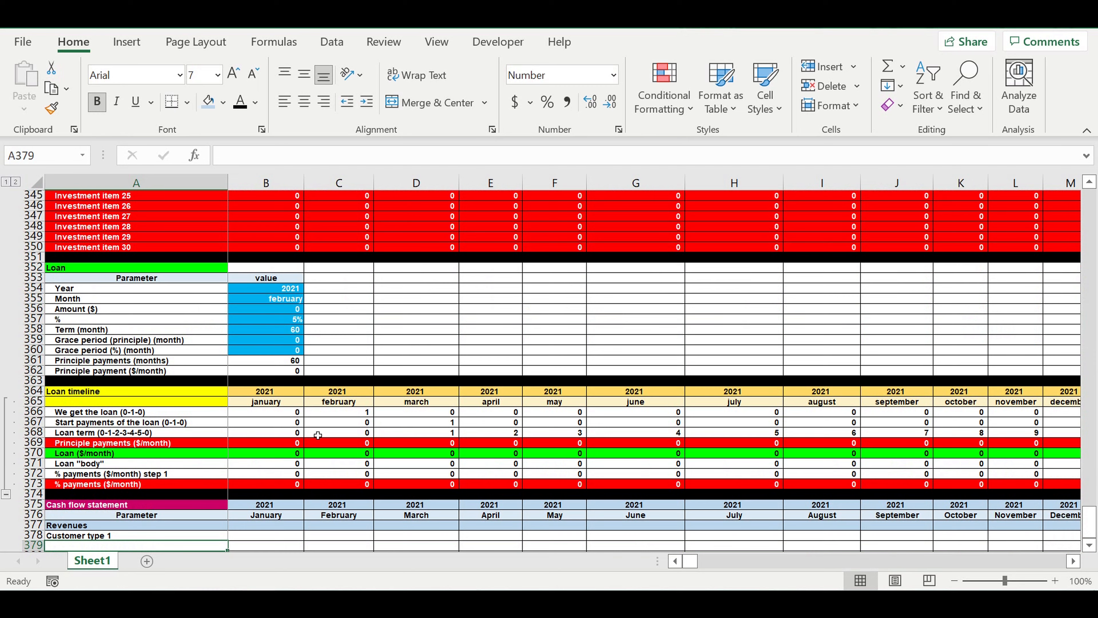
- Copy the link in A378 down to A387 for all ten customer types and across into the January column
{"action": "scroll", "coordinate": [318, 435], "scroll_direction": "down", "scroll_amount": 6}
{"action": "left_click", "coordinate": [195, 350]}
{"action": "left_click_drag", "start_coordinate": [229, 360], "coordinate": [233, 444]}
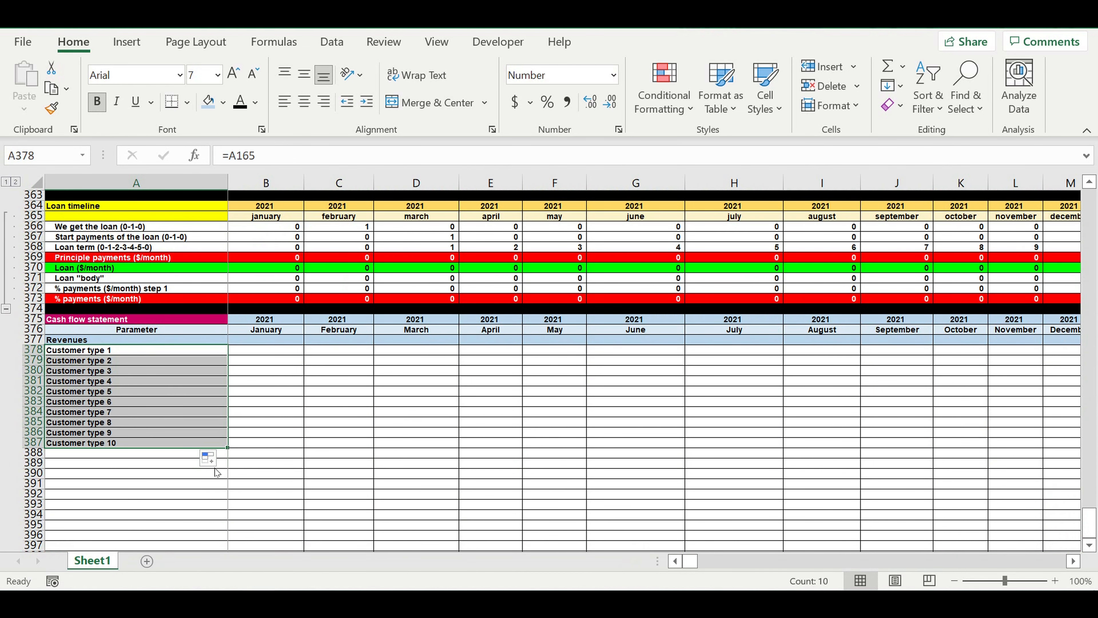
{"action": "left_click_drag", "start_coordinate": [232, 447], "coordinate": [295, 447]}
- Increase the indent of the customer type labels in A378:A387 by one level
{"action": "left_click_drag", "start_coordinate": [132, 347], "coordinate": [127, 440]}
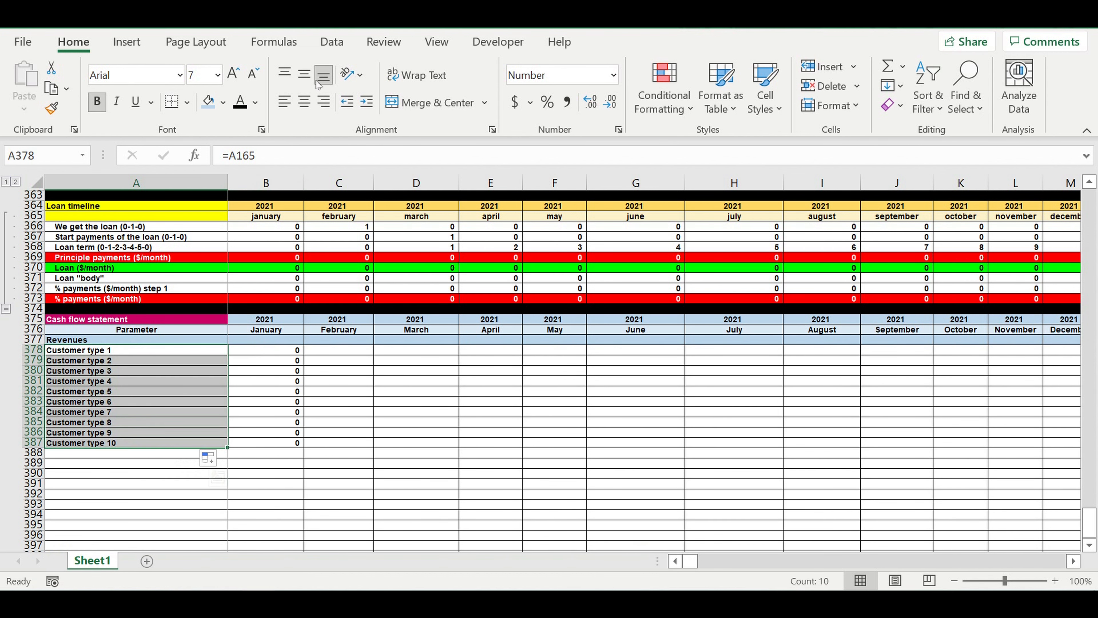
{"action": "left_click", "coordinate": [366, 107]}
{"action": "left_click", "coordinate": [403, 360]}
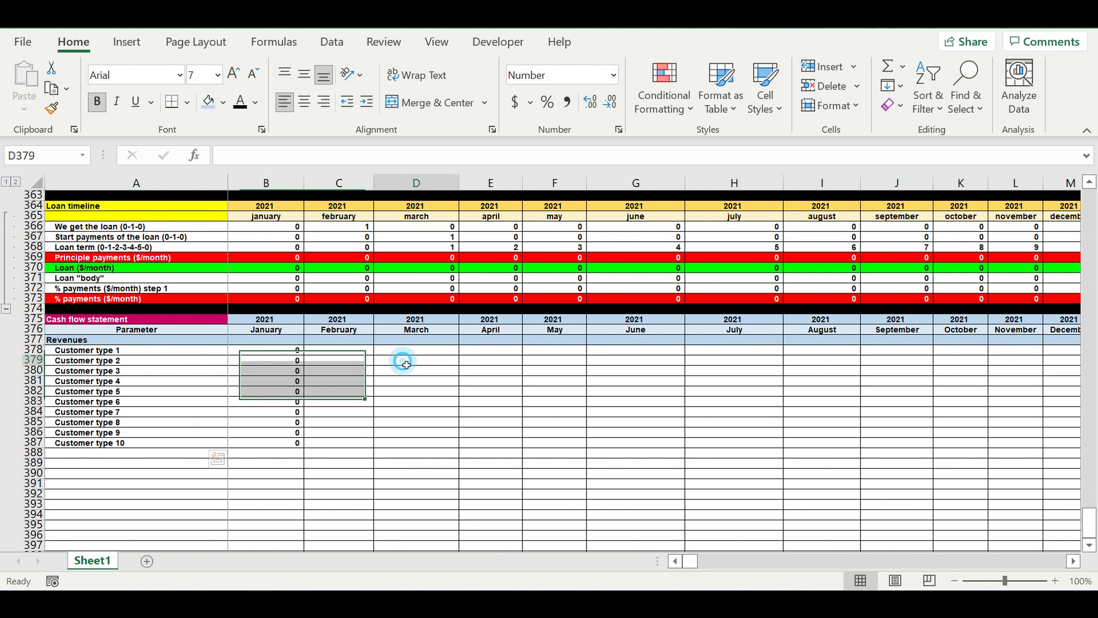
- Total the January customer revenues in B377 with =SUM(B378:B387)
{"action": "left_click", "coordinate": [290, 341]}
{"action": "left_click", "coordinate": [888, 67]}
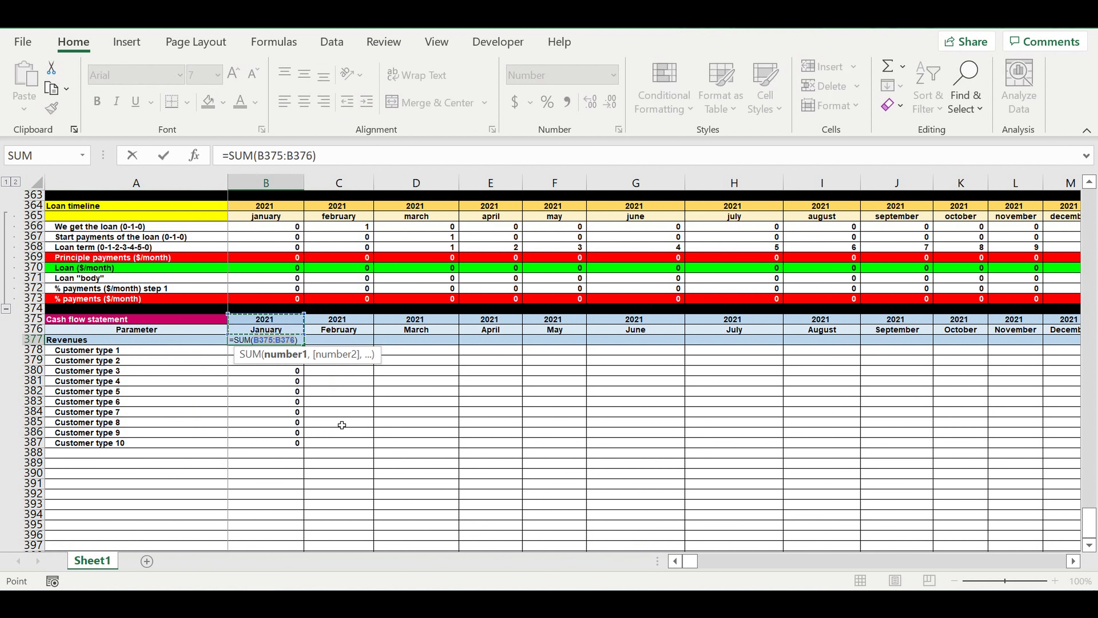
{"action": "left_click_drag", "start_coordinate": [281, 445], "coordinate": [277, 350]}
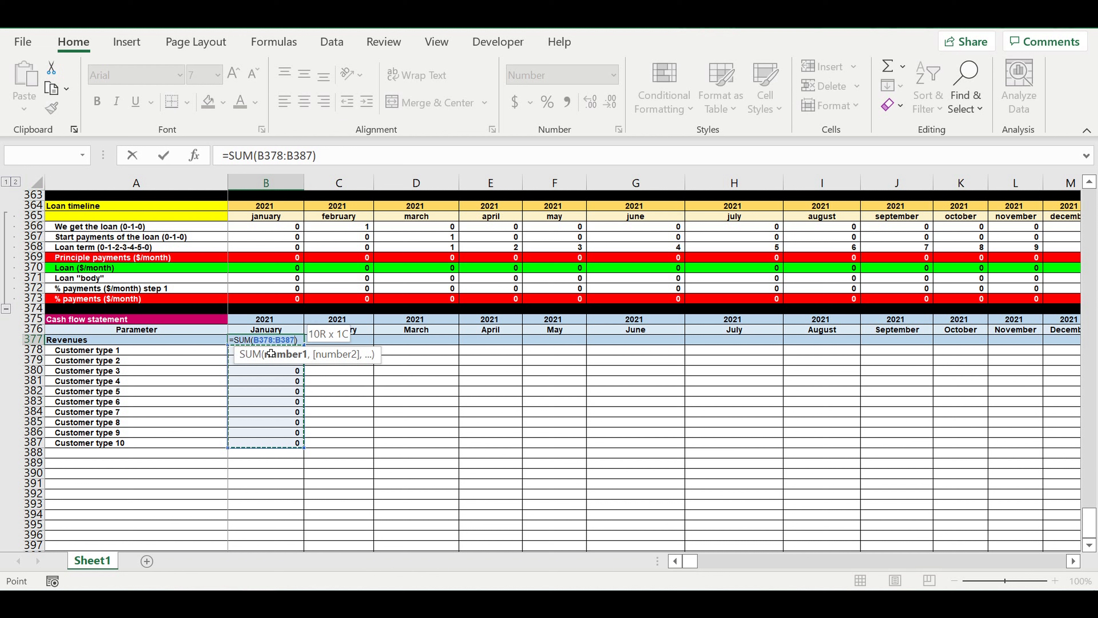
{"action": "key", "text": "Return"}
- Extend the January Revenues total and customer formulas in B377:B387 across all months to December 2030 in column DQ
{"action": "left_click_drag", "start_coordinate": [277, 340], "coordinate": [1077, 441]}
{"action": "left_click_drag", "start_coordinate": [917, 390], "coordinate": [997, 385]}
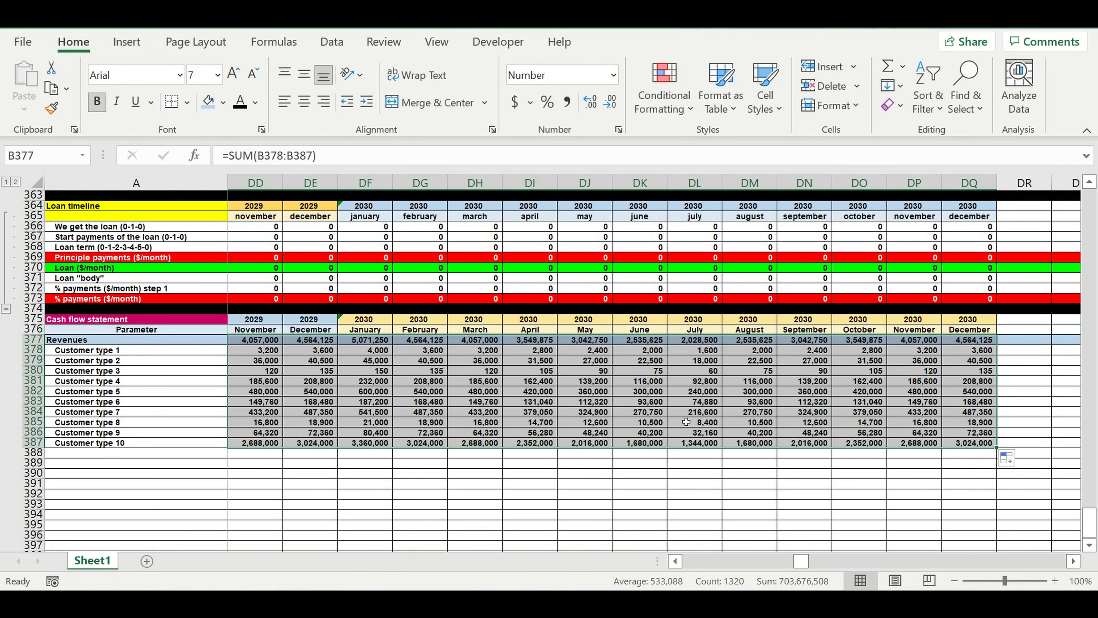
{"action": "left_click", "coordinate": [686, 422]}
{"action": "left_click_drag", "start_coordinate": [802, 562], "coordinate": [691, 563]}
- Enter the row label Direct costs in A388 and fill the whole row 388 with light blue
{"action": "left_click", "coordinate": [144, 458]}
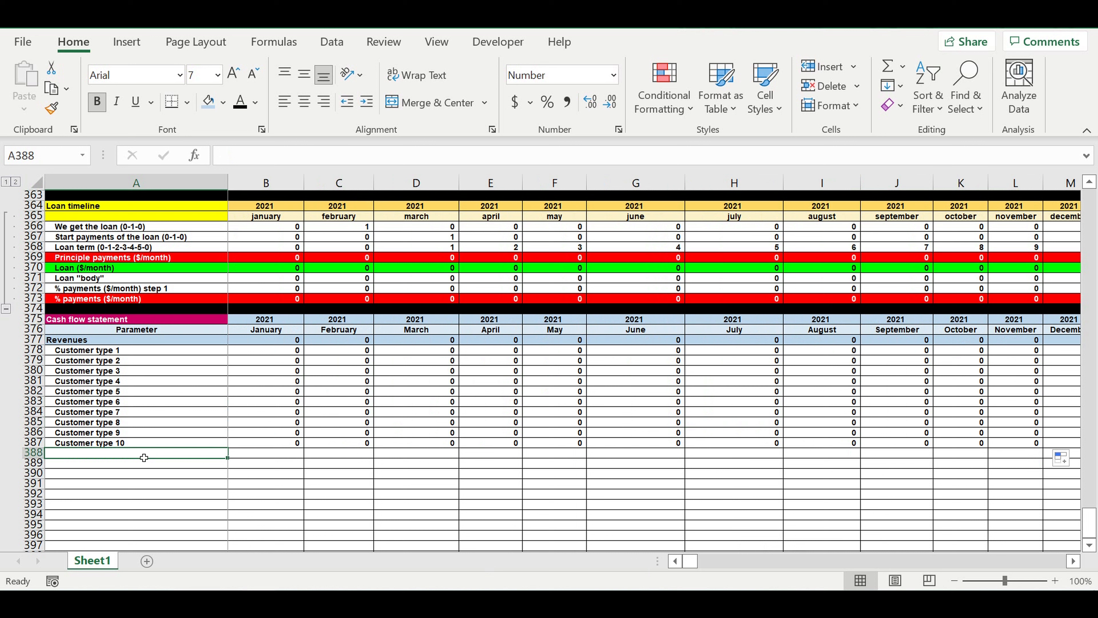
{"action": "type", "text": "Dire"}
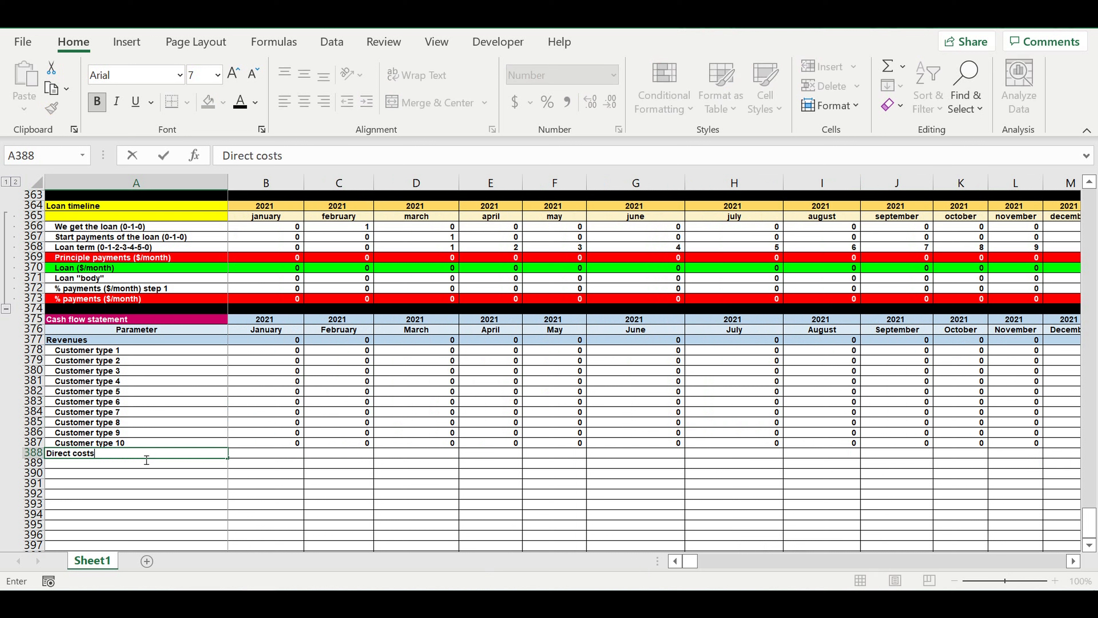
{"action": "type", "text": "ct costs"}
{"action": "key", "text": "Return"}
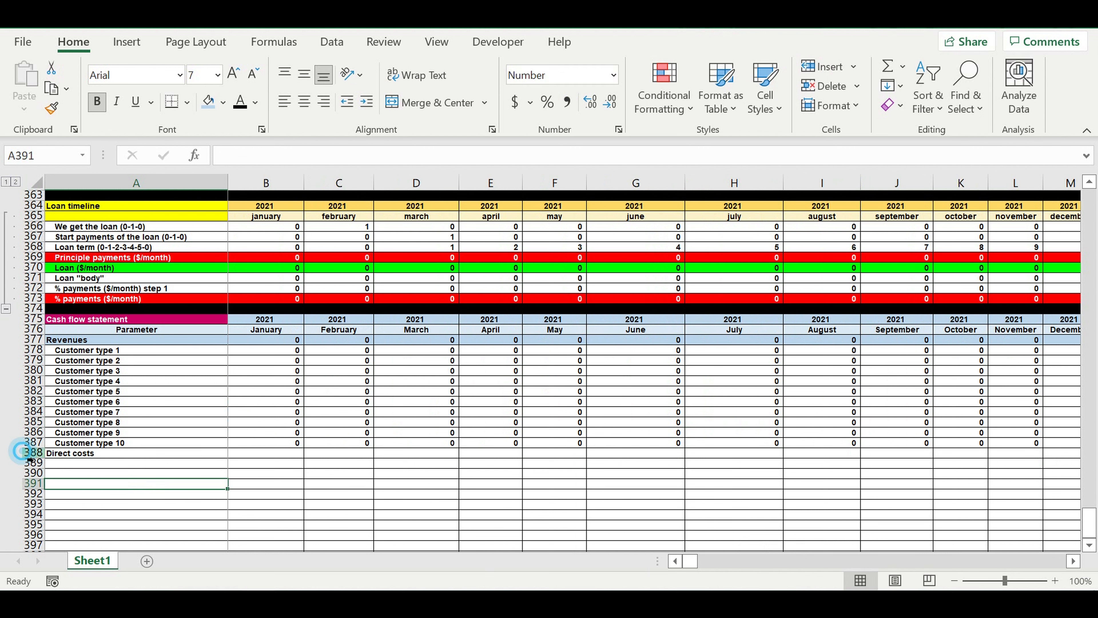
{"action": "left_click", "coordinate": [31, 452]}
{"action": "left_click", "coordinate": [211, 100]}
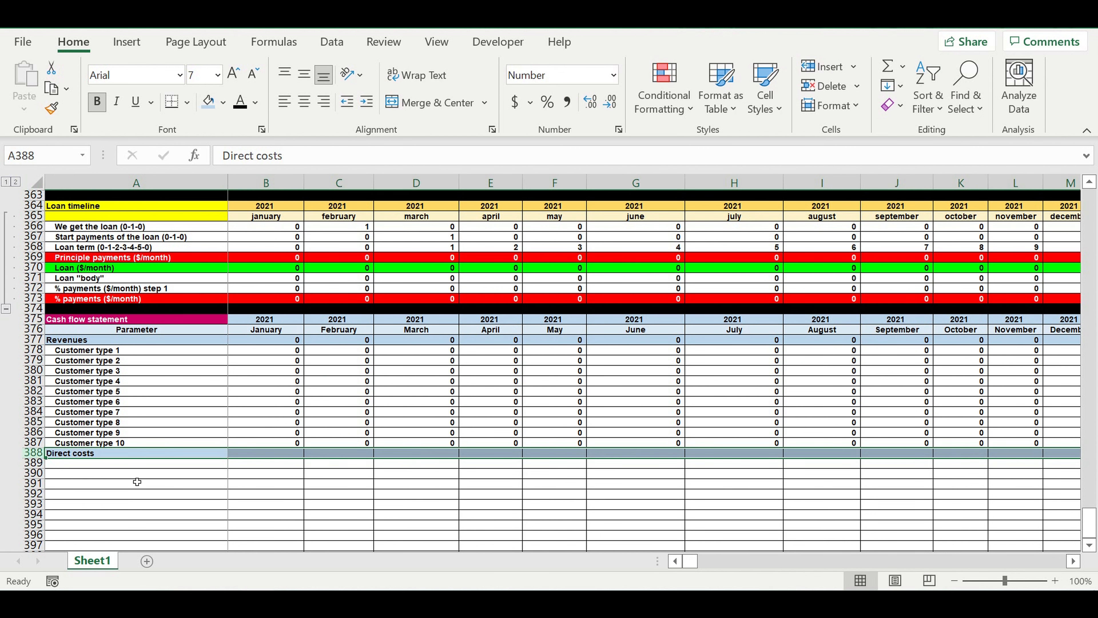
- Link A389 under Direct costs to the Customer type 1 label in A178 of the Direct costs ($/month) block
{"action": "left_click", "coordinate": [130, 462]}
{"action": "type", "text": "="}
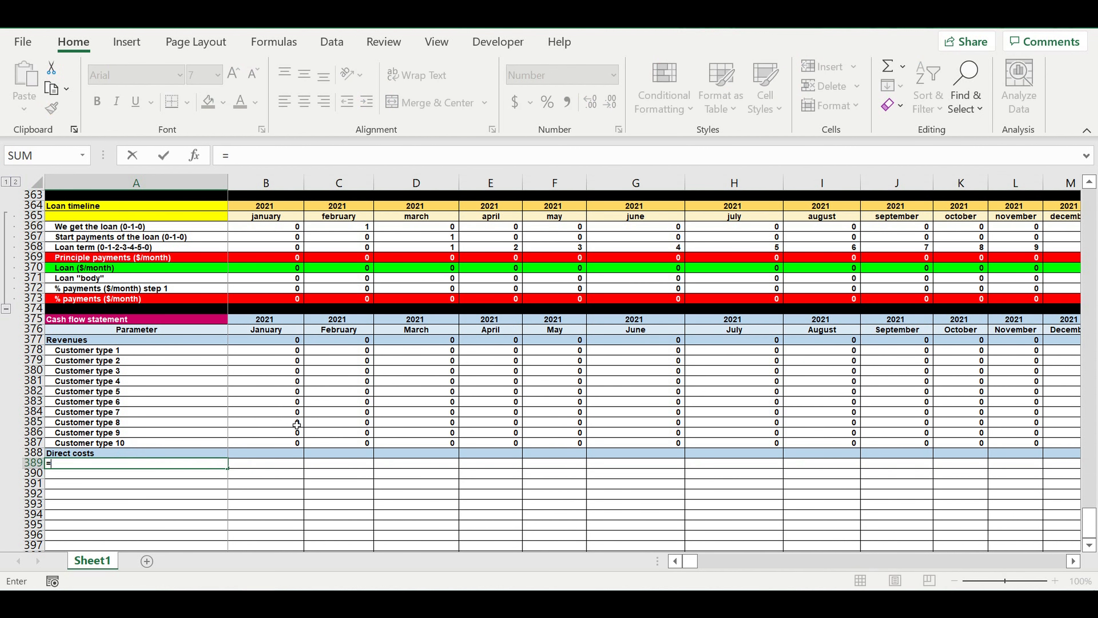
{"action": "left_click_drag", "start_coordinate": [1090, 533], "coordinate": [1090, 208]}
{"action": "scroll", "coordinate": [610, 373], "scroll_direction": "down", "scroll_amount": 20}
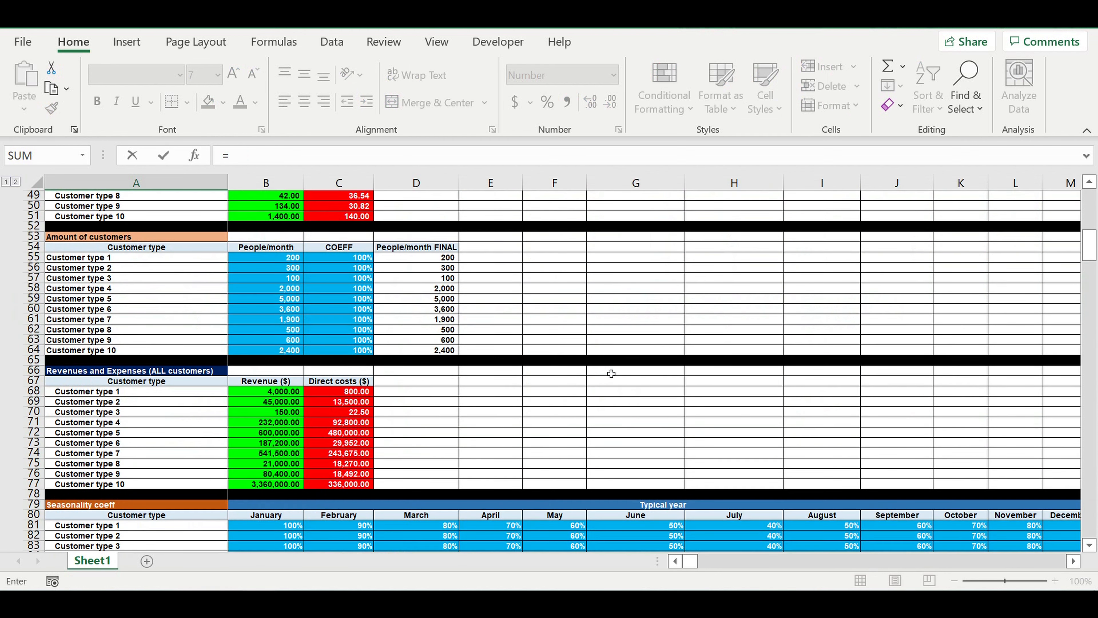
{"action": "scroll", "coordinate": [611, 373], "scroll_direction": "down", "scroll_amount": 20}
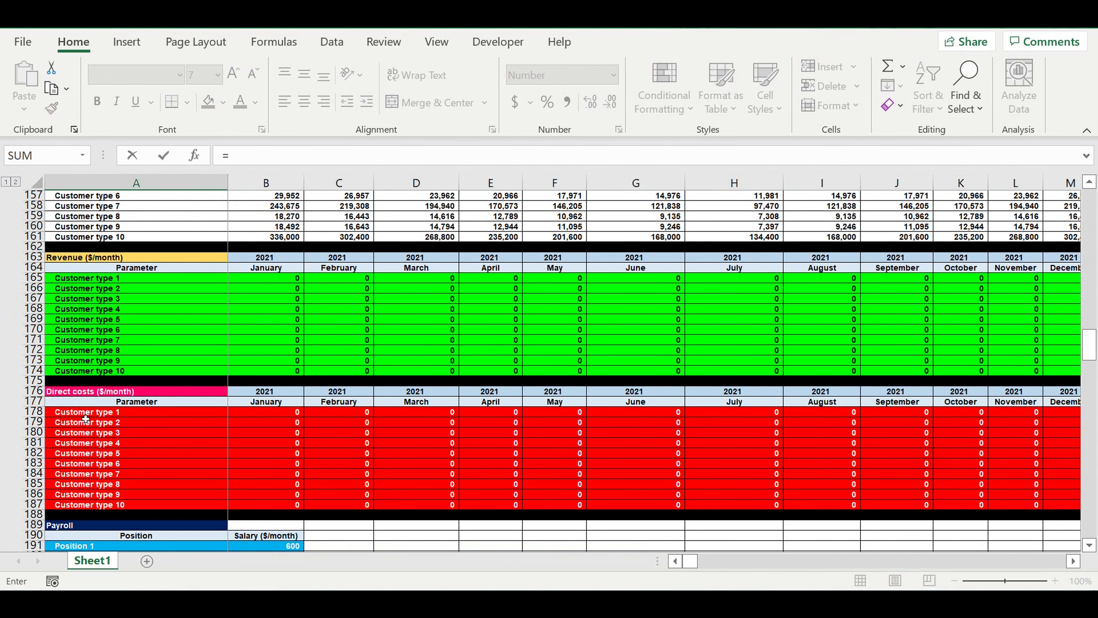
{"action": "left_click", "coordinate": [61, 414]}
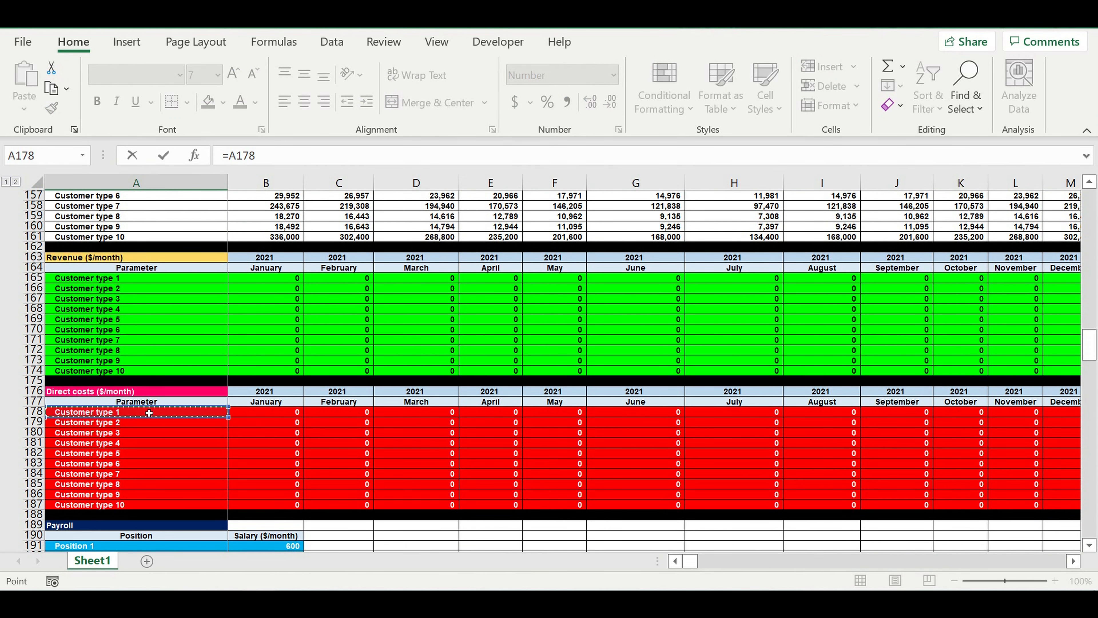
{"action": "key", "text": "Return"}
- Increase the indent of the Customer type 1 label in A389 by one level
{"action": "scroll", "coordinate": [186, 419], "scroll_direction": "down", "scroll_amount": 4}
{"action": "left_click", "coordinate": [116, 415]}
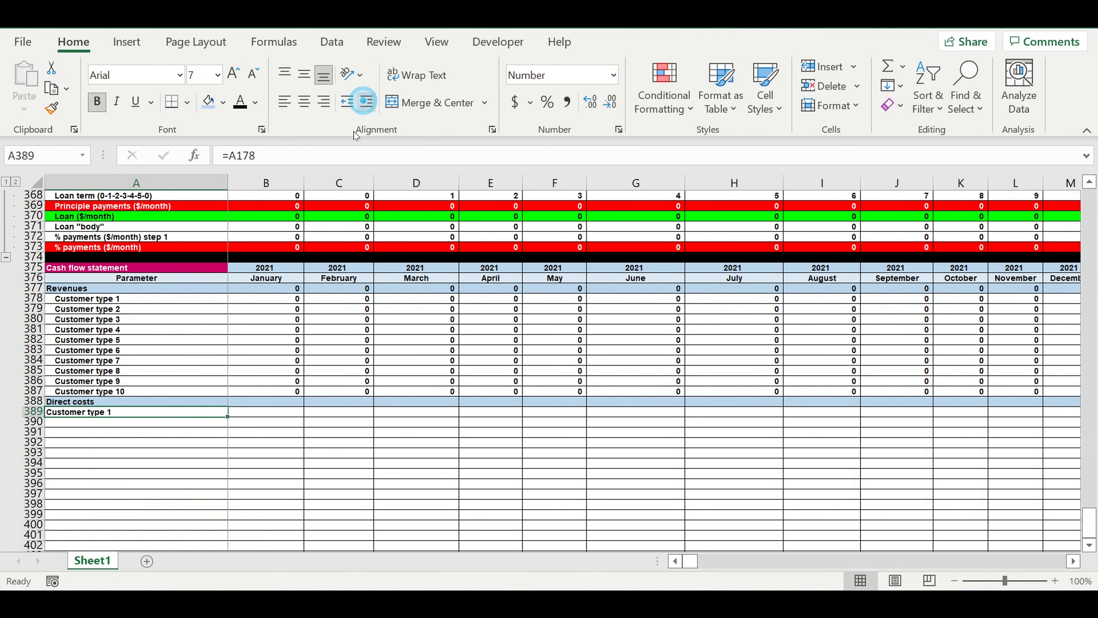
{"action": "left_click", "coordinate": [366, 100]}
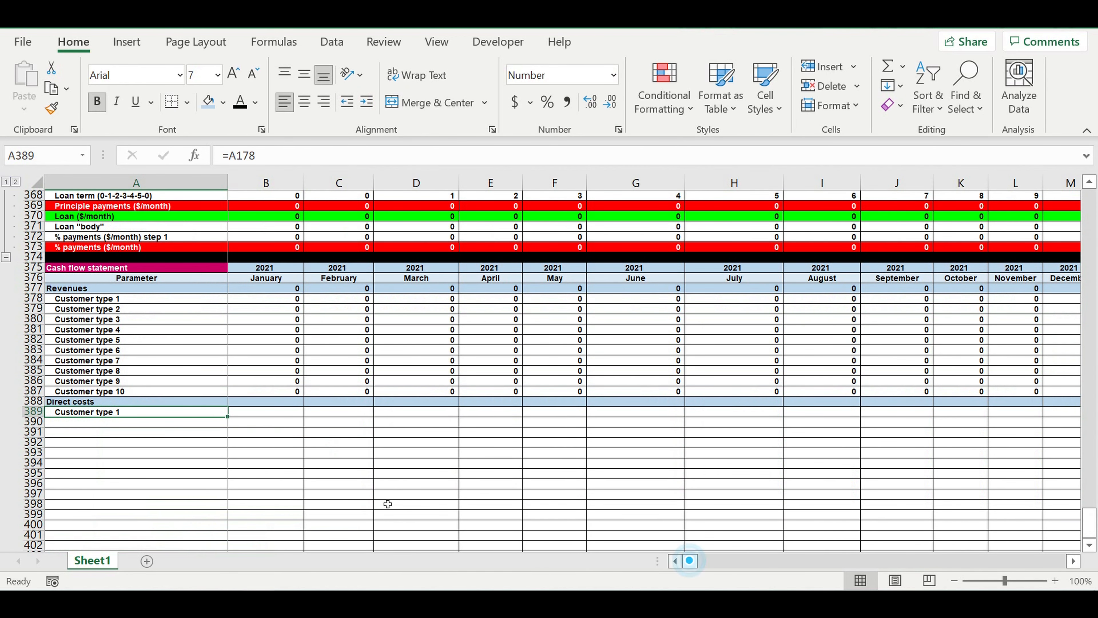
- Copy the link in A389 down to A398 and across into column B, and right-align the January values in B389:B398
{"action": "left_click_drag", "start_coordinate": [234, 421], "coordinate": [222, 507]}
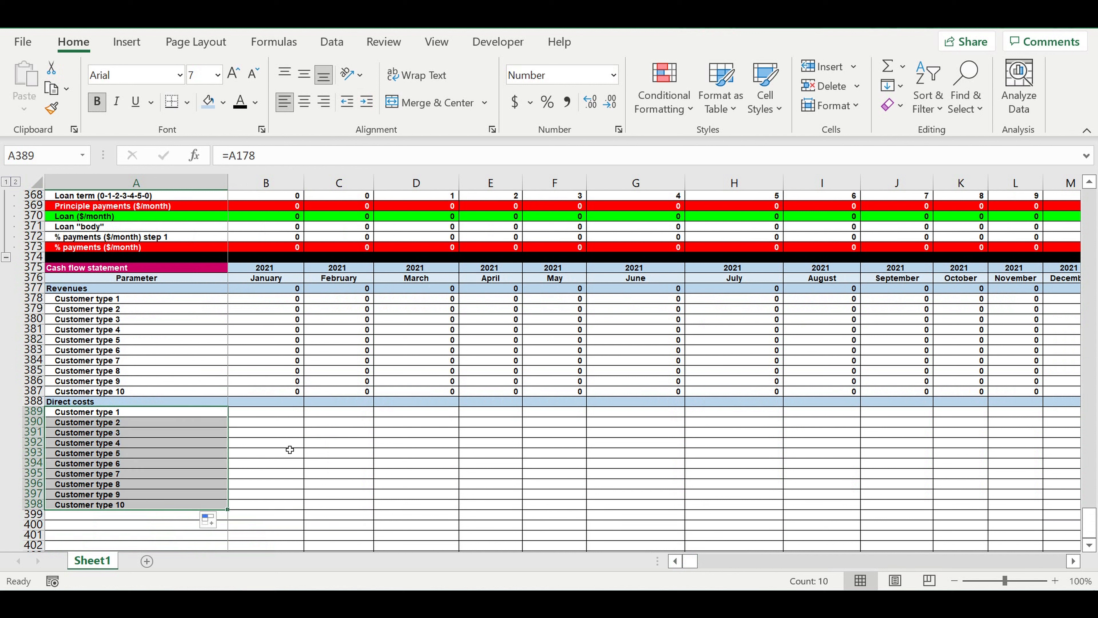
{"action": "left_click_drag", "start_coordinate": [232, 516], "coordinate": [296, 508]}
{"action": "left_click_drag", "start_coordinate": [264, 414], "coordinate": [260, 506]}
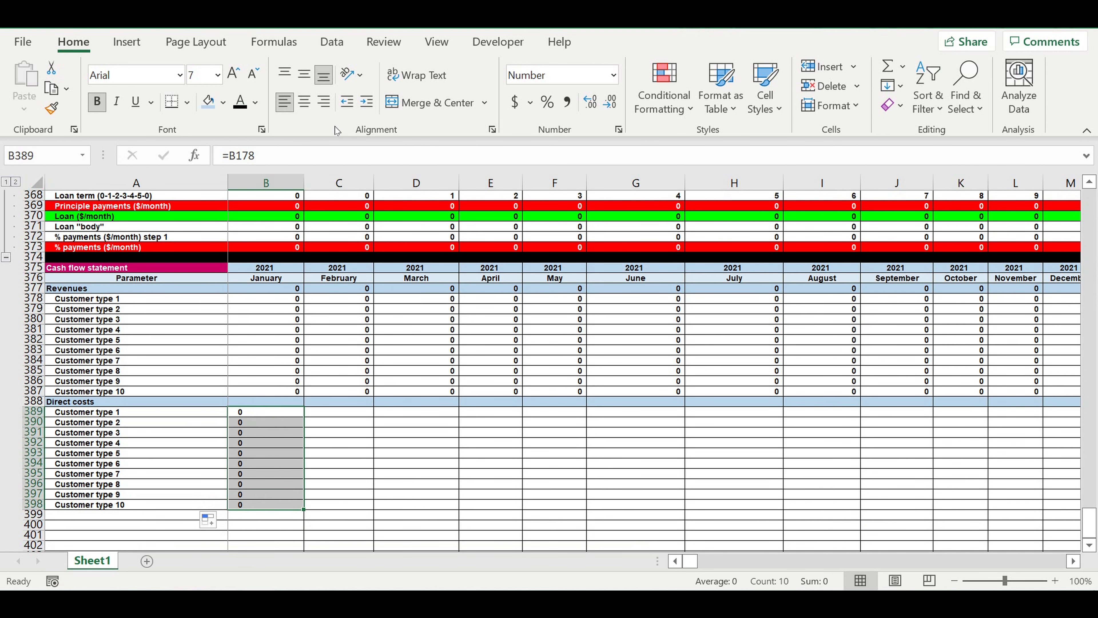
{"action": "left_click", "coordinate": [324, 102]}
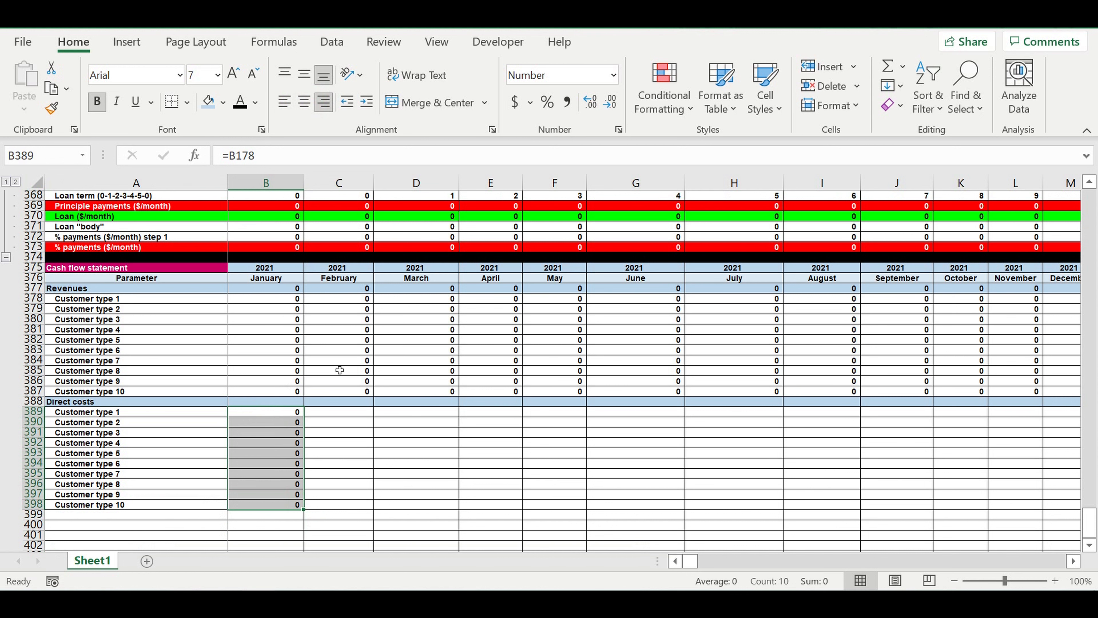
- Copy the Revenues total formula from B377 to B388 and extend B388:B398 across all months to December 2030
{"action": "left_click", "coordinate": [287, 291]}
{"action": "key", "text": "ctrl+c"}
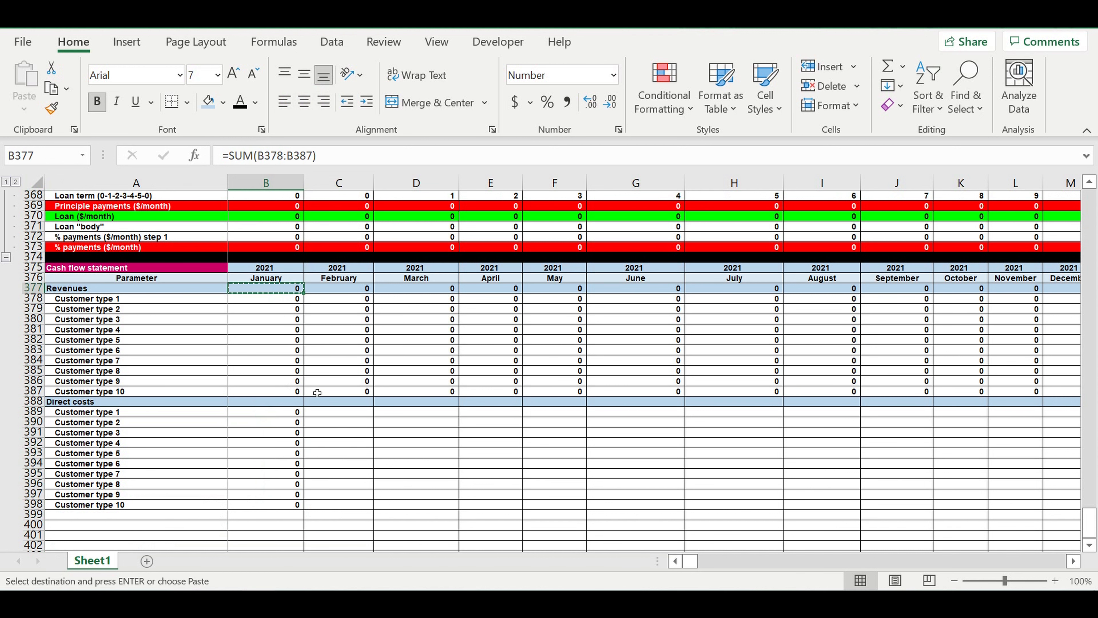
{"action": "left_click", "coordinate": [286, 404]}
{"action": "key", "text": "ctrl+v"}
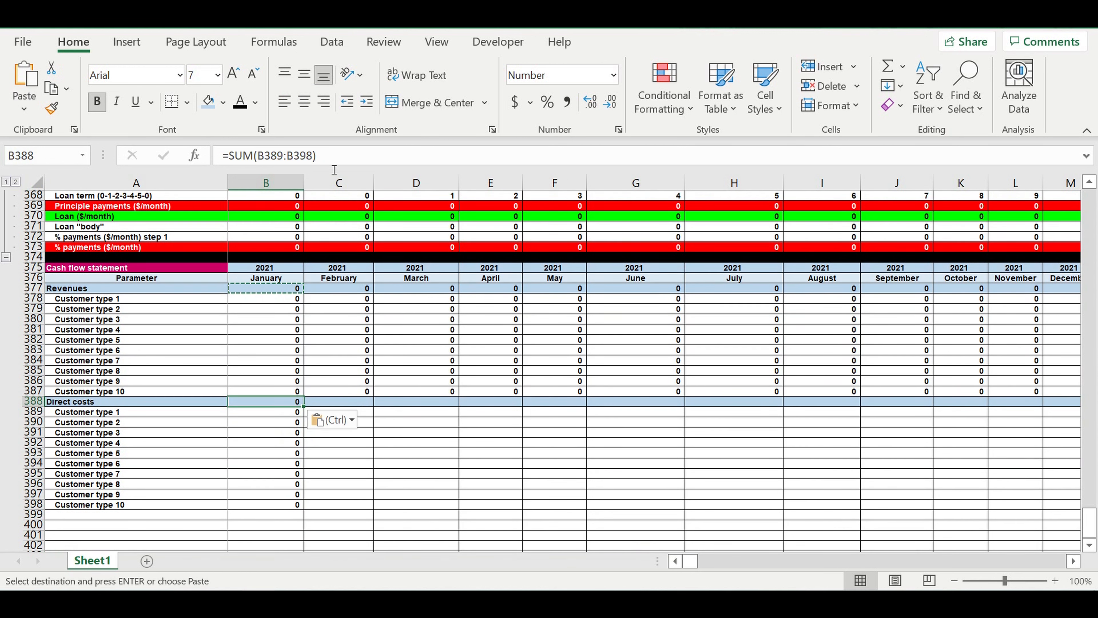
{"action": "left_click", "coordinate": [335, 163]}
{"action": "key", "text": "Return"}
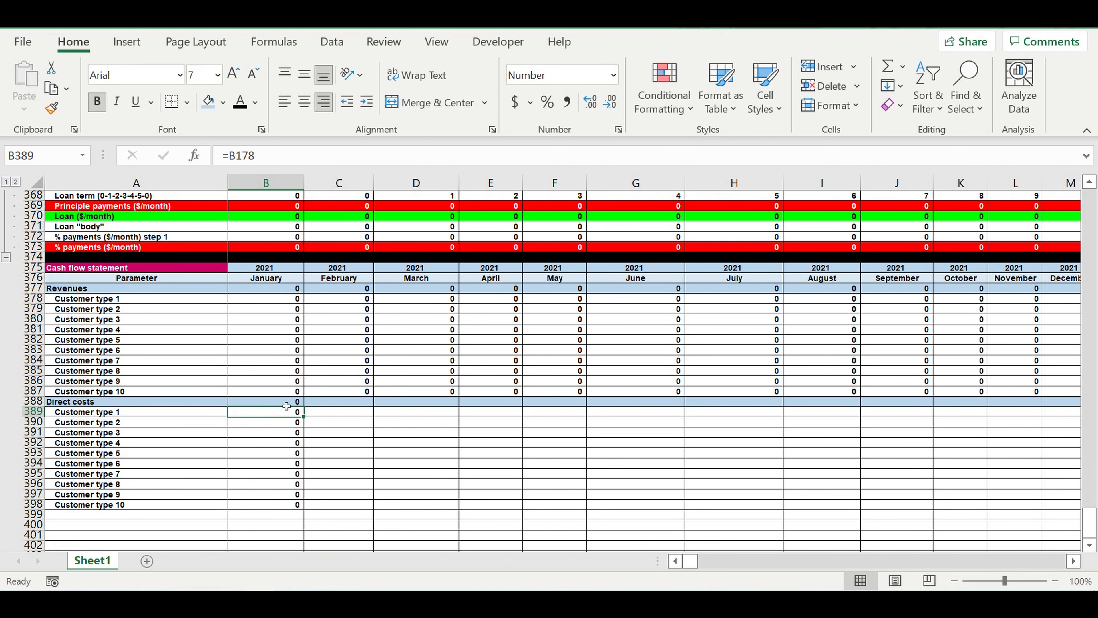
{"action": "left_click_drag", "start_coordinate": [282, 402], "coordinate": [974, 463]}
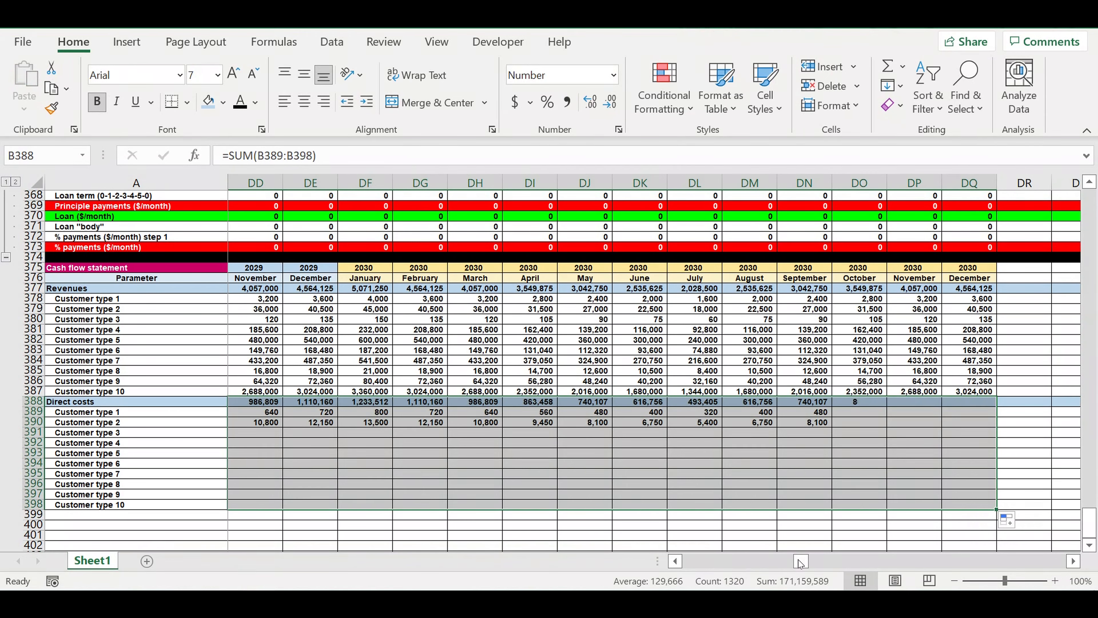
{"action": "left_click_drag", "start_coordinate": [800, 561], "coordinate": [789, 561]}
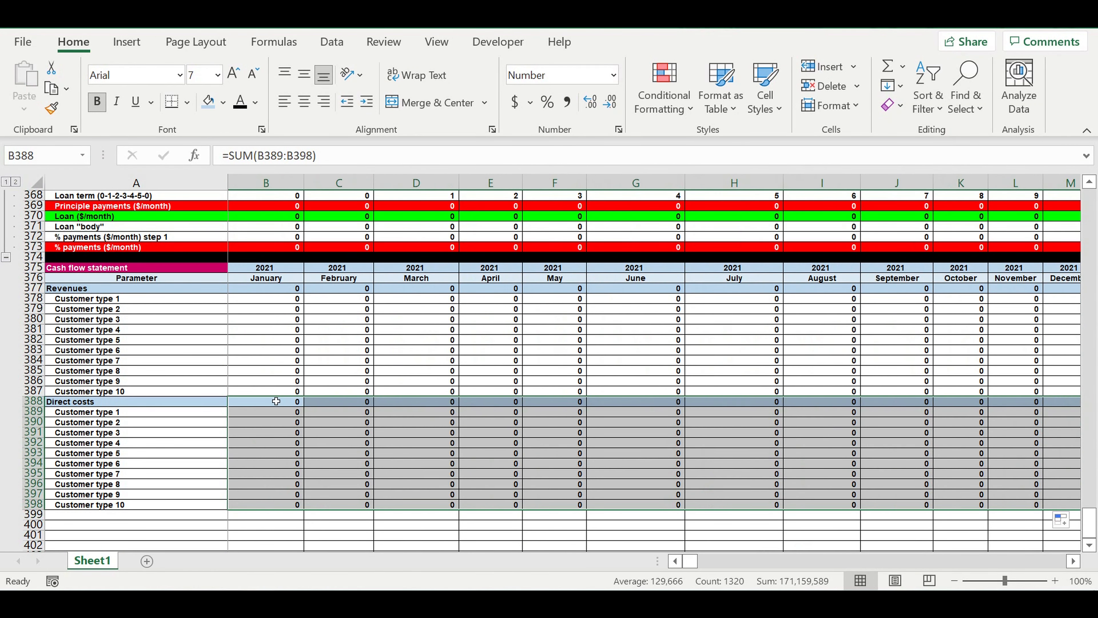
- Enter the row label Payroll in A399 below the direct costs and fill the whole row 399 with light blue
{"action": "scroll", "coordinate": [226, 412], "scroll_direction": "down", "scroll_amount": 4}
{"action": "left_click", "coordinate": [105, 410]}
{"action": "left_click", "coordinate": [72, 391]}
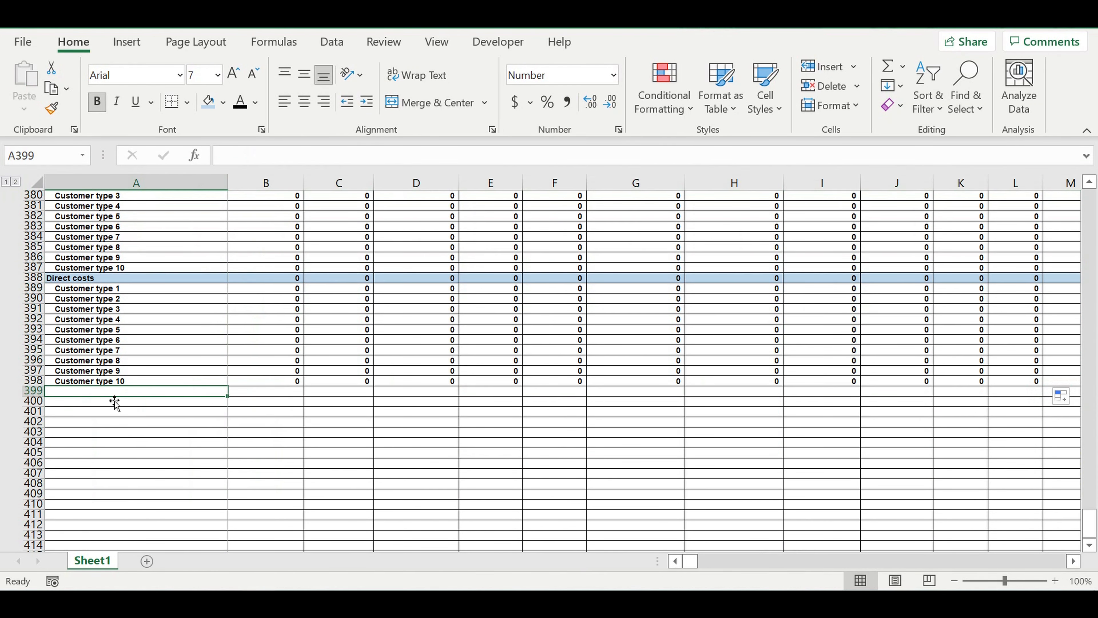
{"action": "type", "text": "Parameter"}
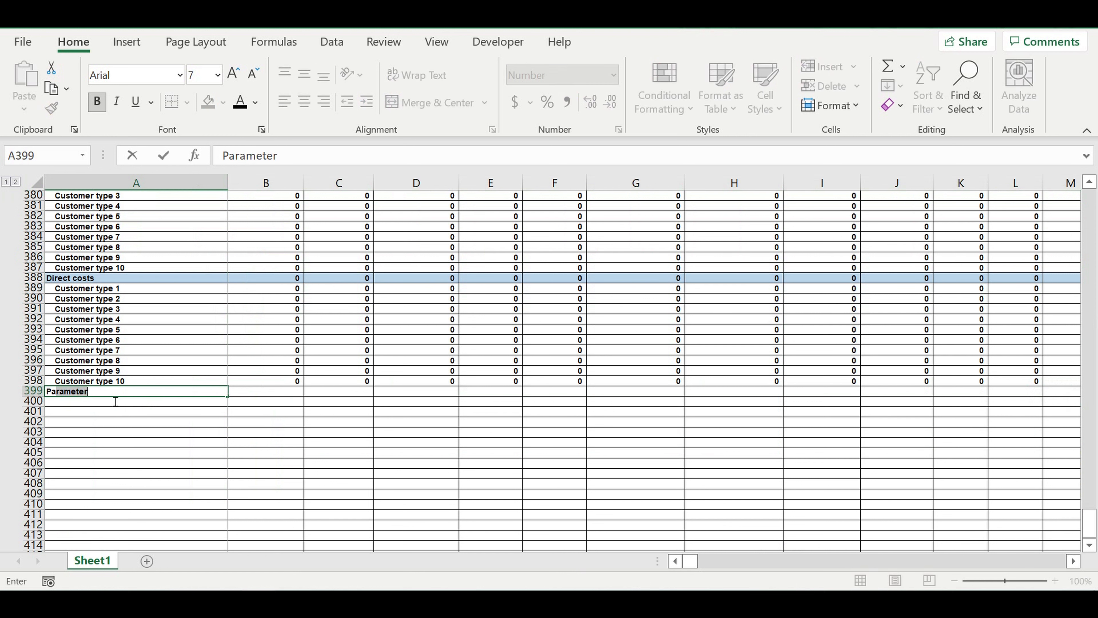
{"action": "type", "text": "ayroll"}
{"action": "key", "text": "Return"}
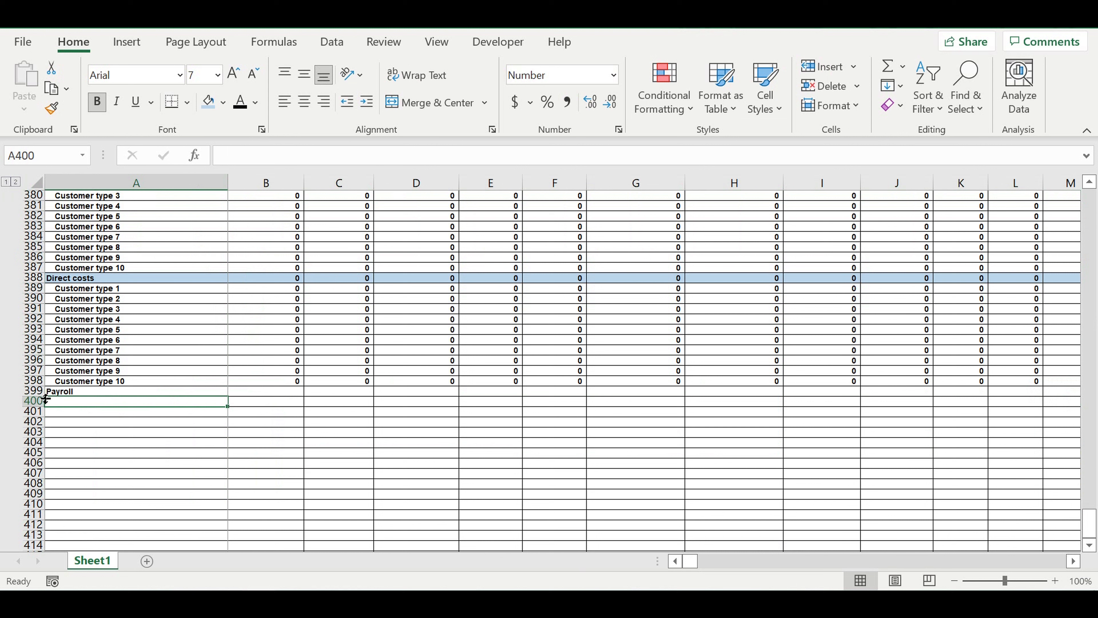
{"action": "left_click", "coordinate": [39, 391]}
{"action": "left_click", "coordinate": [208, 102]}
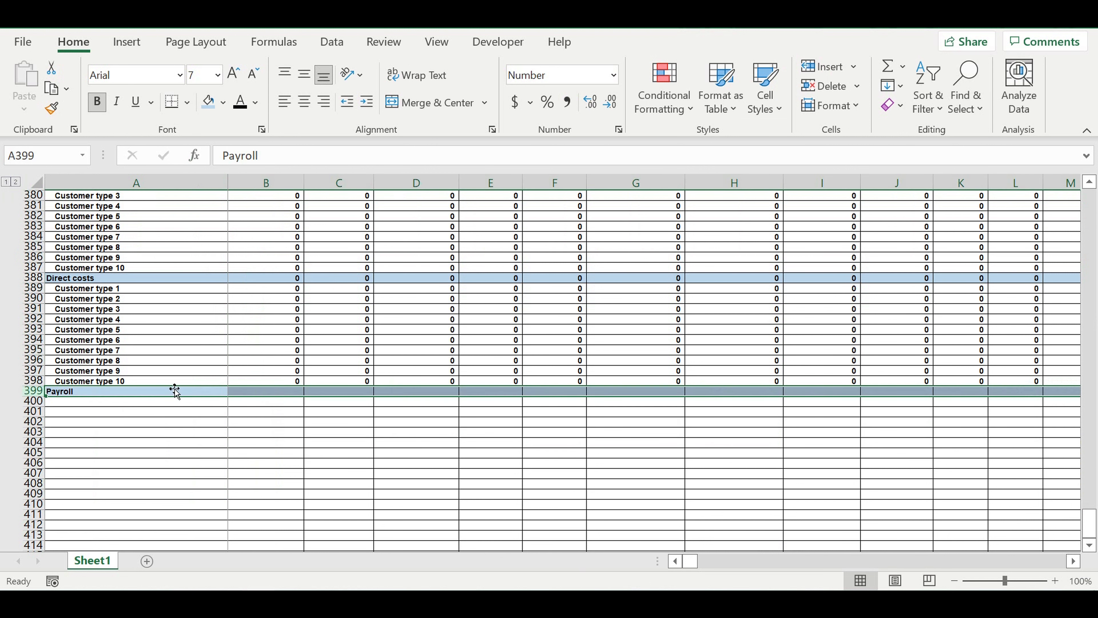
- Link cell A400 below the Payroll row to the Position 1 label in A234 of the Payroll ($/month) table
{"action": "left_click", "coordinate": [137, 422]}
{"action": "left_click", "coordinate": [98, 400]}
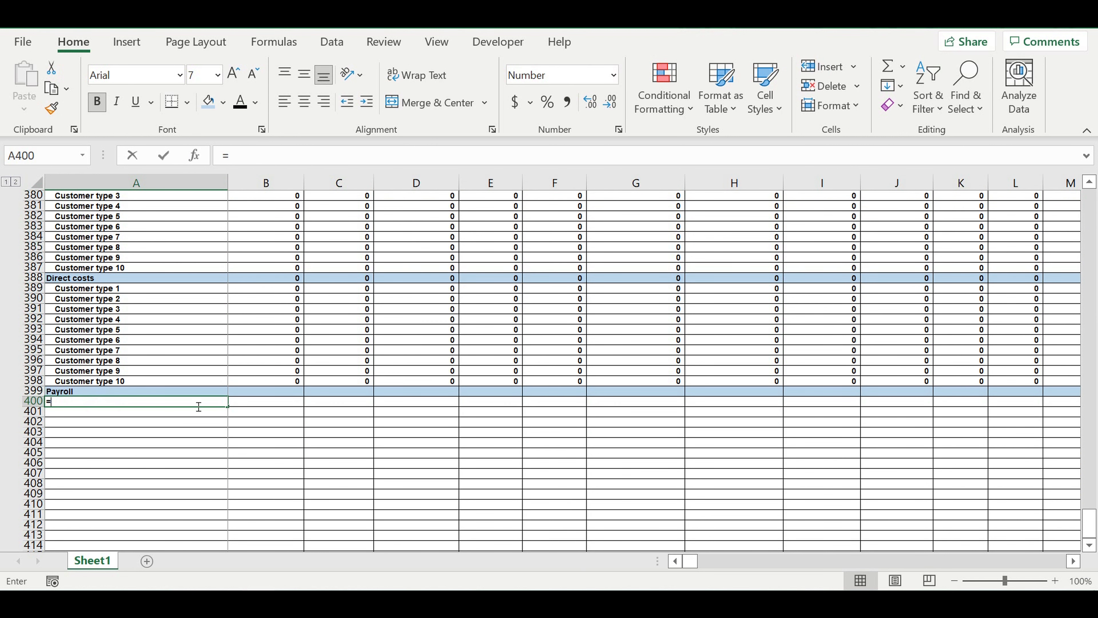
{"action": "scroll", "coordinate": [212, 385], "scroll_direction": "up", "scroll_amount": 5}
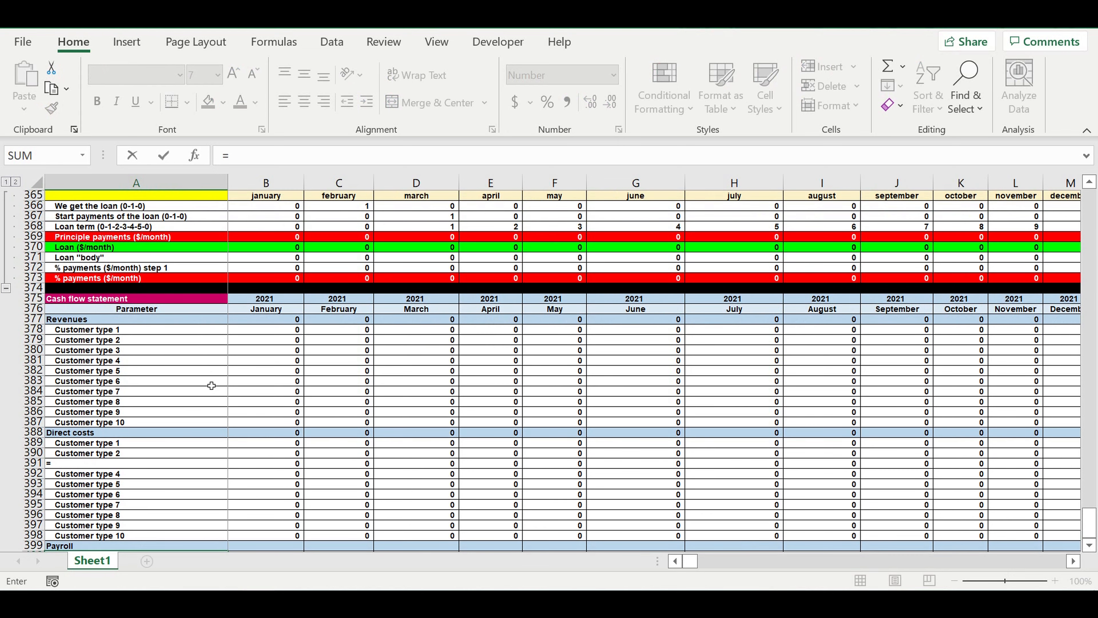
{"action": "scroll", "coordinate": [211, 385], "scroll_direction": "up", "scroll_amount": 20}
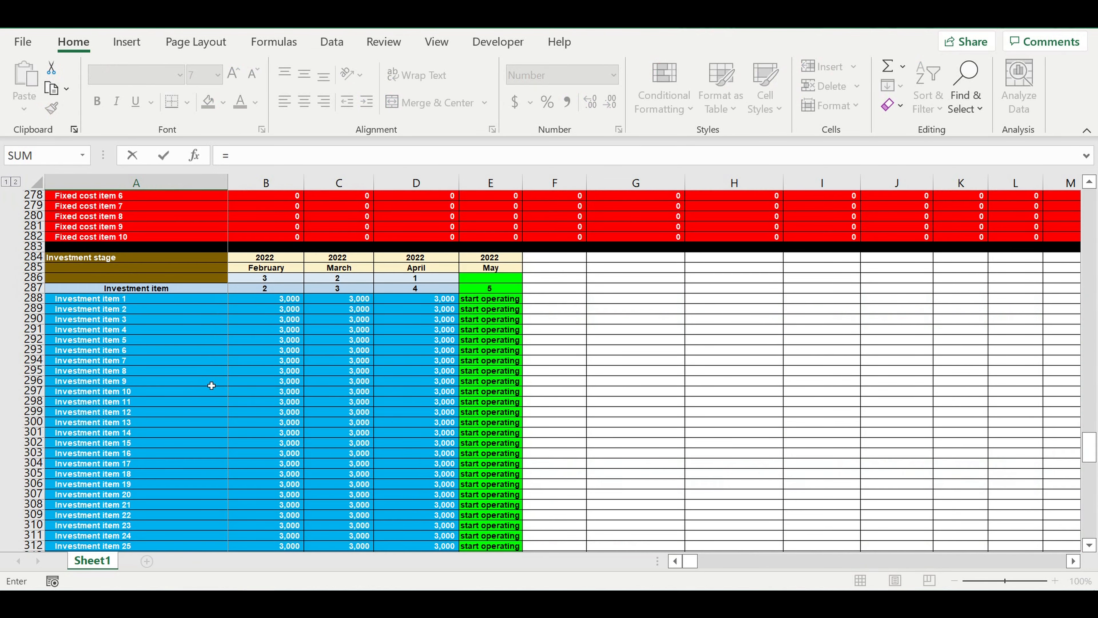
{"action": "scroll", "coordinate": [211, 385], "scroll_direction": "up", "scroll_amount": 5}
{"action": "scroll", "coordinate": [211, 385], "scroll_direction": "up", "scroll_amount": 16}
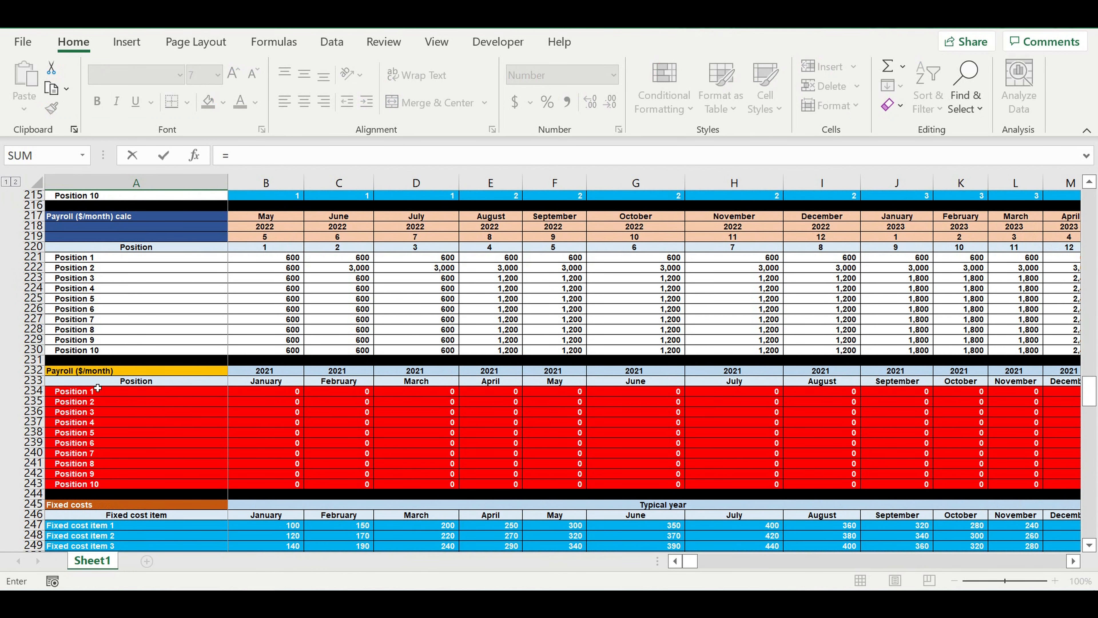
{"action": "left_click", "coordinate": [71, 394]}
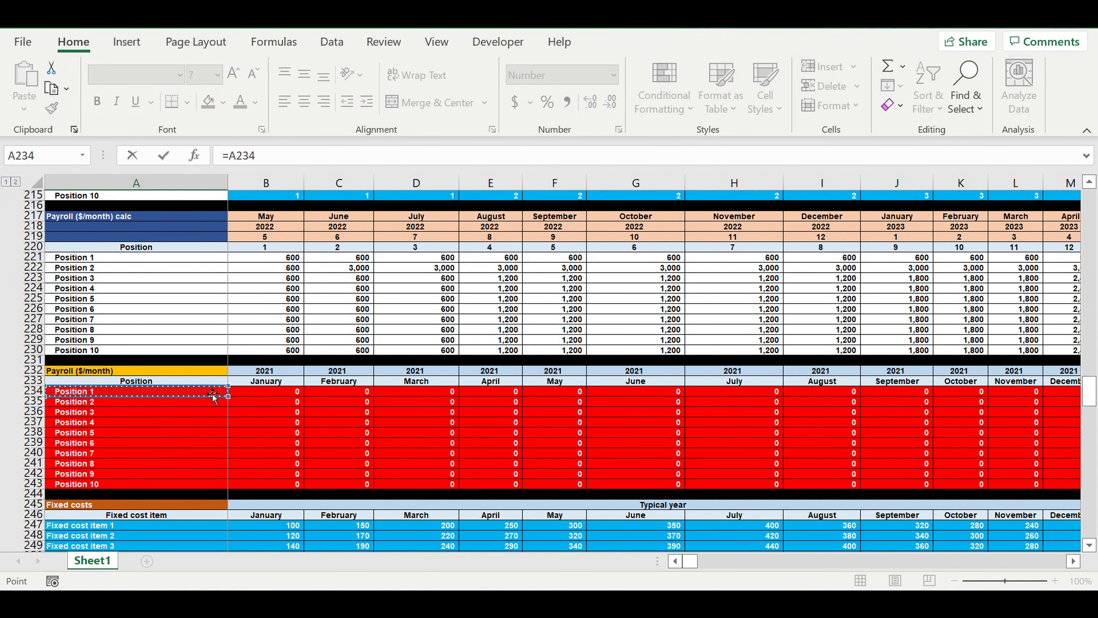
{"action": "key", "text": "Return"}
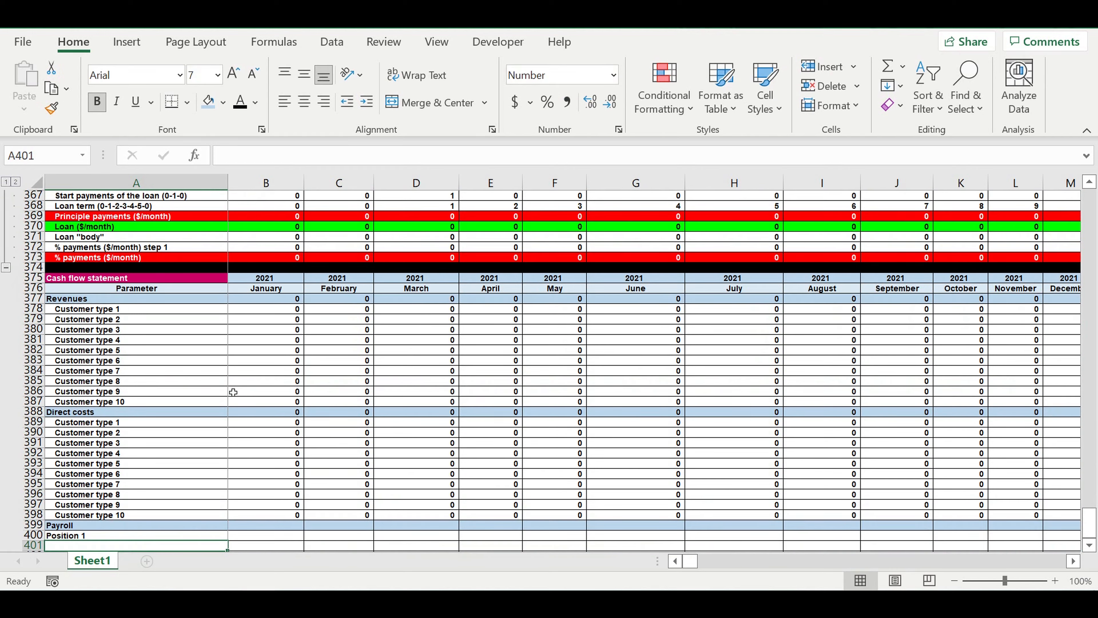
- Copy the A400 link across into B400 and increase the indent of the Position 1 label in A400 by one level
{"action": "scroll", "coordinate": [229, 390], "scroll_direction": "down", "scroll_amount": 4}
{"action": "key", "text": "Up"}
{"action": "left_click_drag", "start_coordinate": [231, 421], "coordinate": [287, 436]}
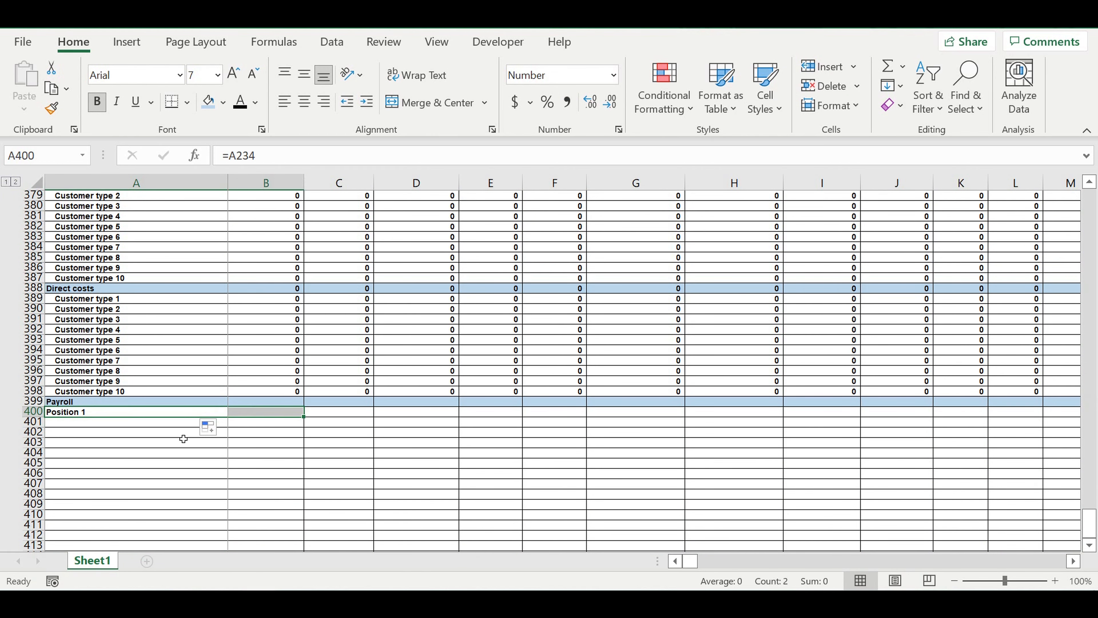
{"action": "left_click", "coordinate": [156, 442]}
{"action": "left_click", "coordinate": [124, 413]}
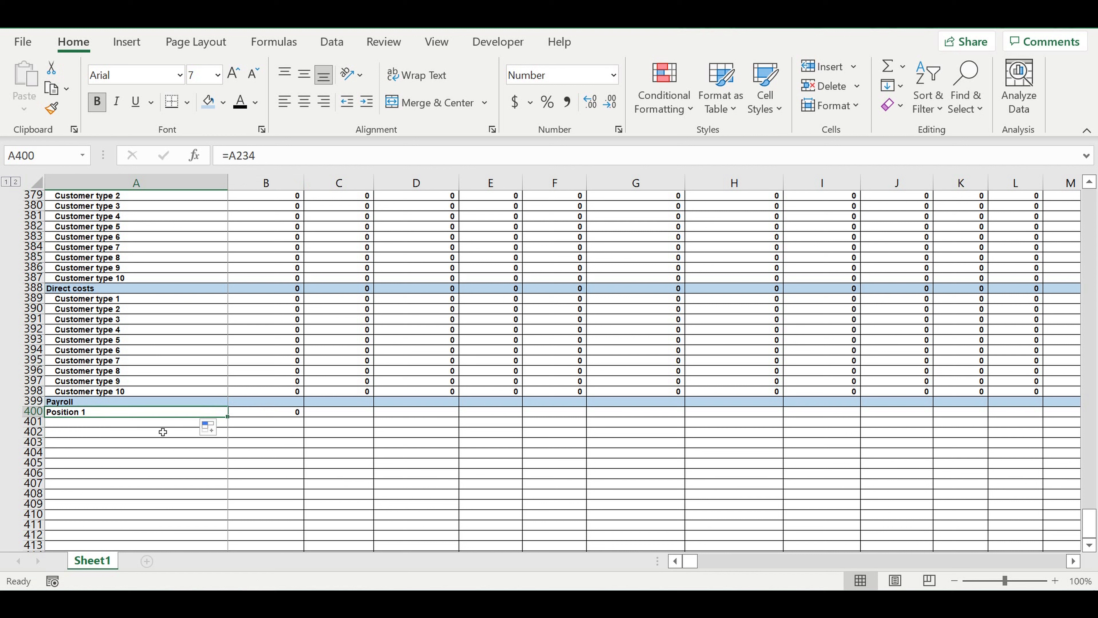
{"action": "left_click", "coordinate": [366, 101]}
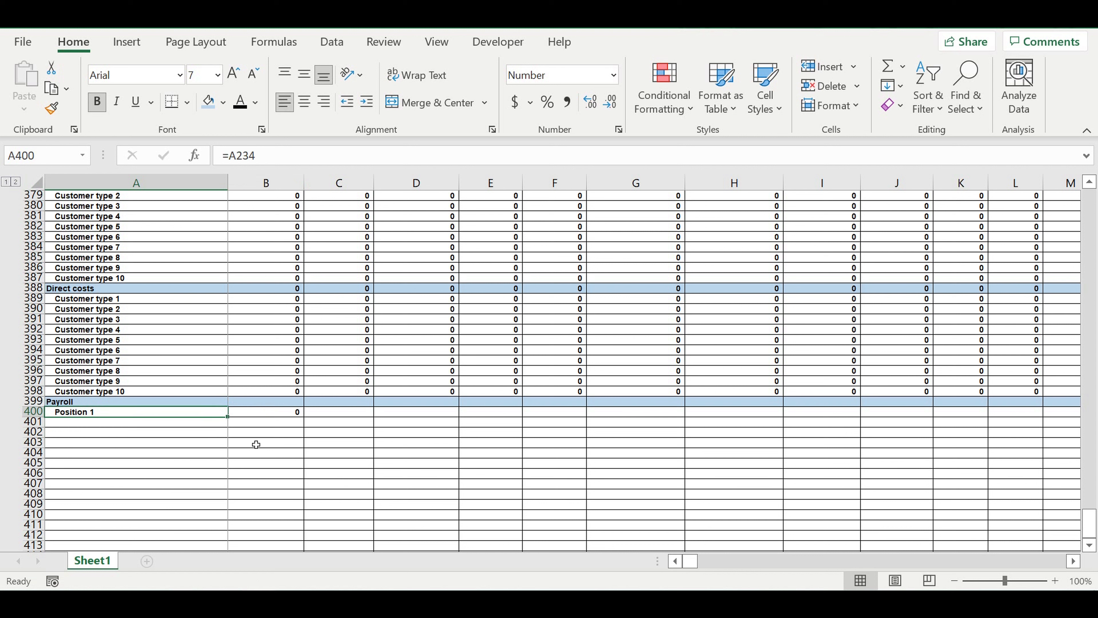
- Fill the position label links from A400 down to A409 and clear the surplus cell A410
{"action": "left_click_drag", "start_coordinate": [232, 418], "coordinate": [218, 519]}
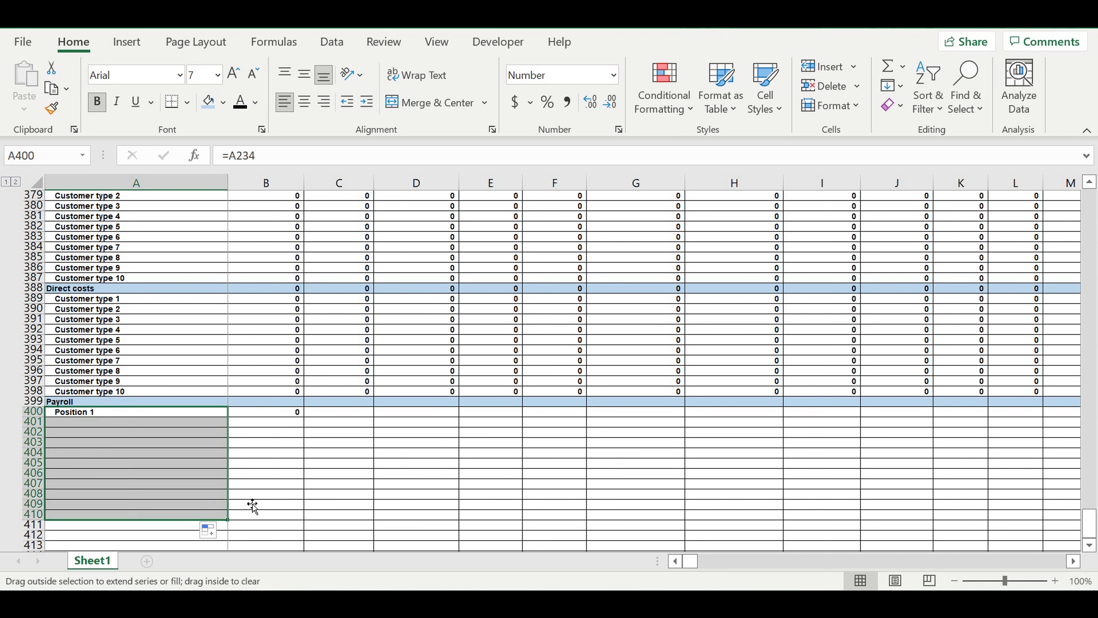
{"action": "left_click", "coordinate": [105, 515]}
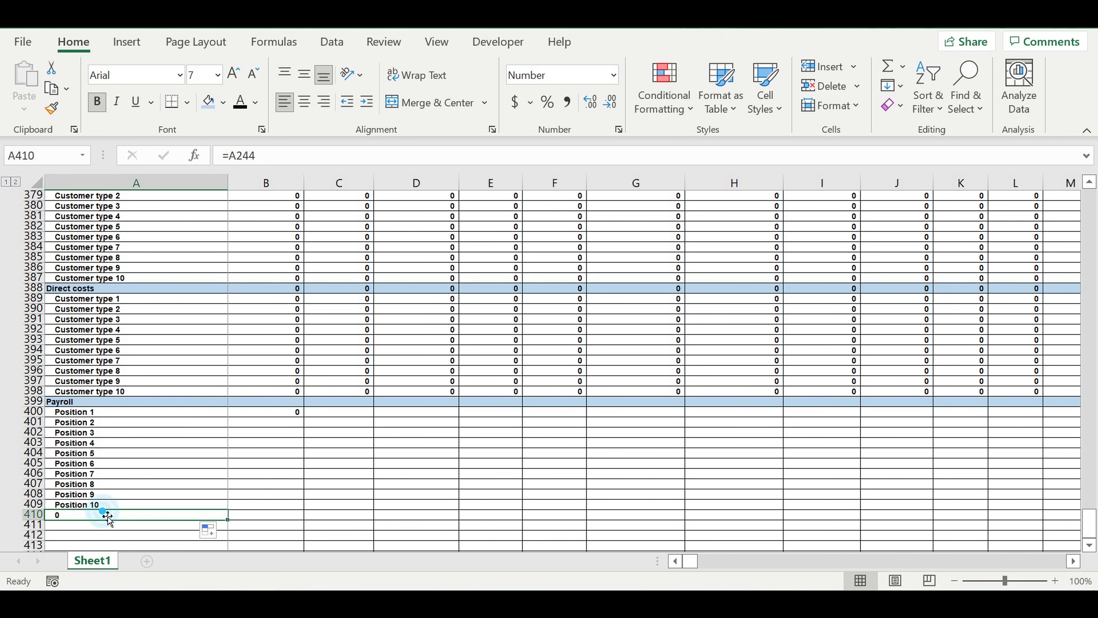
{"action": "key", "text": "Delete"}
- Copy the Direct costs total formula from B388 to the Payroll total in B399
{"action": "left_click", "coordinate": [302, 484]}
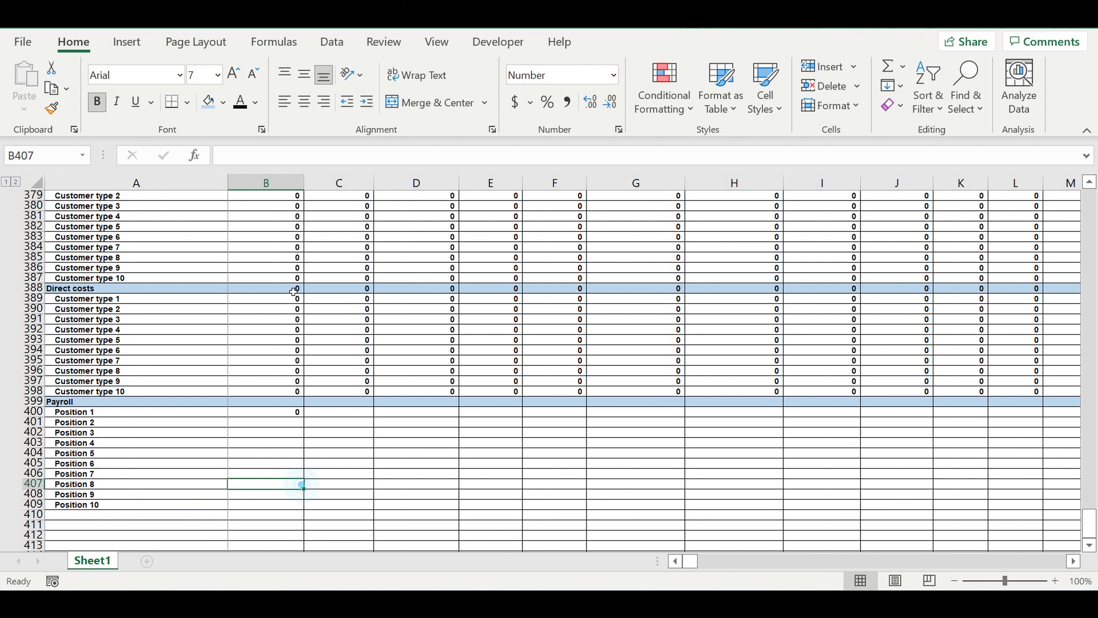
{"action": "left_click", "coordinate": [283, 288]}
{"action": "key", "text": "ctrl+c"}
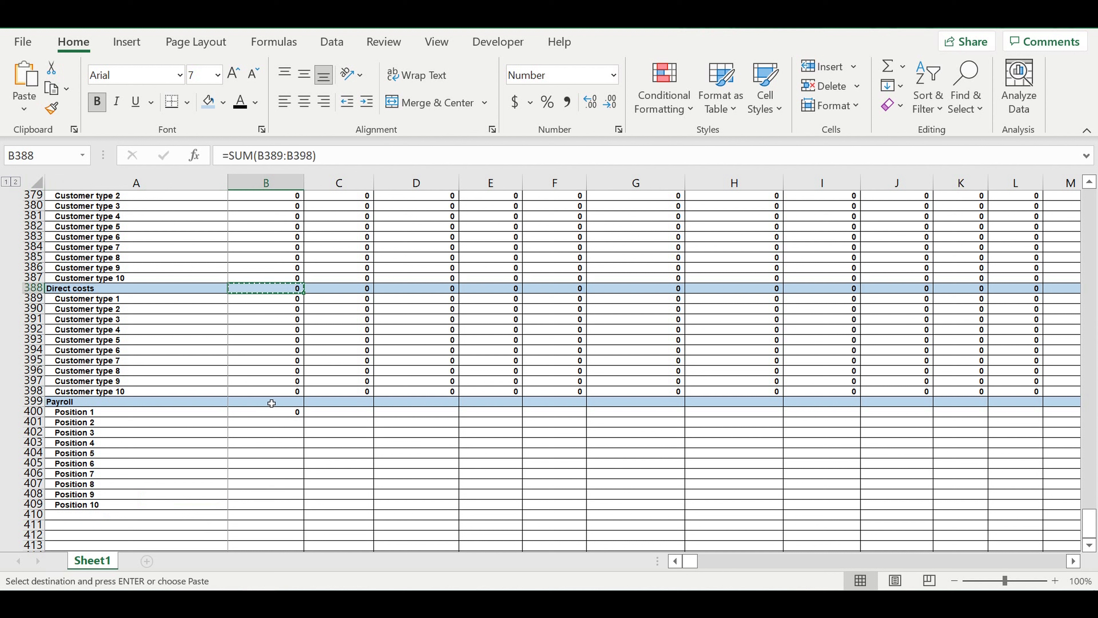
{"action": "left_click", "coordinate": [272, 403]}
{"action": "key", "text": "ctrl+v"}
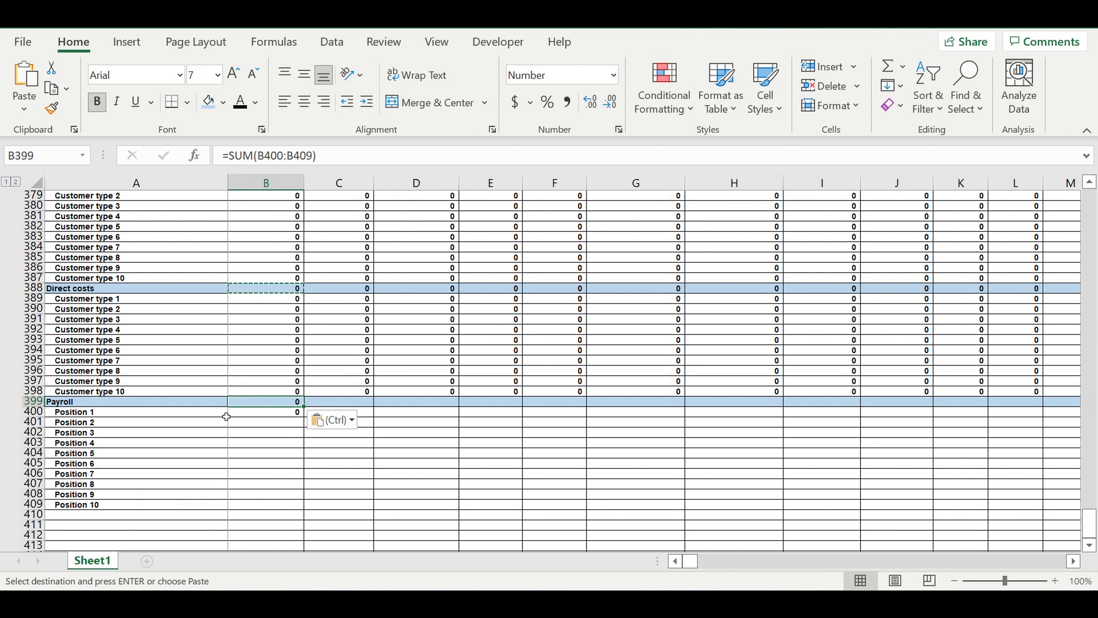
- Fill the January payroll link from B400 down to B409 and extend B399:B409 across all months to December 2030
{"action": "key", "text": "Down"}
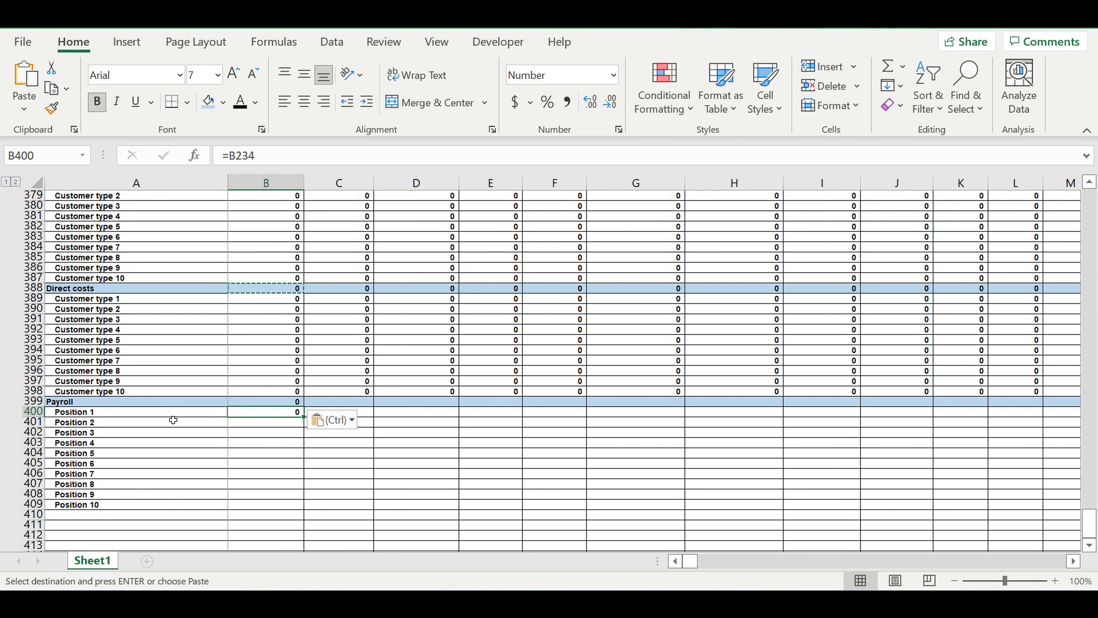
{"action": "left_click_drag", "start_coordinate": [304, 415], "coordinate": [287, 507]}
{"action": "left_click_drag", "start_coordinate": [285, 402], "coordinate": [988, 446]}
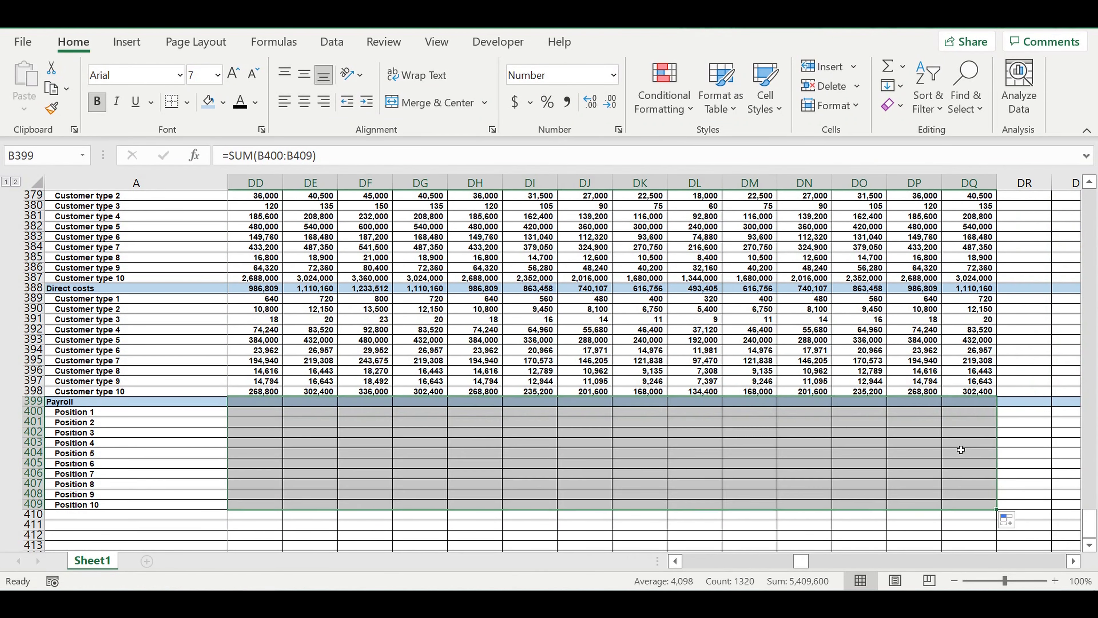
{"action": "left_click", "coordinate": [575, 474]}
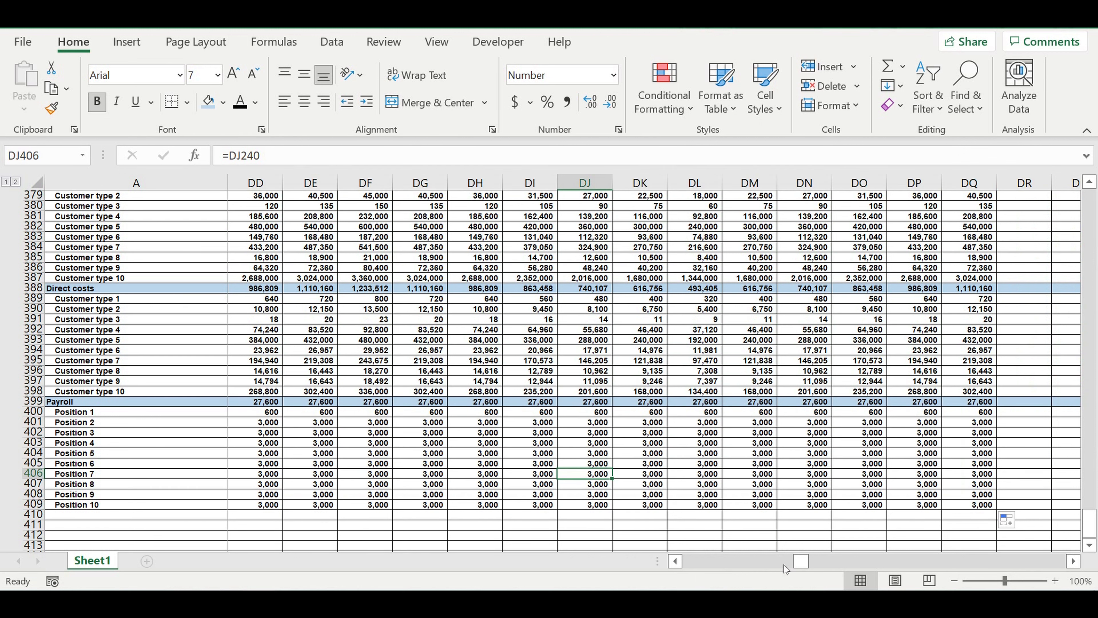
- Set the start of operating activity in row 120 to May 2021
{"action": "left_click_drag", "start_coordinate": [803, 562], "coordinate": [366, 560]}
{"action": "scroll", "coordinate": [691, 475], "scroll_direction": "up", "scroll_amount": 6}
{"action": "left_click_drag", "start_coordinate": [699, 565], "coordinate": [713, 562]}
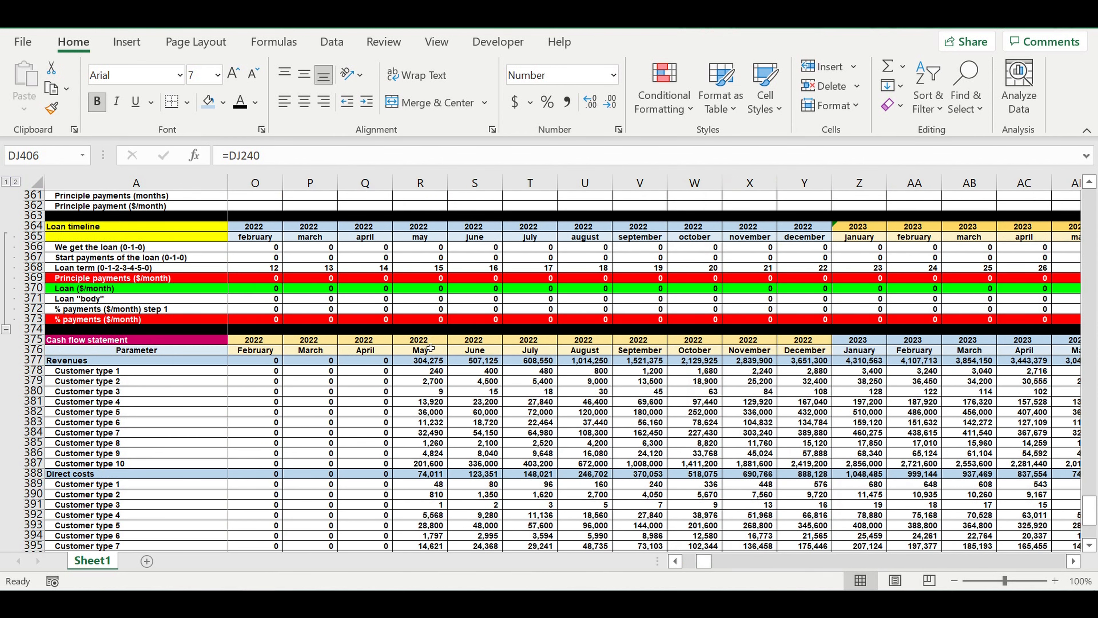
{"action": "left_click_drag", "start_coordinate": [704, 564], "coordinate": [690, 562]}
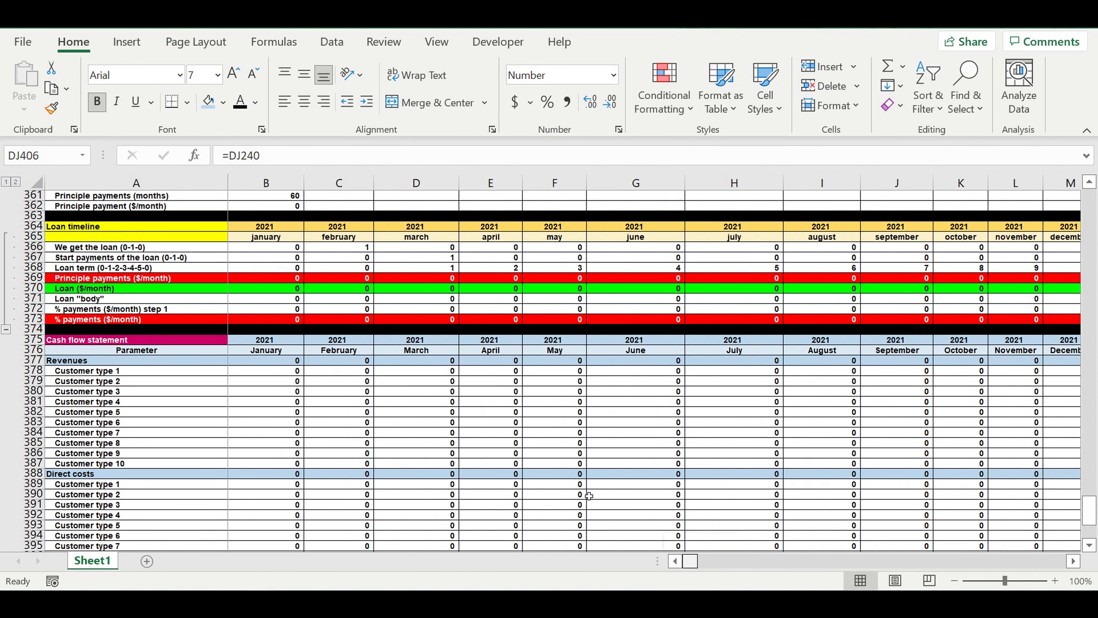
{"action": "left_click_drag", "start_coordinate": [1090, 499], "coordinate": [1088, 229]}
{"action": "scroll", "coordinate": [418, 395], "scroll_direction": "down", "scroll_amount": 4}
{"action": "scroll", "coordinate": [417, 394], "scroll_direction": "down", "scroll_amount": 14}
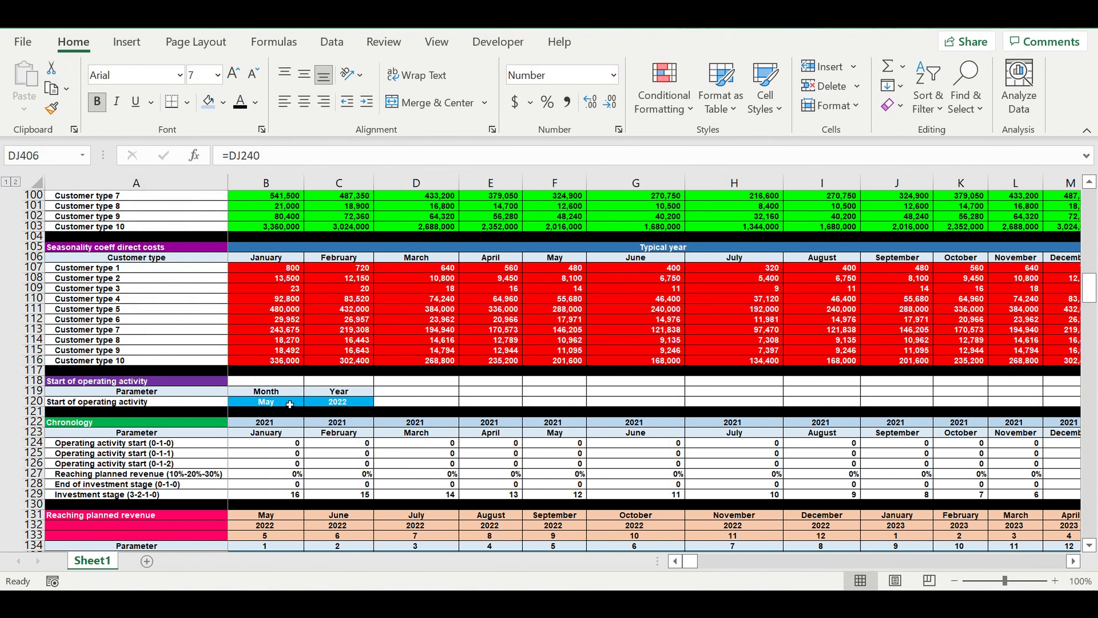
{"action": "left_click", "coordinate": [290, 404]}
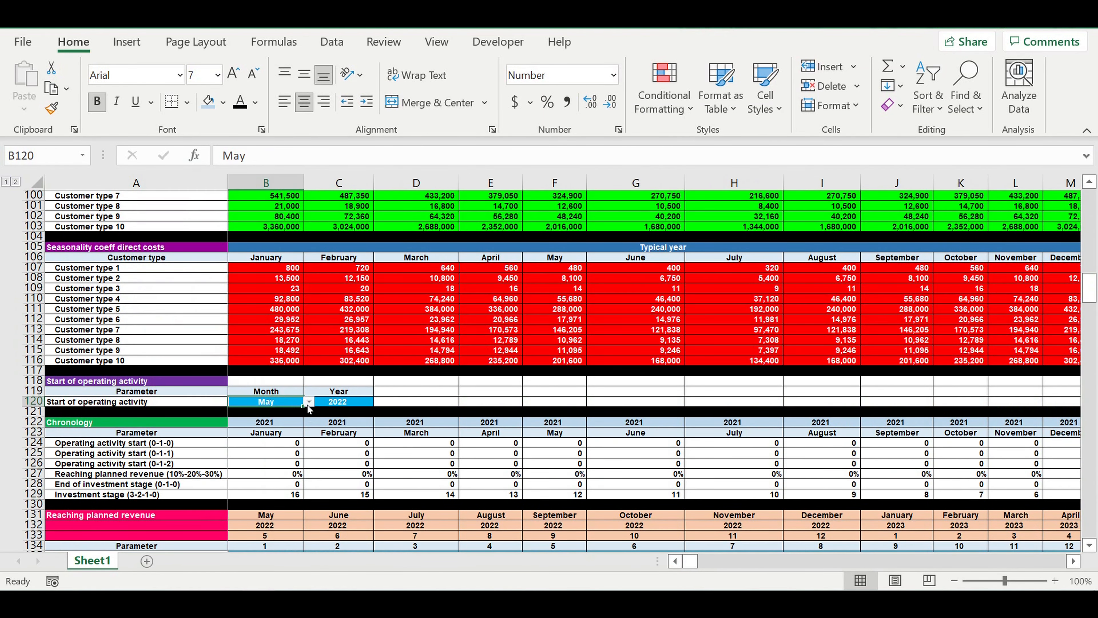
{"action": "left_click", "coordinate": [308, 402]}
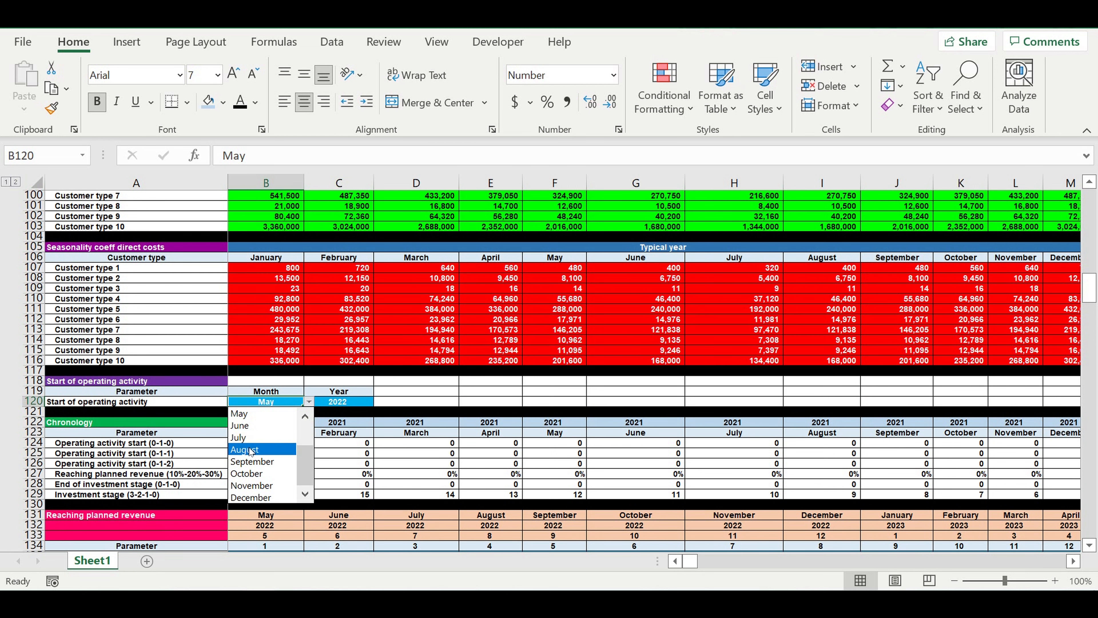
{"action": "left_click", "coordinate": [249, 413]}
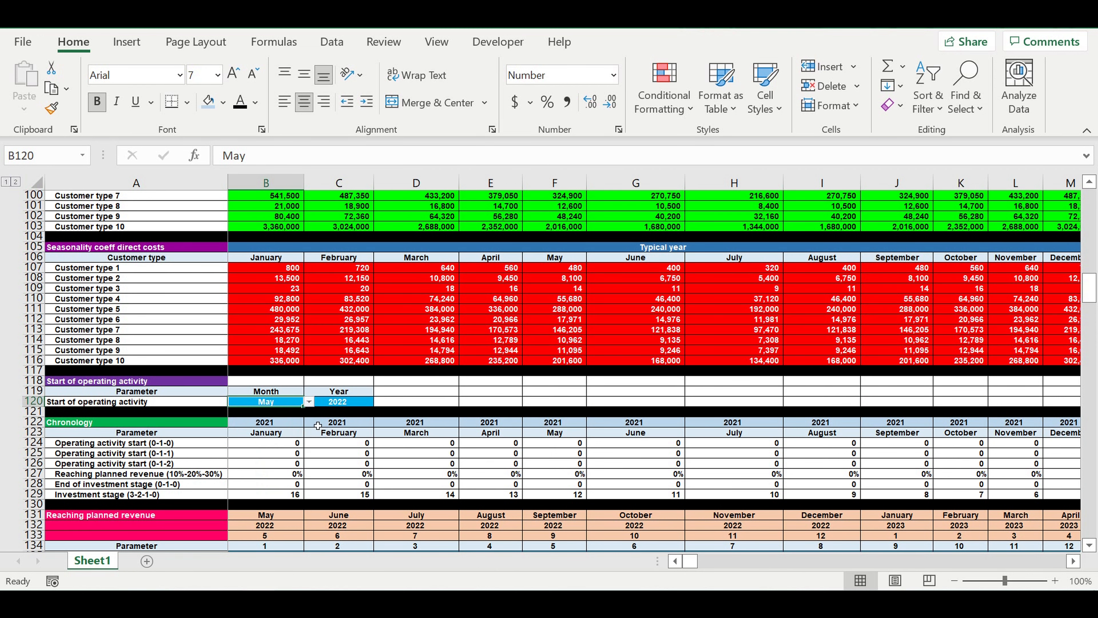
{"action": "left_click", "coordinate": [354, 403]}
{"action": "left_click", "coordinate": [379, 402]}
{"action": "scroll", "coordinate": [377, 446], "scroll_direction": "up", "scroll_amount": 1}
{"action": "left_click", "coordinate": [329, 413]}
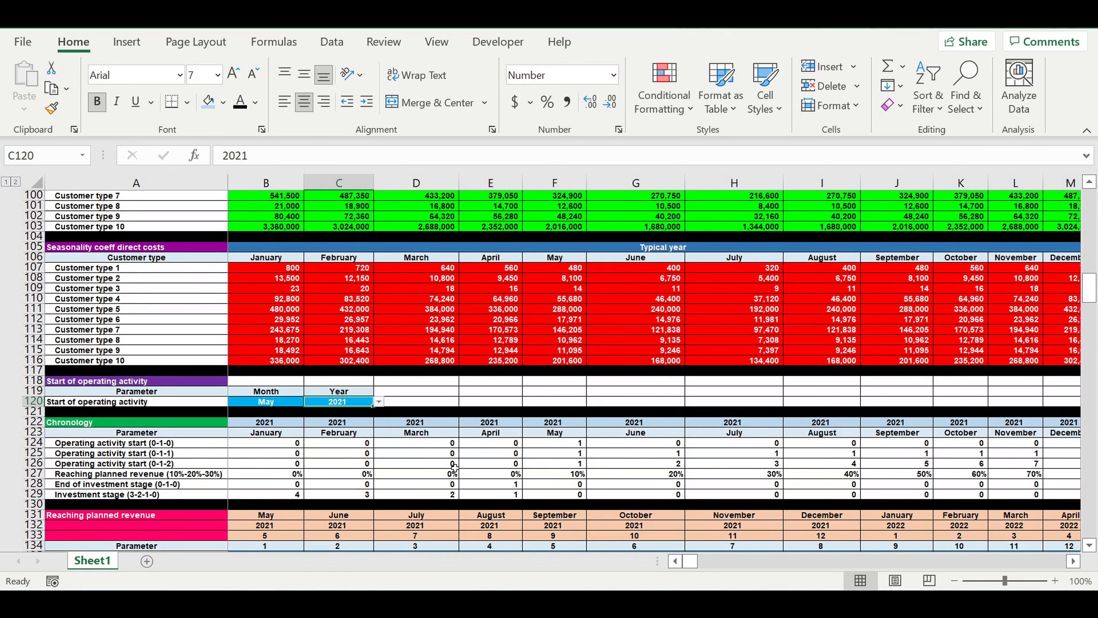
- Examine the Chronology block and the cash flow statement's monthly Revenues, Direct costs and Payroll values for the new operating start
{"action": "left_click", "coordinate": [450, 454]}
{"action": "left_click", "coordinate": [510, 474]}
{"action": "left_click_drag", "start_coordinate": [1093, 298], "coordinate": [1090, 536]}
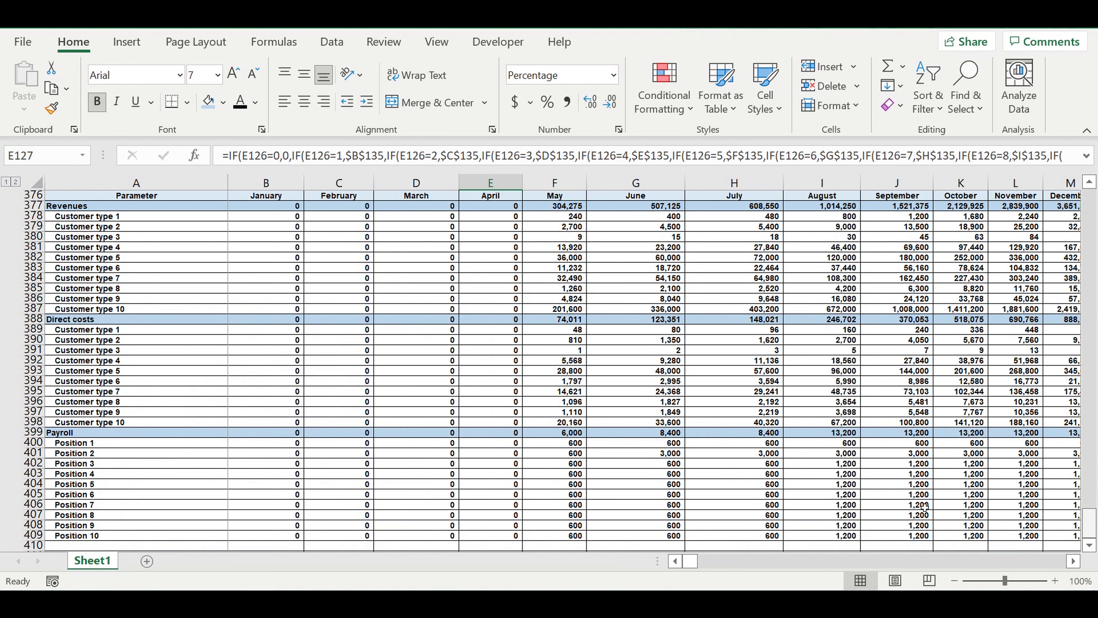
{"action": "scroll", "coordinate": [506, 402], "scroll_direction": "down", "scroll_amount": 2}
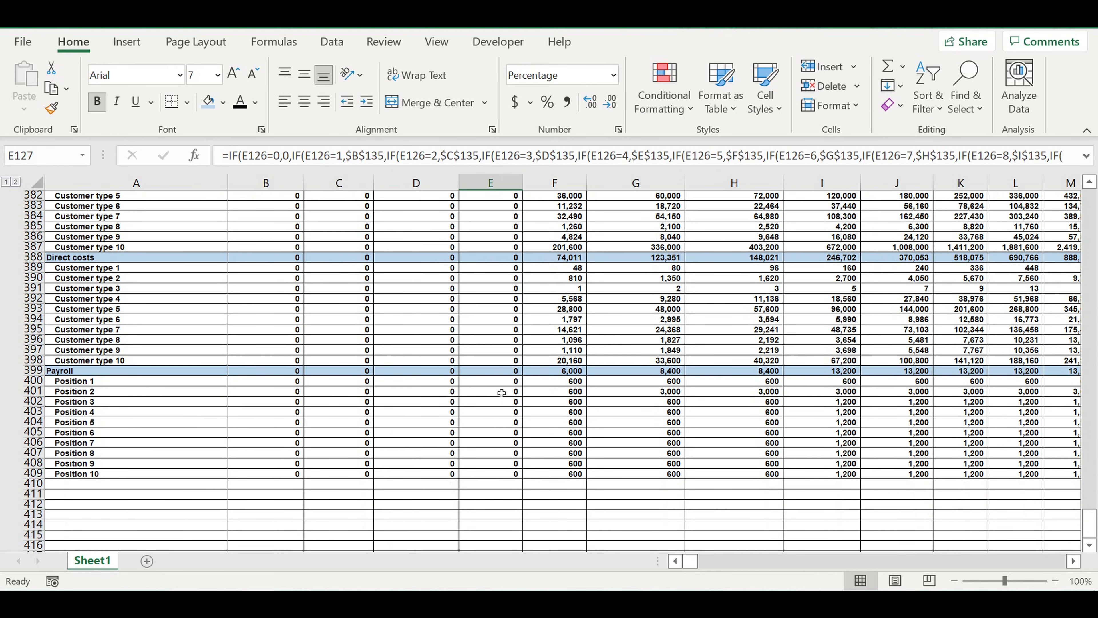
{"action": "scroll", "coordinate": [502, 392], "scroll_direction": "up", "scroll_amount": 11}
{"action": "left_click_drag", "start_coordinate": [572, 494], "coordinate": [575, 537]}
{"action": "scroll", "coordinate": [627, 454], "scroll_direction": "down", "scroll_amount": 4}
{"action": "scroll", "coordinate": [623, 414], "scroll_direction": "down", "scroll_amount": 3}
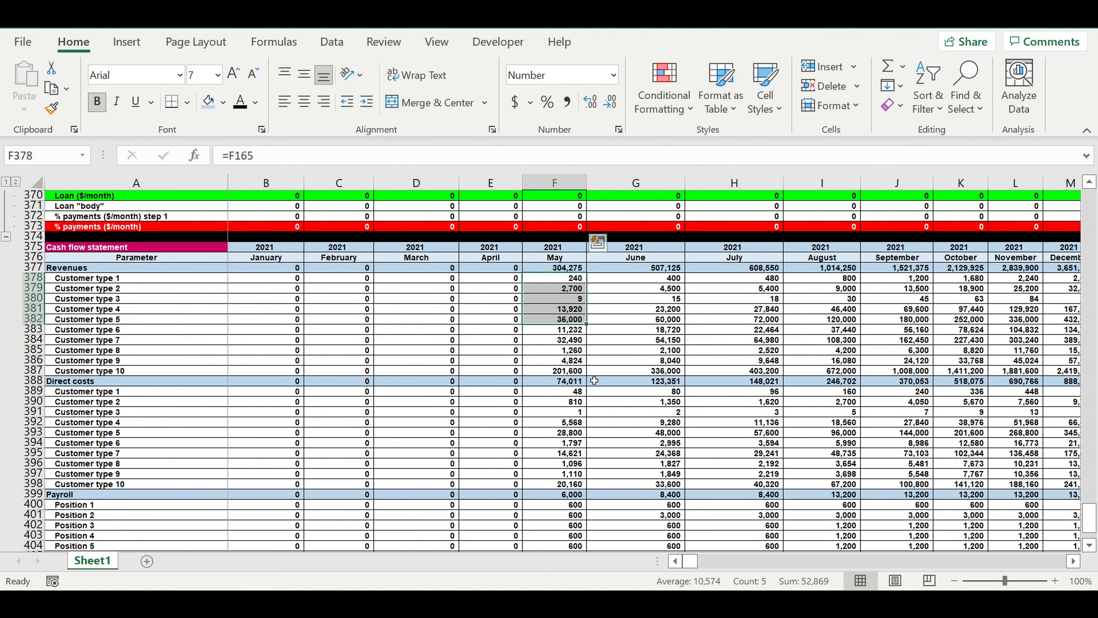
{"action": "scroll", "coordinate": [265, 433], "scroll_direction": "down", "scroll_amount": 3}
{"action": "scroll", "coordinate": [191, 432], "scroll_direction": "down", "scroll_amount": 1}
- Copy the whole Payroll total row 399 to row 410, directly below Position 10
{"action": "left_click", "coordinate": [173, 433]}
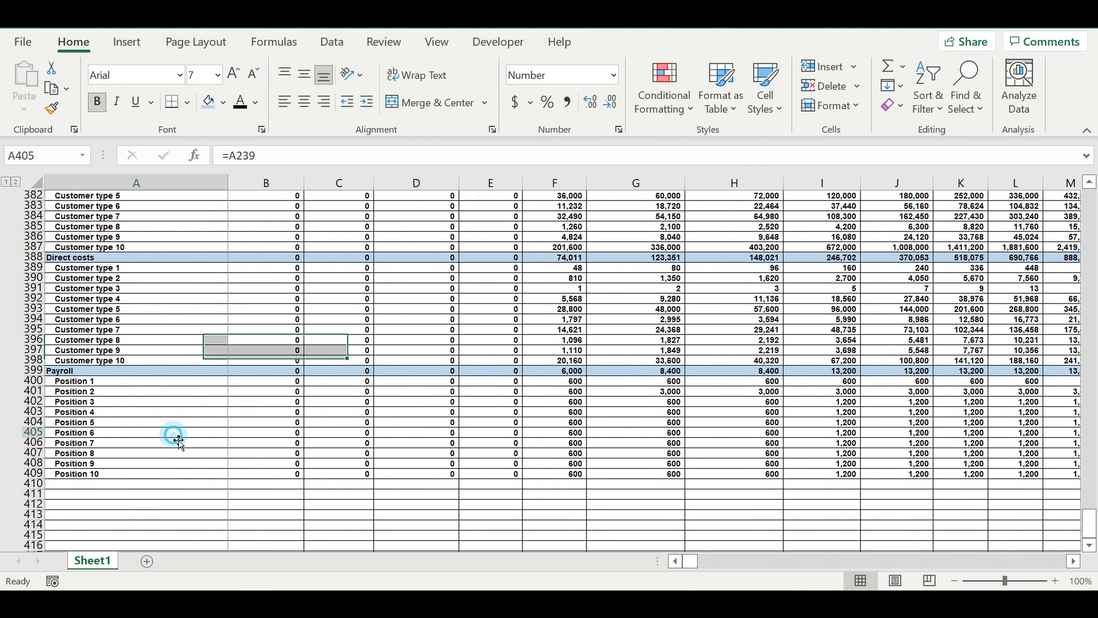
{"action": "left_click", "coordinate": [34, 370]}
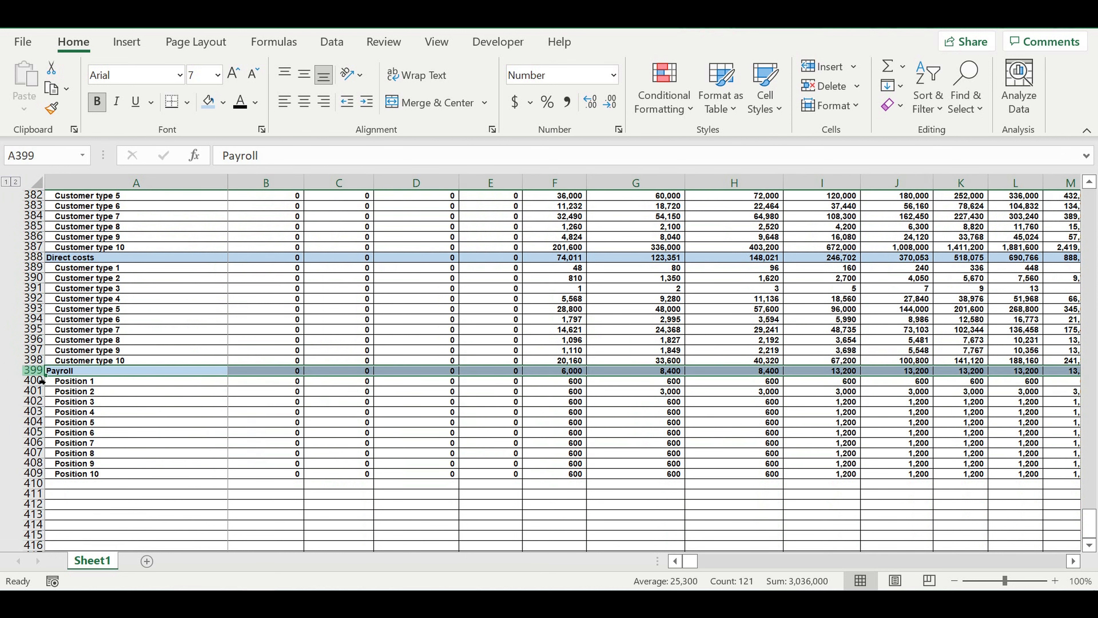
{"action": "key", "text": "ctrl+c"}
{"action": "left_click", "coordinate": [74, 484]}
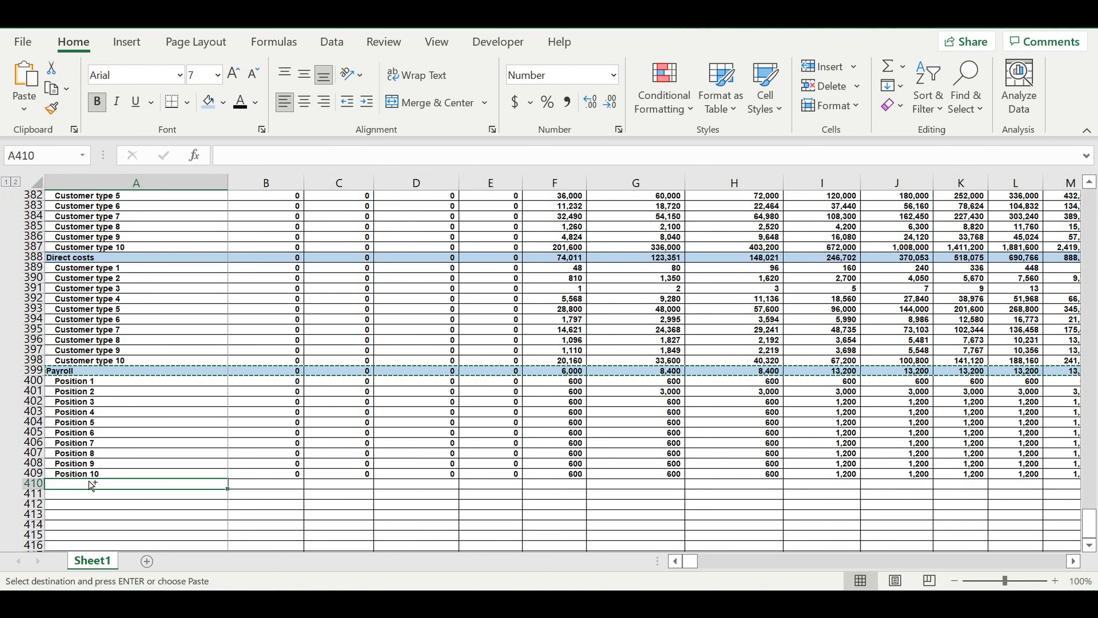
{"action": "key", "text": "ctrl+v"}
- Rename the label of the copied total row in A410 to Fixed costs
{"action": "left_click", "coordinate": [167, 515]}
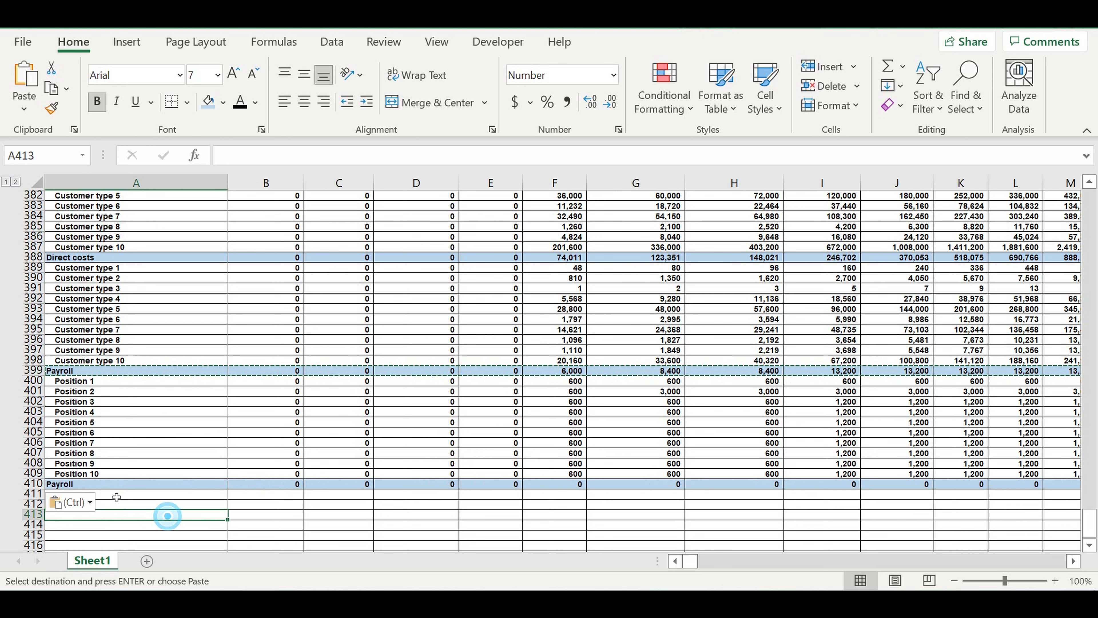
{"action": "left_click", "coordinate": [92, 484]}
{"action": "type", "text": "F"}
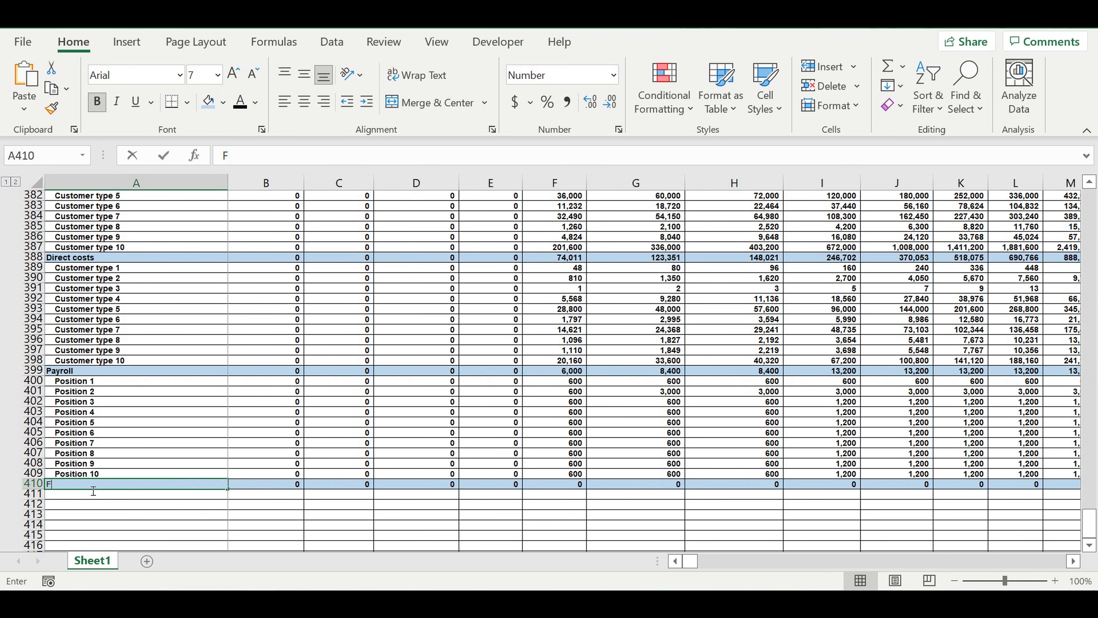
{"action": "type", "text": "ix"}
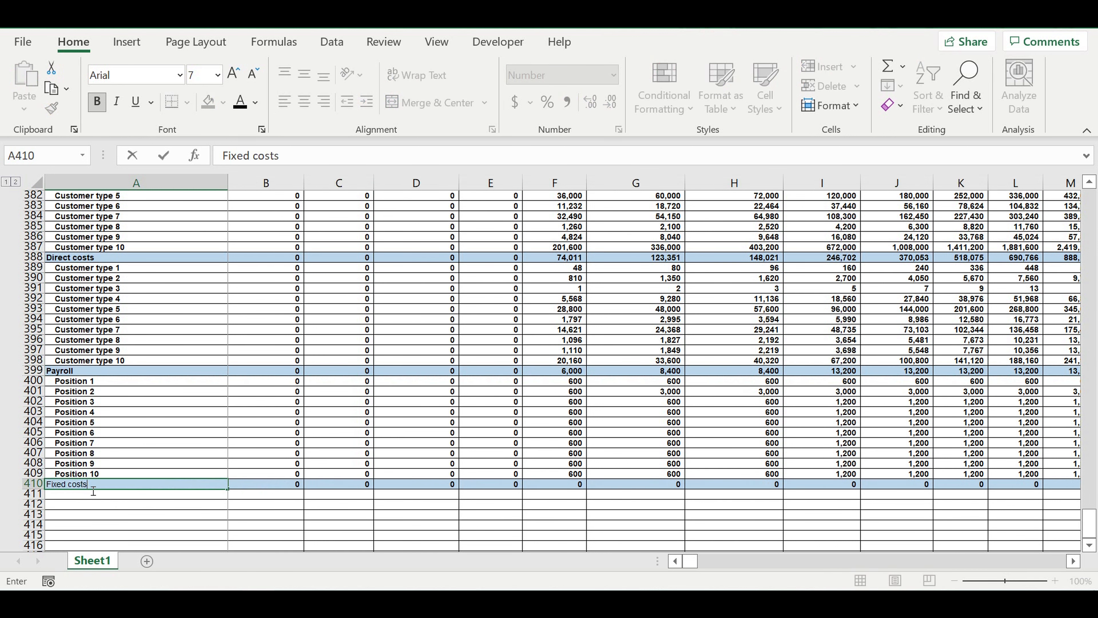
{"action": "type", "text": "ed costs"}
{"action": "key", "text": "Return"}
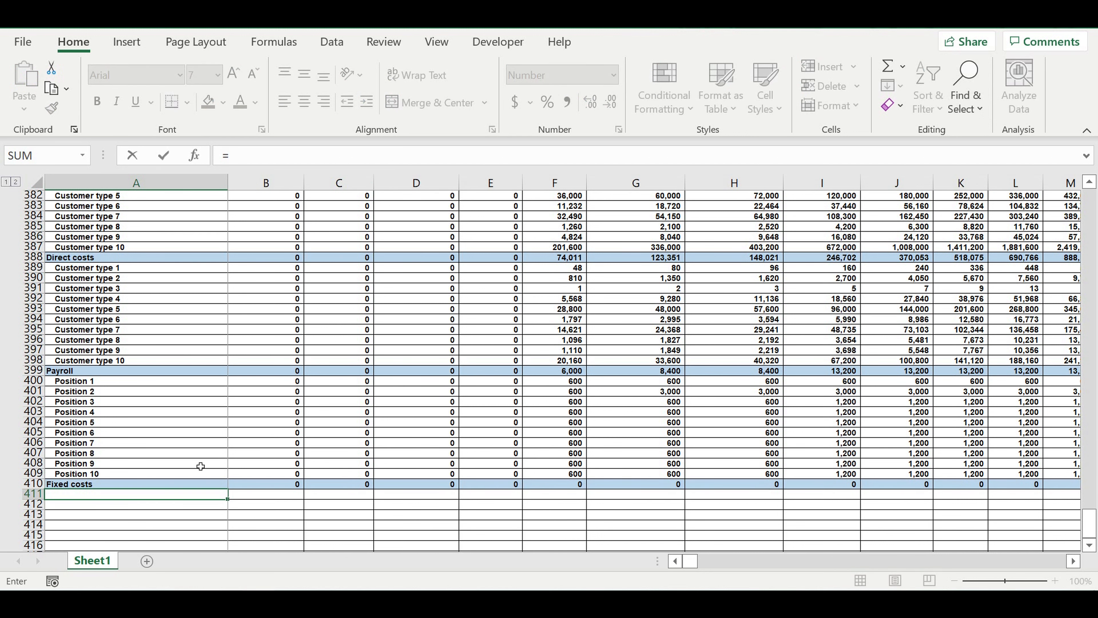
- Link cell A411 to the first item label in the Fixed costs calc block, A273
{"action": "scroll", "coordinate": [201, 466], "scroll_direction": "up", "scroll_amount": 12}
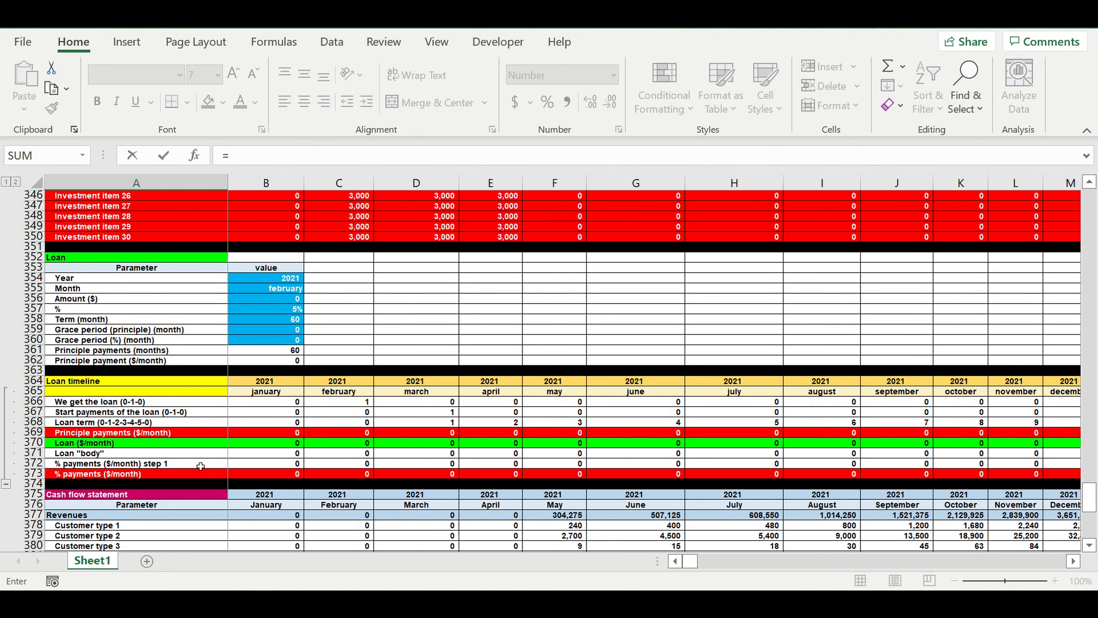
{"action": "scroll", "coordinate": [201, 466], "scroll_direction": "up", "scroll_amount": 16}
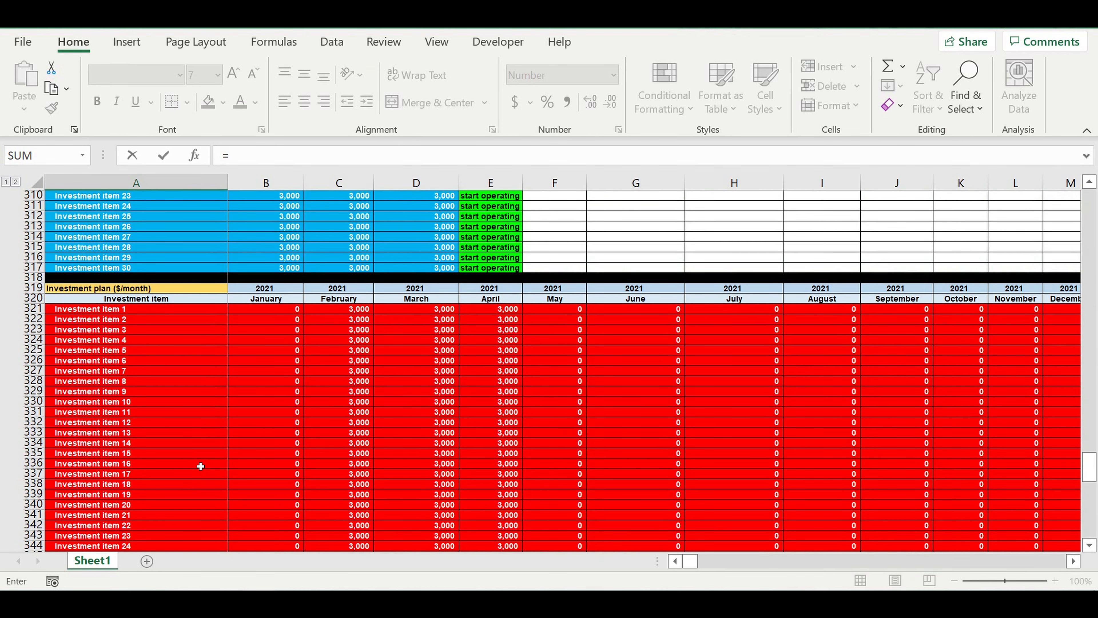
{"action": "scroll", "coordinate": [200, 466], "scroll_direction": "up", "scroll_amount": 13}
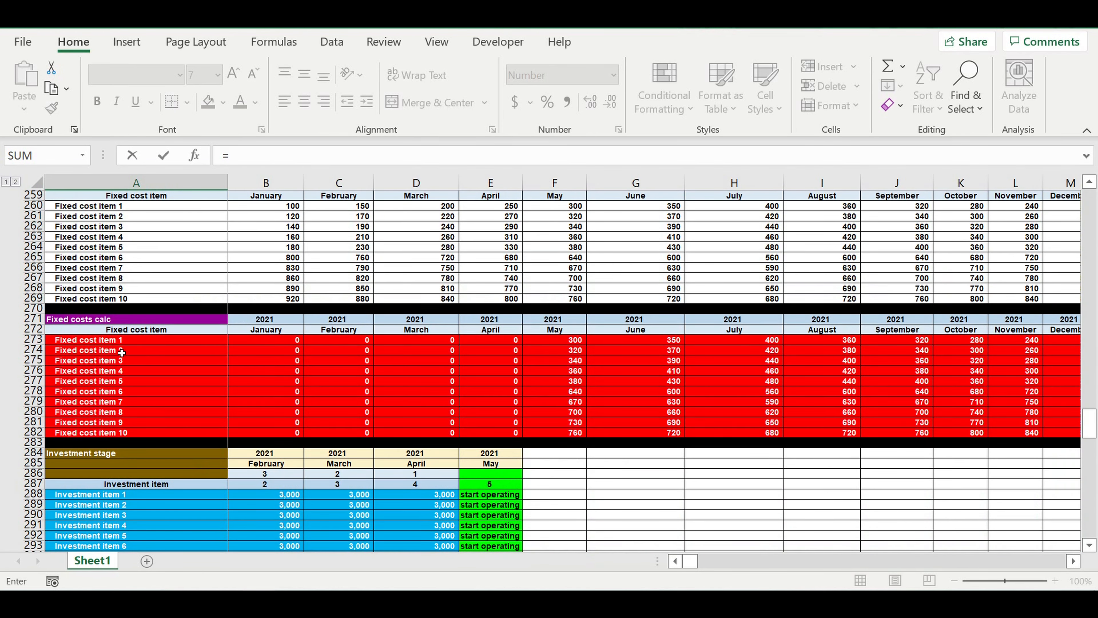
{"action": "left_click", "coordinate": [114, 342]}
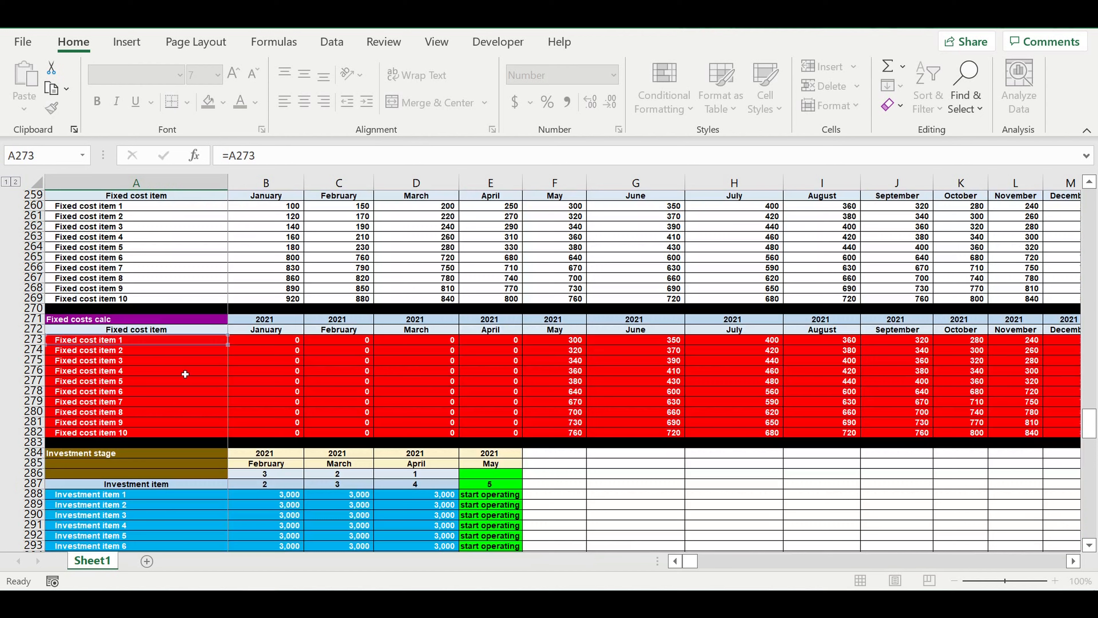
{"action": "key", "text": "Return"}
- Indent the A411 label, fill it down through Fixed cost item 10 in A420, and clear the surplus labels in A421:A422
{"action": "scroll", "coordinate": [247, 422], "scroll_direction": "down", "scroll_amount": 4}
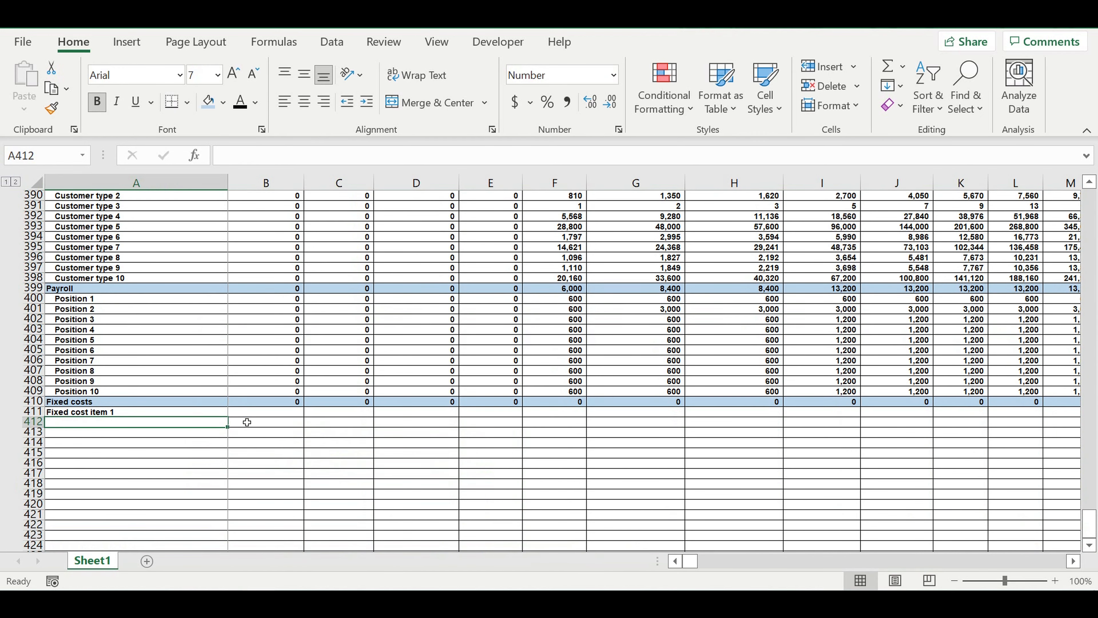
{"action": "scroll", "coordinate": [214, 390], "scroll_direction": "down", "scroll_amount": 3}
{"action": "left_click", "coordinate": [116, 319]}
{"action": "left_click", "coordinate": [366, 101]}
{"action": "left_click_drag", "start_coordinate": [231, 327], "coordinate": [212, 437]}
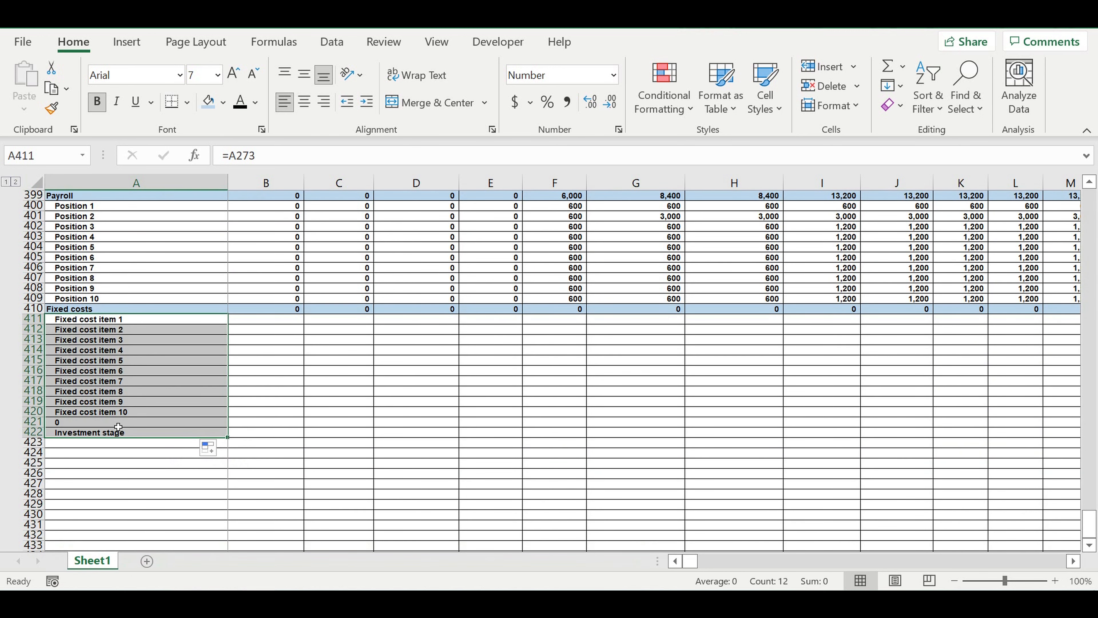
{"action": "left_click_drag", "start_coordinate": [118, 423], "coordinate": [119, 433]}
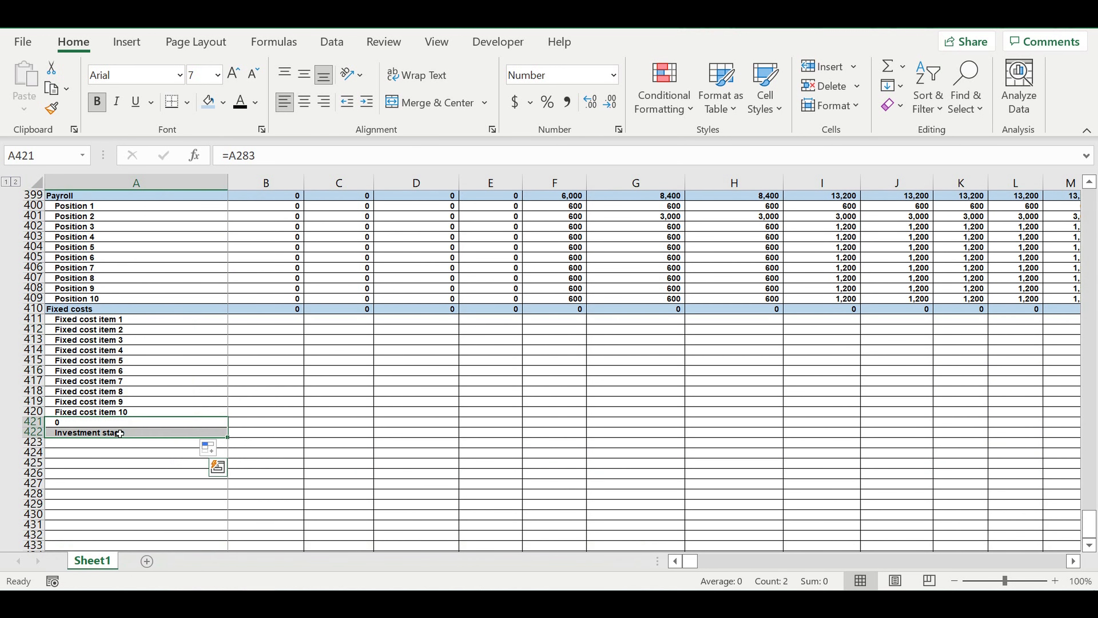
{"action": "key", "text": "Delete"}
- Extend the item links from A411:A420 into column B for January 2021 and right-align B411:B420
{"action": "left_click_drag", "start_coordinate": [115, 321], "coordinate": [116, 413]}
{"action": "left_click_drag", "start_coordinate": [228, 423], "coordinate": [306, 422]}
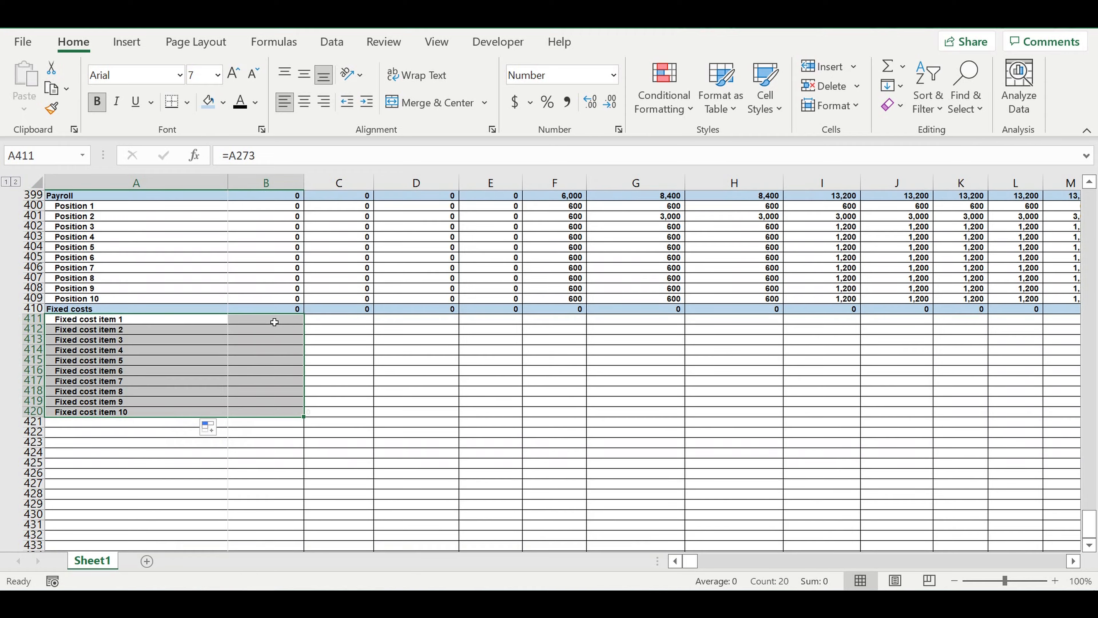
{"action": "left_click_drag", "start_coordinate": [269, 320], "coordinate": [267, 415]}
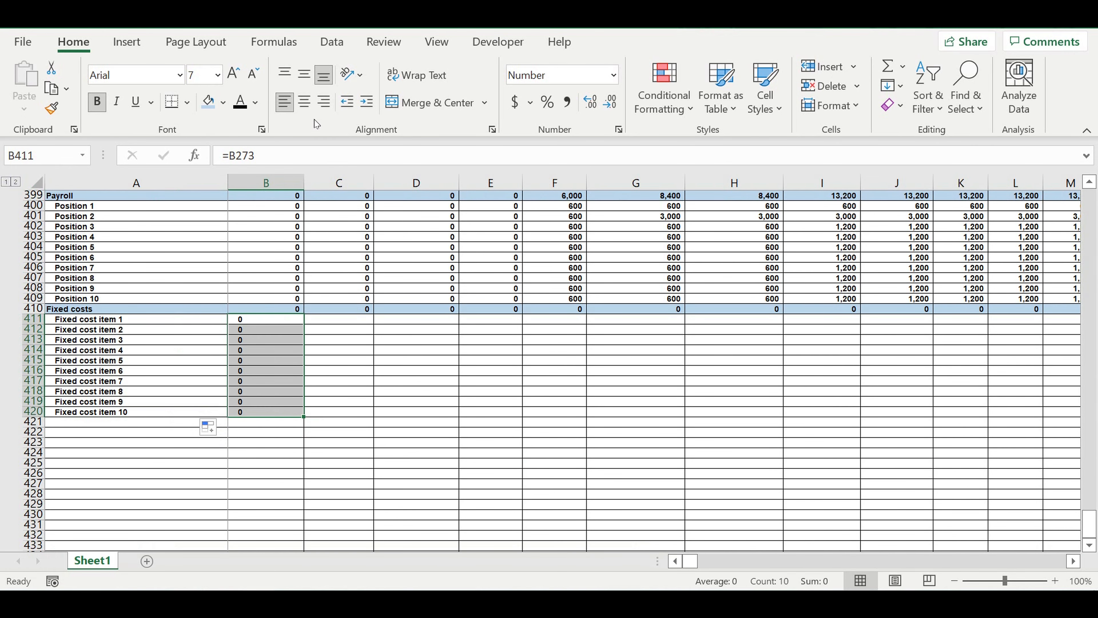
{"action": "left_click", "coordinate": [323, 101]}
- Check the sum range of the Fixed costs total in B410, and fill the column B item links across the timeline's remaining months
{"action": "left_click", "coordinate": [282, 309]}
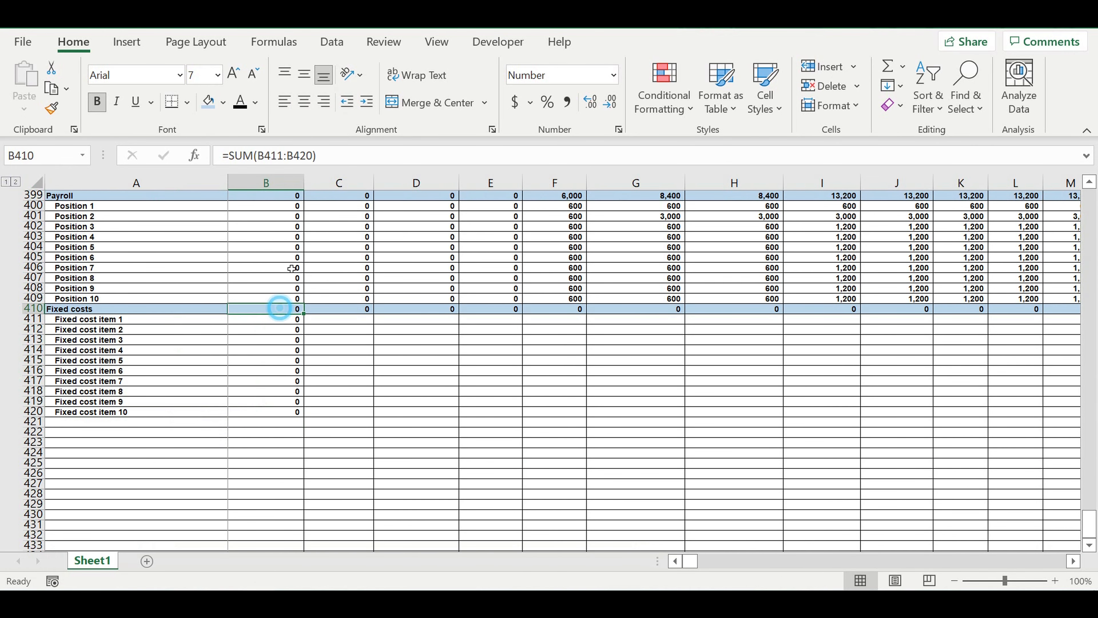
{"action": "left_click", "coordinate": [341, 157]}
{"action": "key", "text": "Return"}
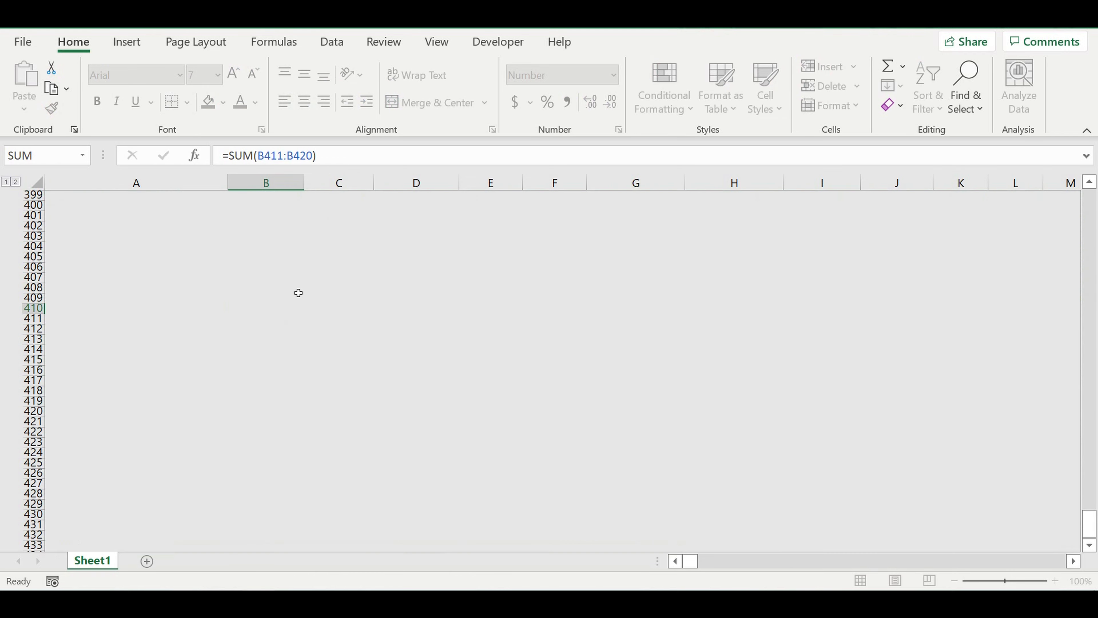
{"action": "left_click_drag", "start_coordinate": [269, 309], "coordinate": [1050, 381]}
{"action": "left_click", "coordinate": [640, 475]}
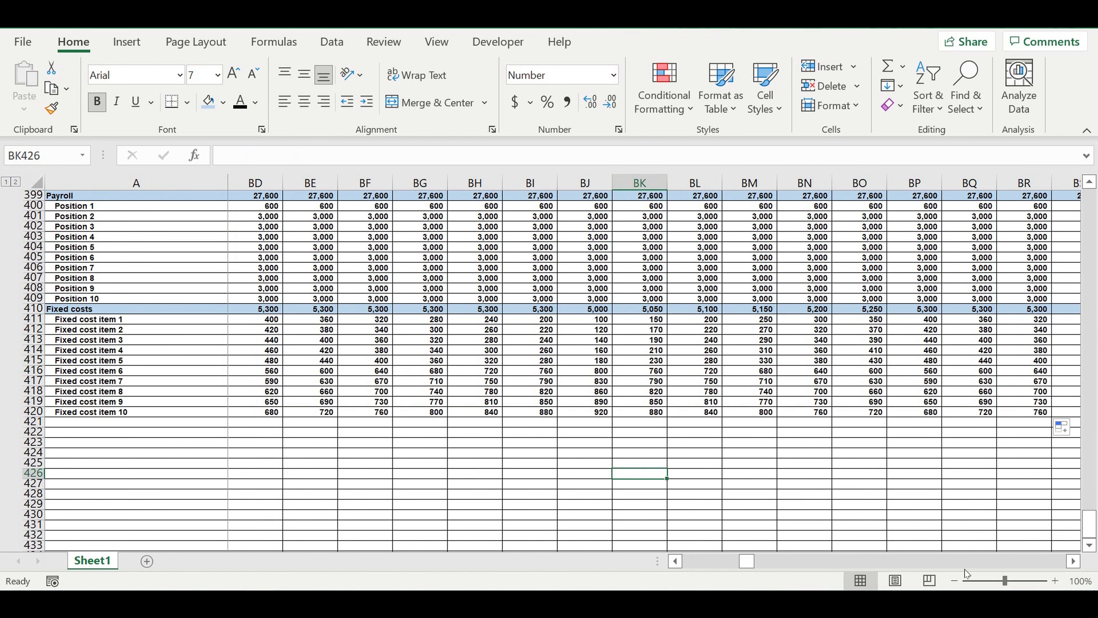
{"action": "left_click_drag", "start_coordinate": [755, 563], "coordinate": [690, 561]}
{"action": "left_click", "coordinate": [261, 466]}
{"action": "left_click", "coordinate": [134, 452]}
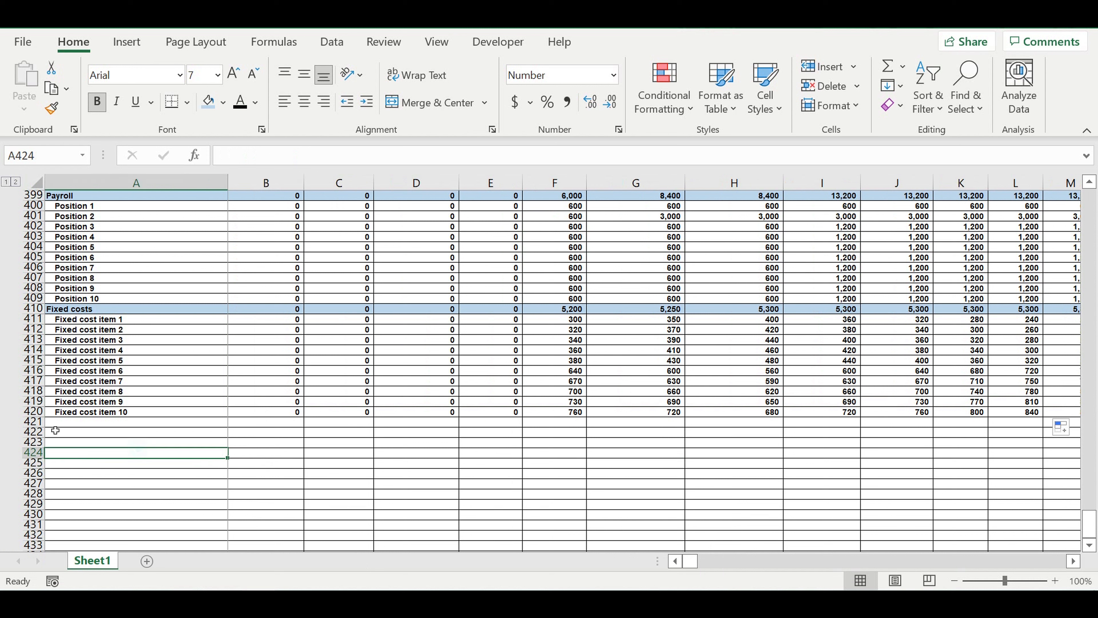
- Enter the label Taxes in A421, directly below Fixed cost item 10
{"action": "left_click", "coordinate": [34, 421]}
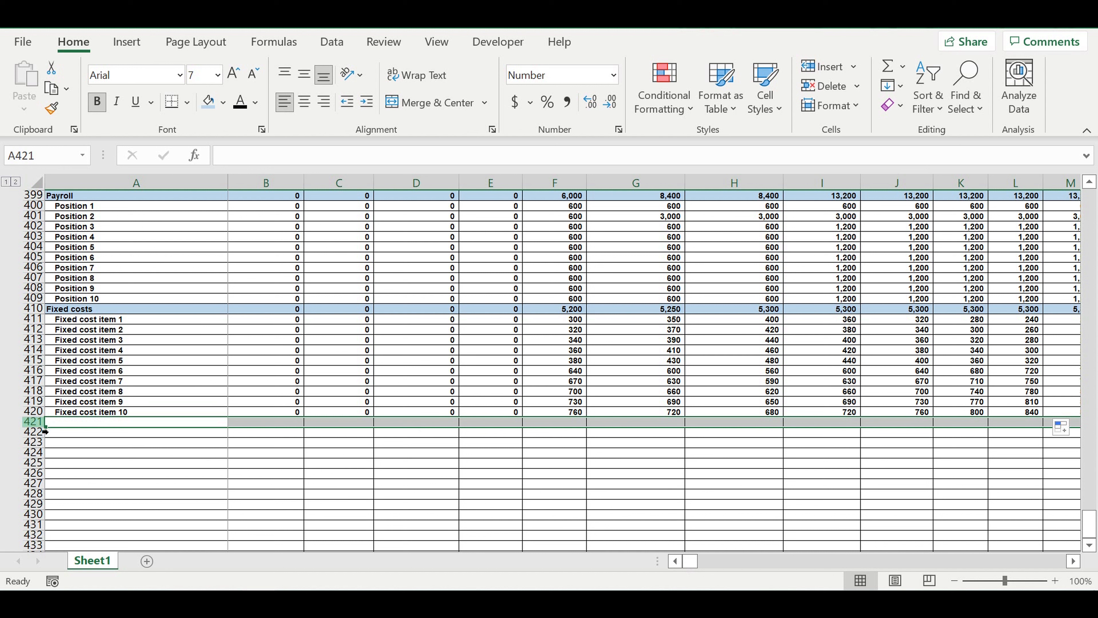
{"action": "left_click", "coordinate": [74, 424]}
{"action": "type", "text": "T"}
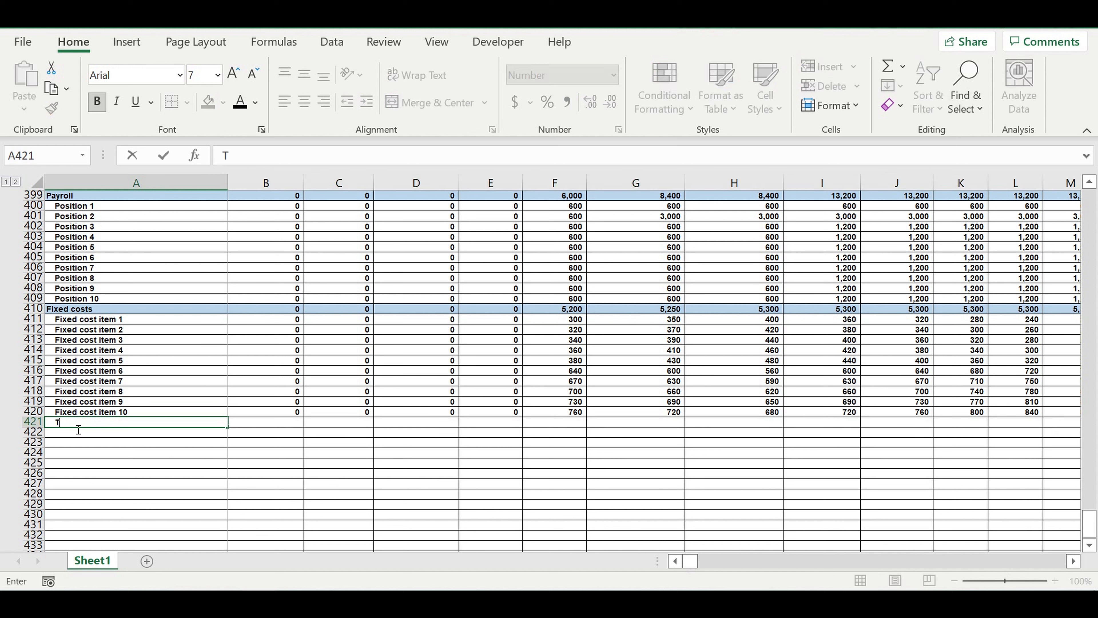
{"action": "type", "text": "axes"}
{"action": "left_click", "coordinate": [108, 480]}
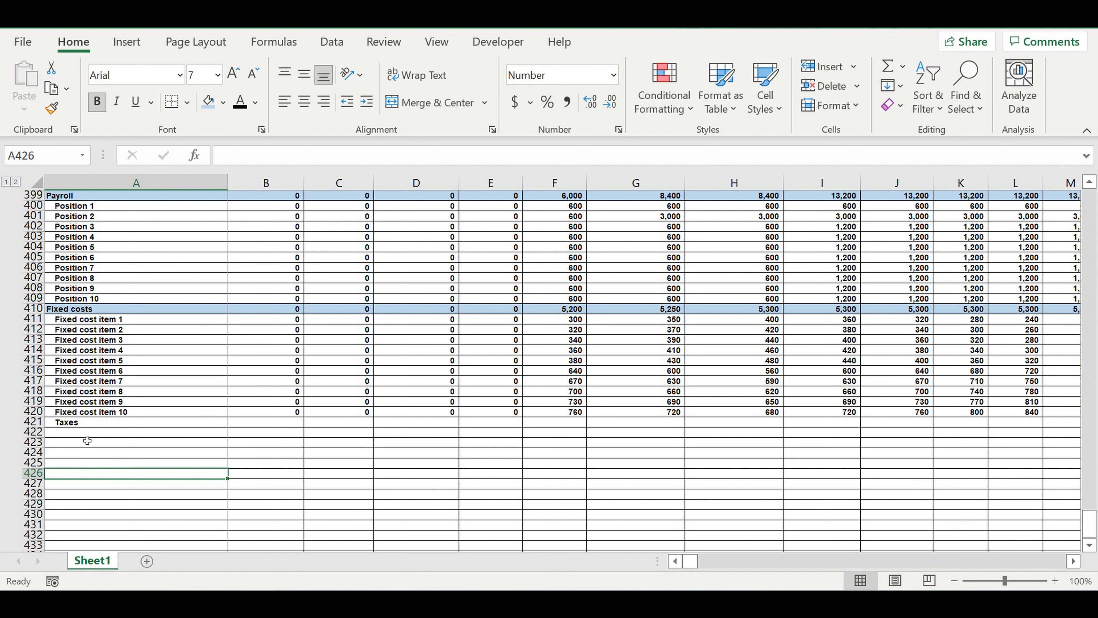
- Remove the Taxes label's indent and fill the whole row 421 with the light blue of the other total rows
{"action": "left_click", "coordinate": [78, 427]}
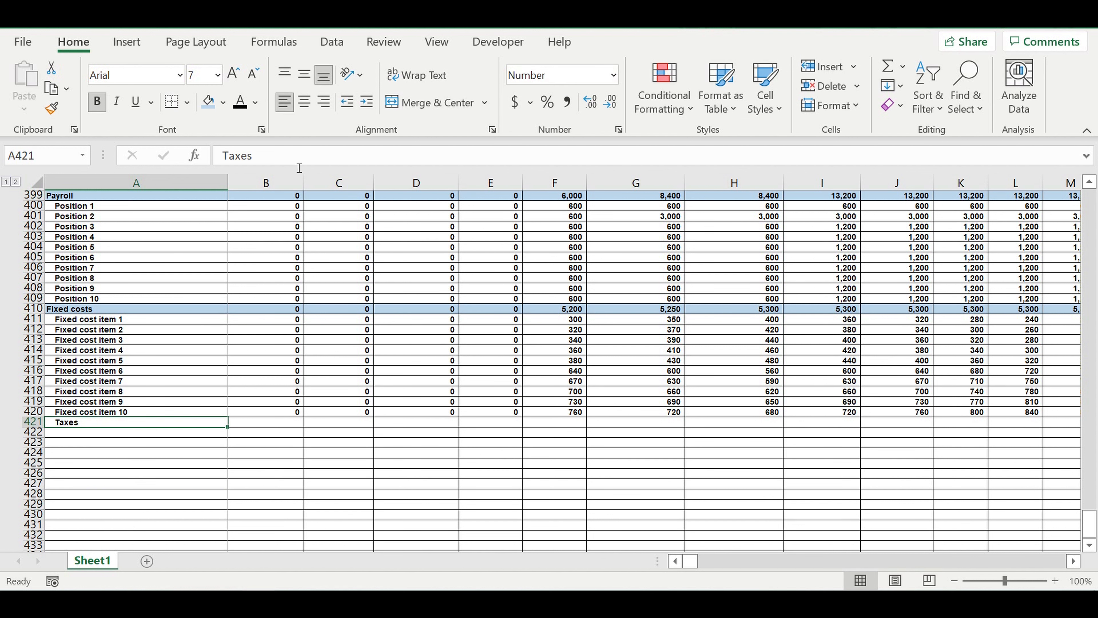
{"action": "left_click", "coordinate": [347, 103]}
{"action": "left_click", "coordinate": [29, 425]}
{"action": "left_click", "coordinate": [208, 101]}
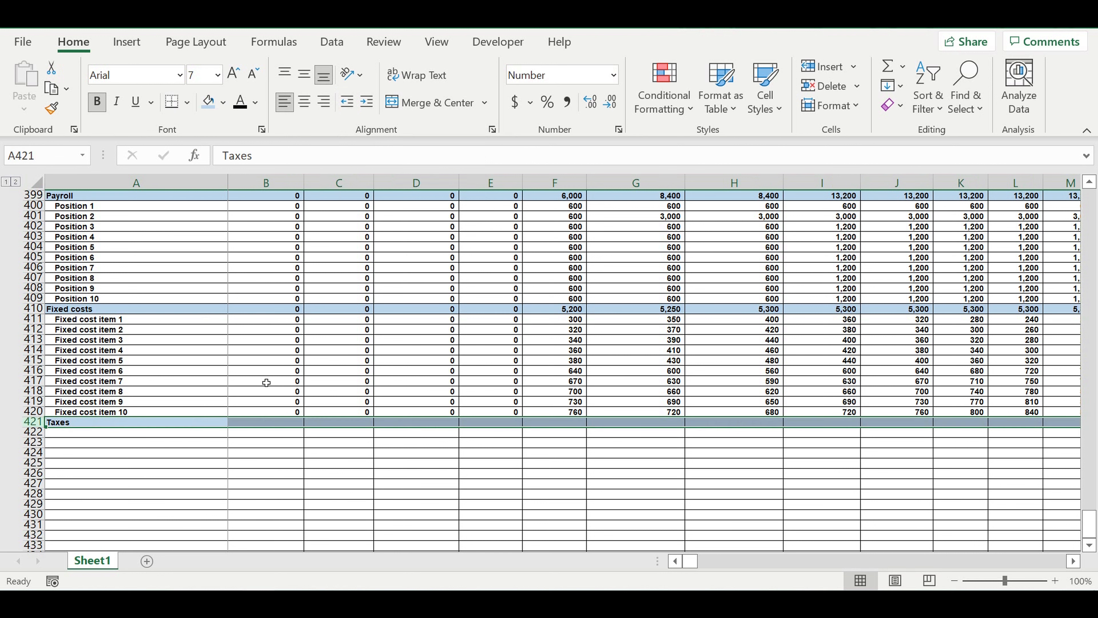
{"action": "left_click", "coordinate": [263, 379]}
{"action": "left_click", "coordinate": [303, 494]}
- Insert 13 blank rows above the Cash flow statement heading, starting at row 375
{"action": "scroll", "coordinate": [305, 459], "scroll_direction": "up", "scroll_amount": 7}
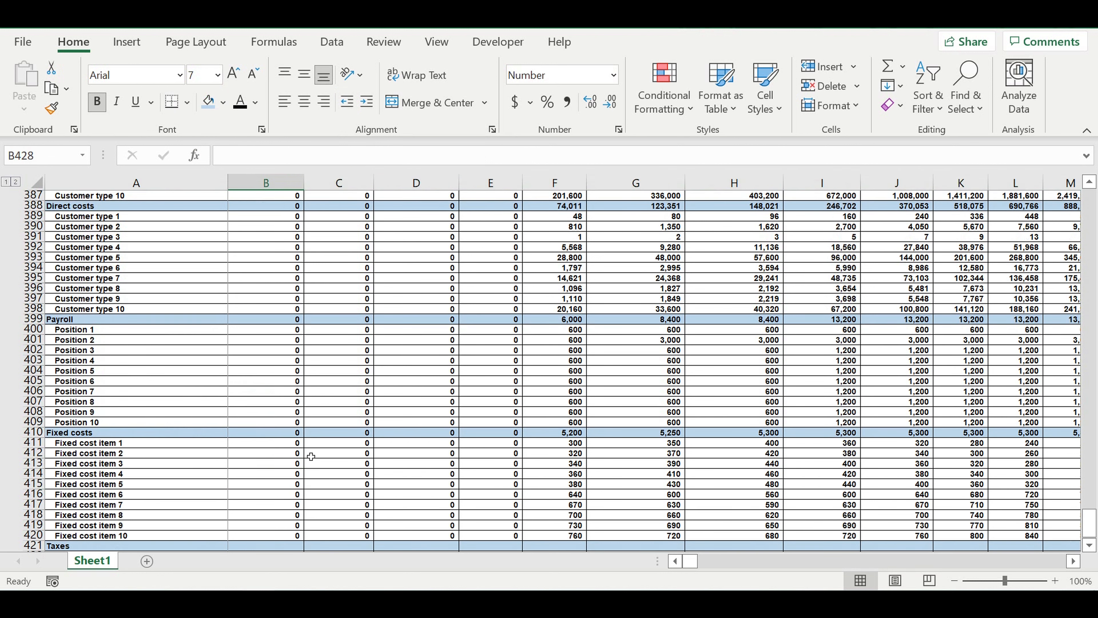
{"action": "scroll", "coordinate": [304, 425], "scroll_direction": "up", "scroll_amount": 11}
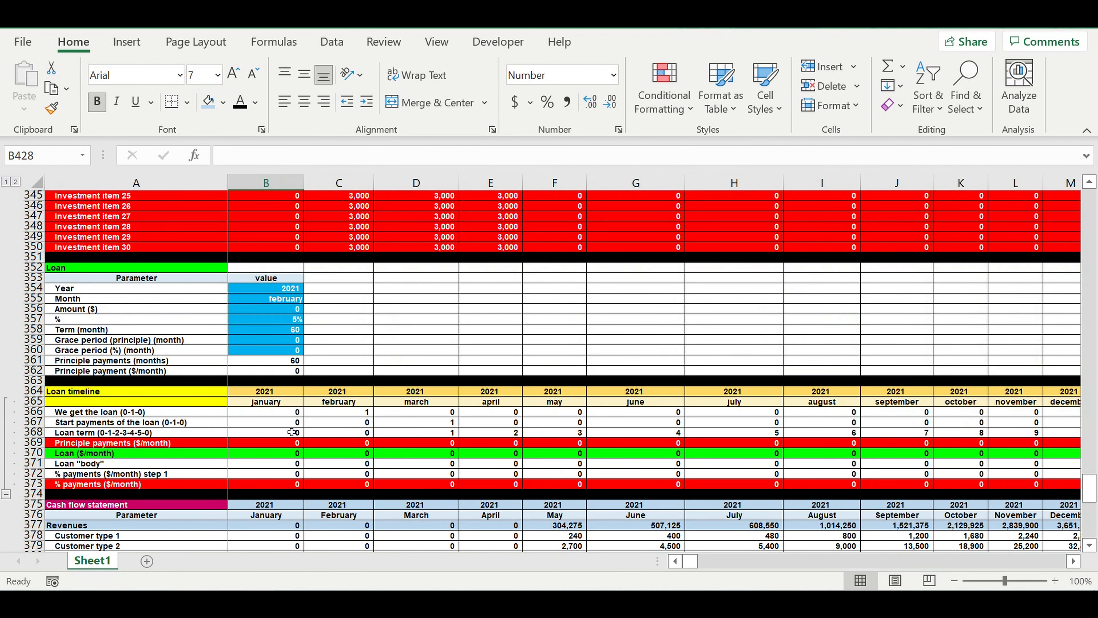
{"action": "scroll", "coordinate": [111, 468], "scroll_direction": "down", "scroll_amount": 3}
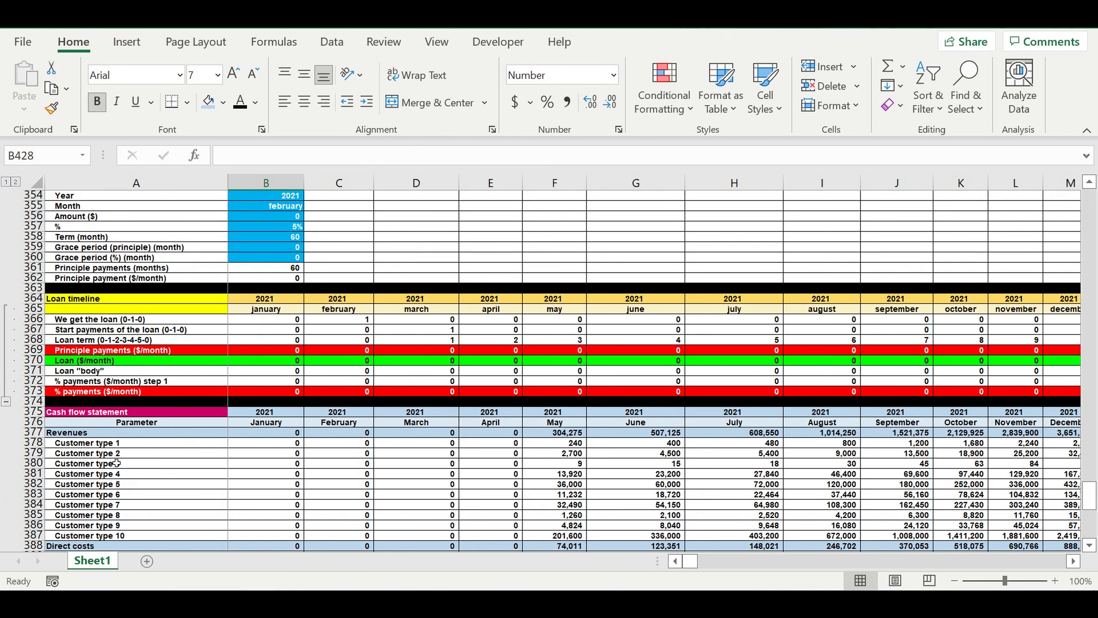
{"action": "left_click_drag", "start_coordinate": [34, 412], "coordinate": [29, 541]}
{"action": "right_click", "coordinate": [32, 485]}
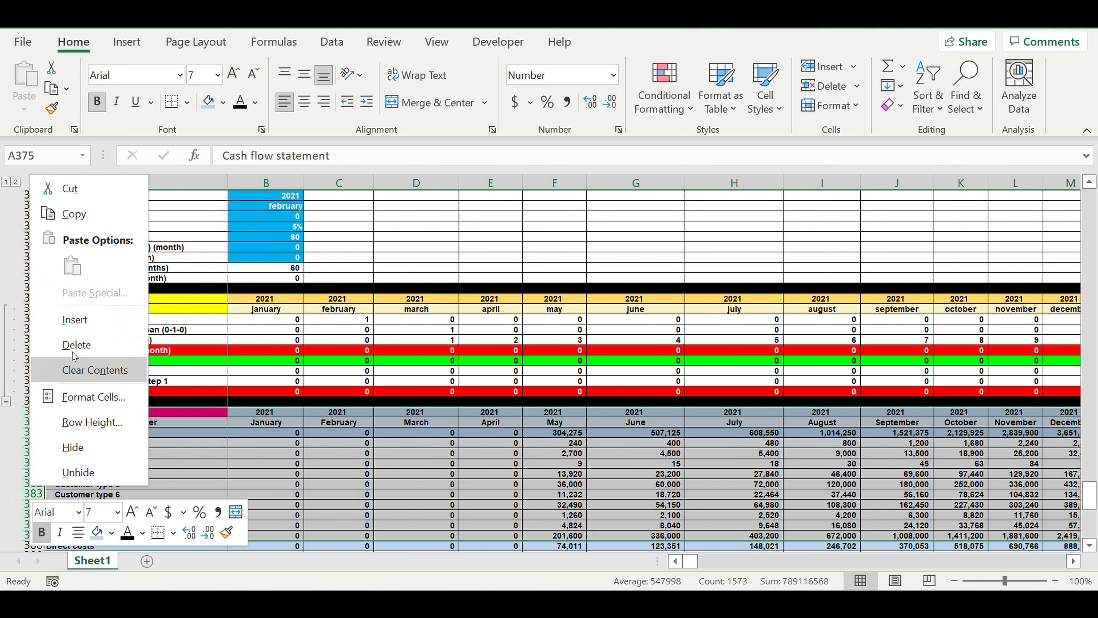
{"action": "left_click", "coordinate": [76, 322]}
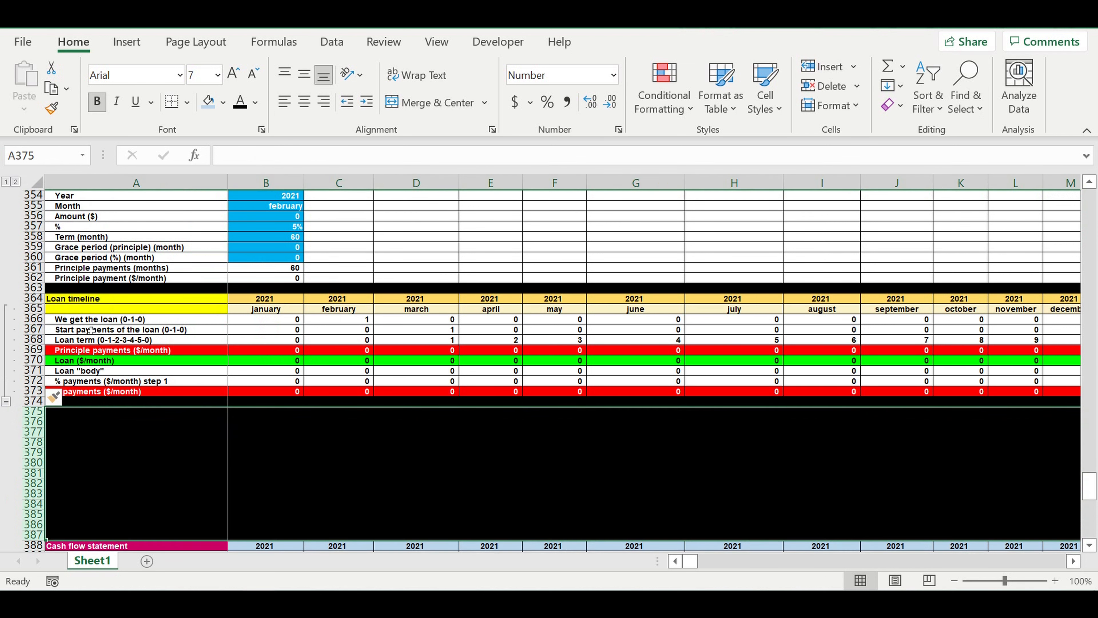
- Insert nine more blank rows at rows 377 to 385, between the loan timeline and the Cash flow statement
{"action": "scroll", "coordinate": [147, 403], "scroll_direction": "down", "scroll_amount": 3}
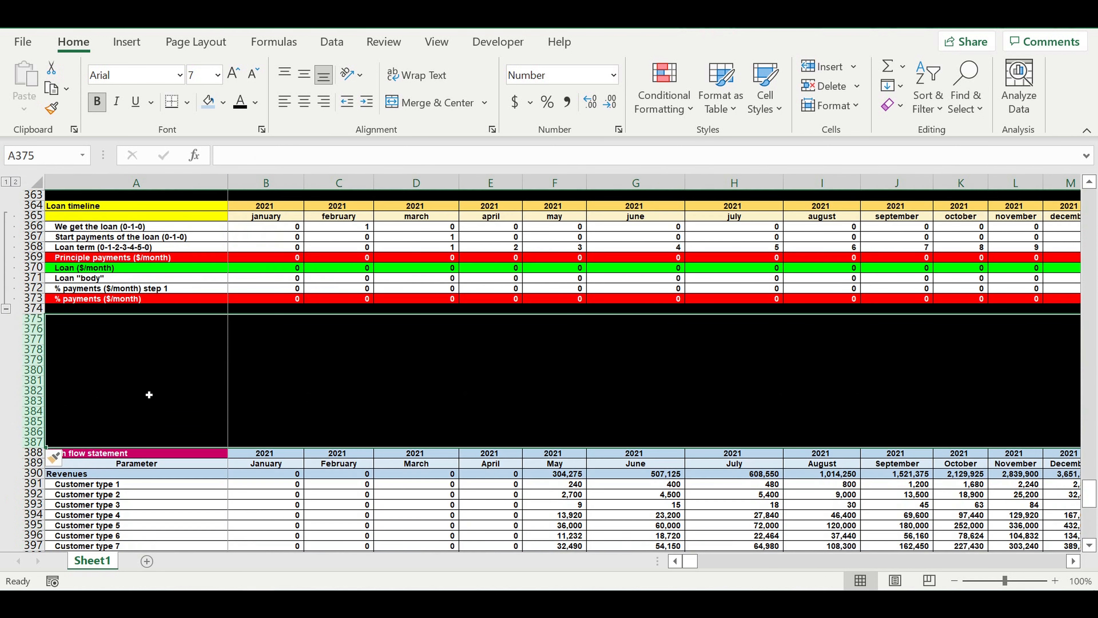
{"action": "left_click_drag", "start_coordinate": [34, 338], "coordinate": [33, 422]}
{"action": "right_click", "coordinate": [34, 397]}
{"action": "left_click", "coordinate": [82, 223]}
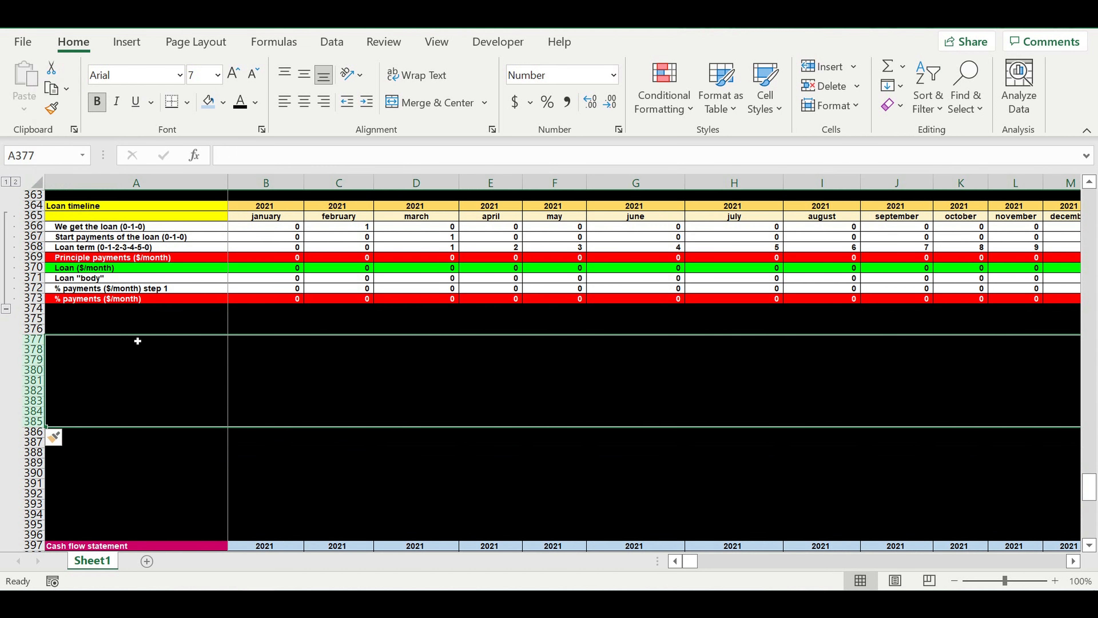
- Fill the inserted rows 375 to 395 white, keeping the black separator rows 374 and 396
{"action": "scroll", "coordinate": [143, 346], "scroll_direction": "down", "scroll_amount": 3}
{"action": "left_click", "coordinate": [149, 342]}
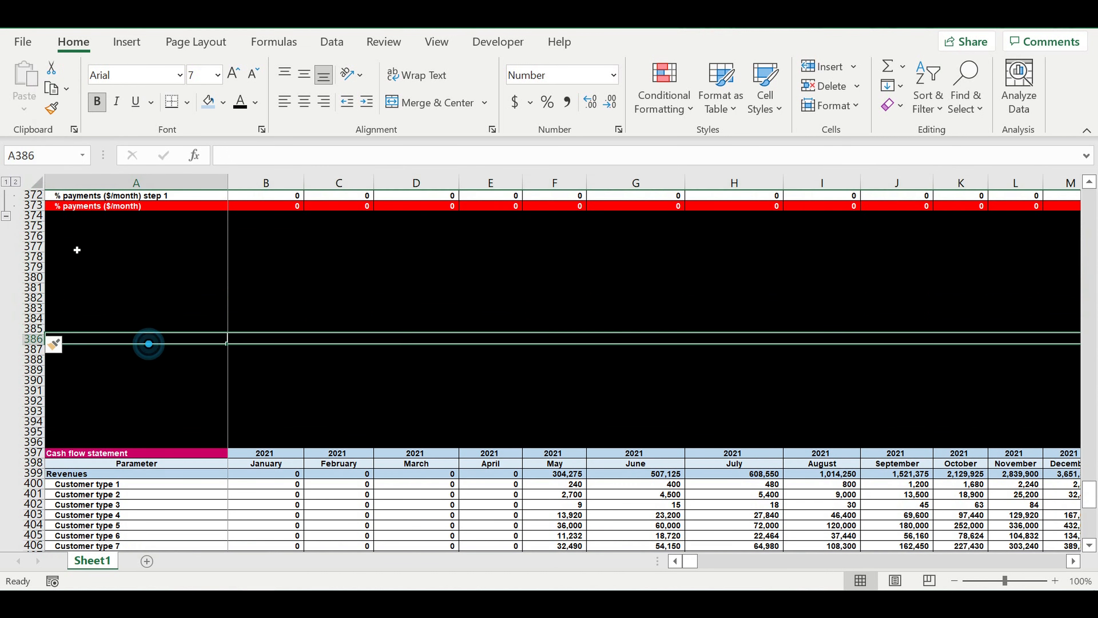
{"action": "left_click_drag", "start_coordinate": [39, 226], "coordinate": [27, 441]}
{"action": "left_click", "coordinate": [223, 102]}
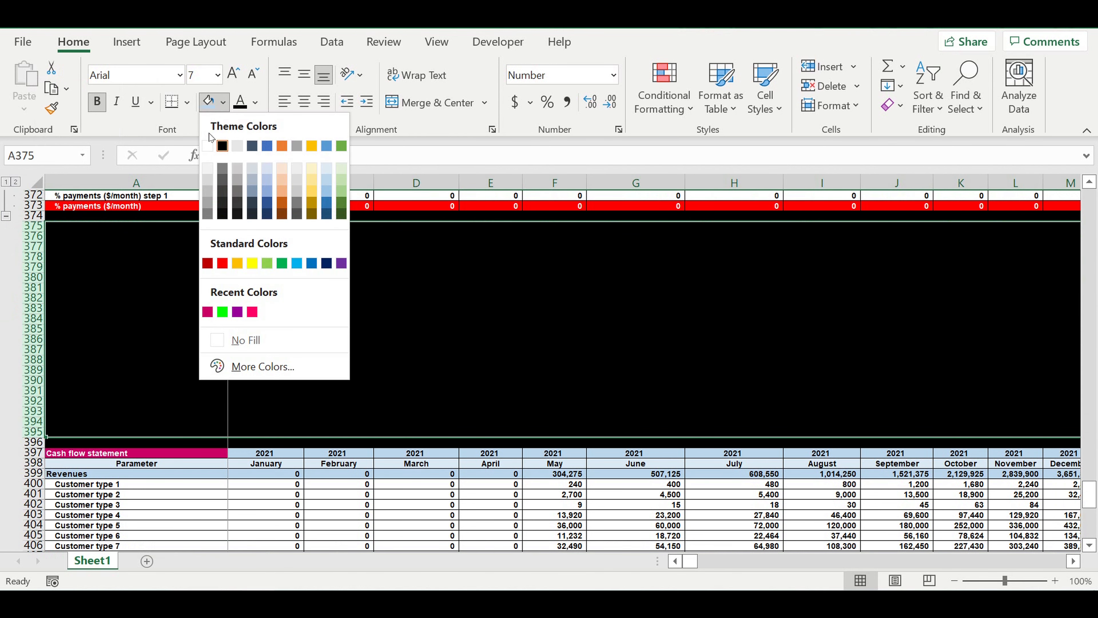
{"action": "left_click", "coordinate": [208, 147]}
{"action": "left_click", "coordinate": [218, 247]}
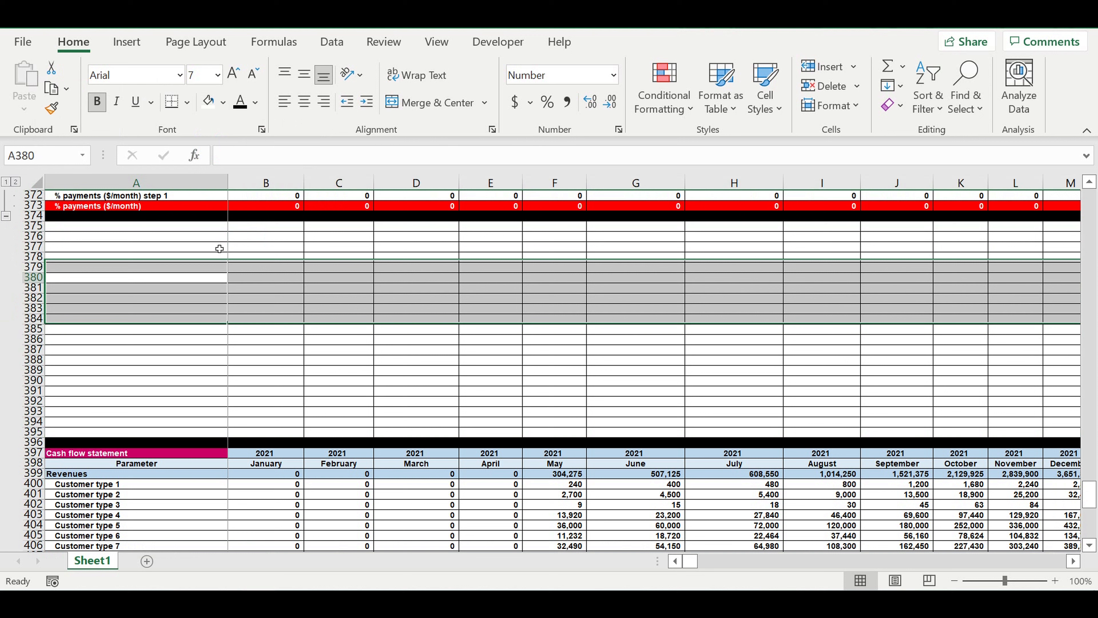
- Title the new block Taxes in cell A375
{"action": "left_click", "coordinate": [204, 227]}
{"action": "type", "text": "Taxes"}
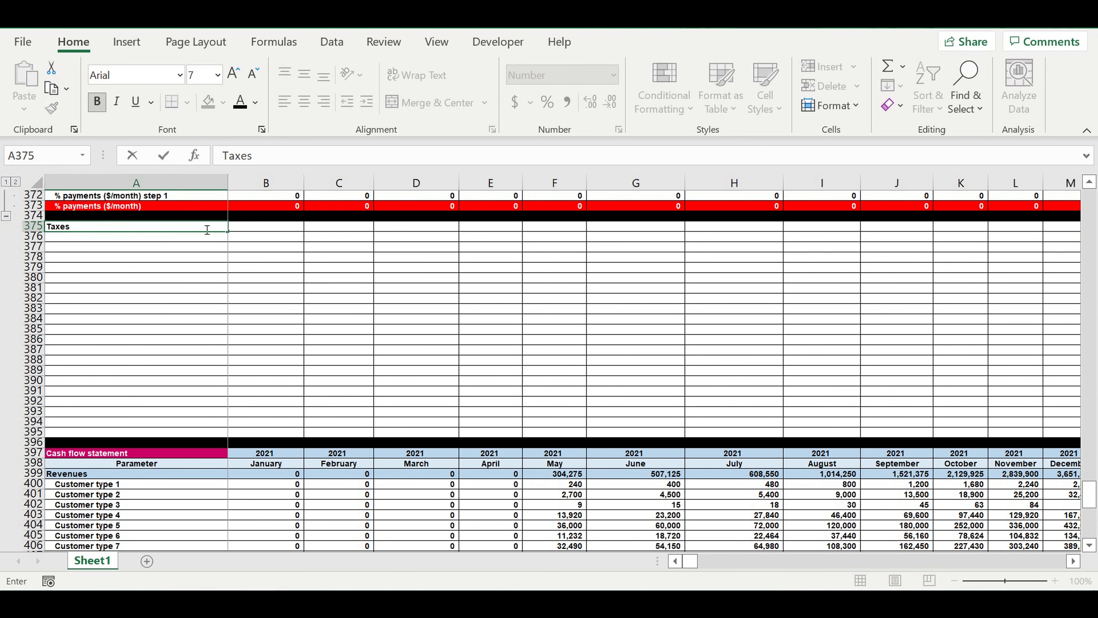
{"action": "key", "text": "Return"}
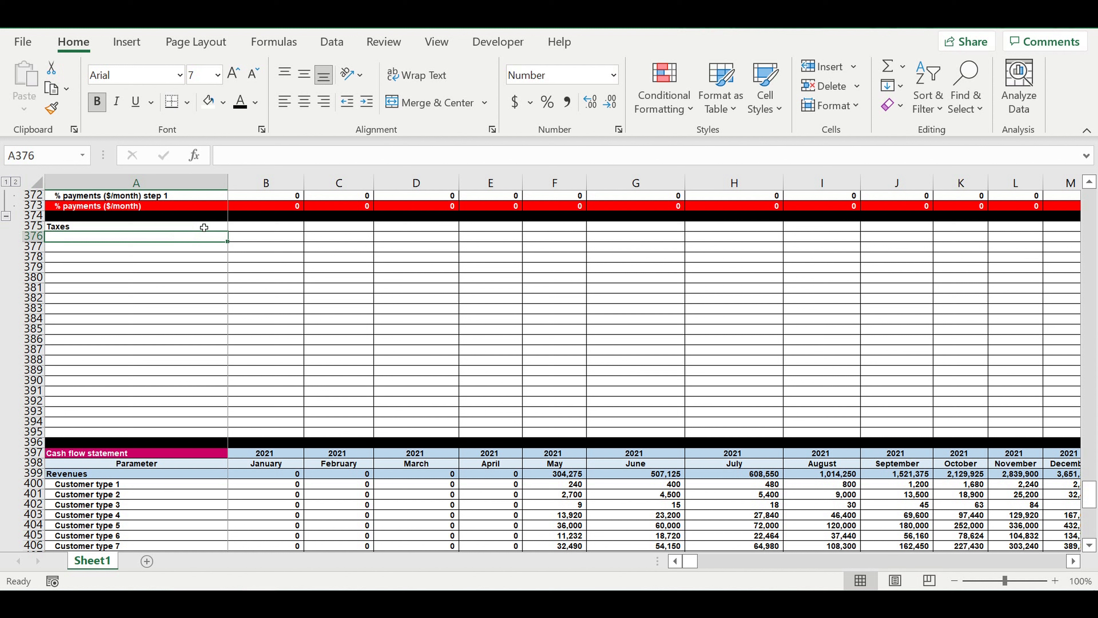
- Enter the column headers Tax, Value and Base in A376:C376 under the Taxes title
{"action": "type", "text": "Taxes"}
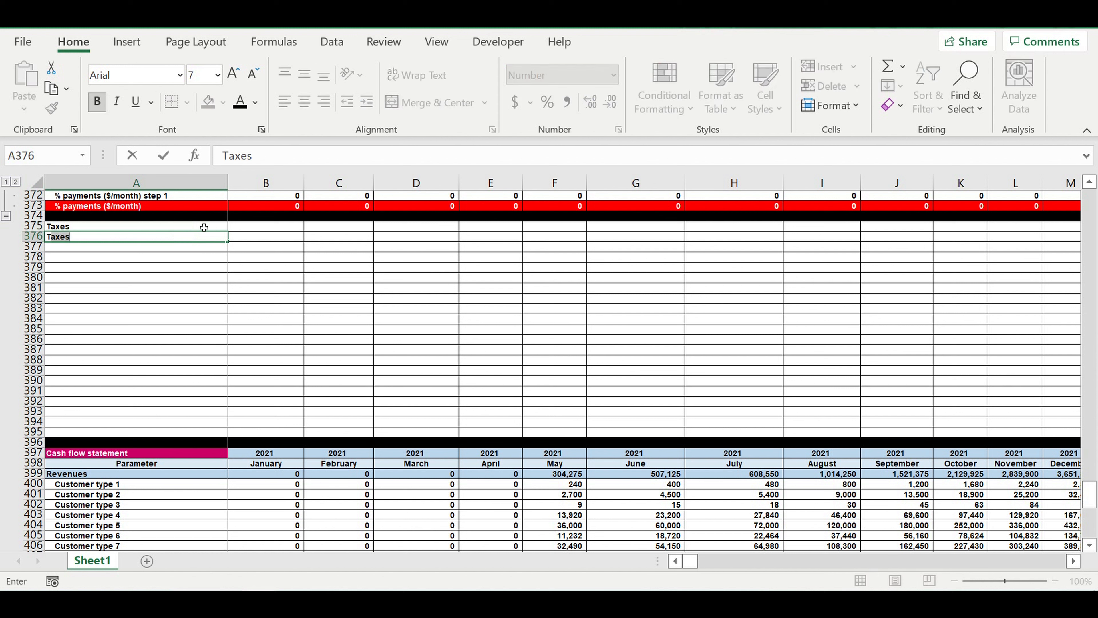
{"action": "key", "text": "BackSpace"}
{"action": "key", "text": "BackSpace"}
{"action": "type", "text": "Ta"}
{"action": "key", "text": "BackSpace"}
{"action": "key", "text": "Tab"}
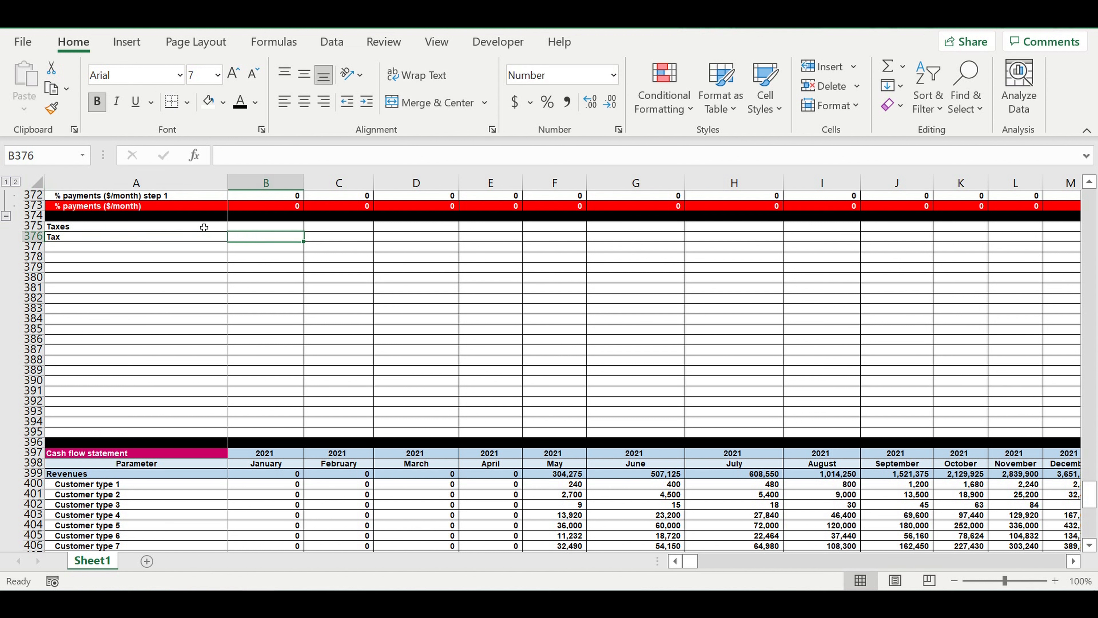
{"action": "type", "text": "%"}
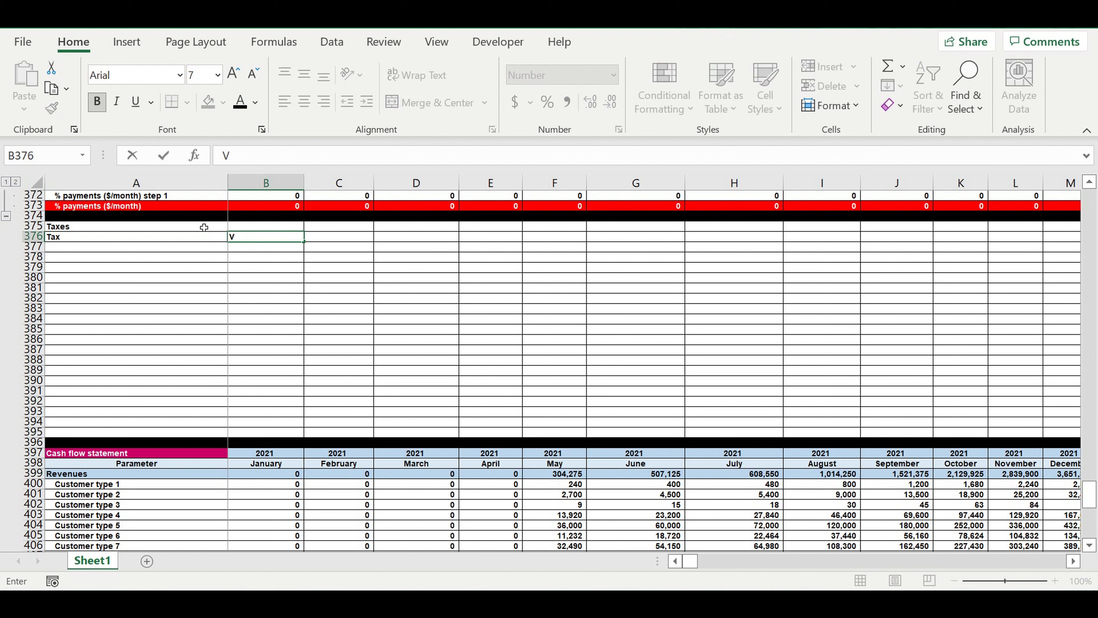
{"action": "type", "text": "Value"}
{"action": "key", "text": "Tab"}
{"action": "type", "text": "Base"}
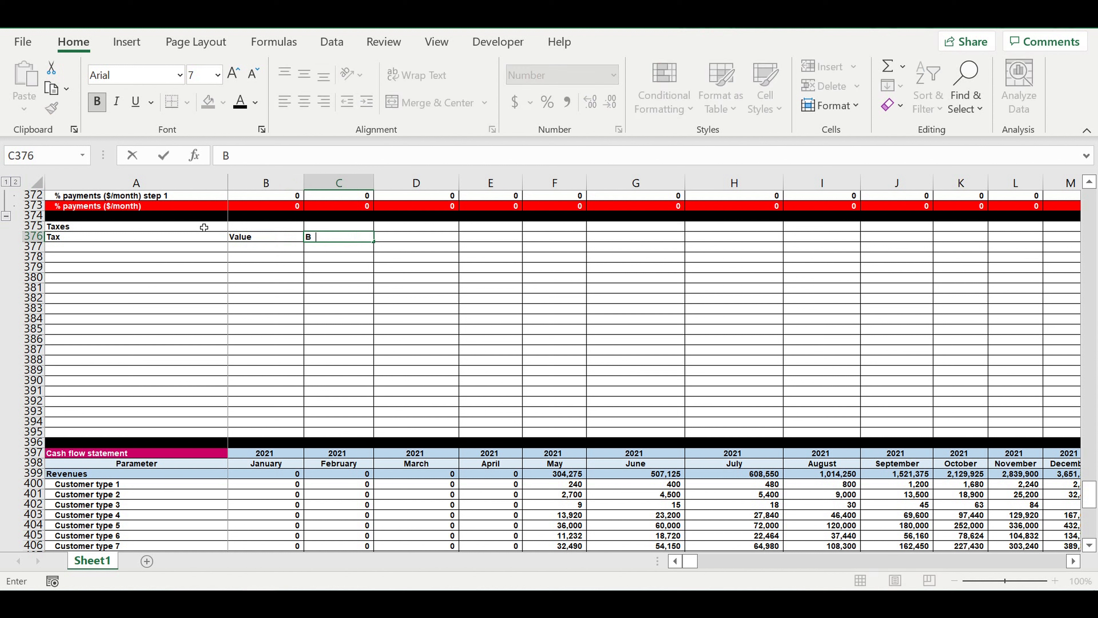
- Centre the Tax, Value and Base headers in A376:C376
{"action": "left_click_drag", "start_coordinate": [338, 237], "coordinate": [181, 237]}
{"action": "left_click", "coordinate": [304, 101]}
{"action": "key", "text": "Return"}
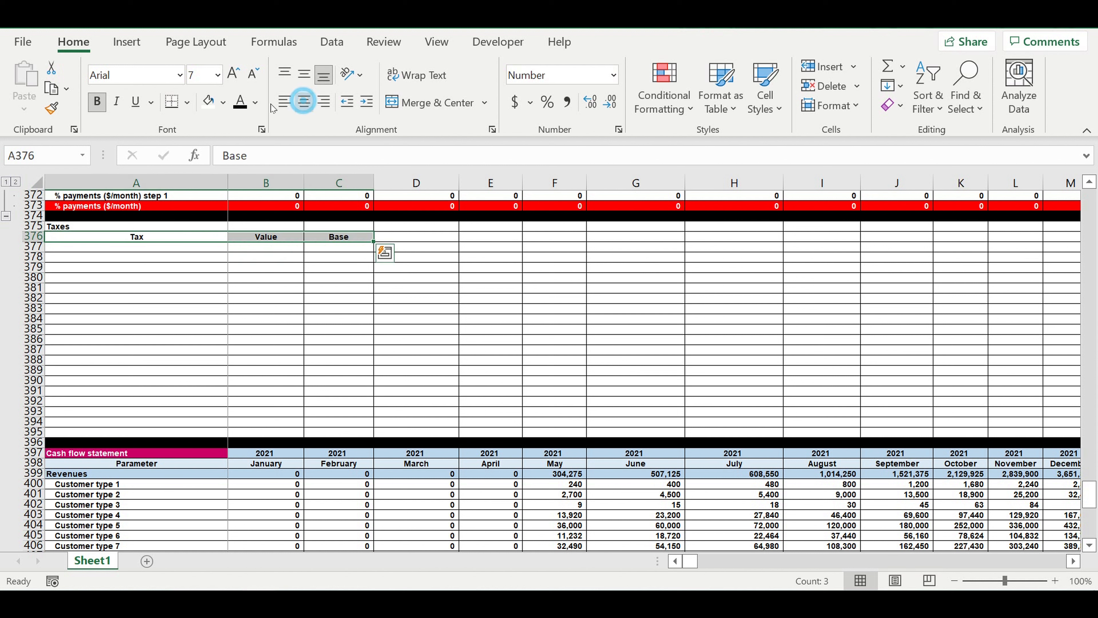
- Fill the Tax, Value and Base headers in A376:C376 light blue and the Taxes title cell A375 bright cyan
{"action": "left_click", "coordinate": [222, 103]}
{"action": "left_click", "coordinate": [327, 168]}
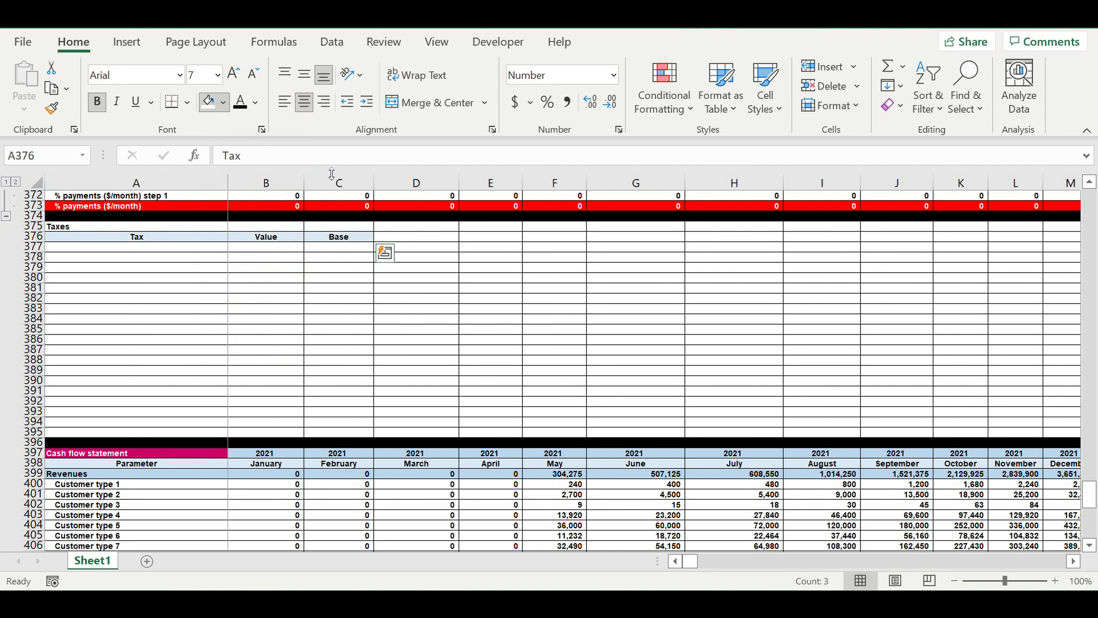
{"action": "left_click", "coordinate": [94, 227]}
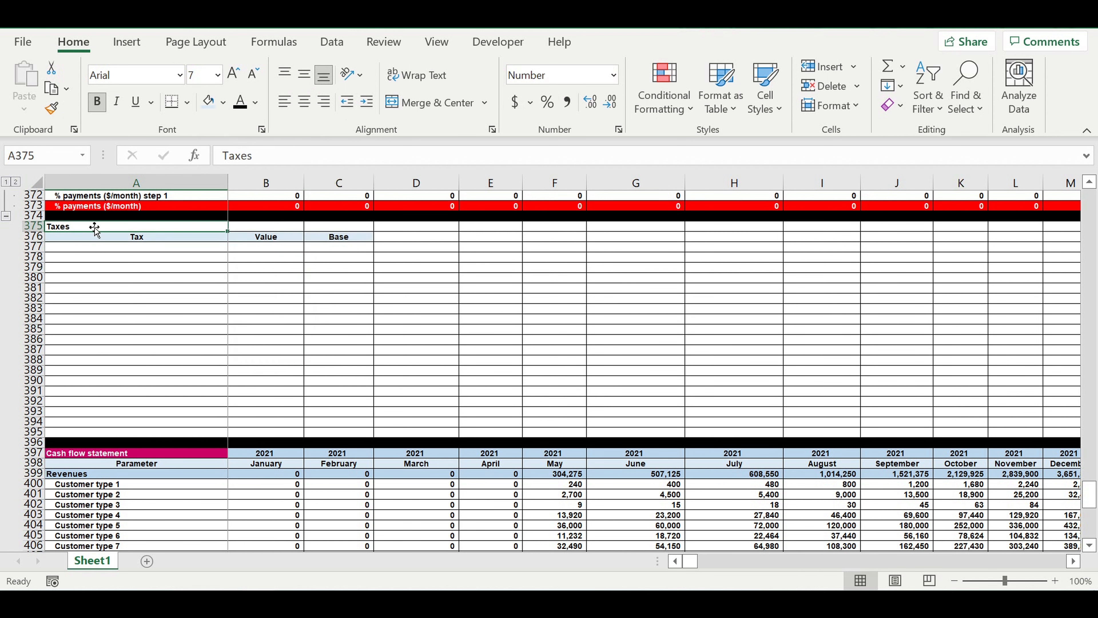
{"action": "left_click", "coordinate": [223, 102]}
{"action": "left_click", "coordinate": [255, 367]}
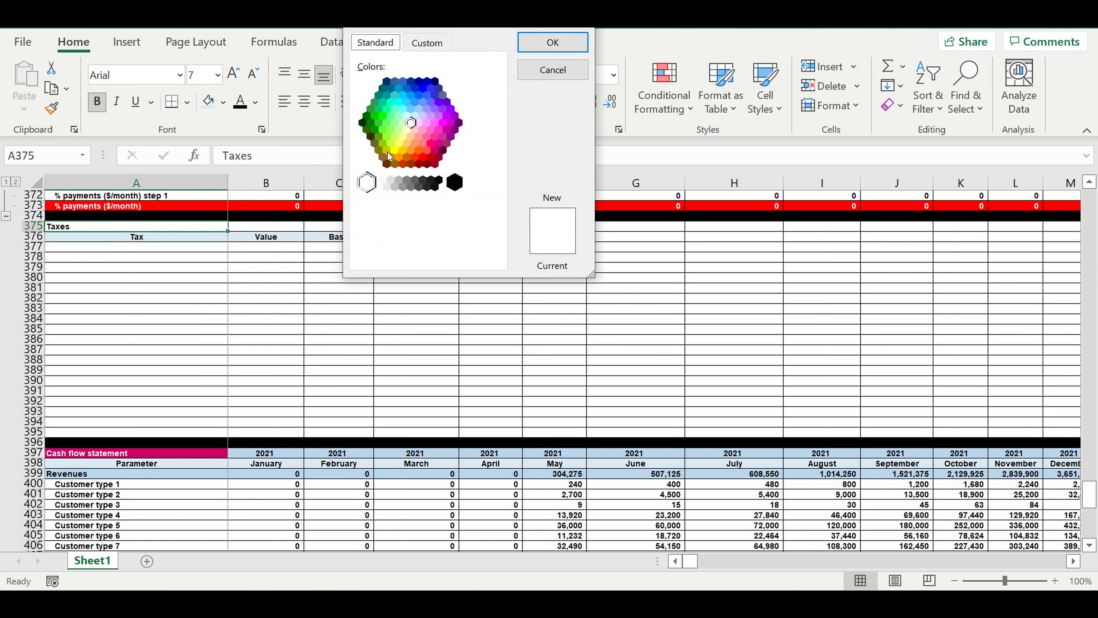
{"action": "left_click", "coordinate": [397, 107]}
{"action": "left_click", "coordinate": [552, 42]}
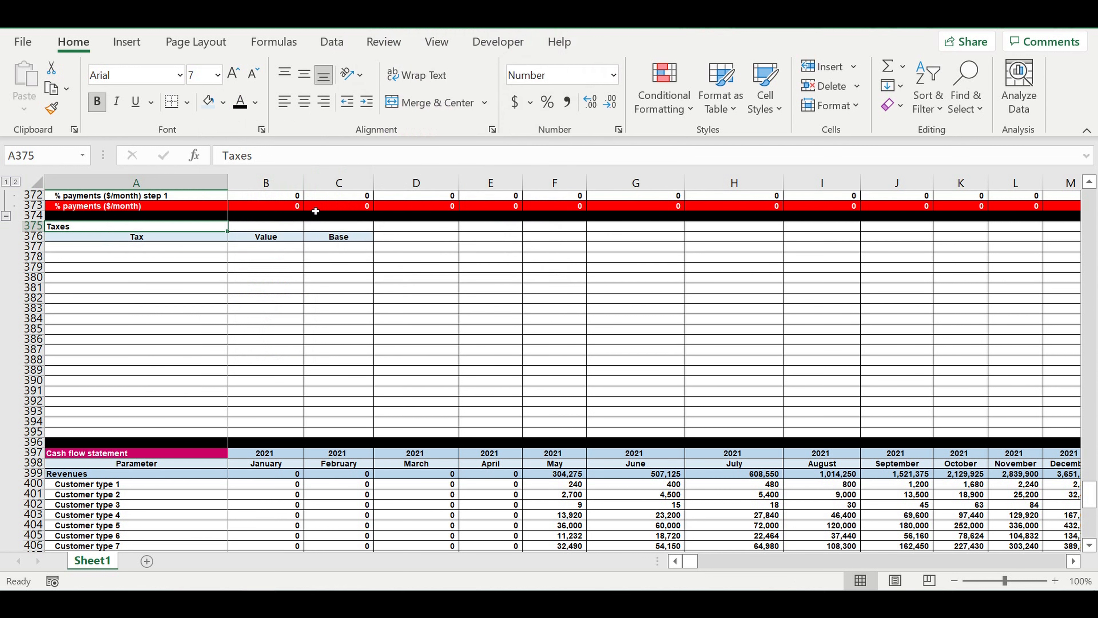
{"action": "left_click", "coordinate": [211, 272]}
- List the tax names Revenue tax, Profit tax, Payroll tax and Asset tax in A377:A380
{"action": "left_click", "coordinate": [197, 250]}
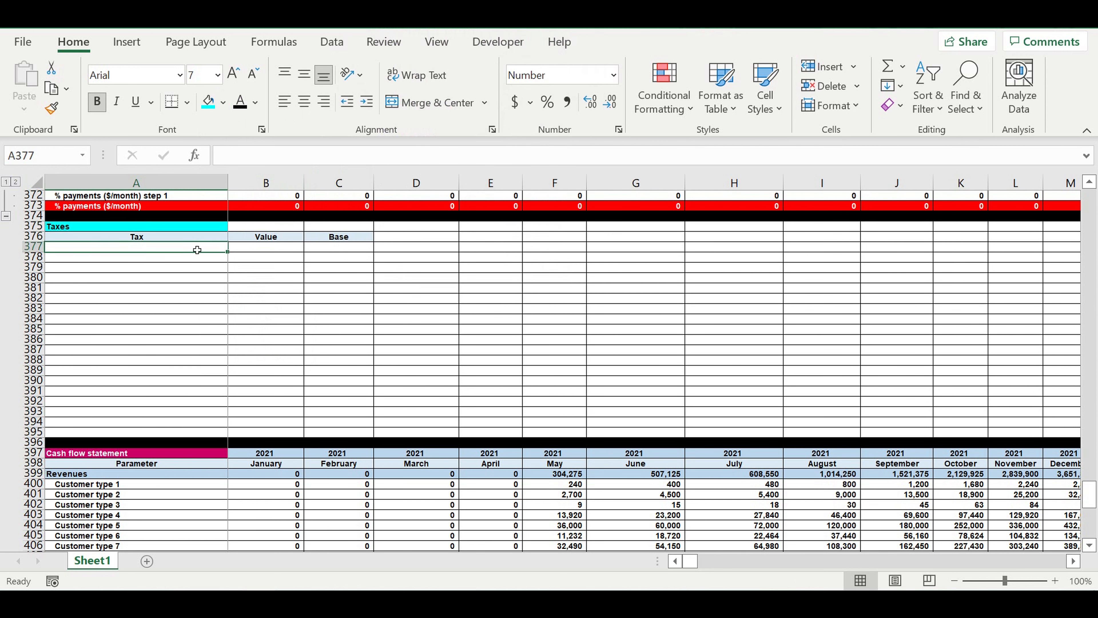
{"action": "type", "text": "re"}
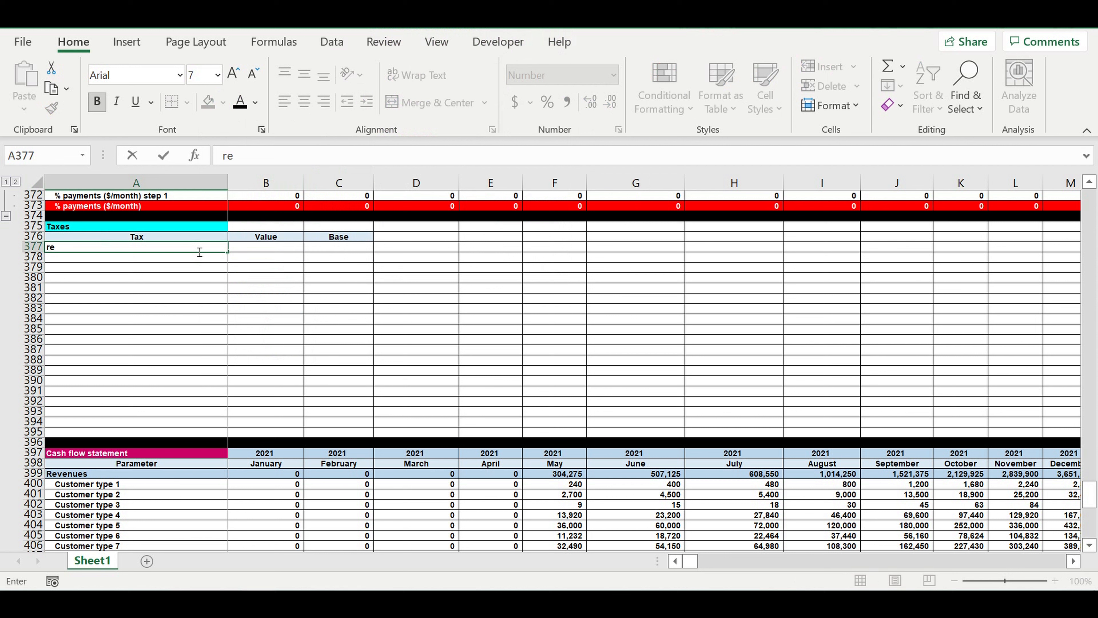
{"action": "type", "text": "evenue tax"}
{"action": "key", "text": "Return"}
{"action": "type", "text": "Profit tax"}
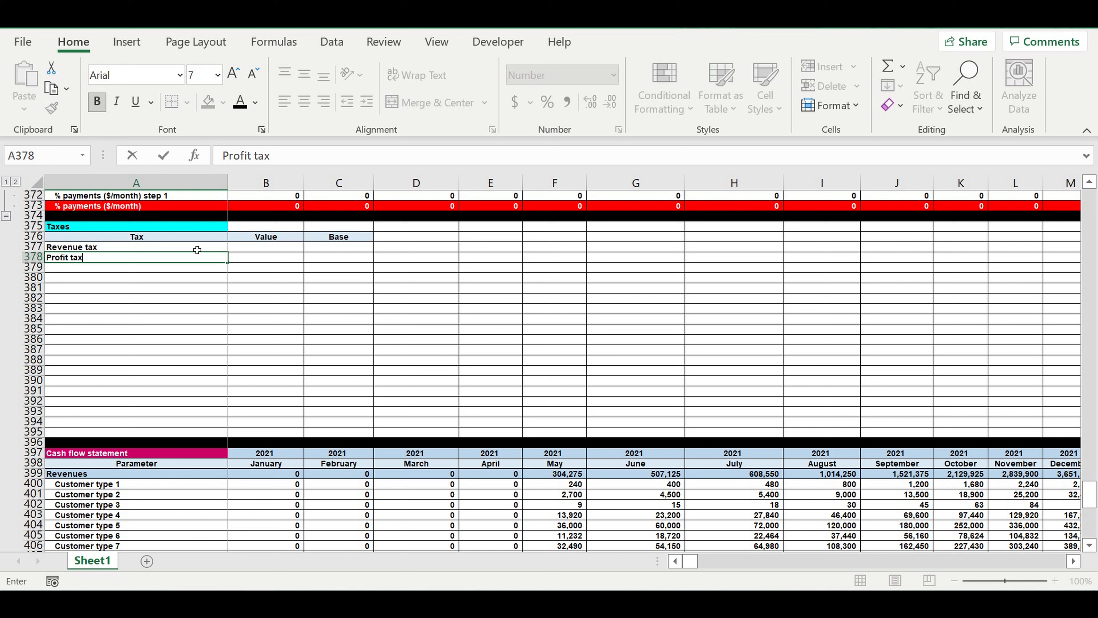
{"action": "key", "text": "Return"}
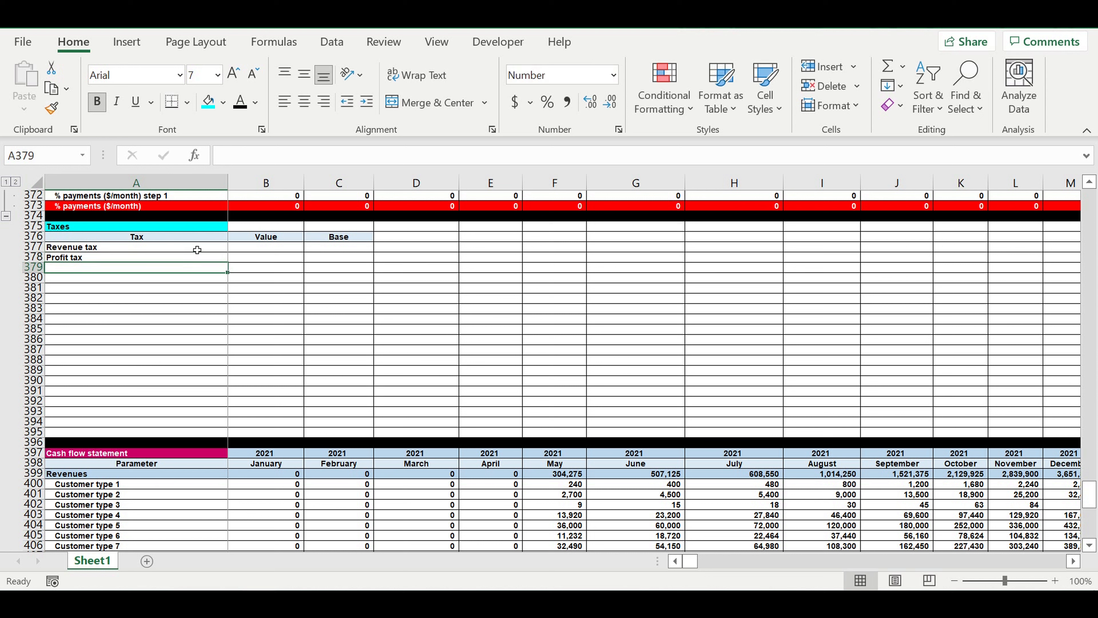
{"action": "type", "text": "Payroll tax"}
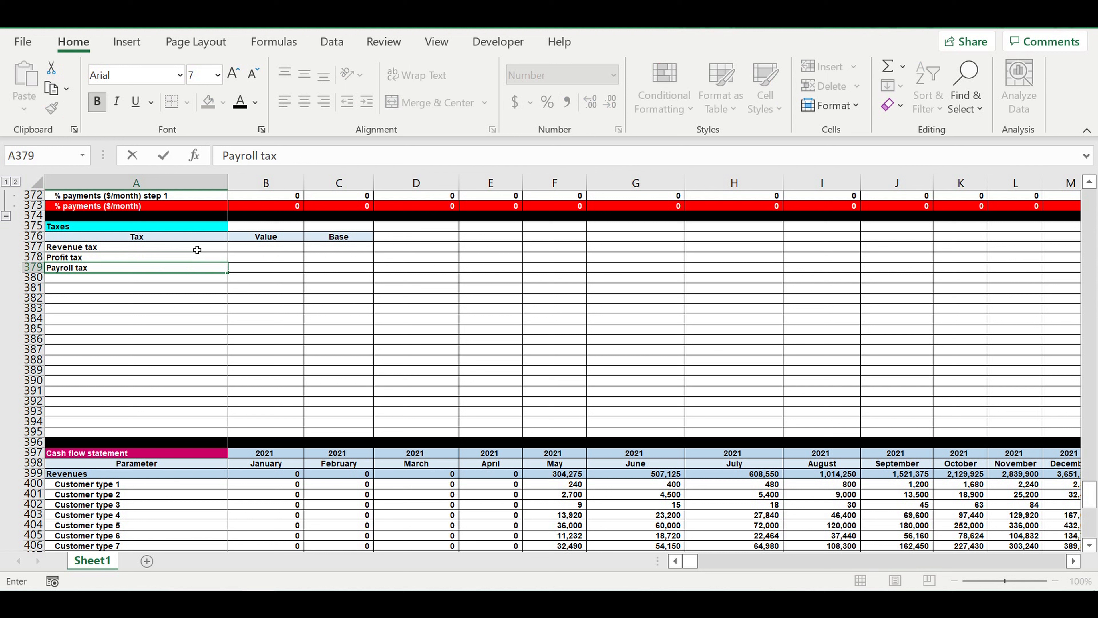
{"action": "key", "text": "Return"}
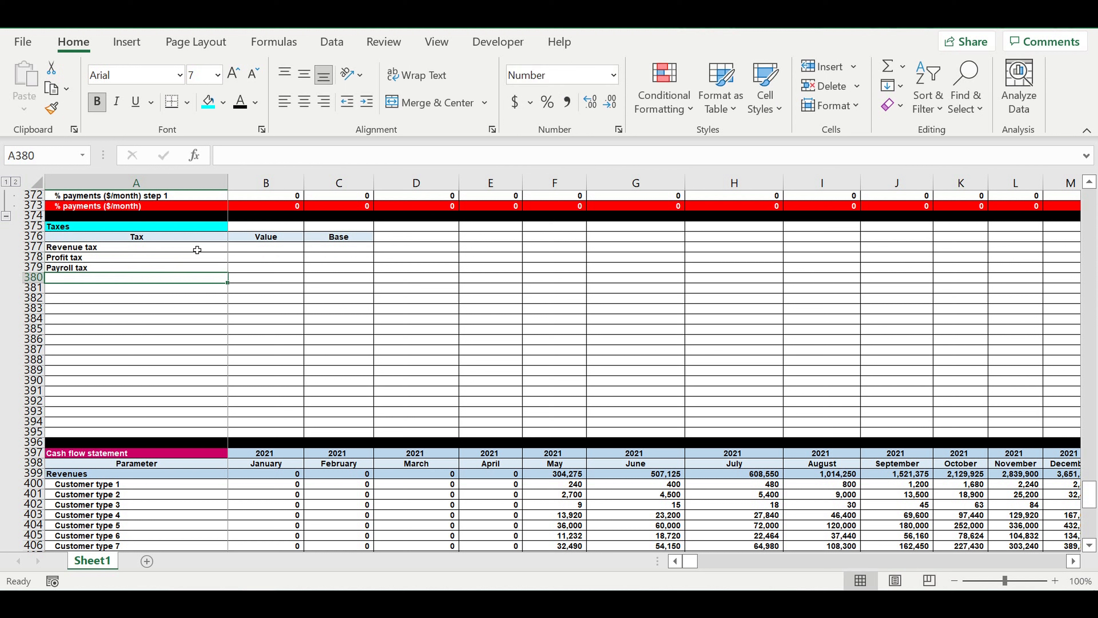
{"action": "type", "text": "Asset ta"}
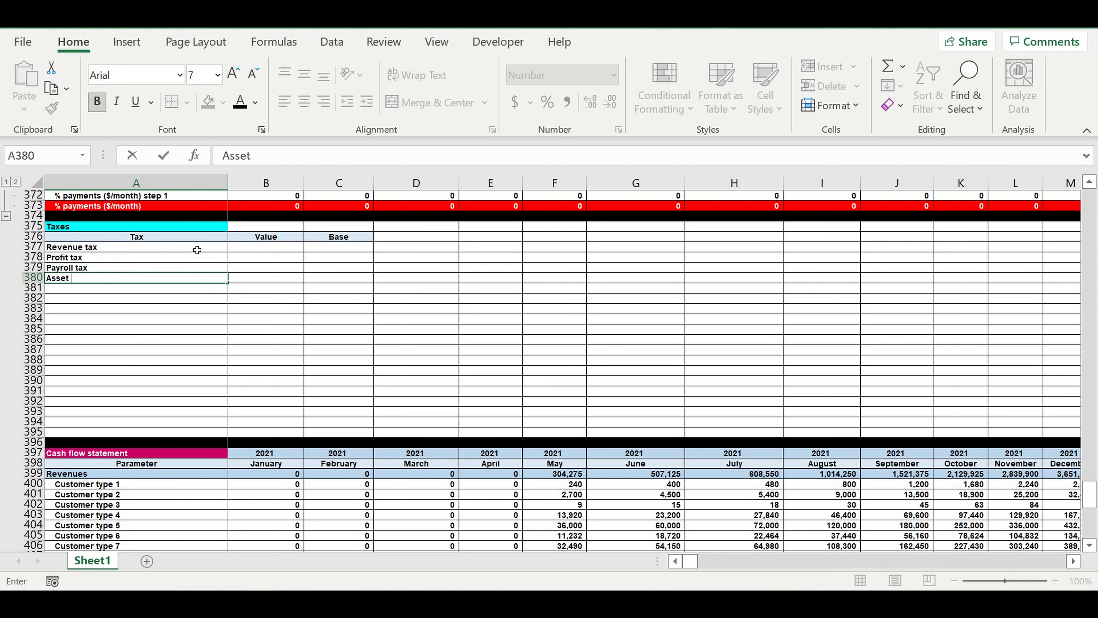
{"action": "left_click", "coordinate": [195, 360]}
- Format the value cells B377:B379 for revenue, profit and payroll tax as percentages
{"action": "left_click", "coordinate": [252, 248]}
{"action": "left_click", "coordinate": [255, 252]}
{"action": "left_click_drag", "start_coordinate": [255, 251], "coordinate": [253, 268]}
{"action": "left_click", "coordinate": [551, 102]}
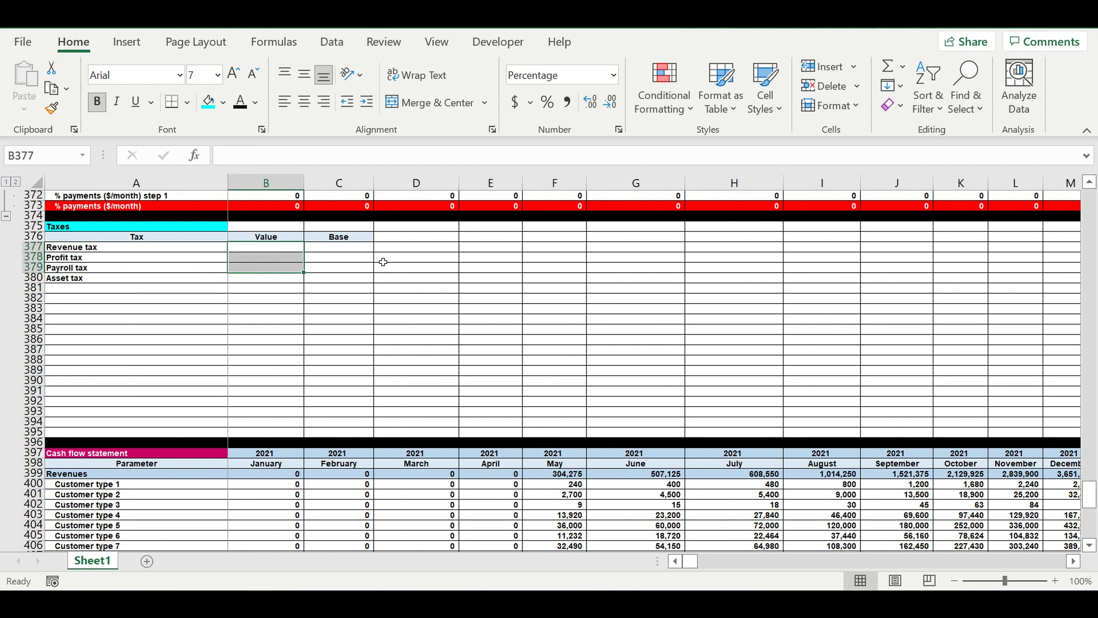
{"action": "left_click", "coordinate": [368, 267]}
- Enter the tax values in B377:B380: 3% for revenue, 5% for profit, 9% for payroll and 4000 for assets
{"action": "left_click", "coordinate": [281, 249]}
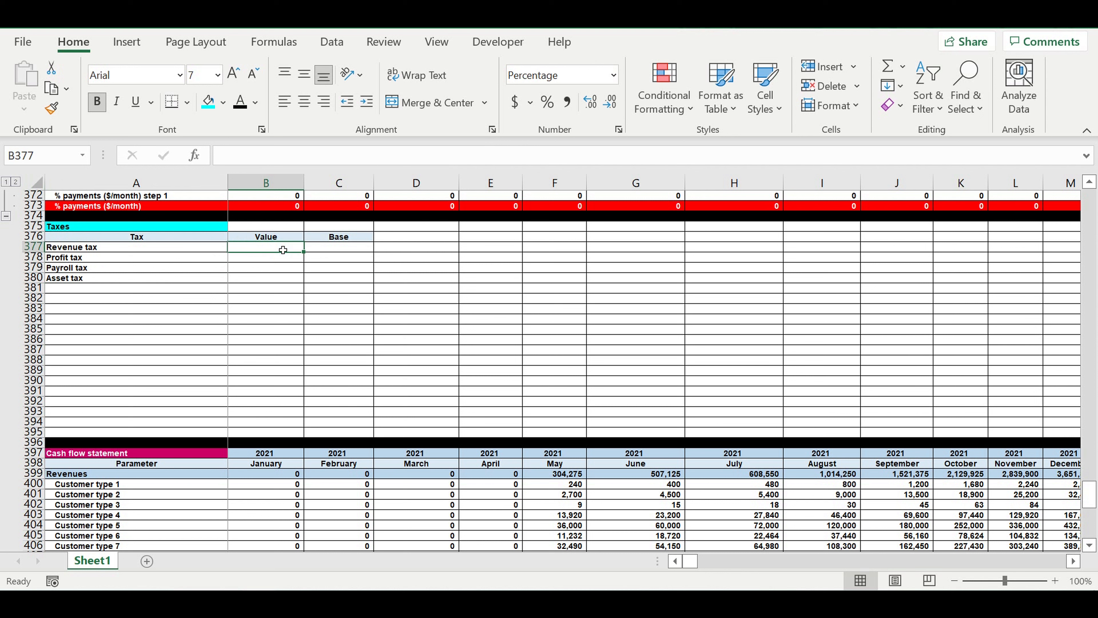
{"action": "type", "text": "3"}
{"action": "left_click", "coordinate": [268, 275]}
{"action": "left_click", "coordinate": [280, 260]}
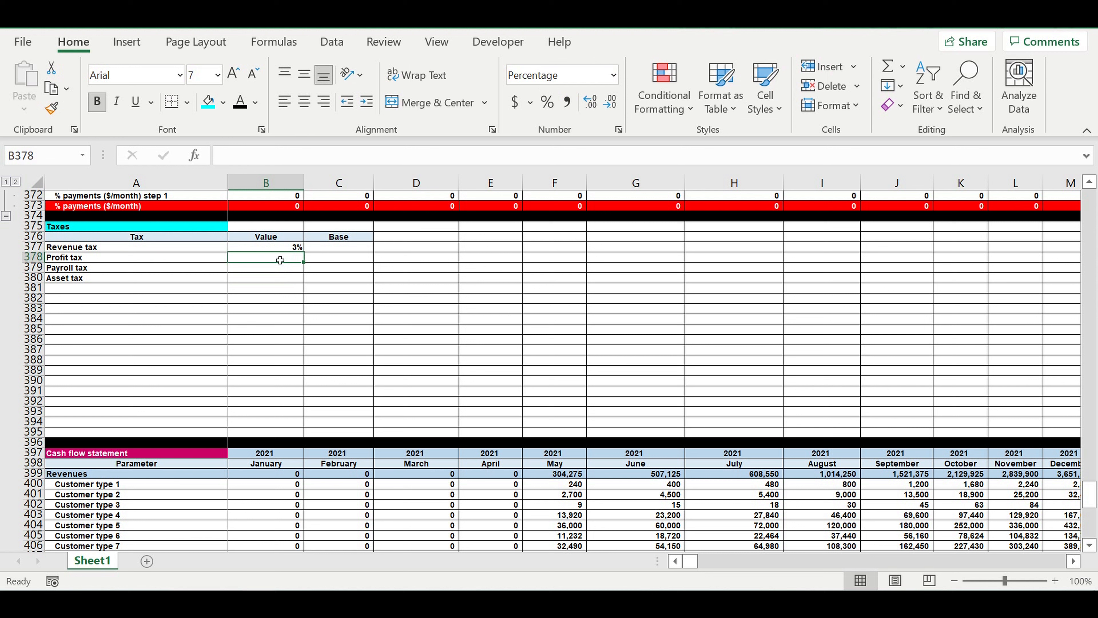
{"action": "type", "text": "5"}
{"action": "left_click", "coordinate": [272, 269]}
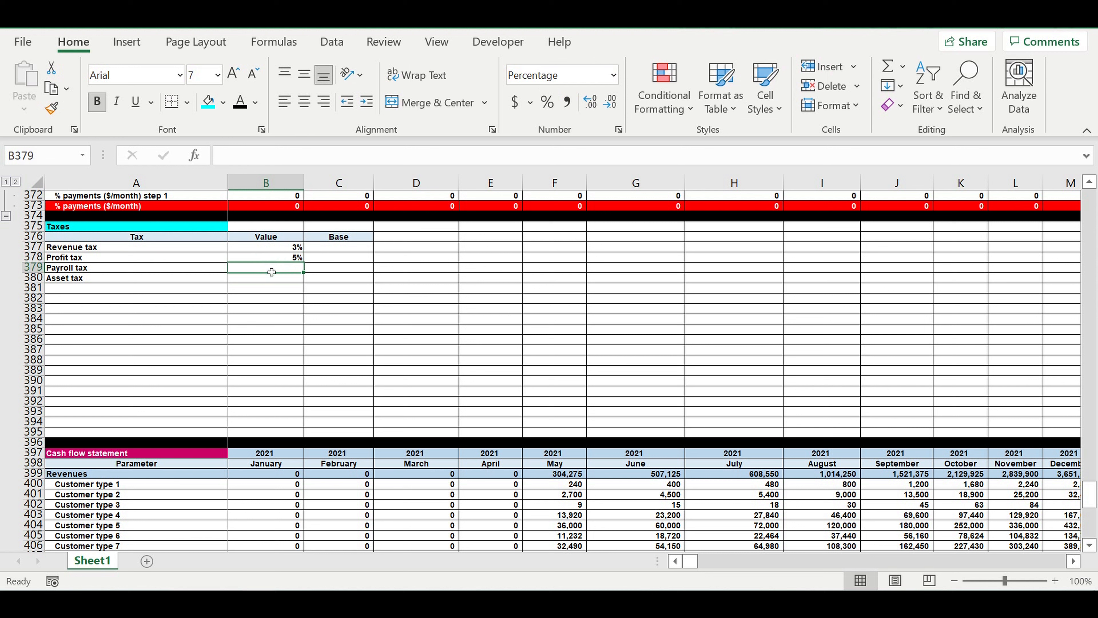
{"action": "type", "text": "9"}
{"action": "key", "text": "Return"}
{"action": "left_click", "coordinate": [281, 268]}
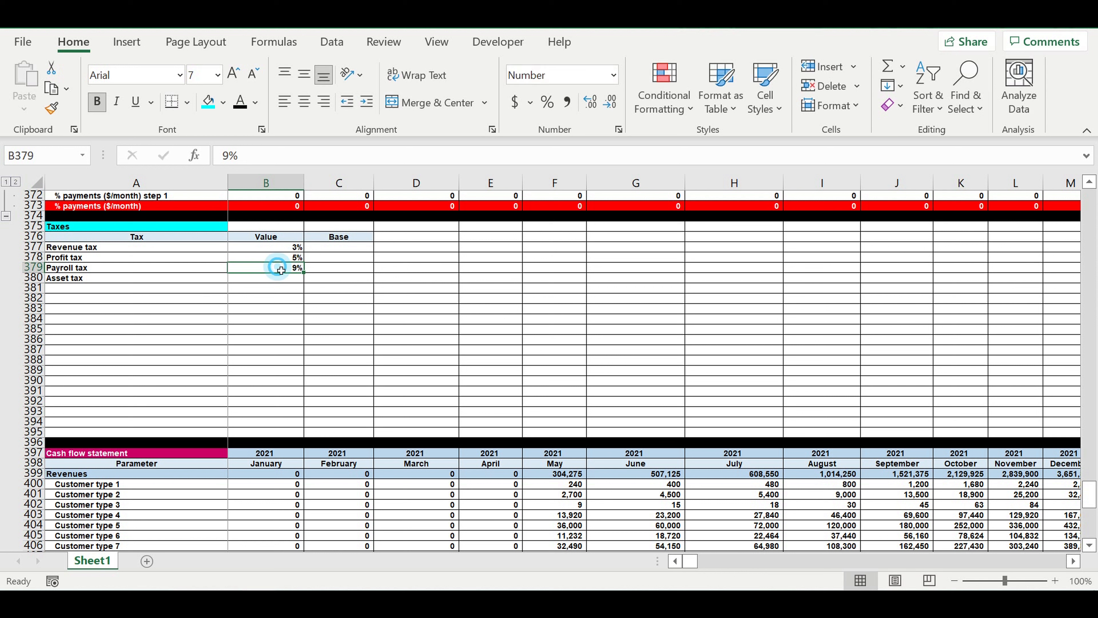
{"action": "left_click", "coordinate": [276, 282]}
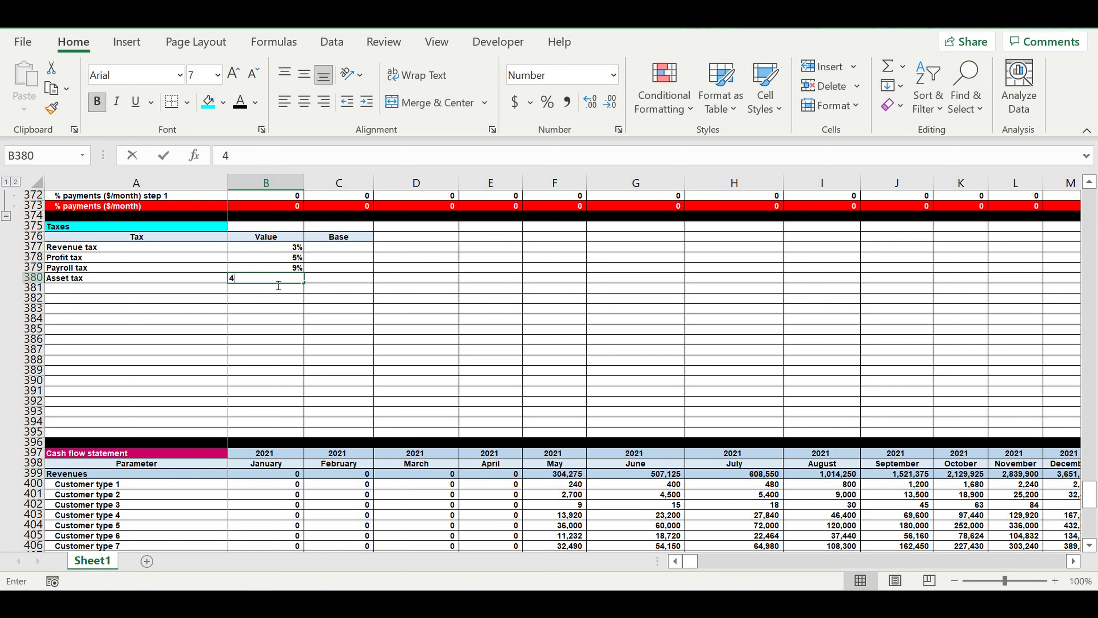
{"action": "type", "text": "4000"}
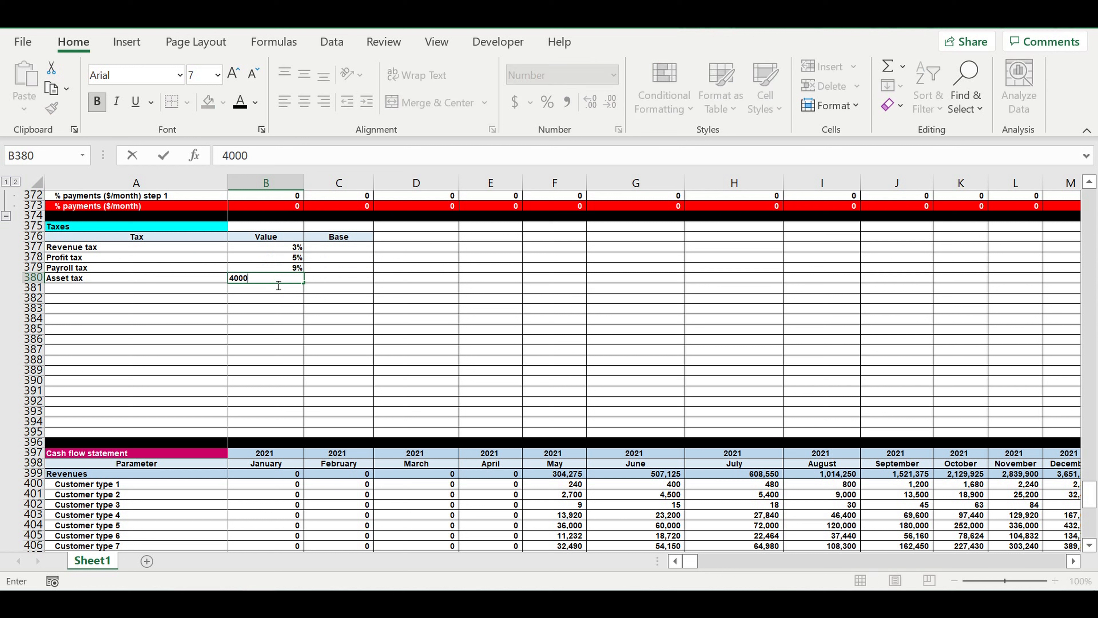
{"action": "left_click", "coordinate": [264, 318]}
- Fill in the Base column: revenue, profit and payroll in C377:C379, and $/month for the asset tax in C380
{"action": "left_click", "coordinate": [329, 282]}
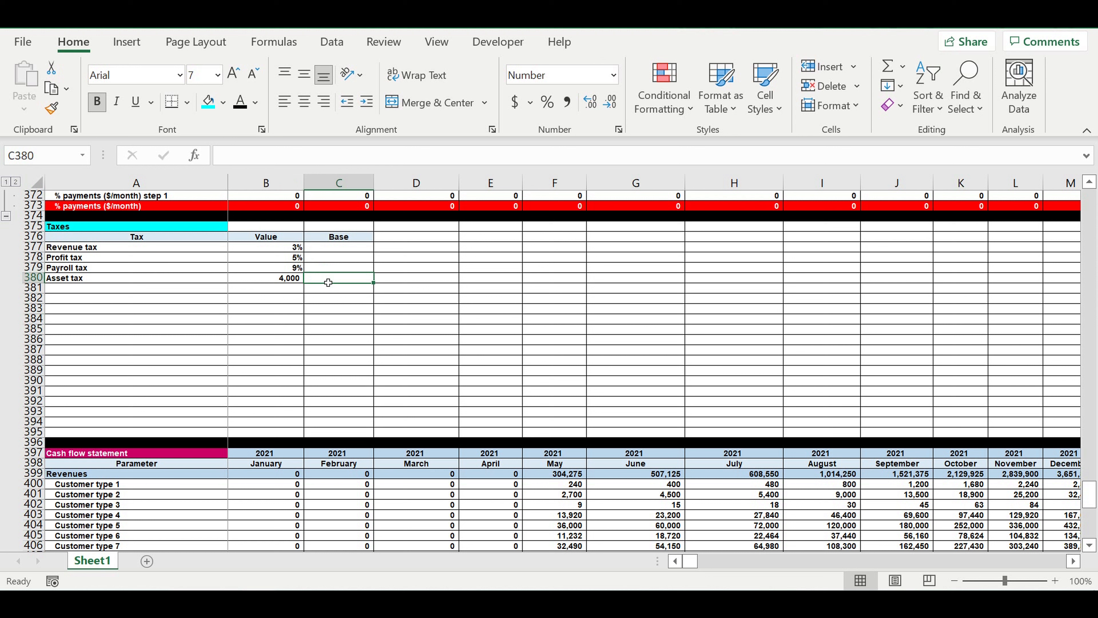
{"action": "type", "text": "$/month"}
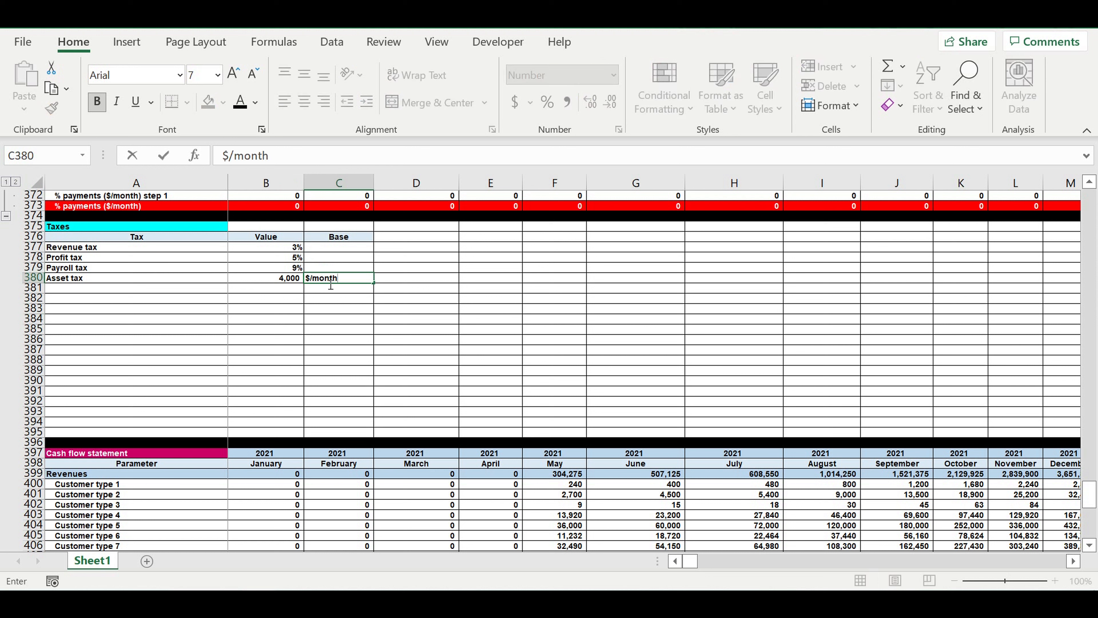
{"action": "left_click", "coordinate": [333, 308]}
{"action": "left_click", "coordinate": [338, 250]}
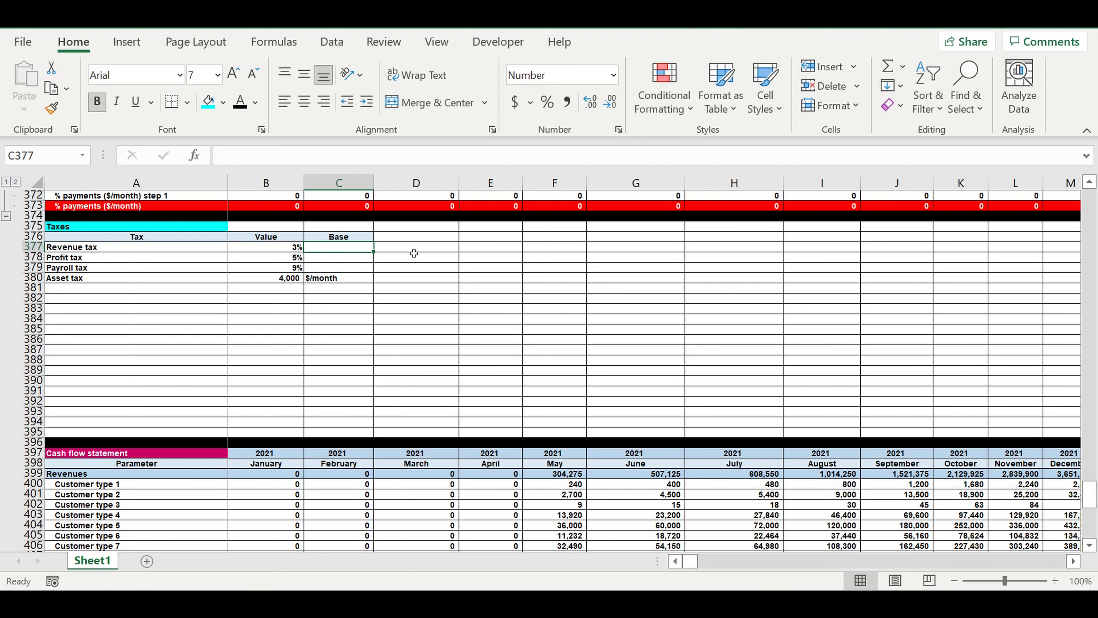
{"action": "type", "text": "revenue"}
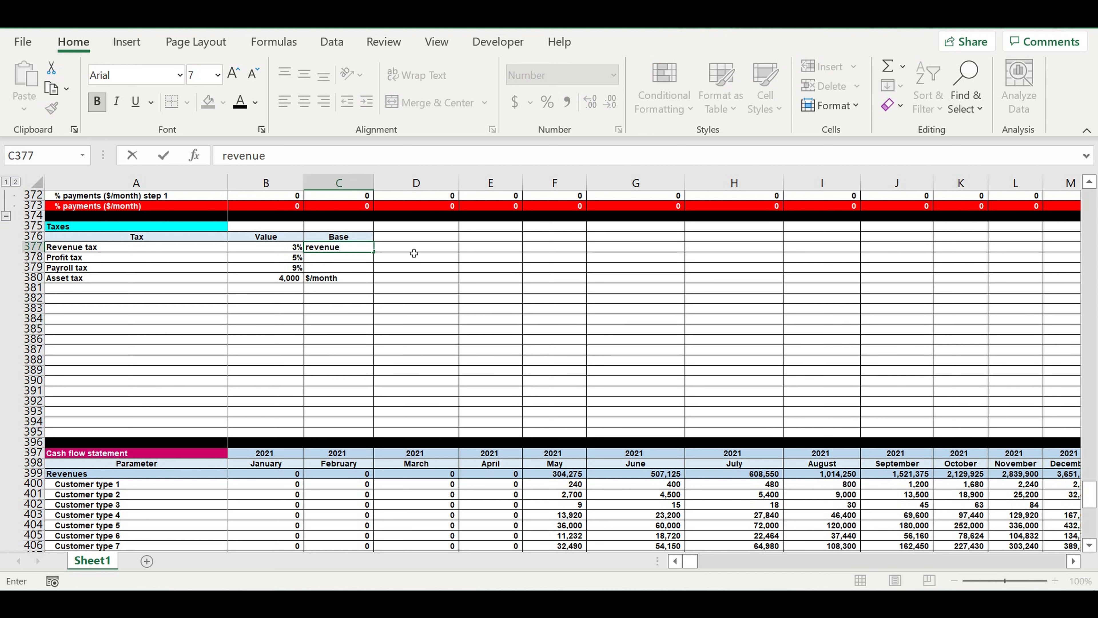
{"action": "key", "text": "Return"}
{"action": "type", "text": "profit"}
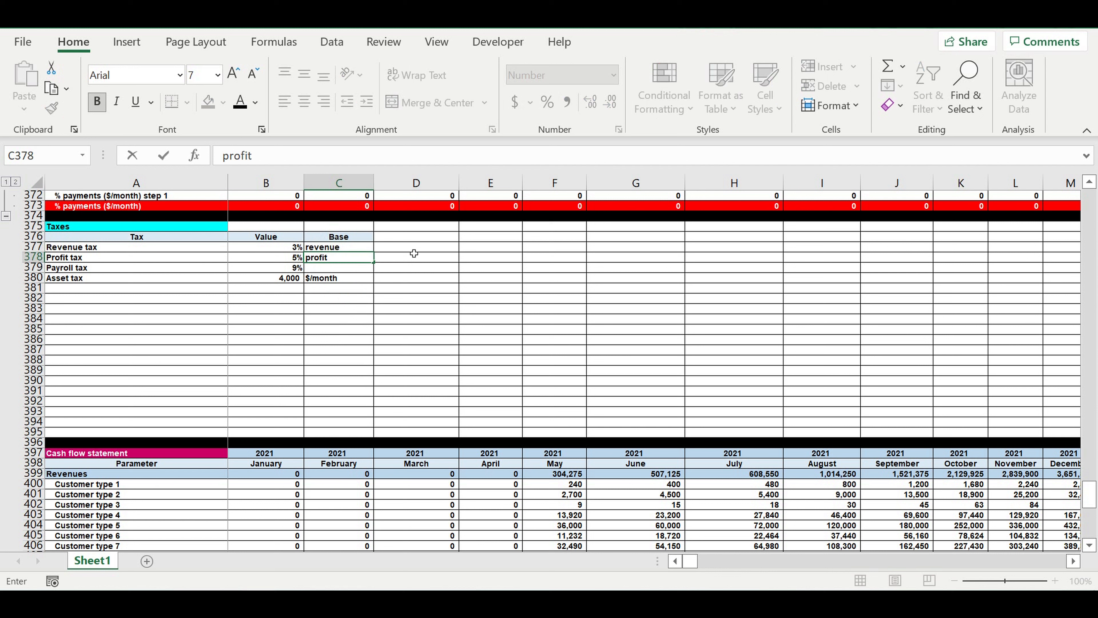
{"action": "key", "text": "Return"}
{"action": "type", "text": "payroll"}
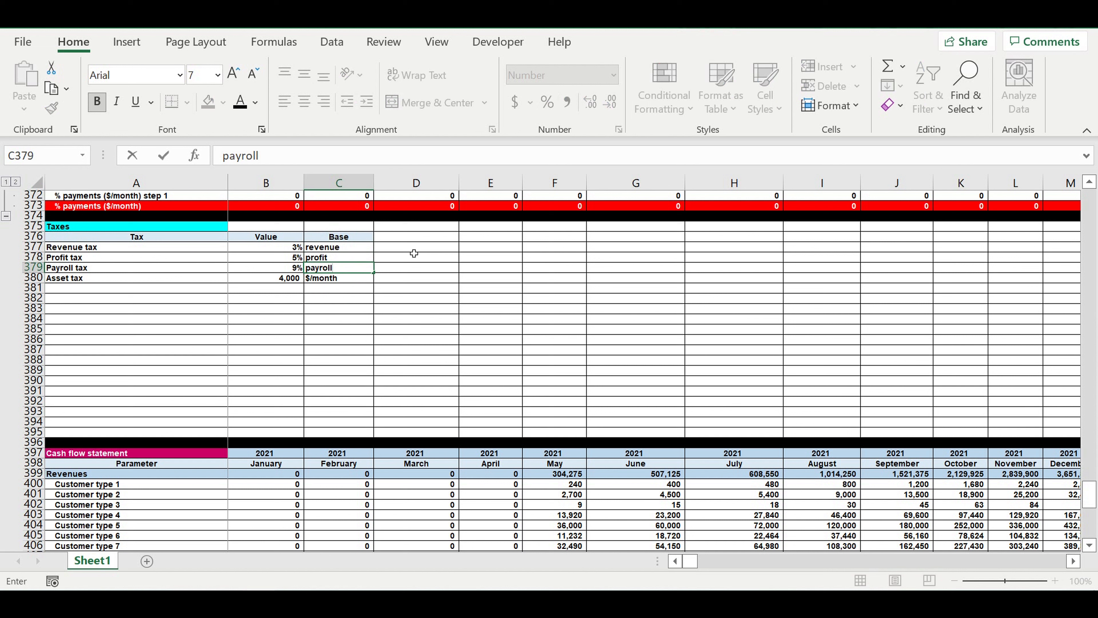
{"action": "key", "text": "Return"}
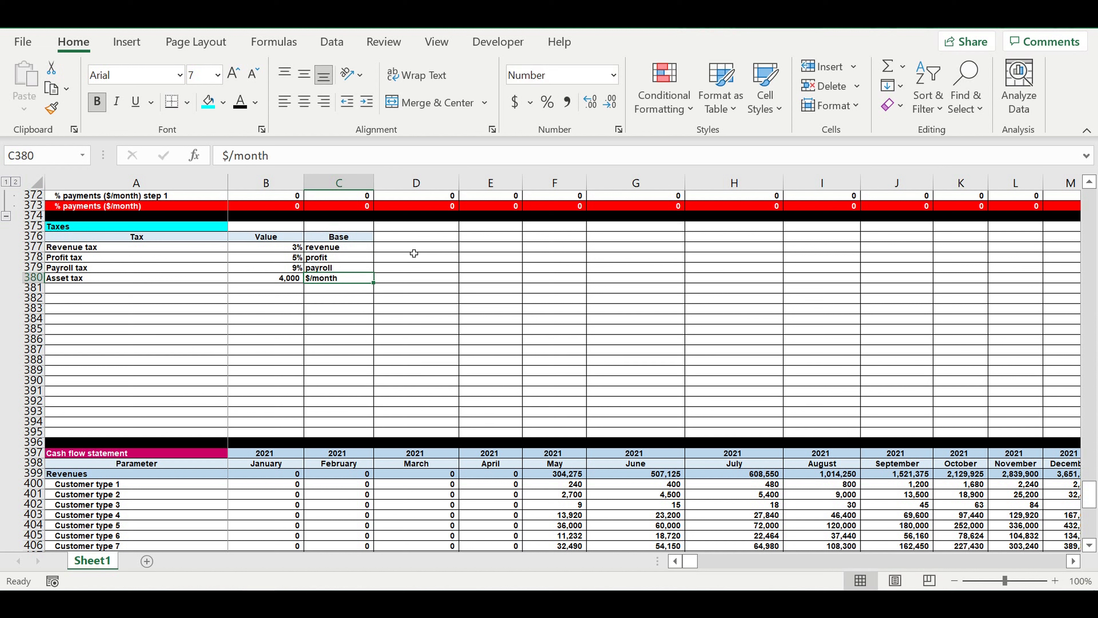
- Format the tax values in B377:B380 as input cells with white font and light blue fill
{"action": "left_click_drag", "start_coordinate": [256, 247], "coordinate": [256, 279]}
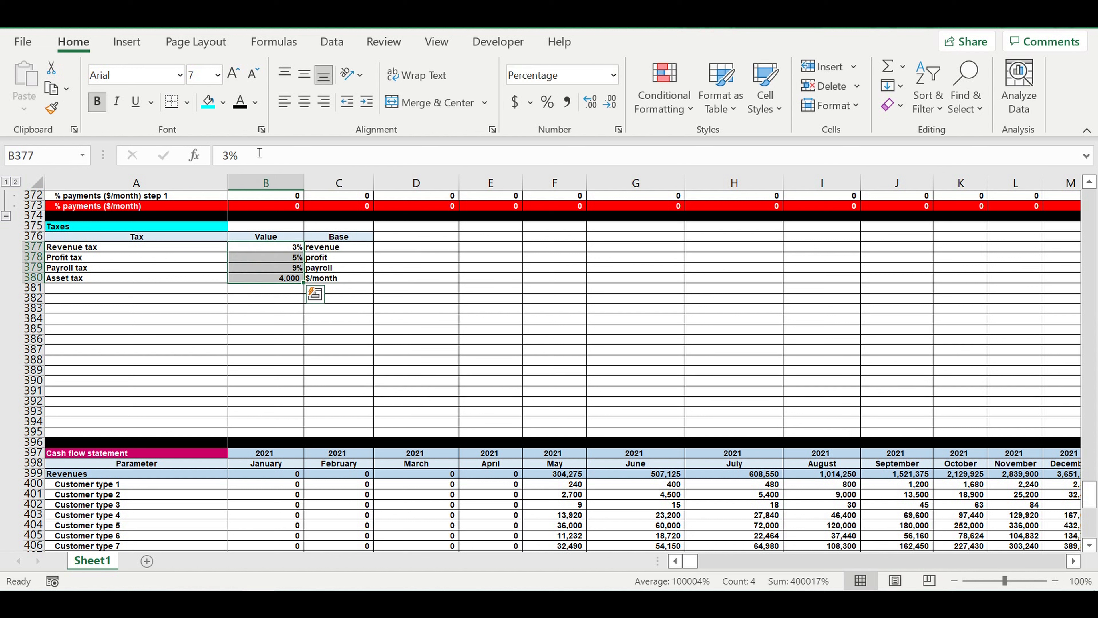
{"action": "left_click", "coordinate": [255, 101]}
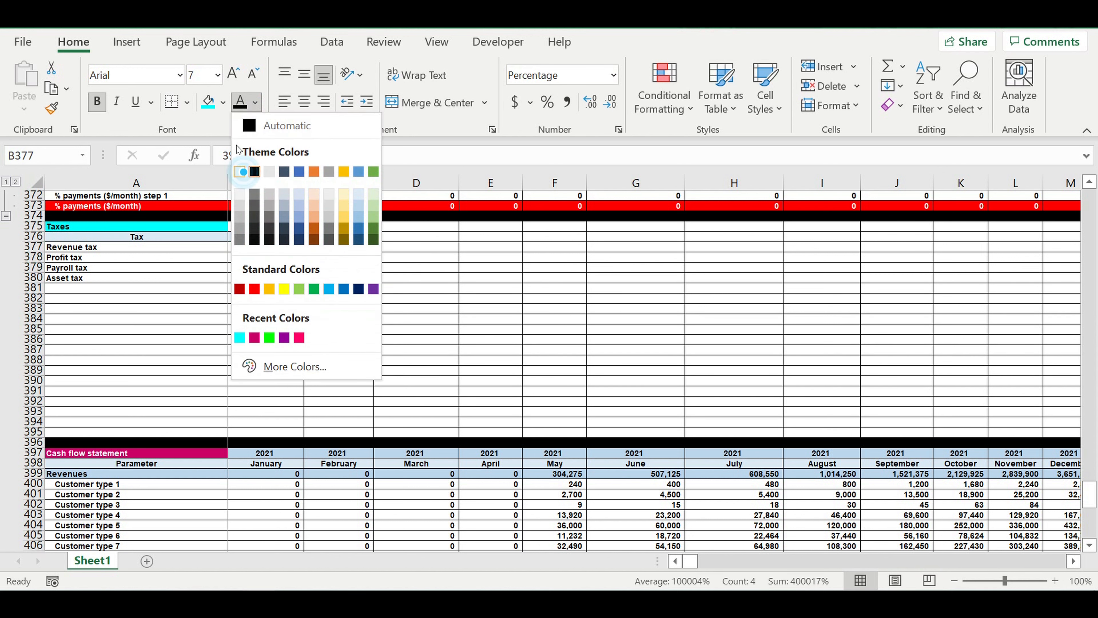
{"action": "left_click", "coordinate": [224, 102]}
{"action": "left_click", "coordinate": [224, 103]}
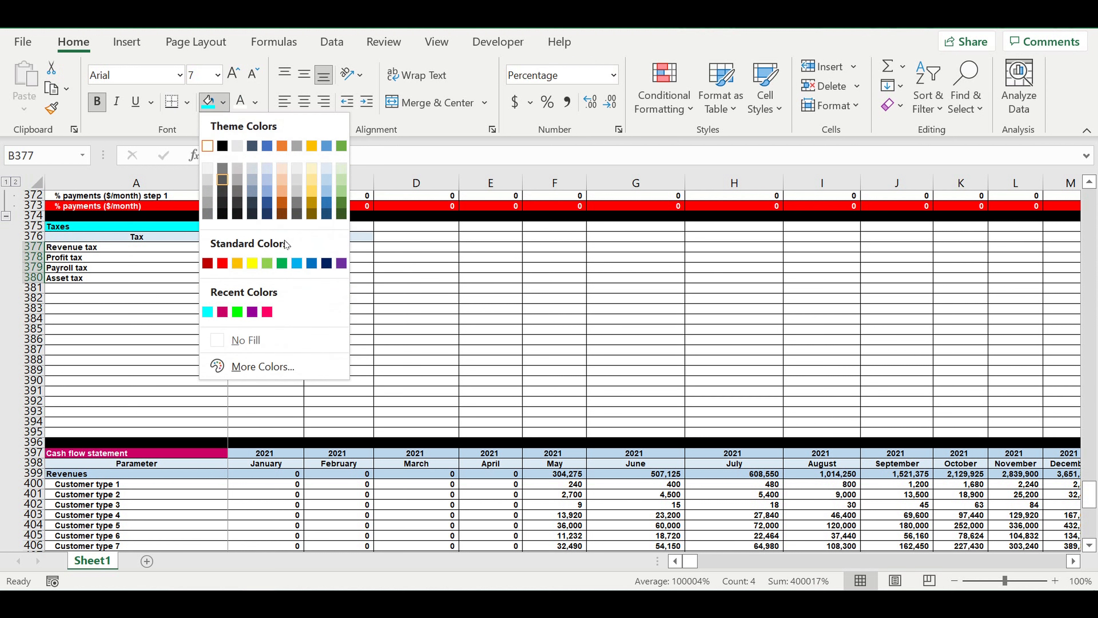
{"action": "left_click", "coordinate": [296, 263]}
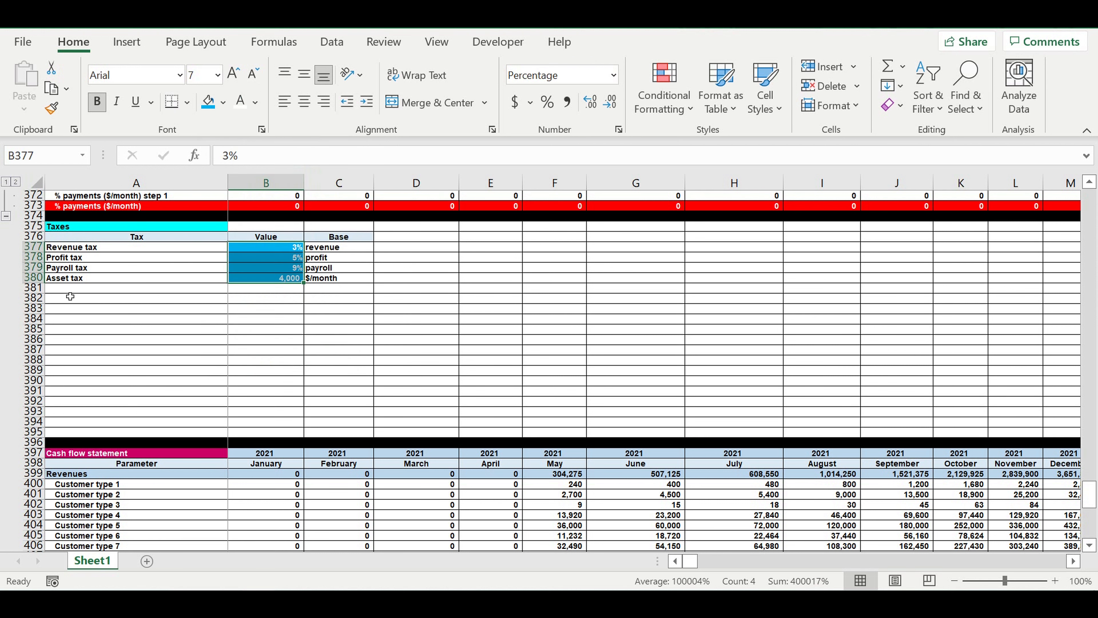
- Fill row 381 black as a separator below the Taxes input block
{"action": "left_click", "coordinate": [33, 288]}
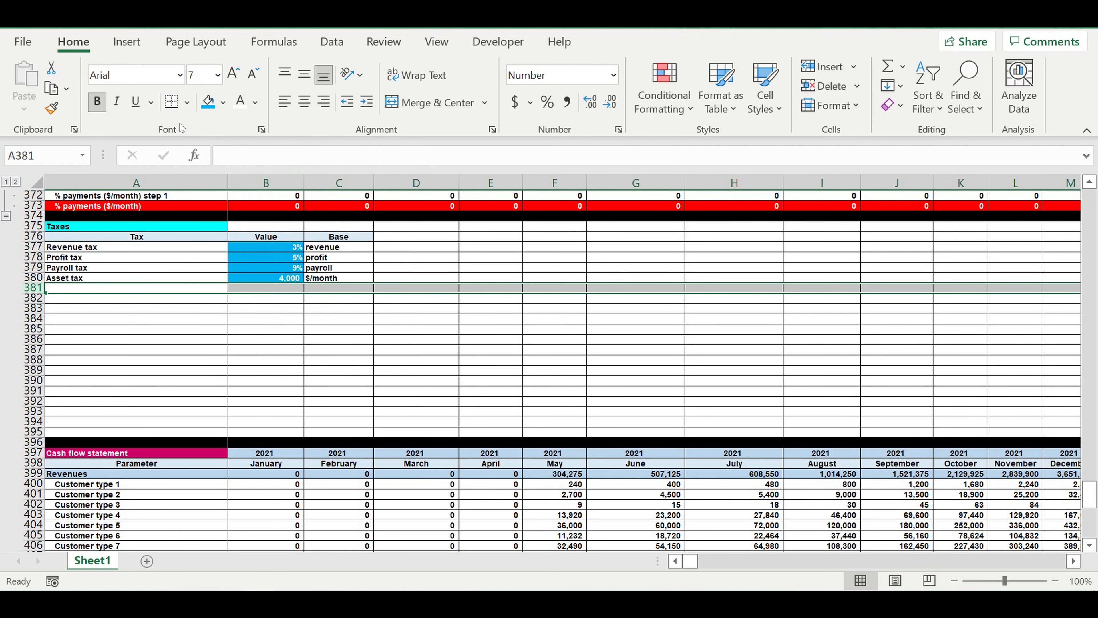
{"action": "left_click", "coordinate": [223, 103]}
{"action": "left_click", "coordinate": [222, 146]}
- Indent the four tax names in A377:A380 by one level
{"action": "left_click_drag", "start_coordinate": [74, 250], "coordinate": [78, 278]}
{"action": "left_click", "coordinate": [365, 99]}
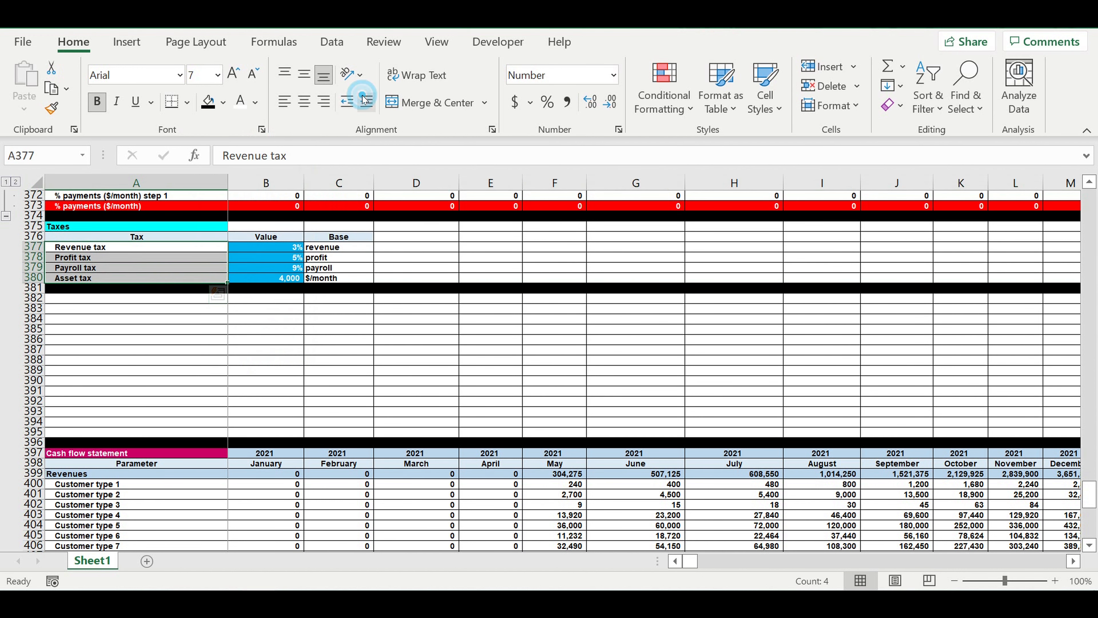
{"action": "left_click", "coordinate": [159, 319]}
{"action": "left_click", "coordinate": [136, 371]}
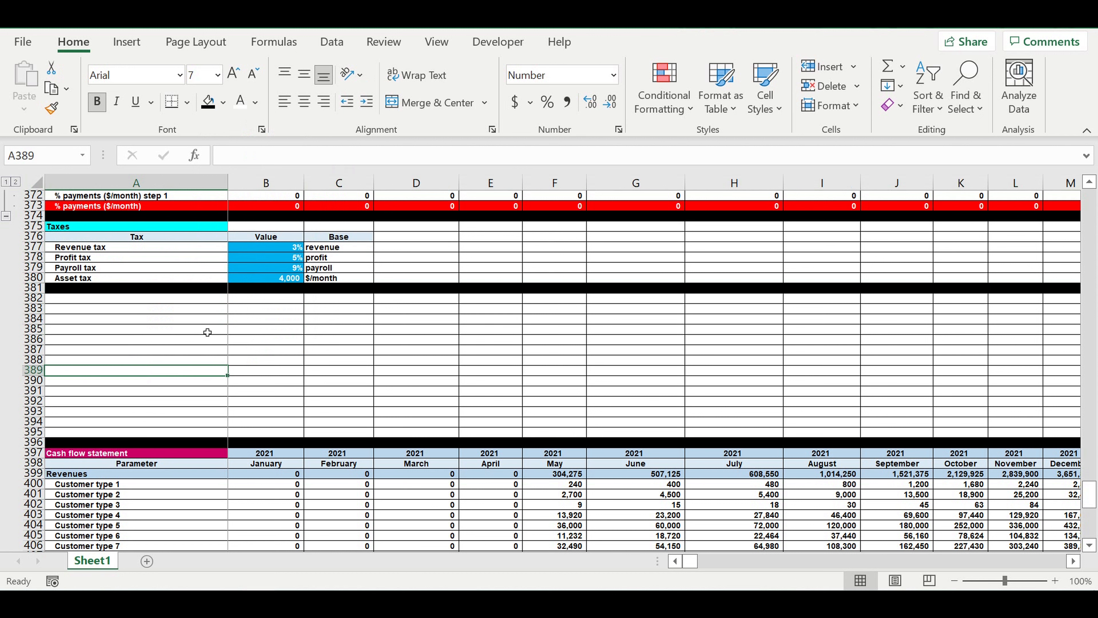
- Link A444, the first row under Taxes in the cash flow statement, to the Revenue tax name with =A377
{"action": "scroll", "coordinate": [208, 331], "scroll_direction": "down", "scroll_amount": 10}
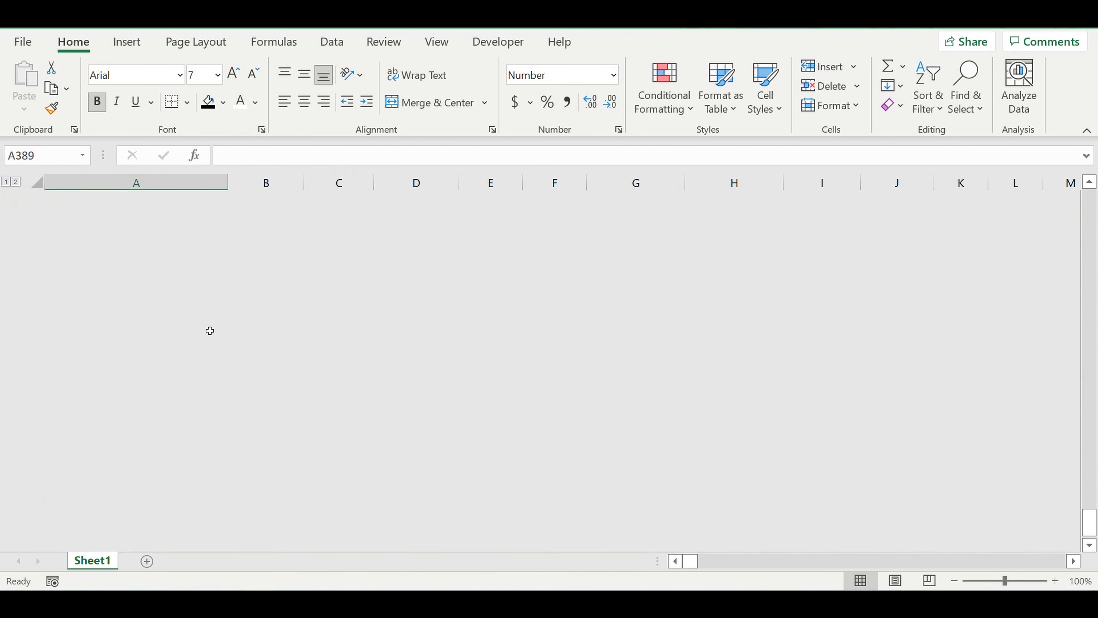
{"action": "scroll", "coordinate": [208, 326], "scroll_direction": "down", "scroll_amount": 9}
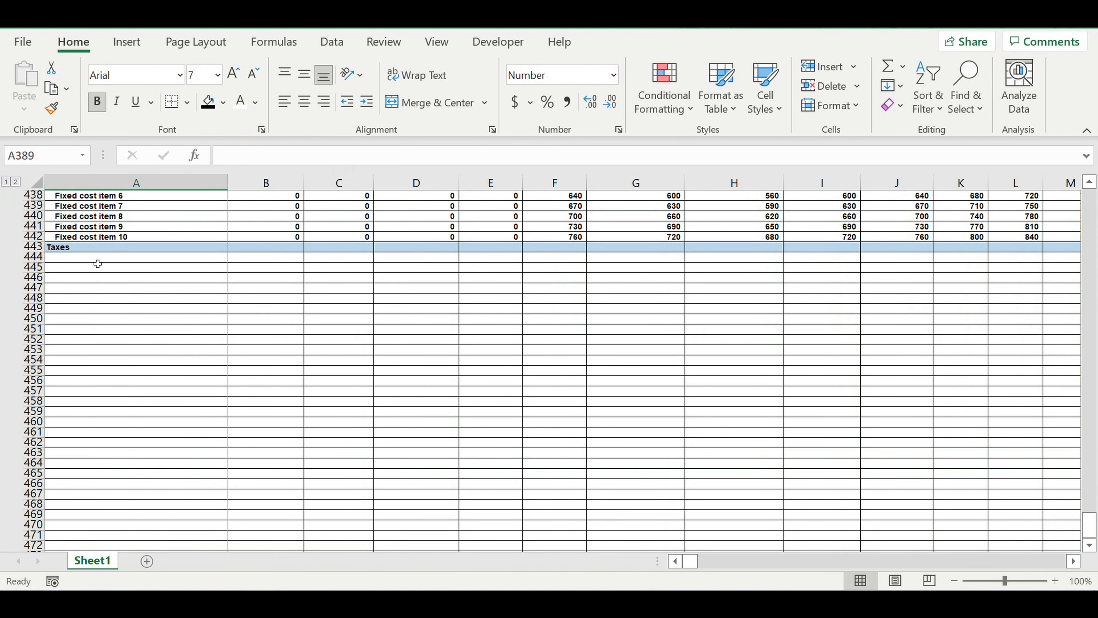
{"action": "left_click", "coordinate": [82, 260]}
{"action": "type", "text": "="}
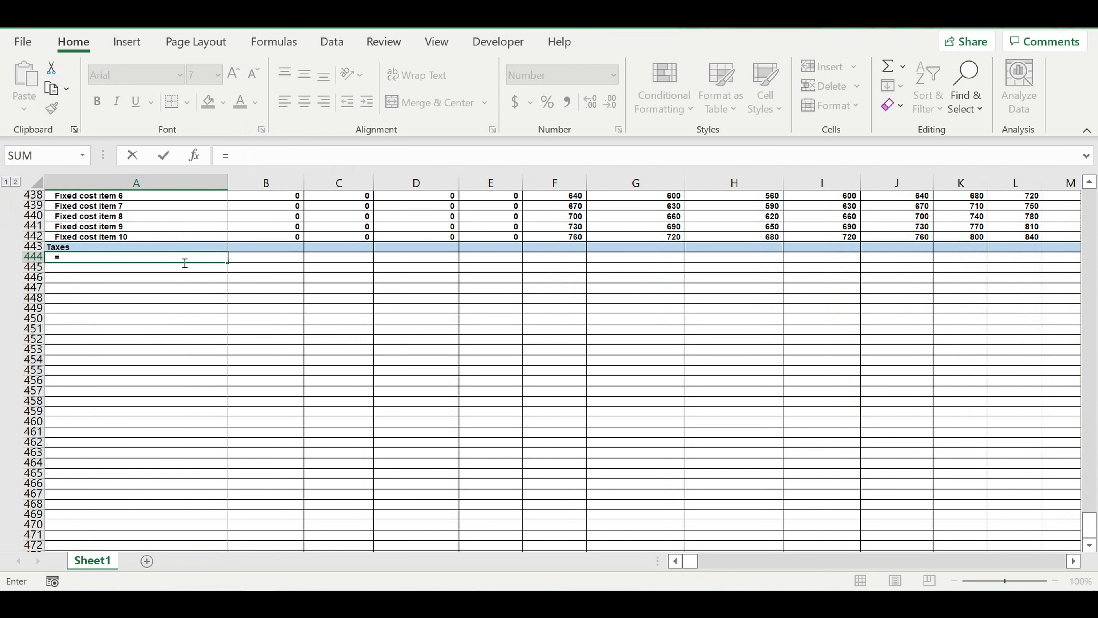
{"action": "scroll", "coordinate": [184, 261], "scroll_direction": "up", "scroll_amount": 12}
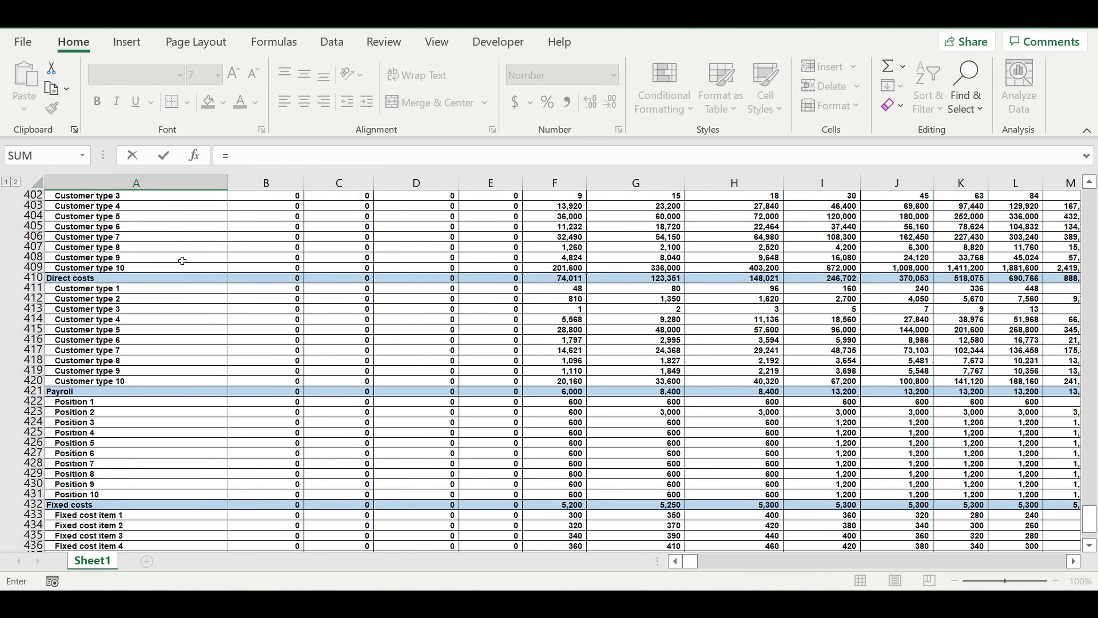
{"action": "scroll", "coordinate": [182, 260], "scroll_direction": "up", "scroll_amount": 17}
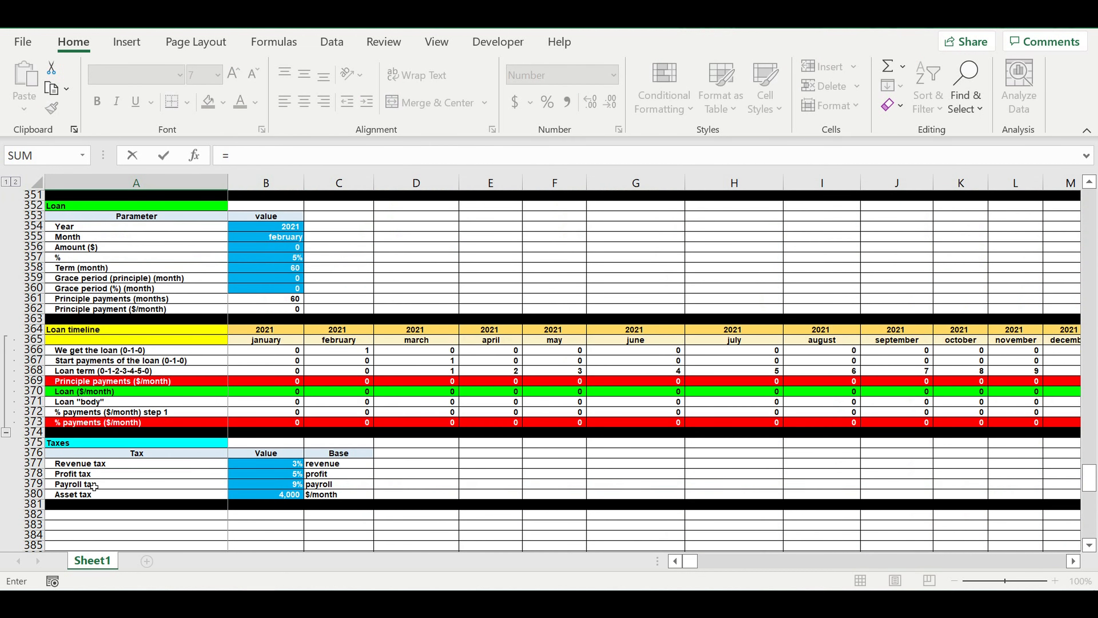
{"action": "left_click", "coordinate": [70, 467]}
{"action": "key", "text": "Return"}
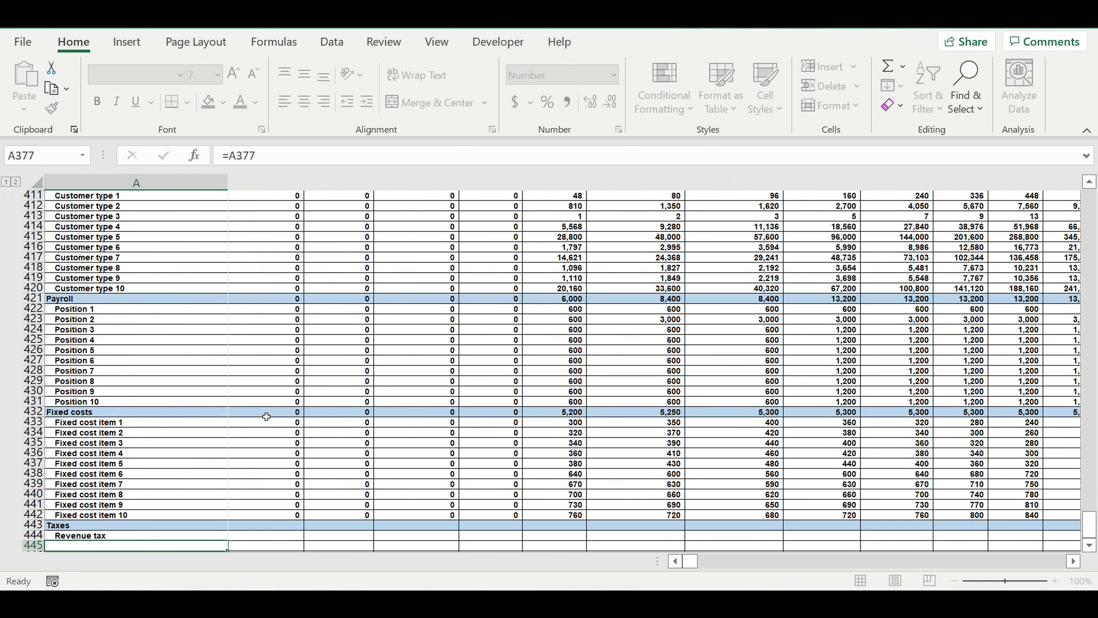
- Copy the tax name link from A444 down through A447 and clear the surplus copied cells below Asset tax
{"action": "scroll", "coordinate": [278, 435], "scroll_direction": "down", "scroll_amount": 4}
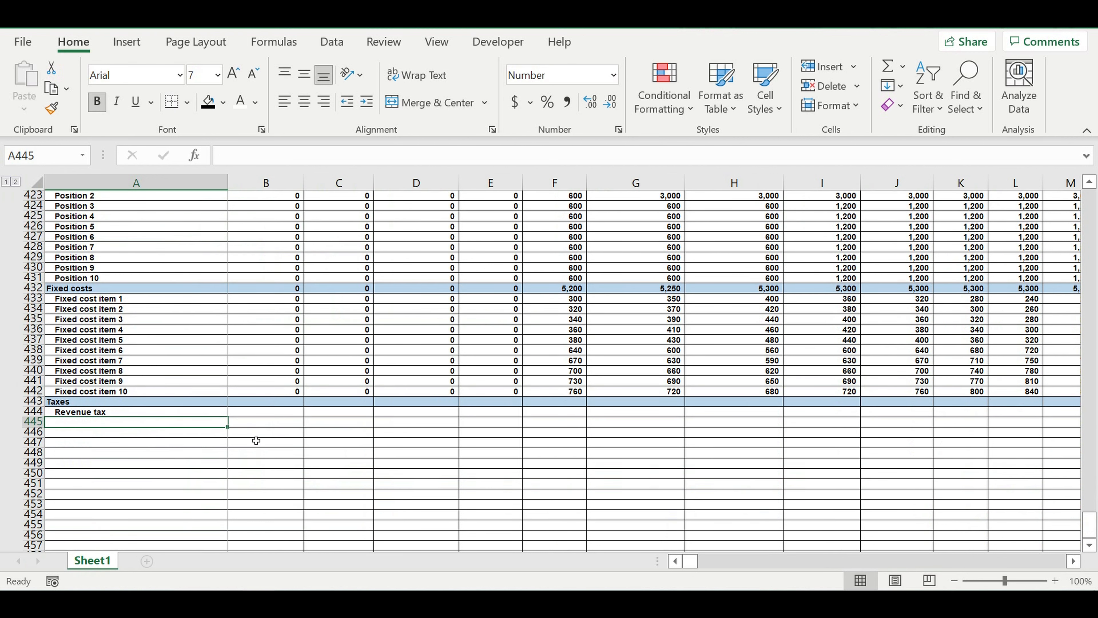
{"action": "left_click", "coordinate": [126, 415]}
{"action": "left_click_drag", "start_coordinate": [234, 423], "coordinate": [223, 468]}
{"action": "left_click_drag", "start_coordinate": [88, 457], "coordinate": [91, 472]}
{"action": "key", "text": "Delete"}
- Total the four tax rows for January 2021 in B443 with =SUM(B444:B447)
{"action": "left_click", "coordinate": [281, 402]}
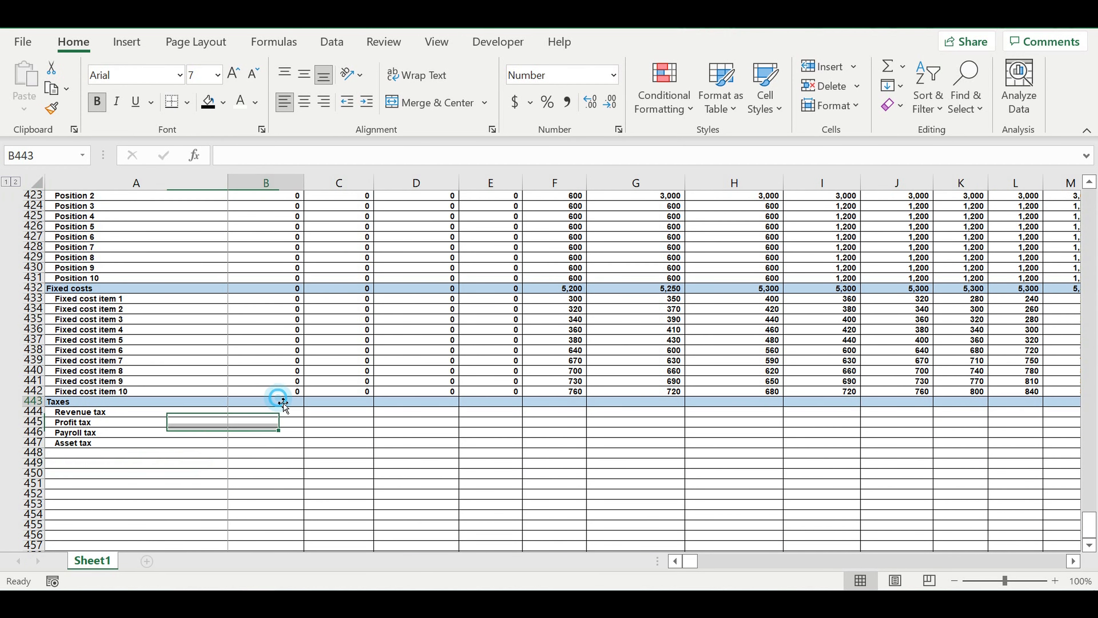
{"action": "left_click", "coordinate": [887, 66]}
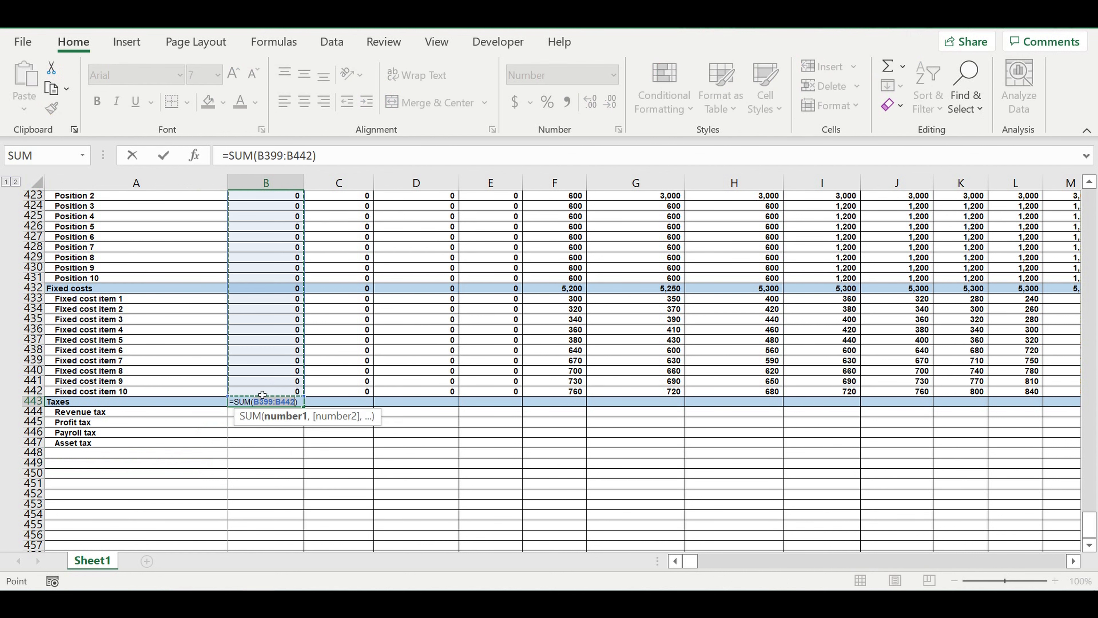
{"action": "left_click", "coordinate": [240, 443]}
{"action": "left_click_drag", "start_coordinate": [247, 433], "coordinate": [263, 412]}
{"action": "key", "text": "Return"}
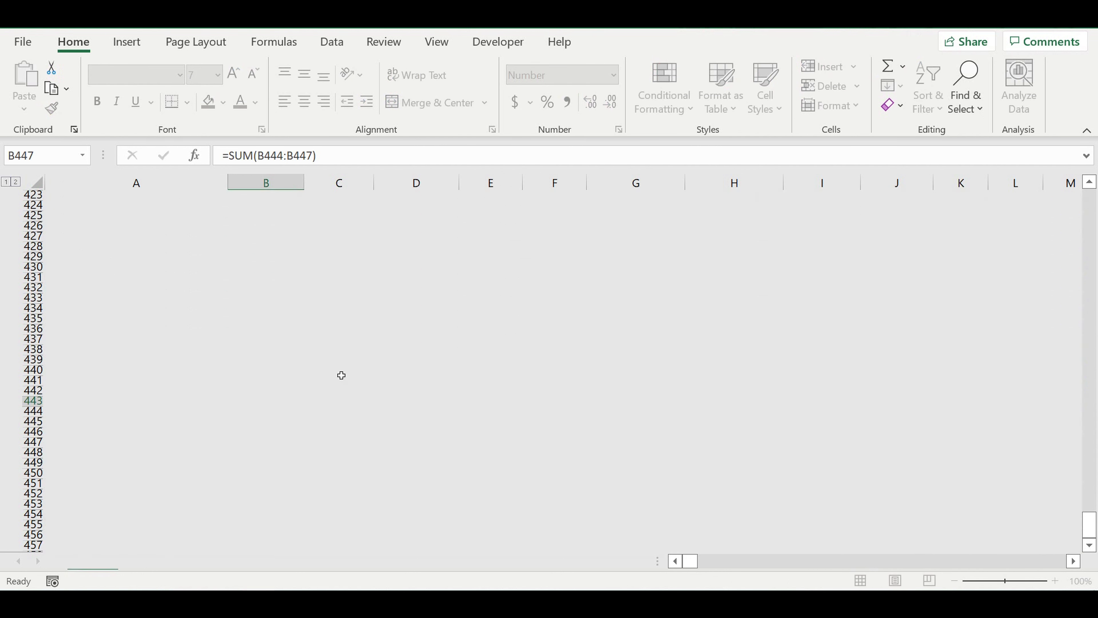
- Calculate the January revenue tax in B444 as total revenues times the fixed rate, =B399*$B$377
{"action": "type", "text": "="}
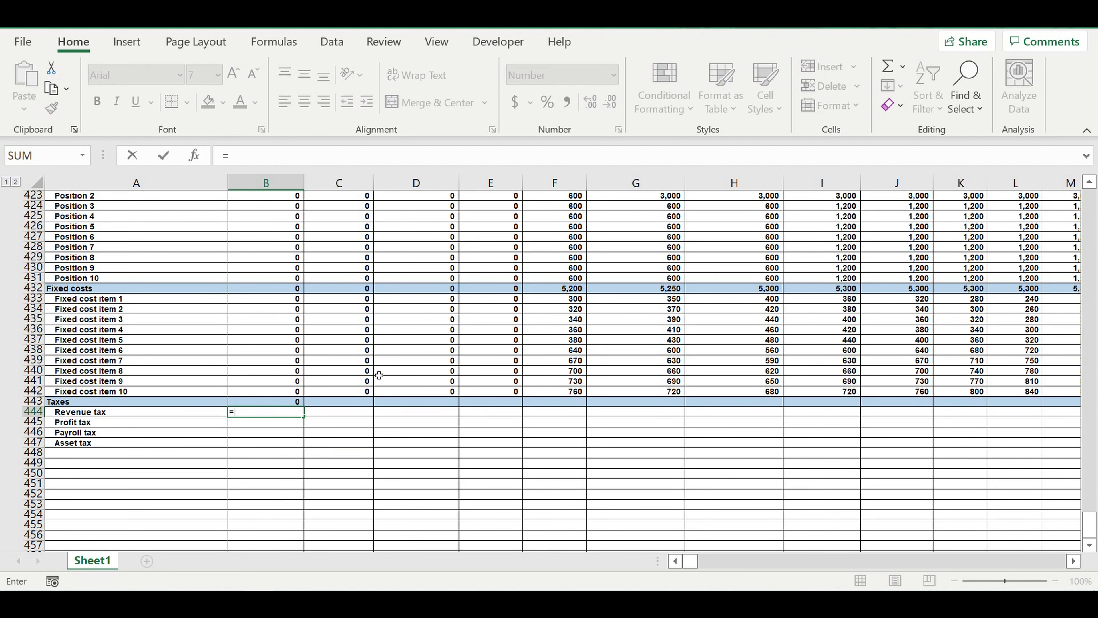
{"action": "scroll", "coordinate": [368, 351], "scroll_direction": "up", "scroll_amount": 2}
{"action": "scroll", "coordinate": [369, 351], "scroll_direction": "up", "scroll_amount": 12}
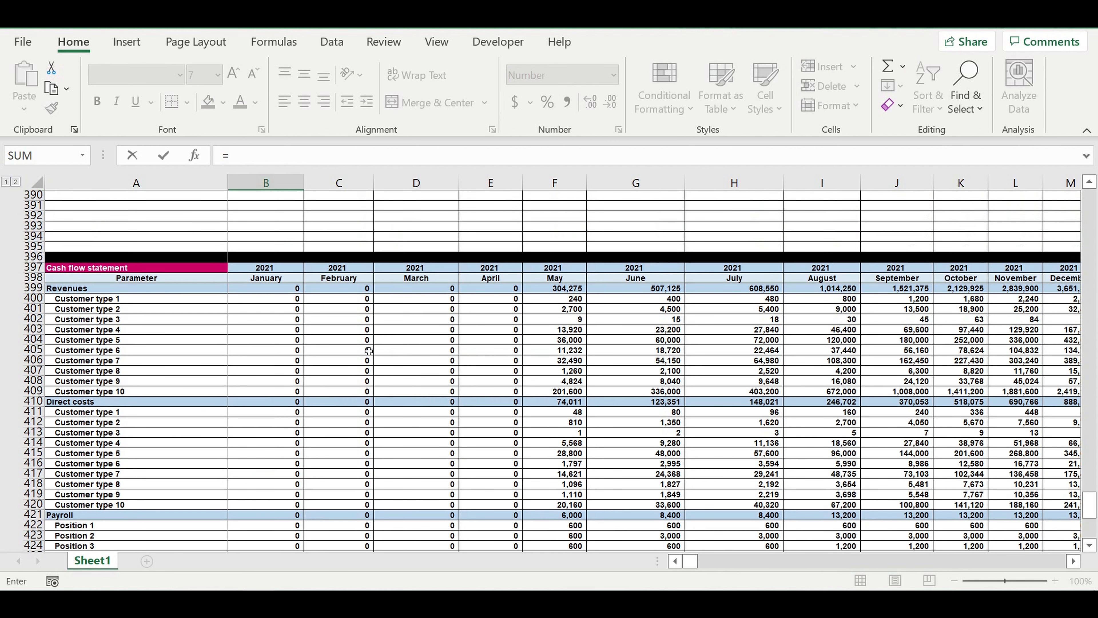
{"action": "left_click", "coordinate": [257, 385]}
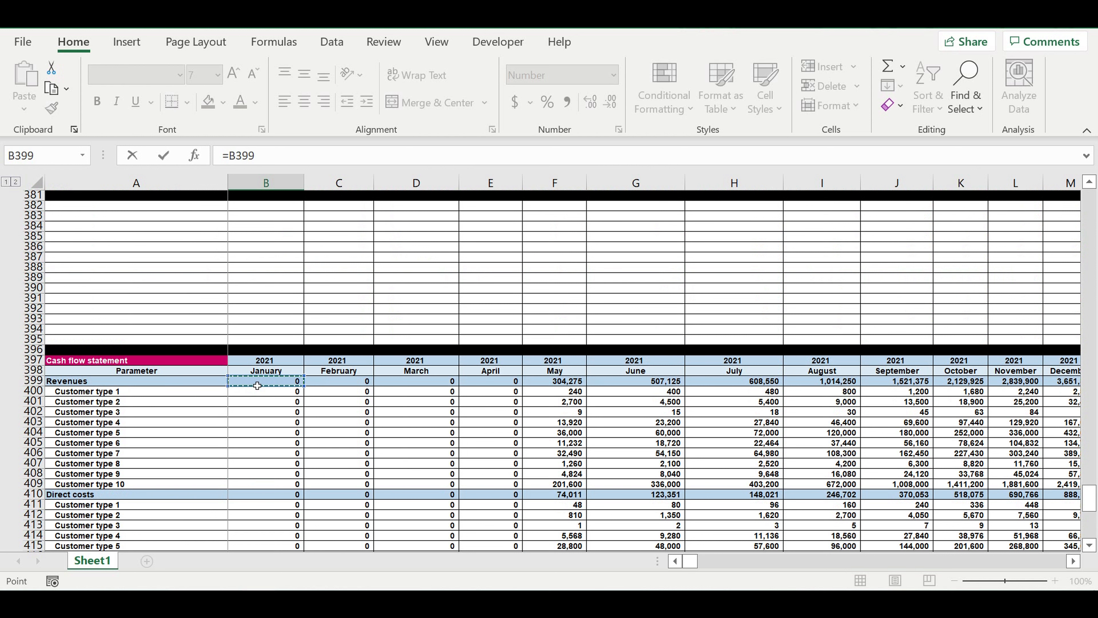
{"action": "type", "text": "*"}
{"action": "scroll", "coordinate": [308, 365], "scroll_direction": "up", "scroll_amount": 8}
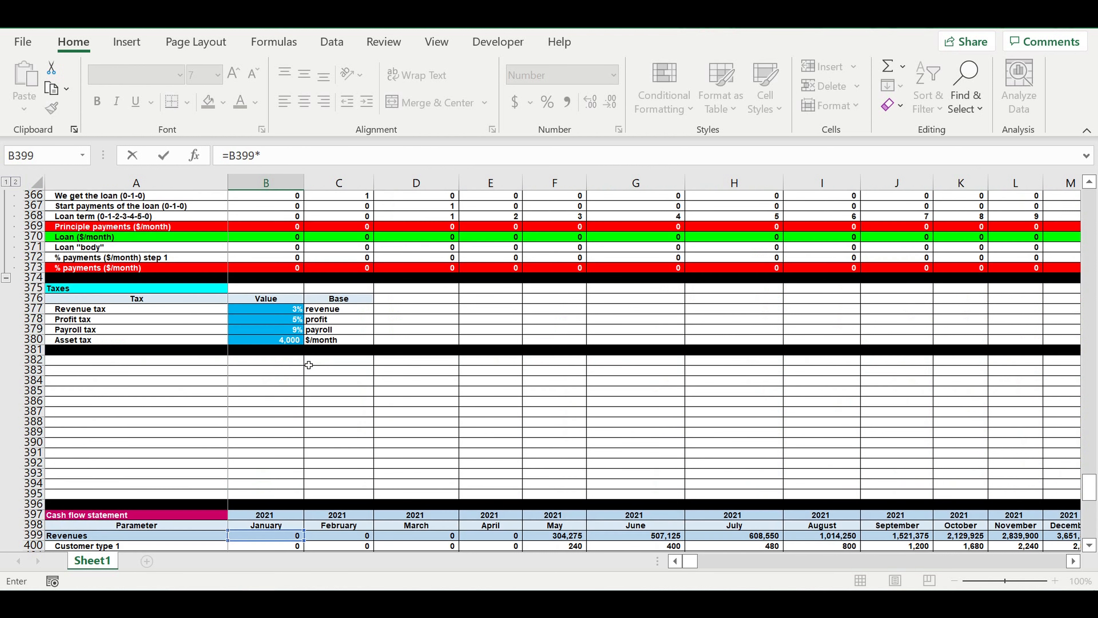
{"action": "left_click", "coordinate": [273, 404]}
{"action": "left_click", "coordinate": [261, 157]}
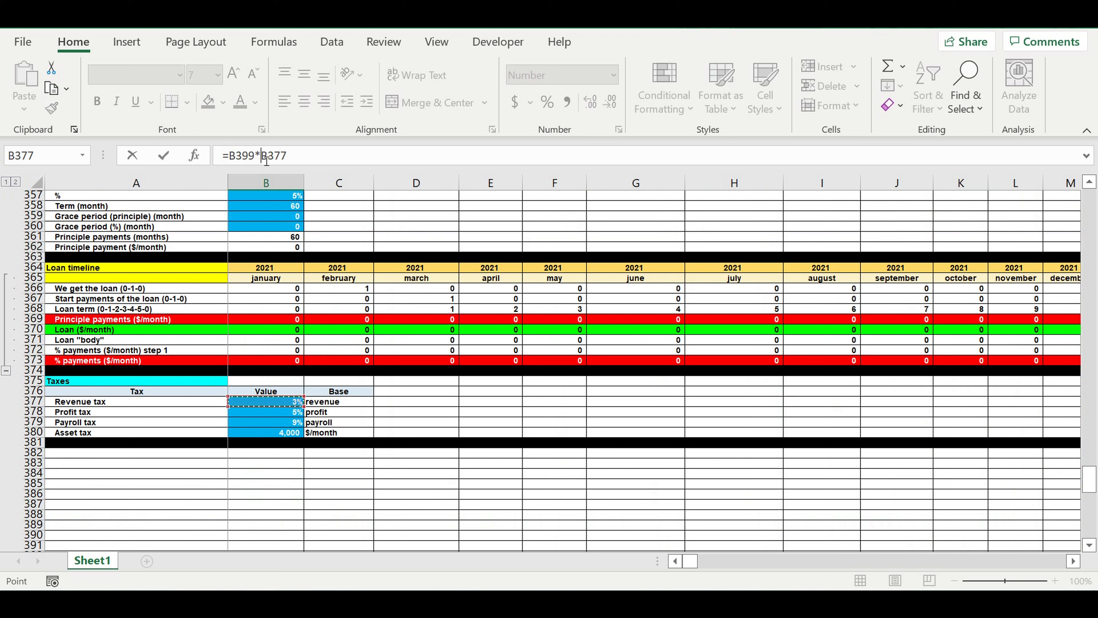
{"action": "type", "text": "$B"}
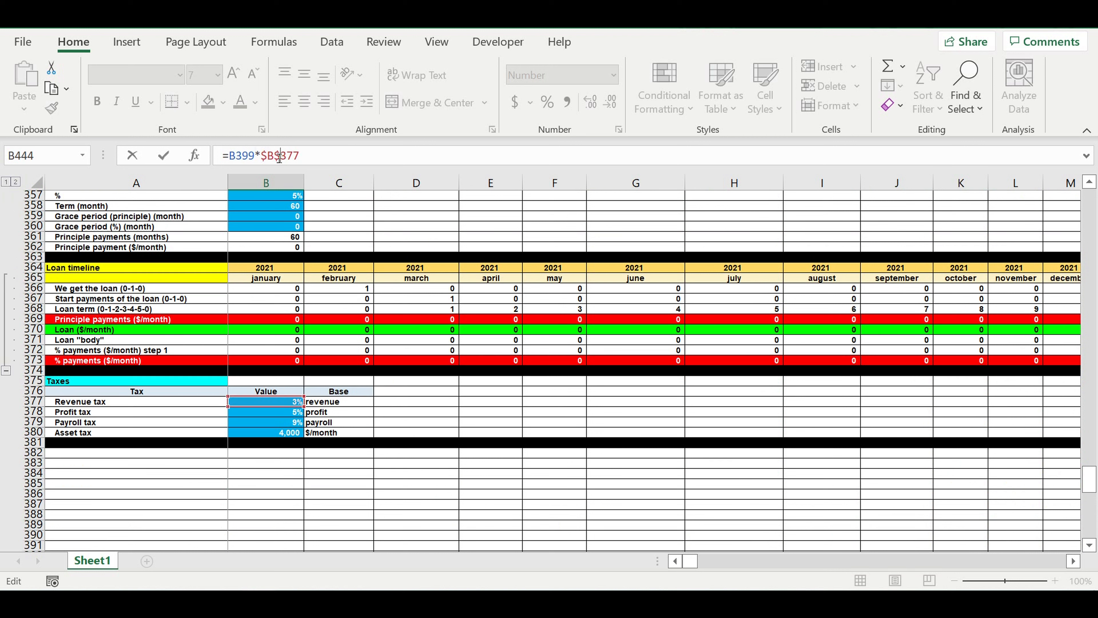
{"action": "type", "text": "$"}
{"action": "key", "text": "Return"}
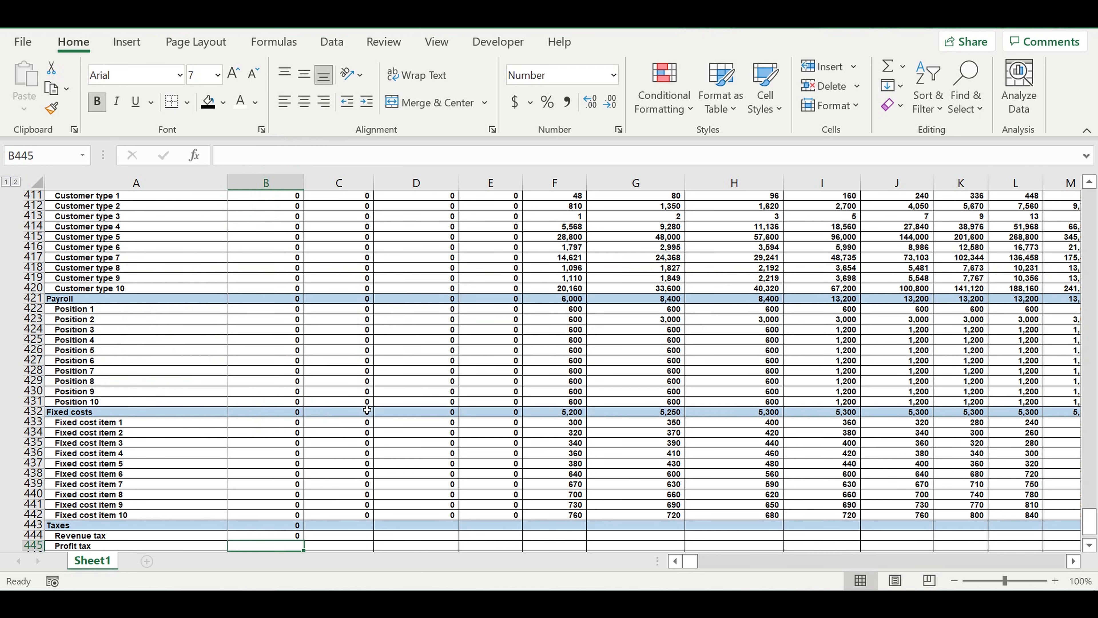
- Calculate the January payroll tax in B446 as total payroll times the fixed rate, =B421*$B$379
{"action": "scroll", "coordinate": [367, 410], "scroll_direction": "down", "scroll_amount": 2}
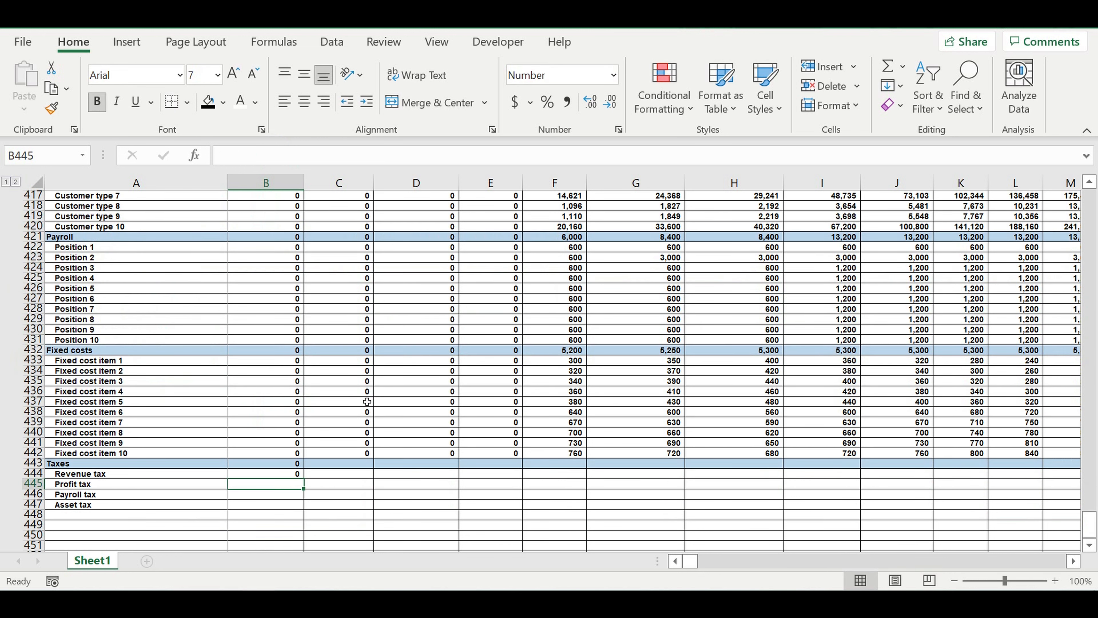
{"action": "left_click", "coordinate": [283, 494]}
{"action": "type", "text": "="}
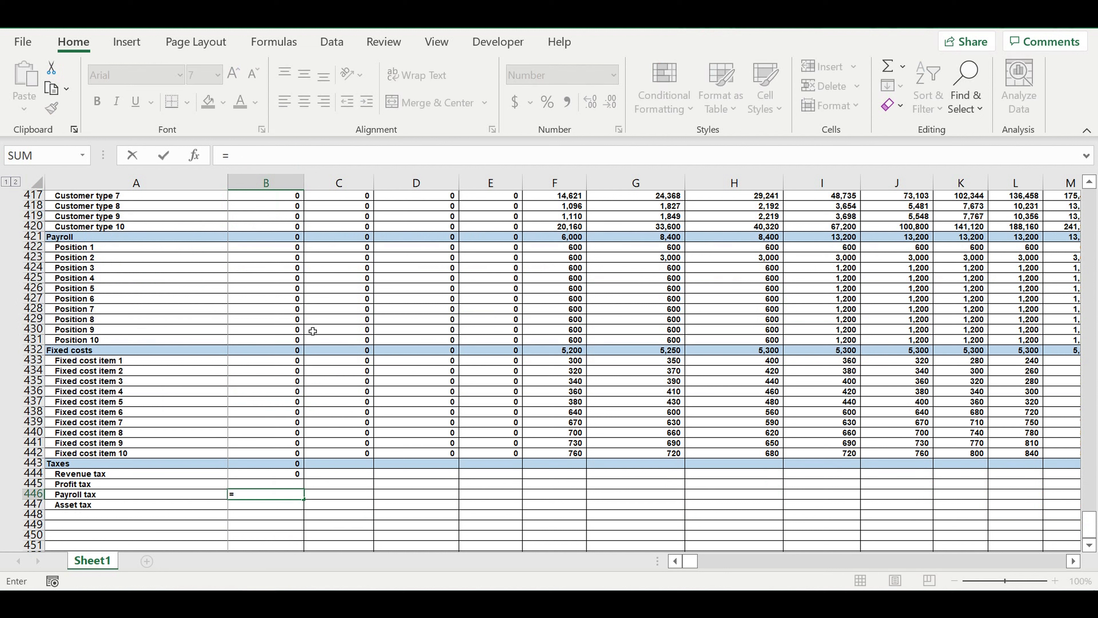
{"action": "left_click", "coordinate": [281, 236]}
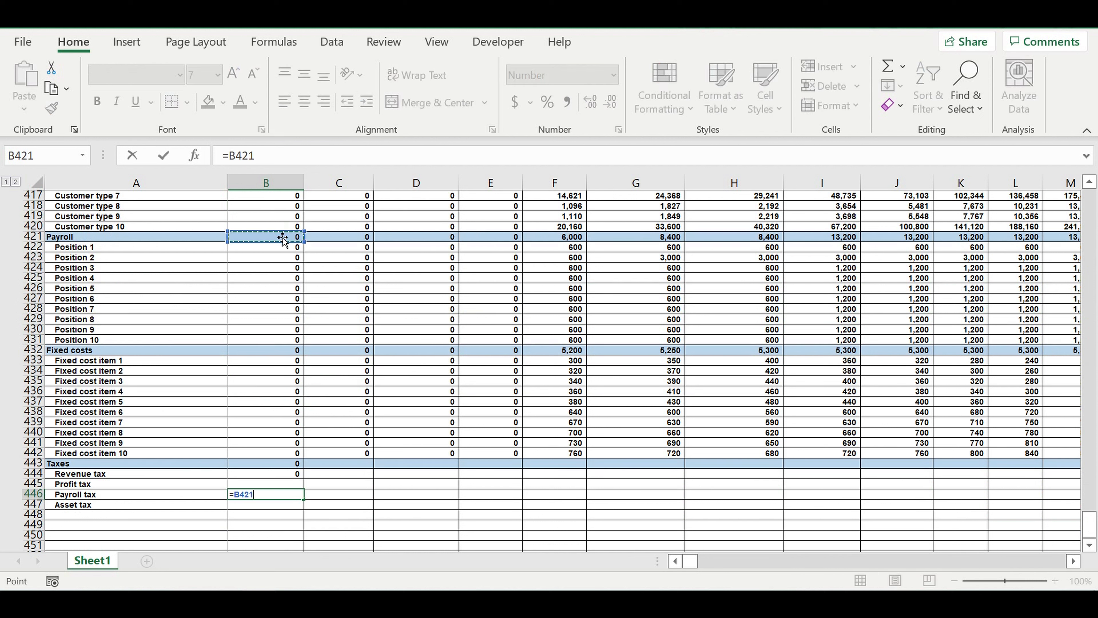
{"action": "type", "text": "*"}
{"action": "scroll", "coordinate": [338, 304], "scroll_direction": "up", "scroll_amount": 10}
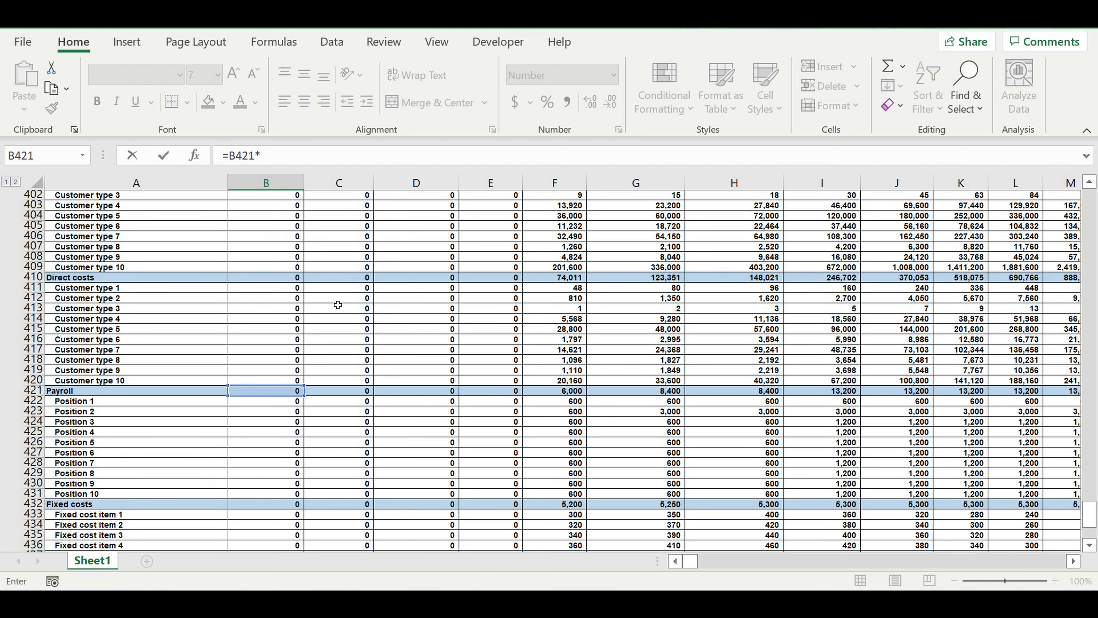
{"action": "scroll", "coordinate": [338, 304], "scroll_direction": "up", "scroll_amount": 10}
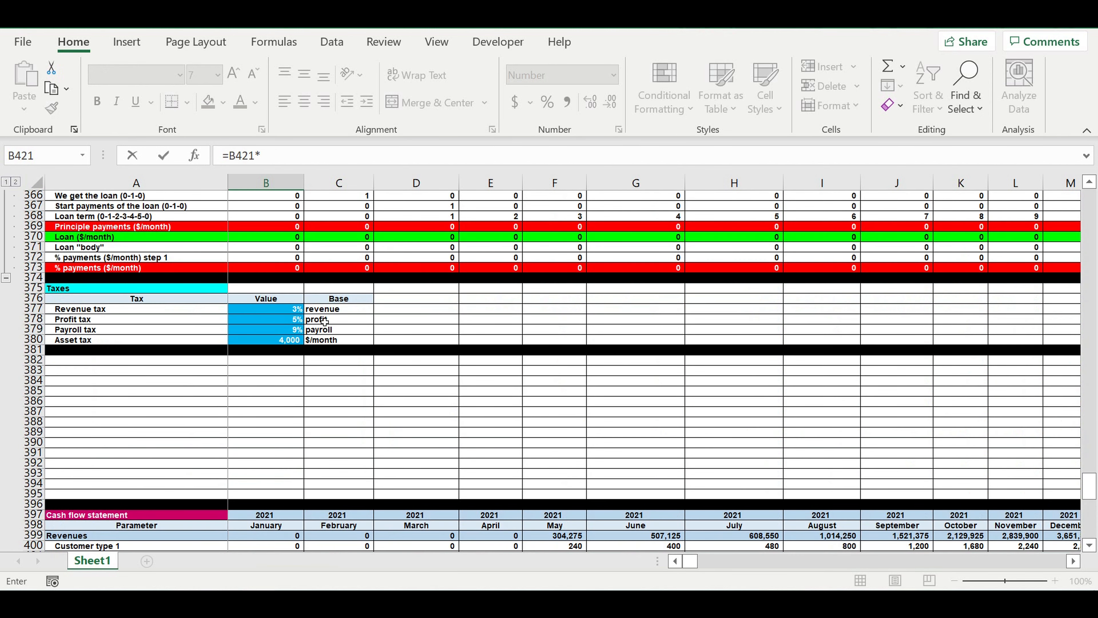
{"action": "left_click", "coordinate": [263, 421]}
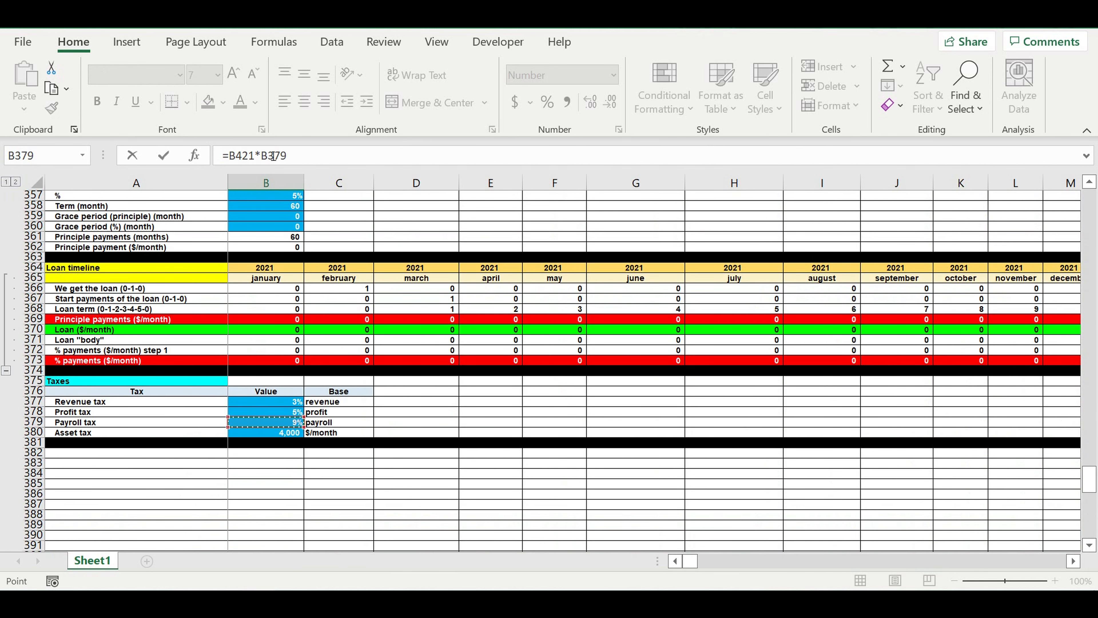
{"action": "left_click", "coordinate": [261, 155]}
{"action": "type", "text": "$"}
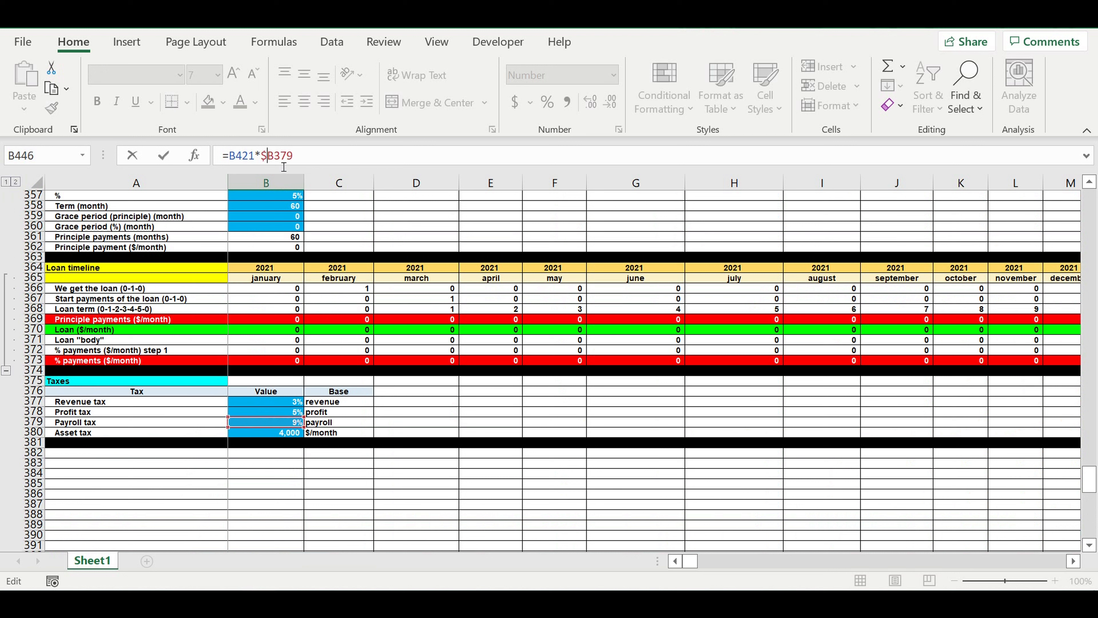
{"action": "left_click", "coordinate": [275, 155]}
{"action": "type", "text": "$"}
{"action": "key", "text": "ctrl+Return"}
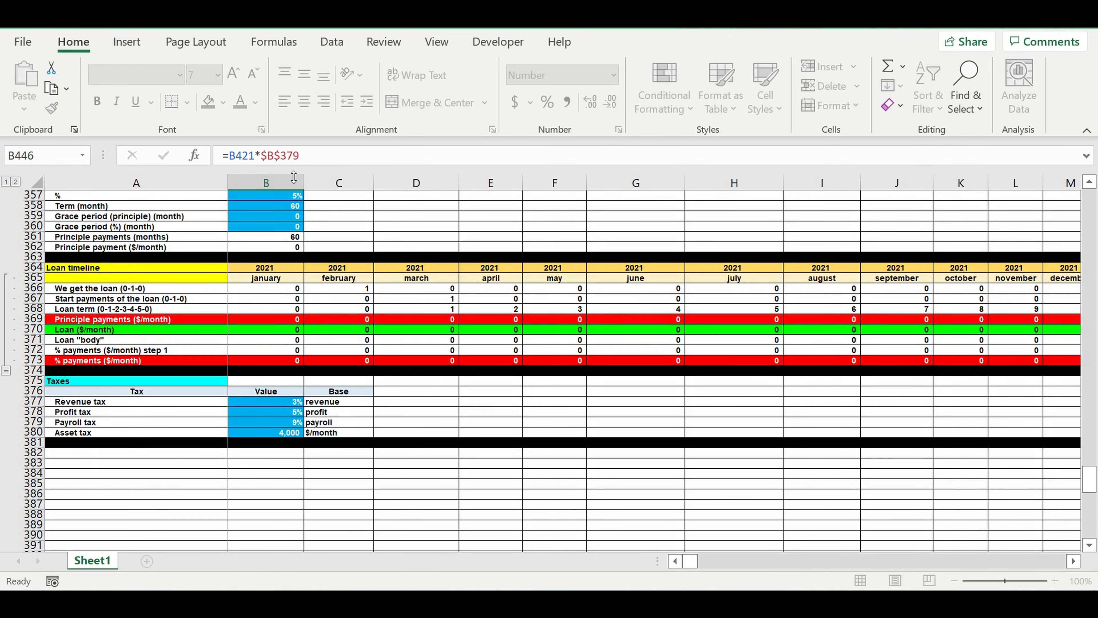
{"action": "key", "text": "Return"}
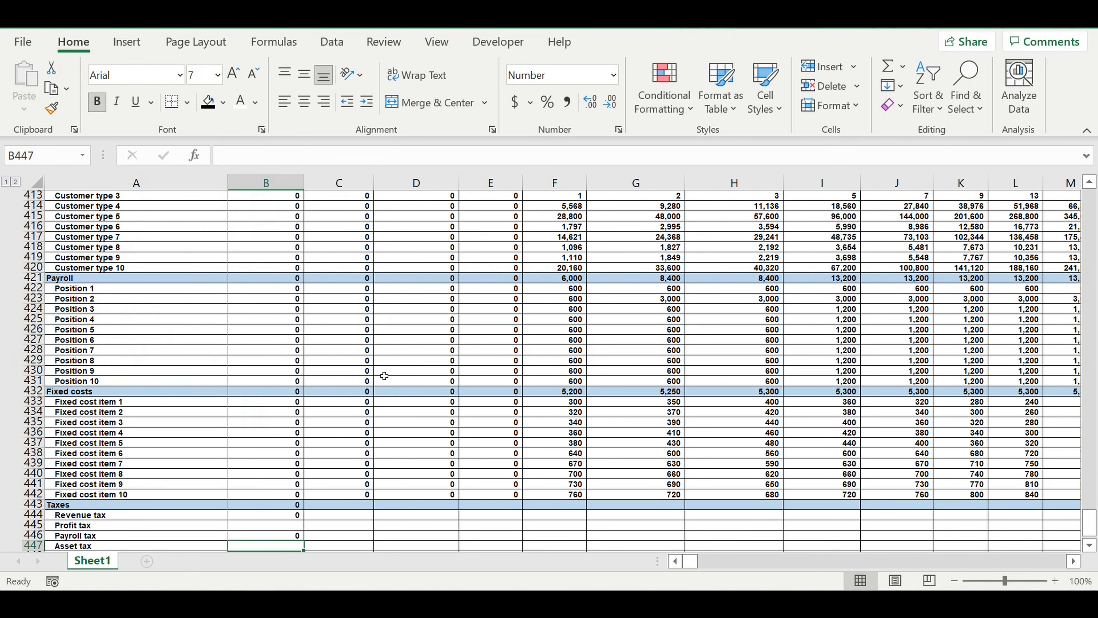
- Calculate the January asset tax in B447 as the fixed monthly amount times the operating activity start (0-1-1) flag, =$B$380*B125
{"action": "type", "text": "="}
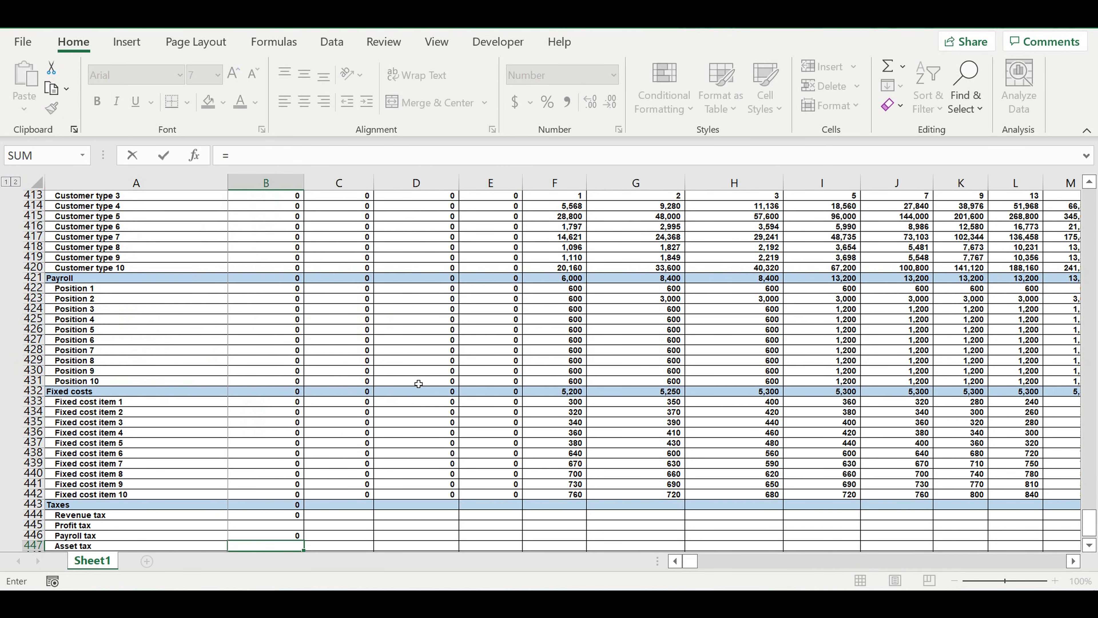
{"action": "scroll", "coordinate": [418, 384], "scroll_direction": "up", "scroll_amount": 4}
{"action": "scroll", "coordinate": [418, 383], "scroll_direction": "up", "scroll_amount": 12}
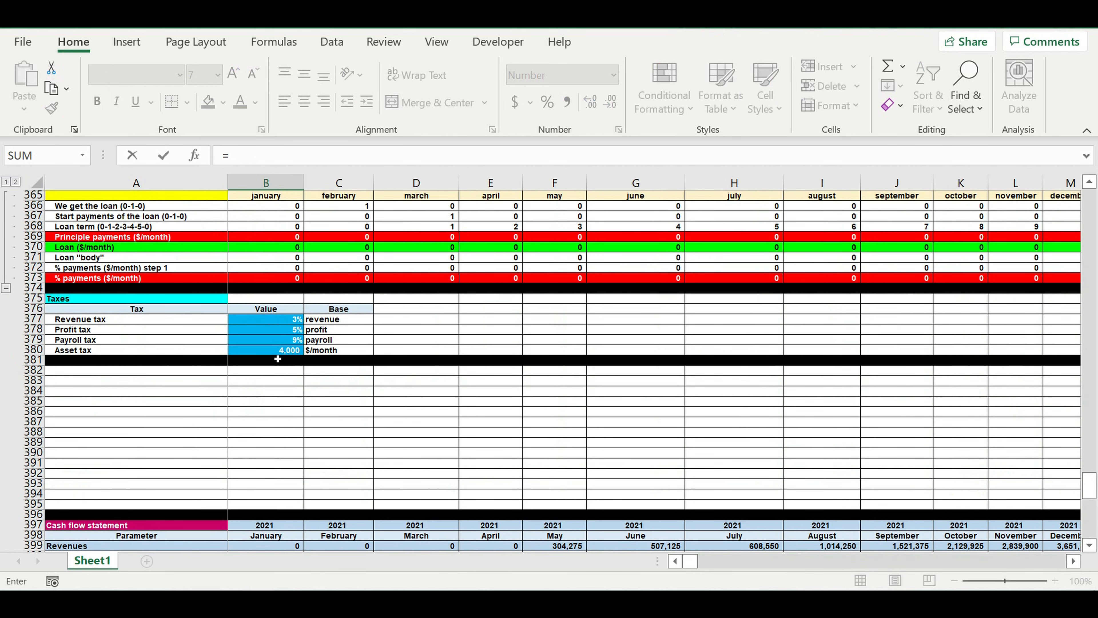
{"action": "left_click", "coordinate": [271, 349]}
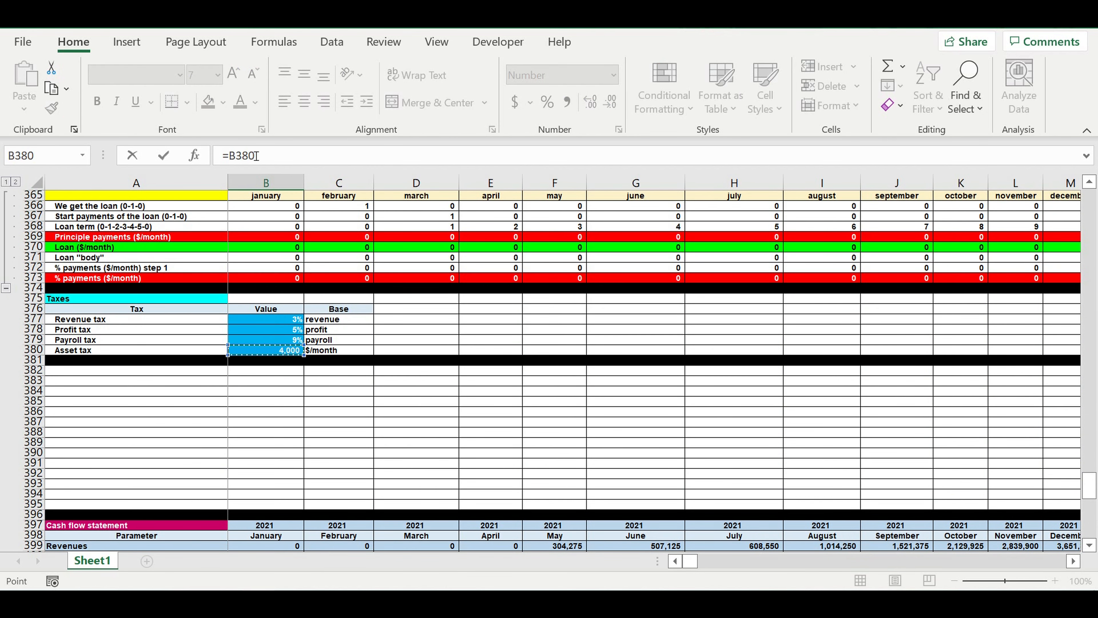
{"action": "left_click", "coordinate": [228, 155]}
{"action": "type", "text": "$"}
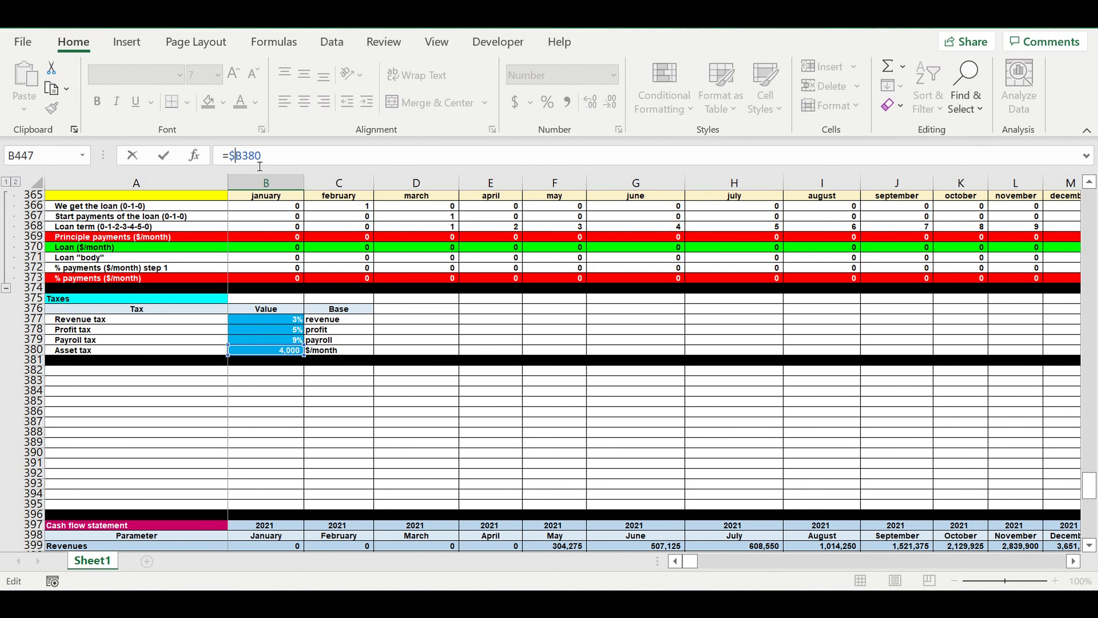
{"action": "left_click", "coordinate": [242, 156]}
{"action": "type", "text": "$"}
{"action": "left_click", "coordinate": [285, 167]}
{"action": "left_click_drag", "start_coordinate": [1090, 488], "coordinate": [1079, 368]}
{"action": "scroll", "coordinate": [657, 329], "scroll_direction": "up", "scroll_amount": 5}
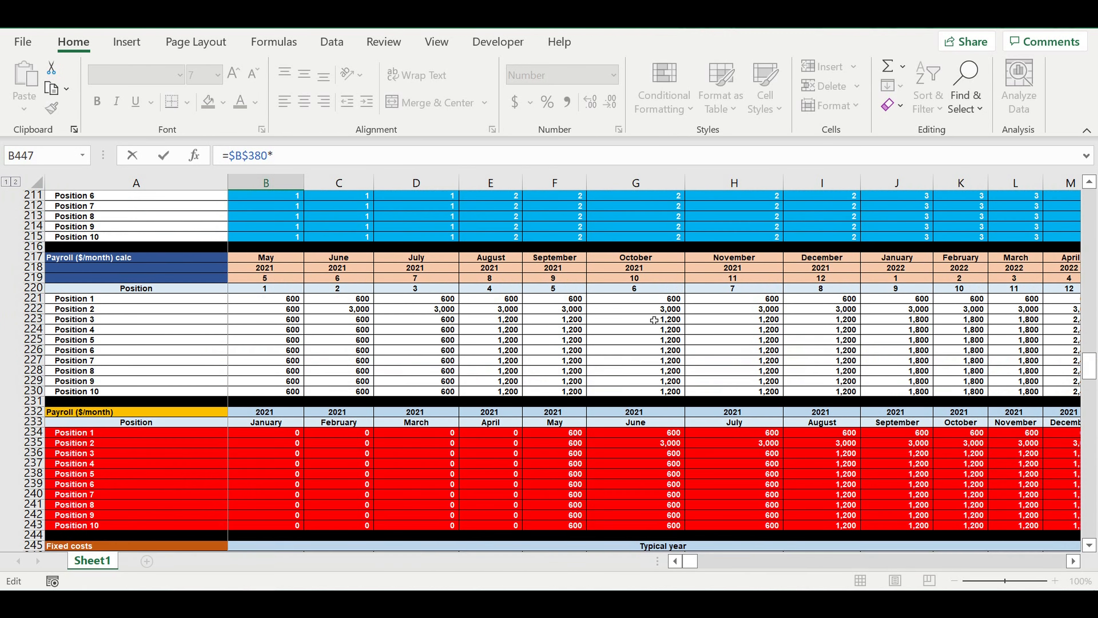
{"action": "scroll", "coordinate": [654, 320], "scroll_direction": "up", "scroll_amount": 20}
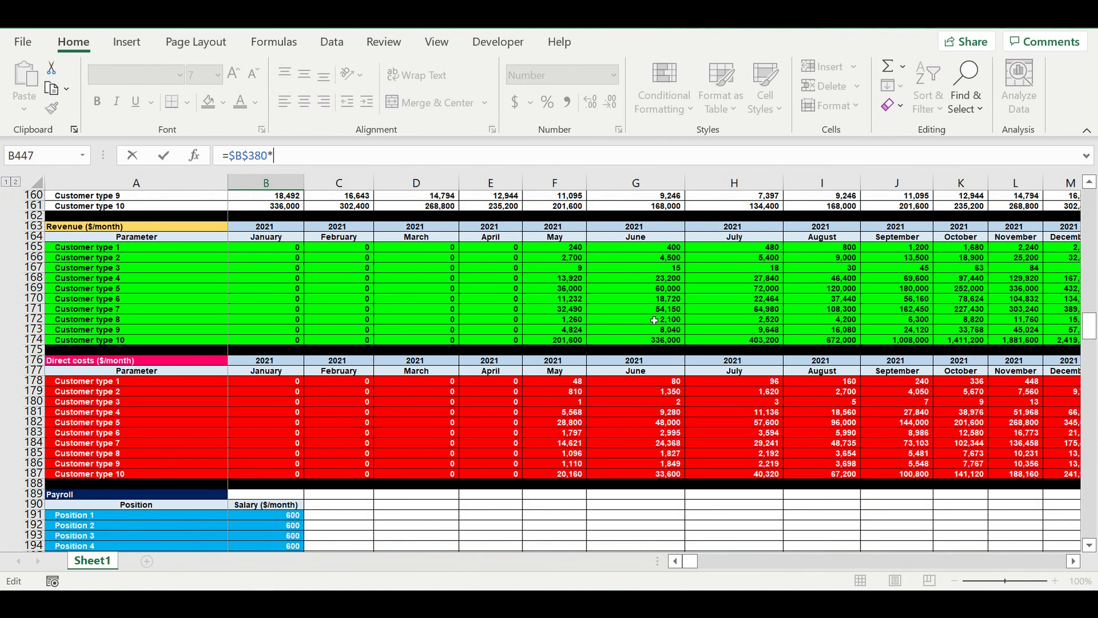
{"action": "scroll", "coordinate": [655, 320], "scroll_direction": "up", "scroll_amount": 4}
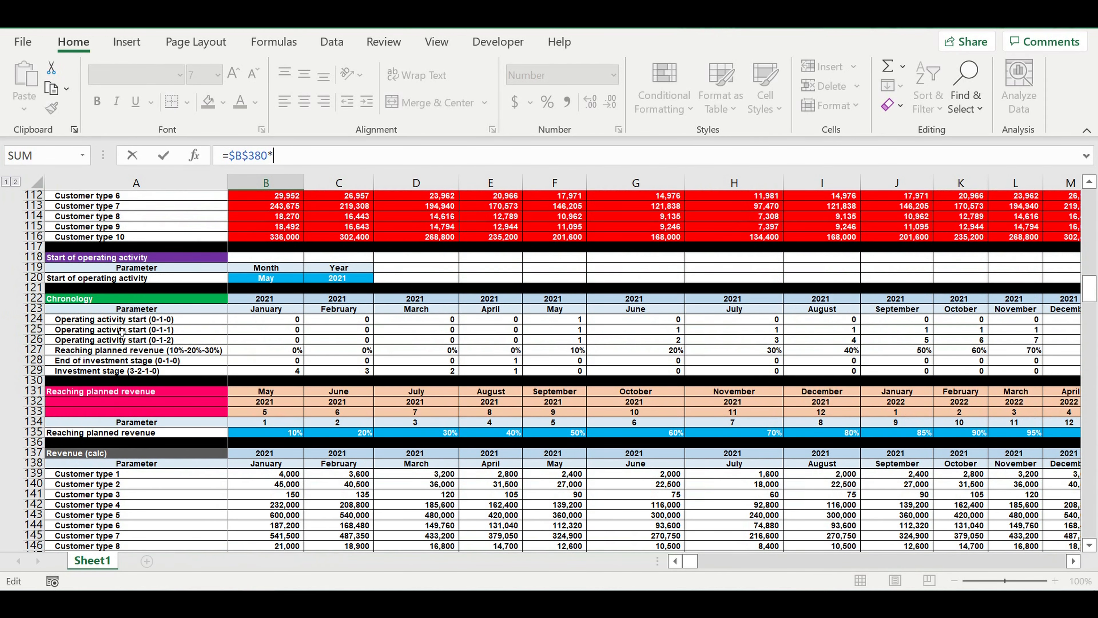
{"action": "left_click", "coordinate": [277, 331]}
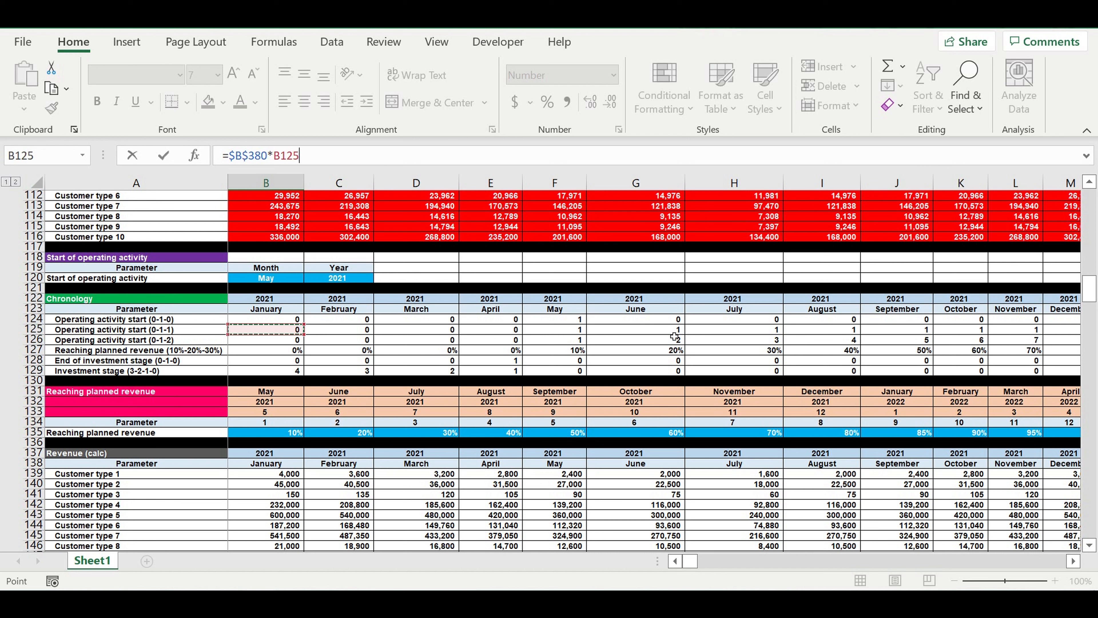
{"action": "key", "text": "Return"}
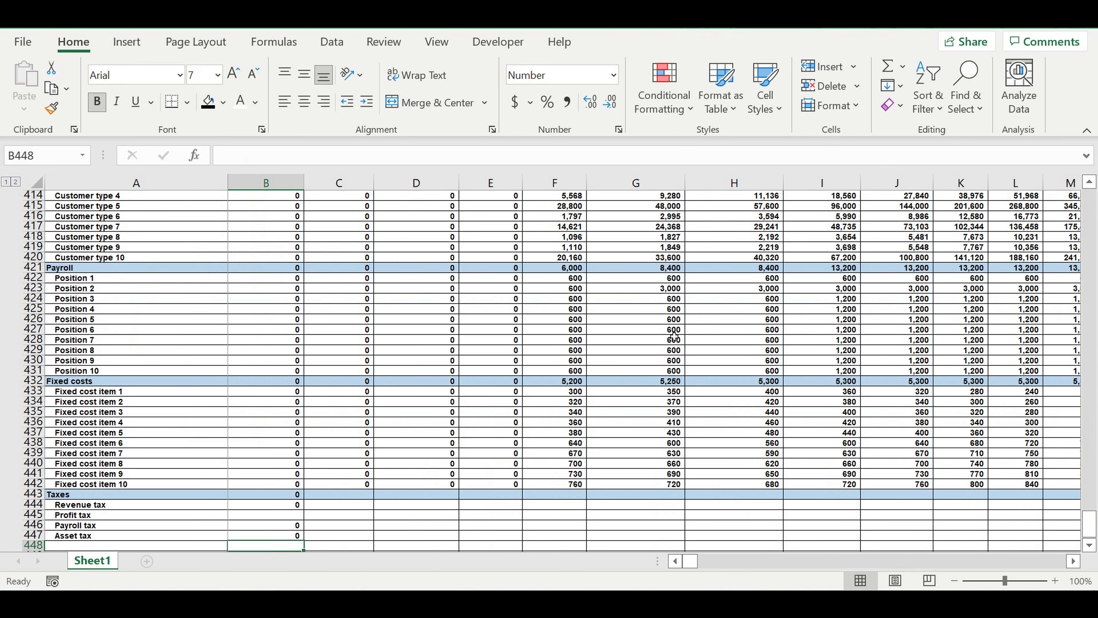
- Fill the January tax total, revenue, payroll and asset tax formulas in rows 443 to 447 across all months to column DQ
{"action": "scroll", "coordinate": [428, 405], "scroll_direction": "down", "scroll_amount": 2}
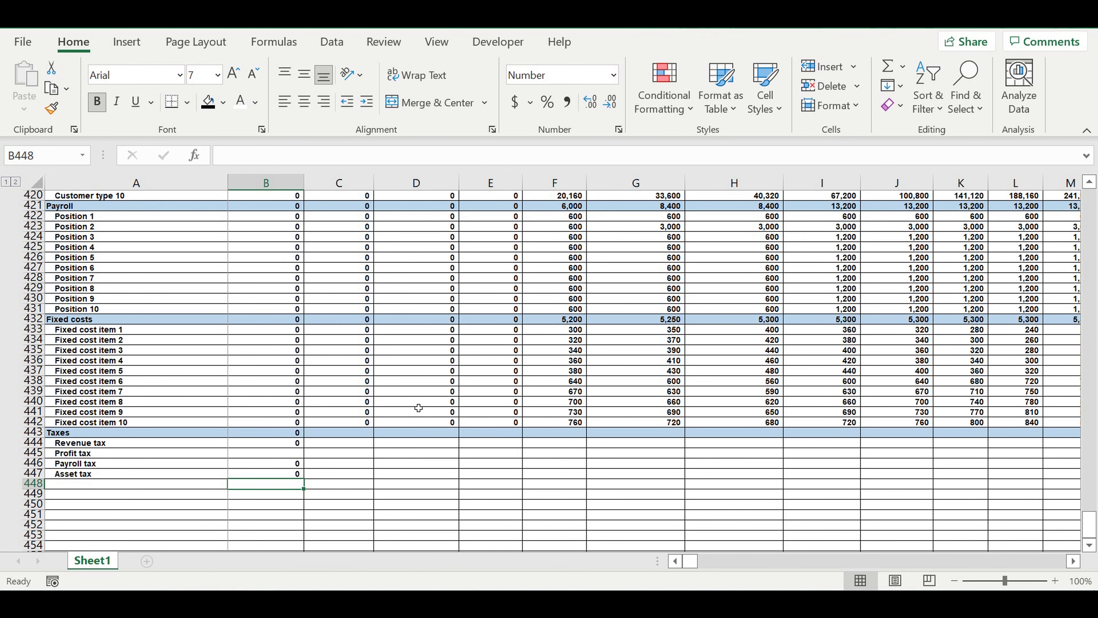
{"action": "scroll", "coordinate": [314, 447], "scroll_direction": "down", "scroll_amount": 1}
{"action": "left_click_drag", "start_coordinate": [281, 402], "coordinate": [925, 426]}
{"action": "left_click_drag", "start_coordinate": [1064, 439], "coordinate": [688, 437]}
{"action": "left_click_drag", "start_coordinate": [808, 562], "coordinate": [749, 570]}
{"action": "left_click_drag", "start_coordinate": [652, 299], "coordinate": [816, 389]}
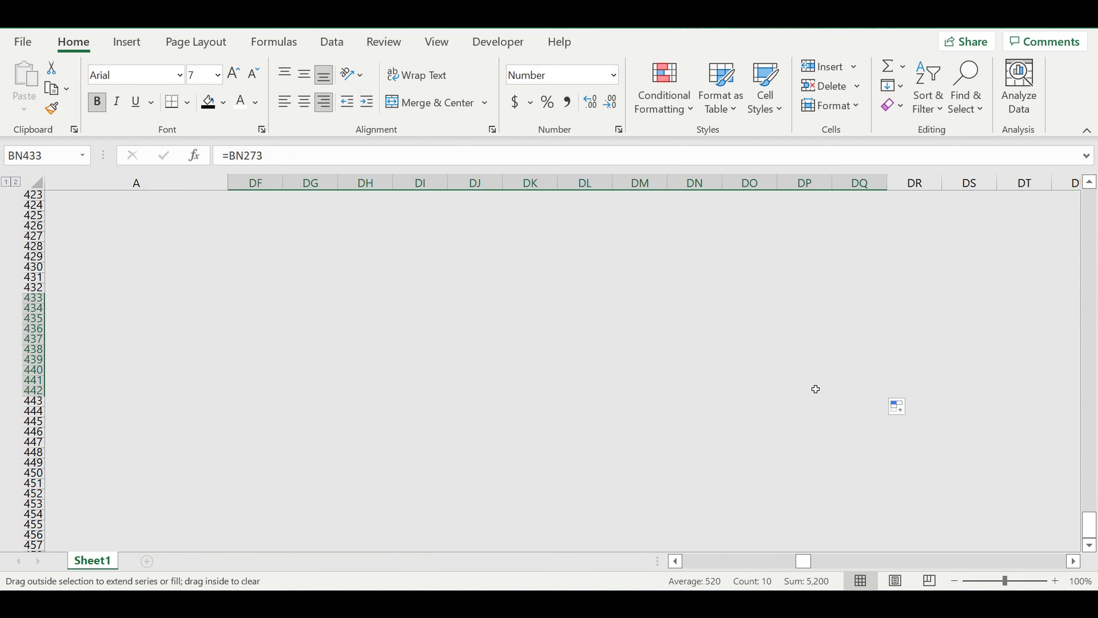
{"action": "left_click", "coordinate": [609, 472]}
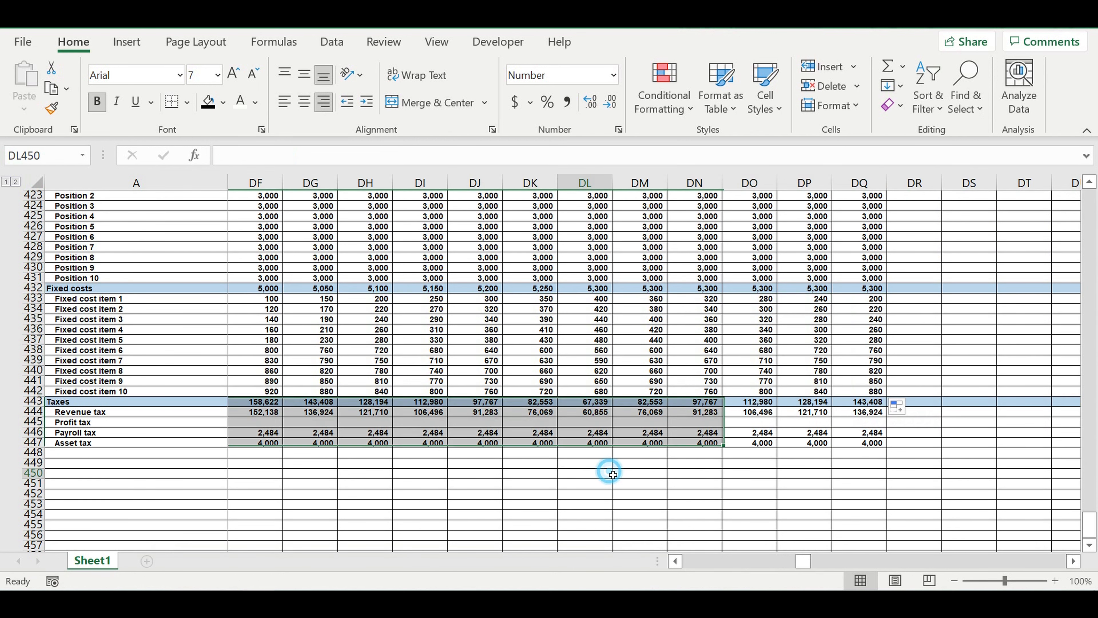
- Label A448, directly below the asset tax row, "Result from operating activity" and remove its indent
{"action": "left_click_drag", "start_coordinate": [804, 561], "coordinate": [512, 561]}
{"action": "left_click", "coordinate": [60, 454]}
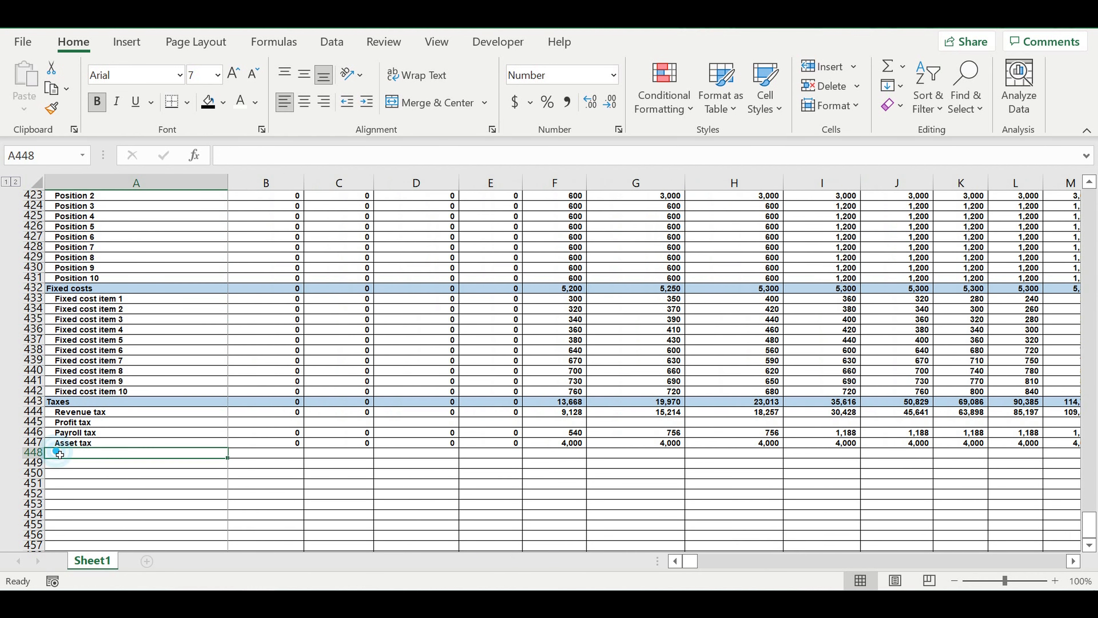
{"action": "type", "text": "Resul"}
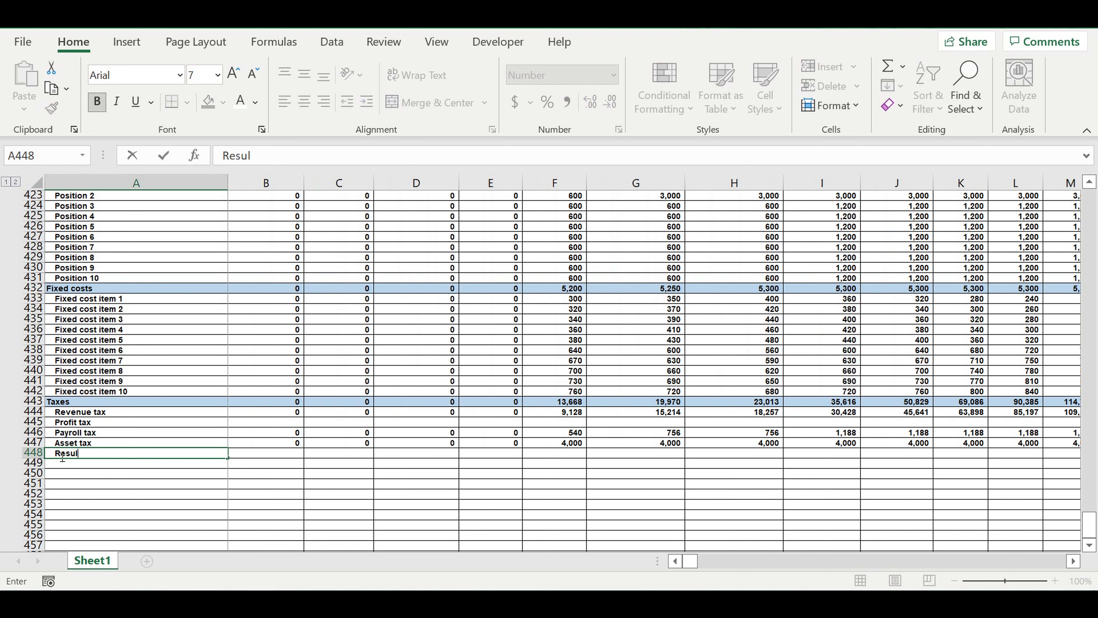
{"action": "type", "text": "t from operatin"}
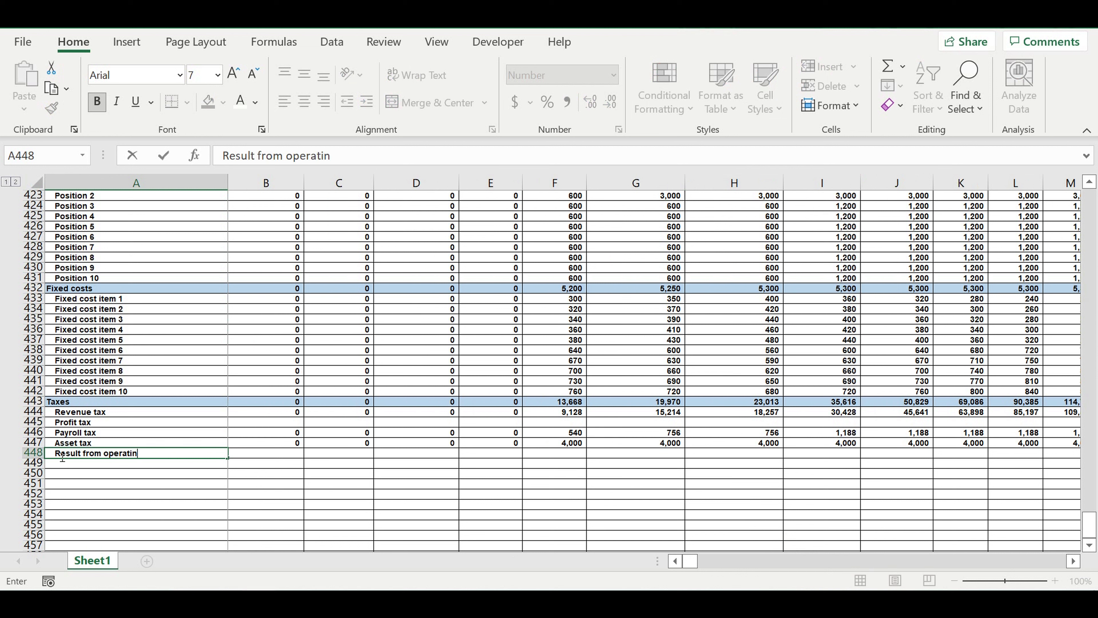
{"action": "type", "text": "g activity"}
{"action": "key", "text": "Return"}
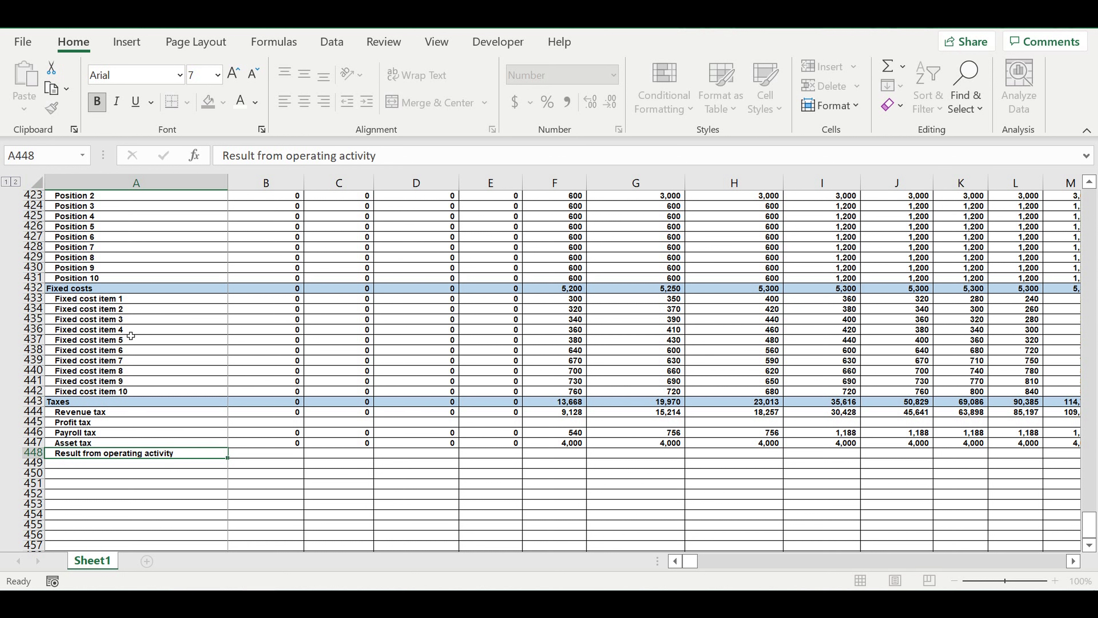
{"action": "left_click", "coordinate": [109, 452]}
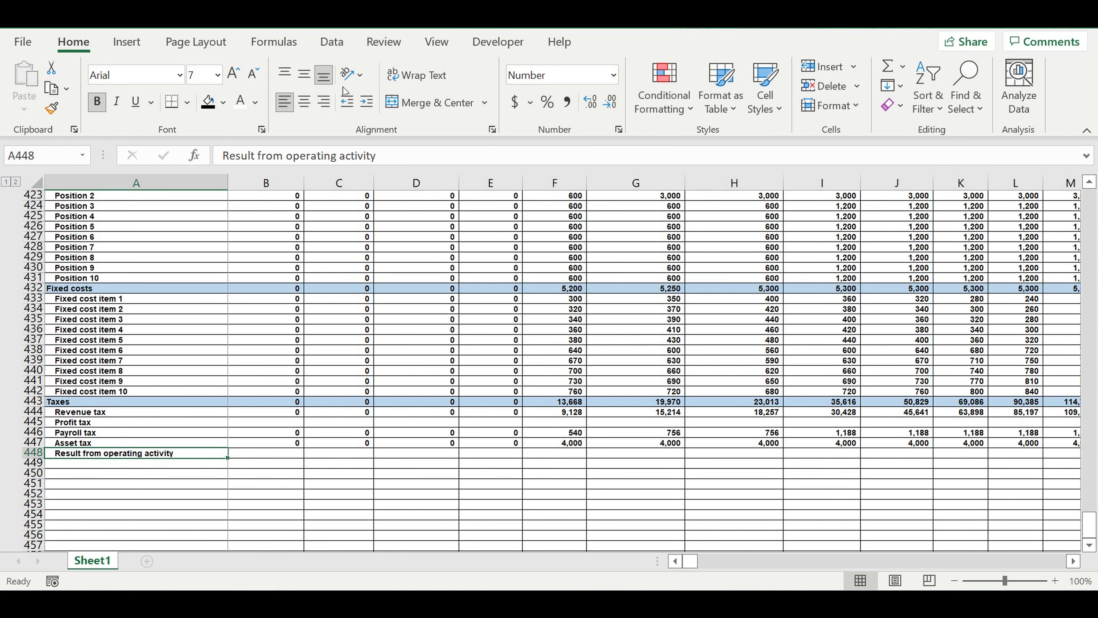
{"action": "left_click", "coordinate": [346, 103]}
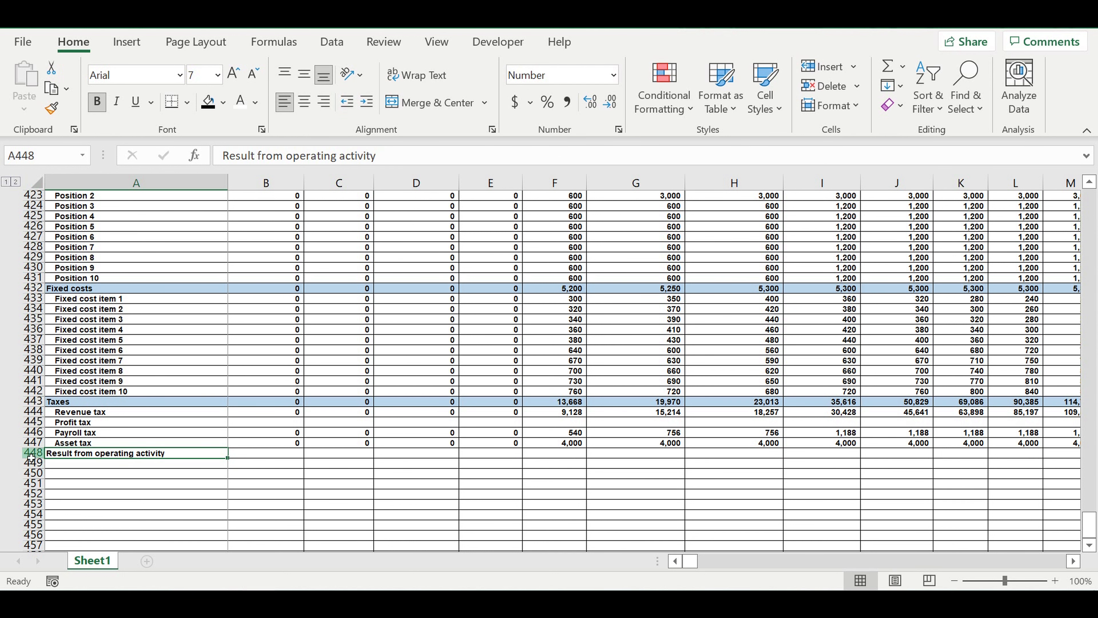
- Fill the entire operating activity result row 448 with the standard yellow color
{"action": "left_click", "coordinate": [32, 453]}
{"action": "left_click", "coordinate": [223, 103]}
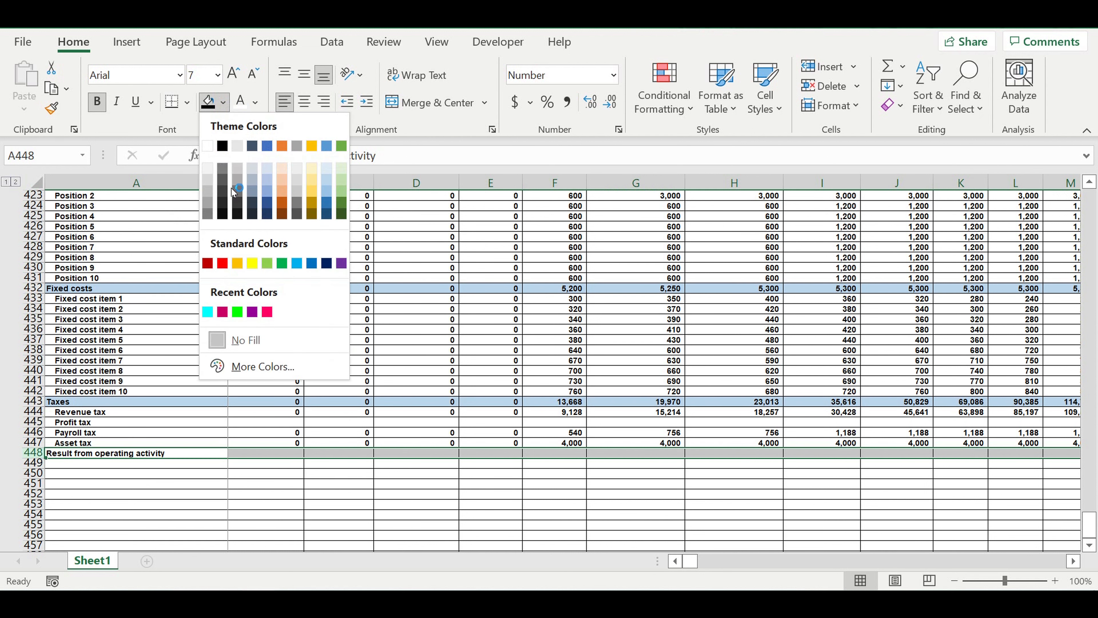
{"action": "left_click", "coordinate": [253, 262]}
{"action": "left_click", "coordinate": [286, 482]}
- Start the January operating result formula in B448, subtracting direct costs and payroll from total revenues, =B399-B410-B421-
{"action": "left_click", "coordinate": [278, 454]}
{"action": "type", "text": "="}
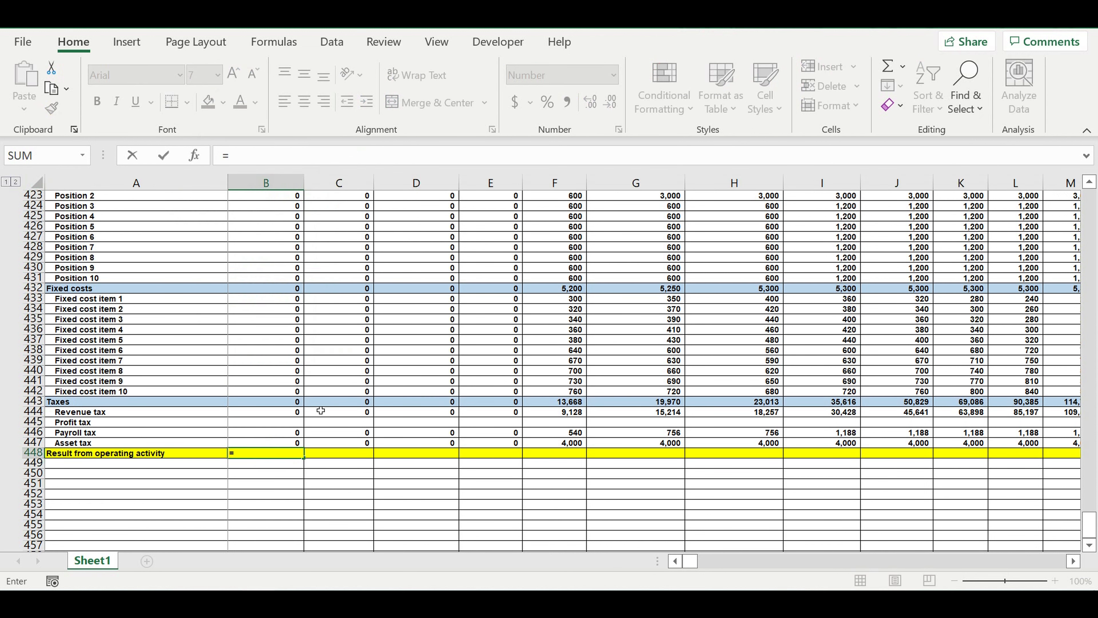
{"action": "scroll", "coordinate": [320, 410], "scroll_direction": "up", "scroll_amount": 2}
{"action": "scroll", "coordinate": [321, 410], "scroll_direction": "up", "scroll_amount": 13}
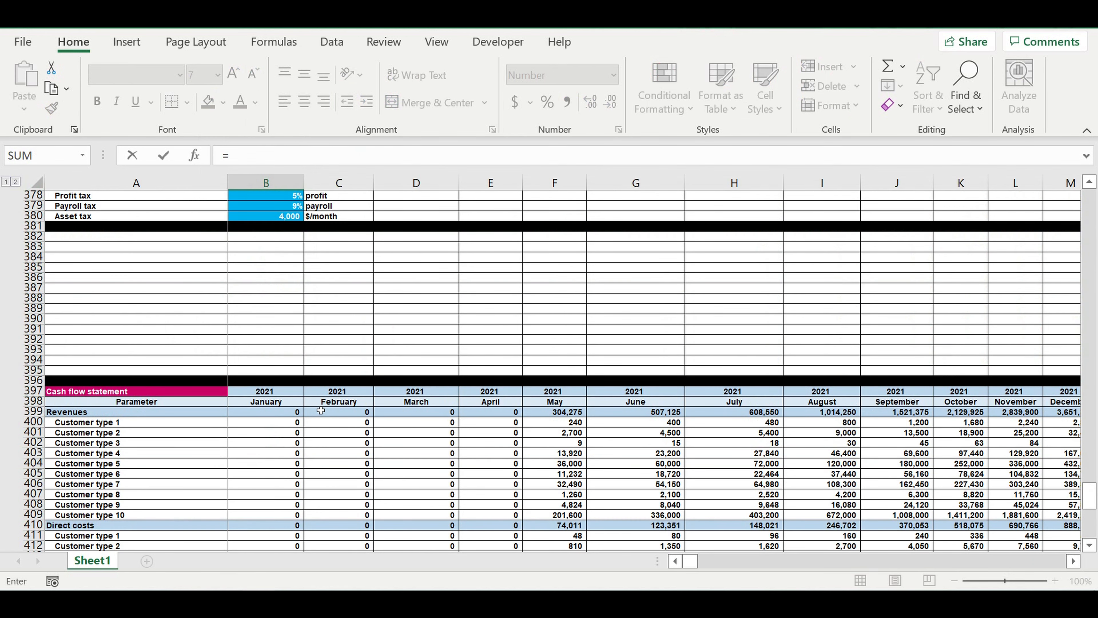
{"action": "scroll", "coordinate": [320, 410], "scroll_direction": "up", "scroll_amount": 5}
{"action": "scroll", "coordinate": [320, 410], "scroll_direction": "down", "scroll_amount": 4}
{"action": "scroll", "coordinate": [320, 410], "scroll_direction": "down", "scroll_amount": 2}
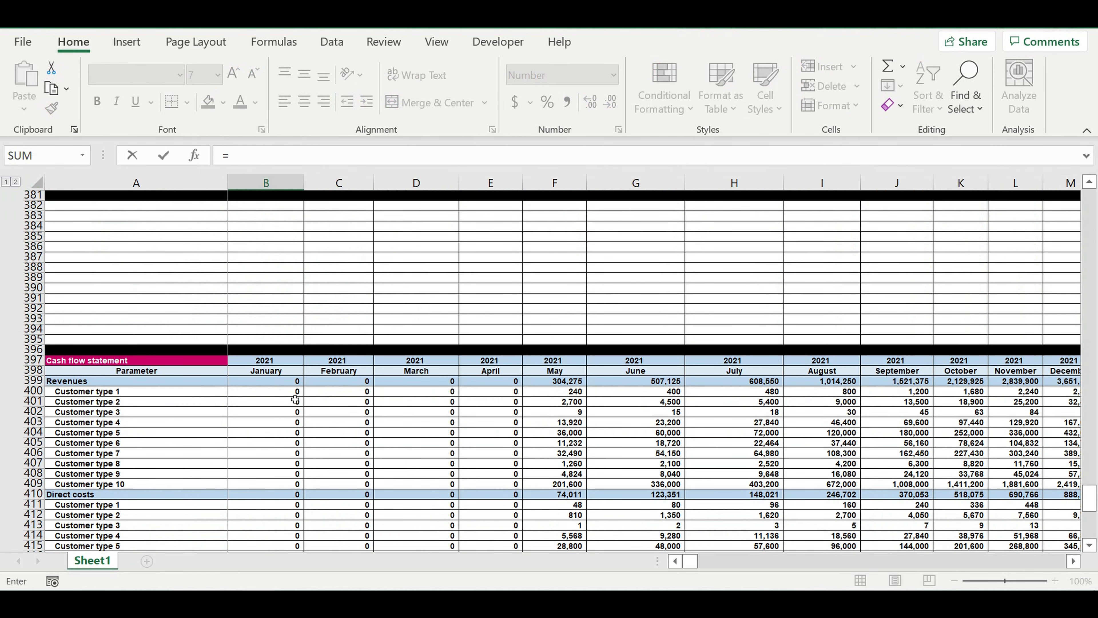
{"action": "left_click", "coordinate": [261, 383]}
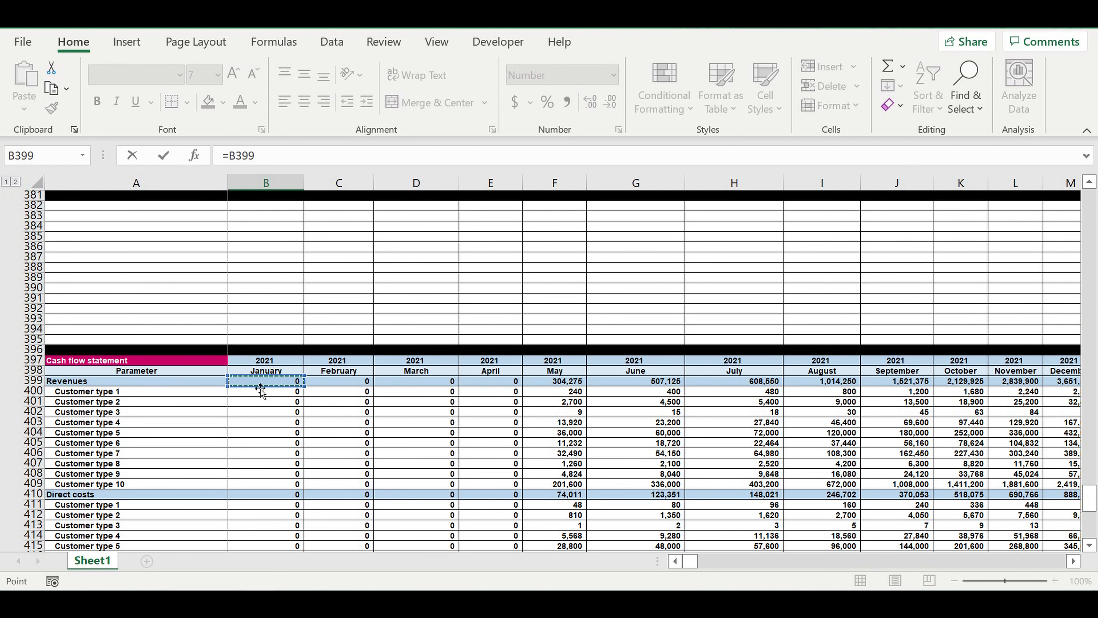
{"action": "type", "text": "-"}
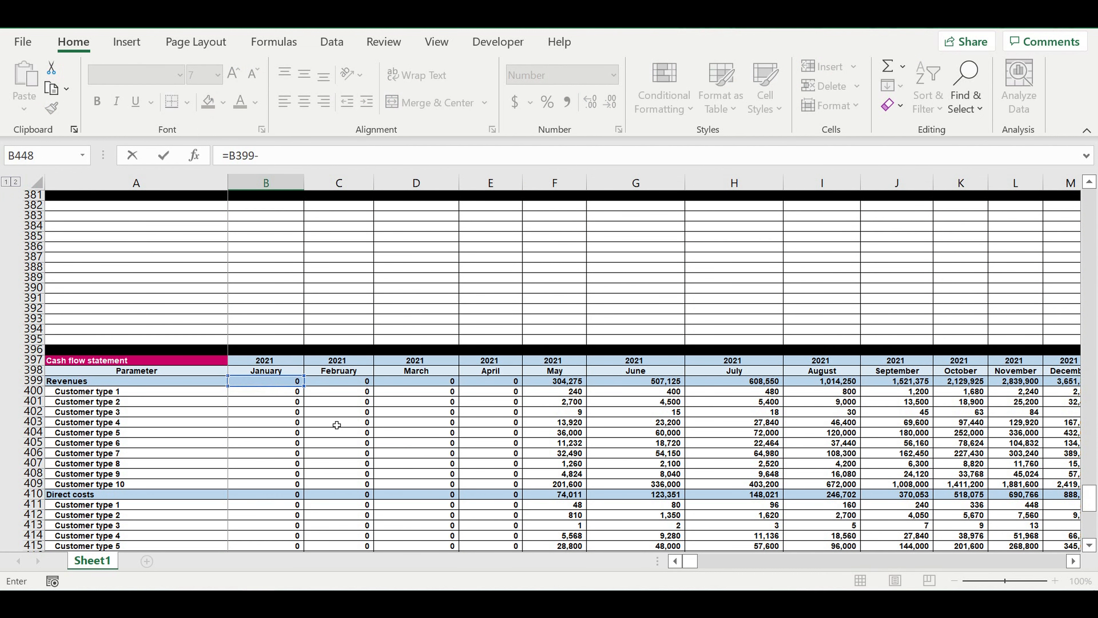
{"action": "scroll", "coordinate": [336, 426], "scroll_direction": "down", "scroll_amount": 3}
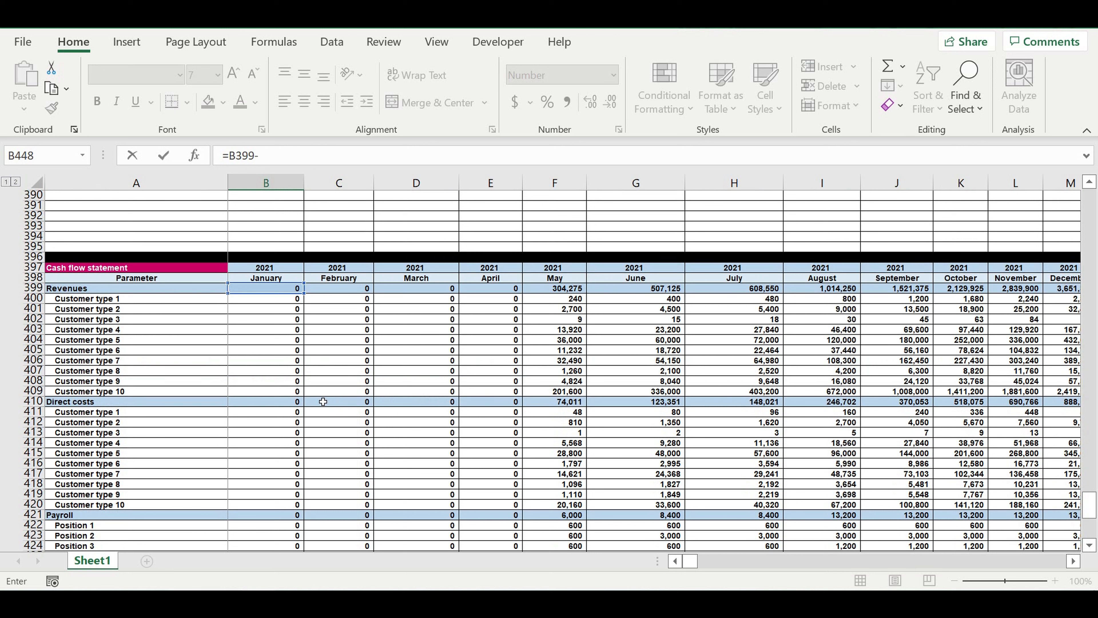
{"action": "left_click", "coordinate": [258, 404]}
{"action": "type", "text": "-"}
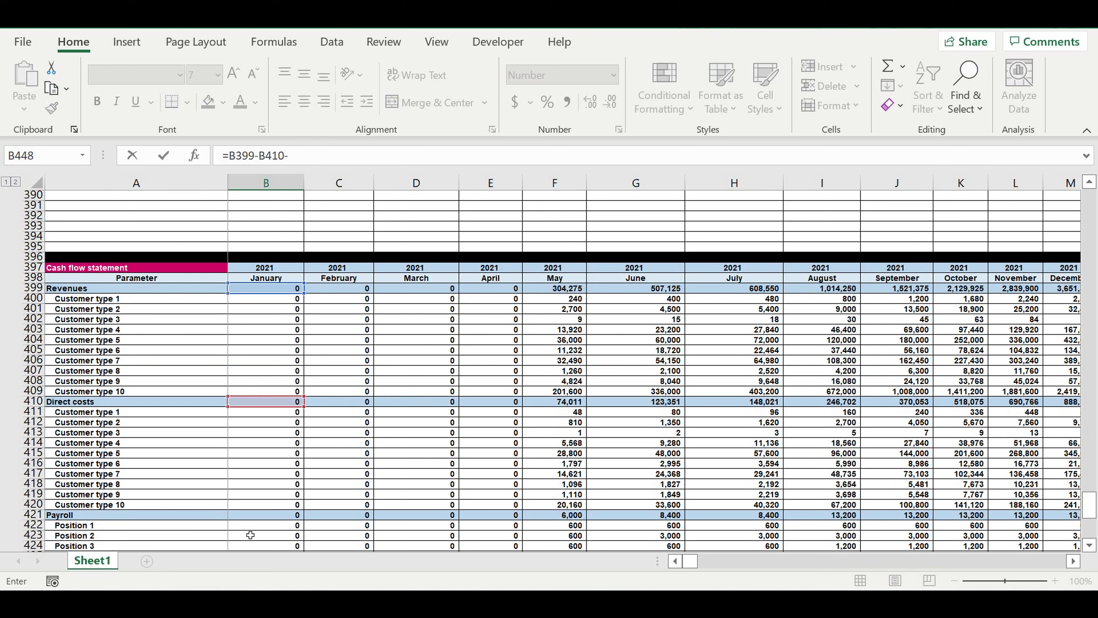
{"action": "left_click", "coordinate": [245, 515]}
{"action": "type", "text": "-"}
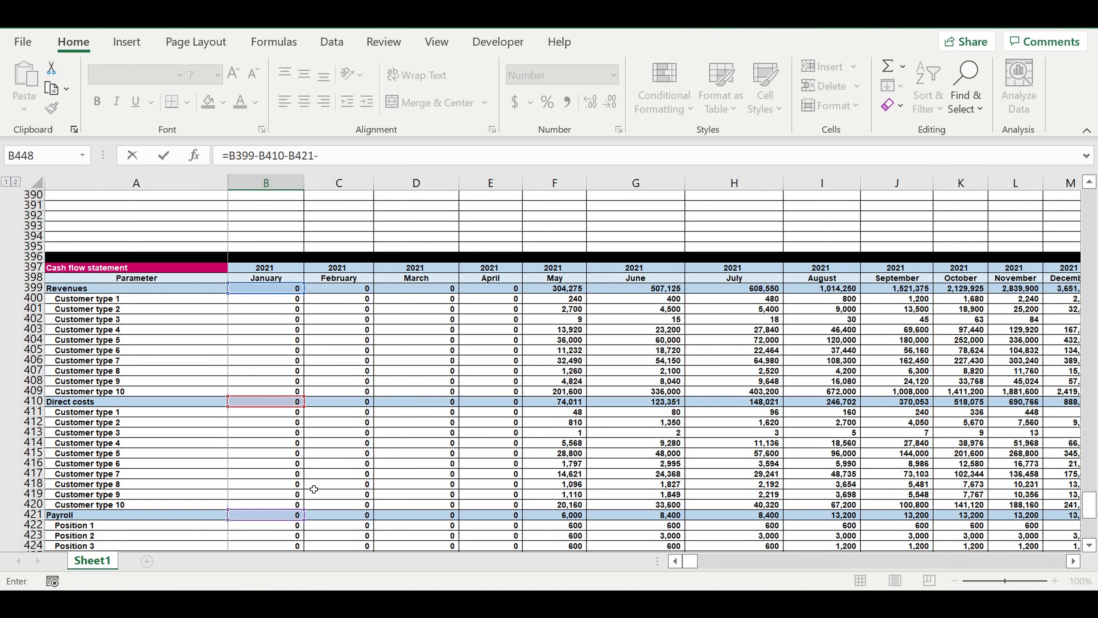
{"action": "scroll", "coordinate": [314, 489], "scroll_direction": "down", "scroll_amount": 3}
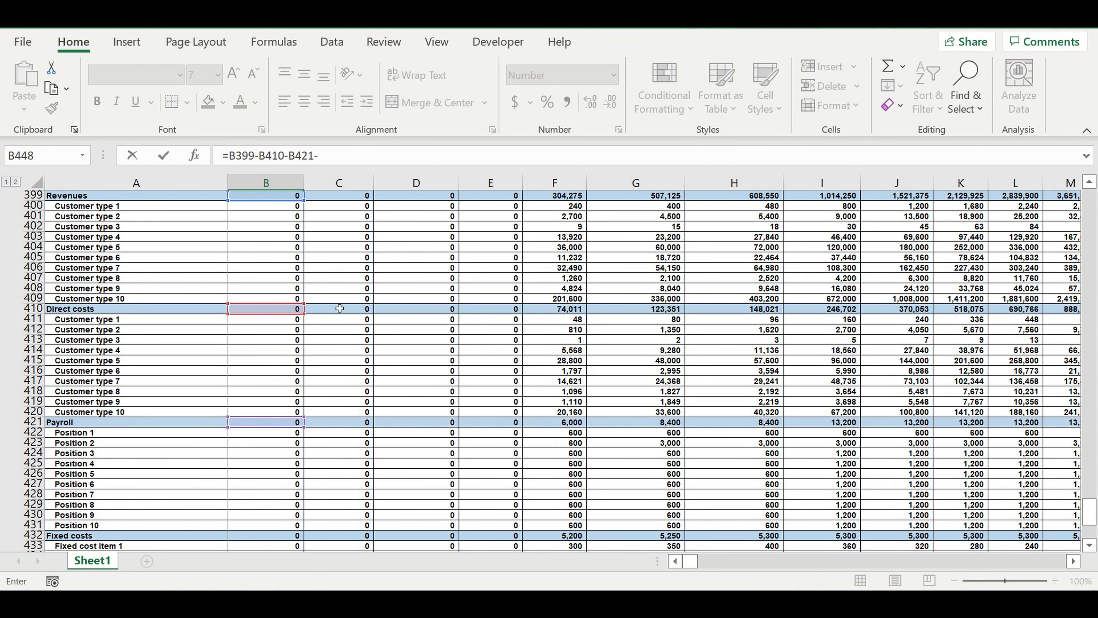
- Complete the January operating result formula in B448 by also subtracting fixed costs B432 and taxes B443
{"action": "left_click", "coordinate": [250, 540]}
{"action": "type", "text": "-"}
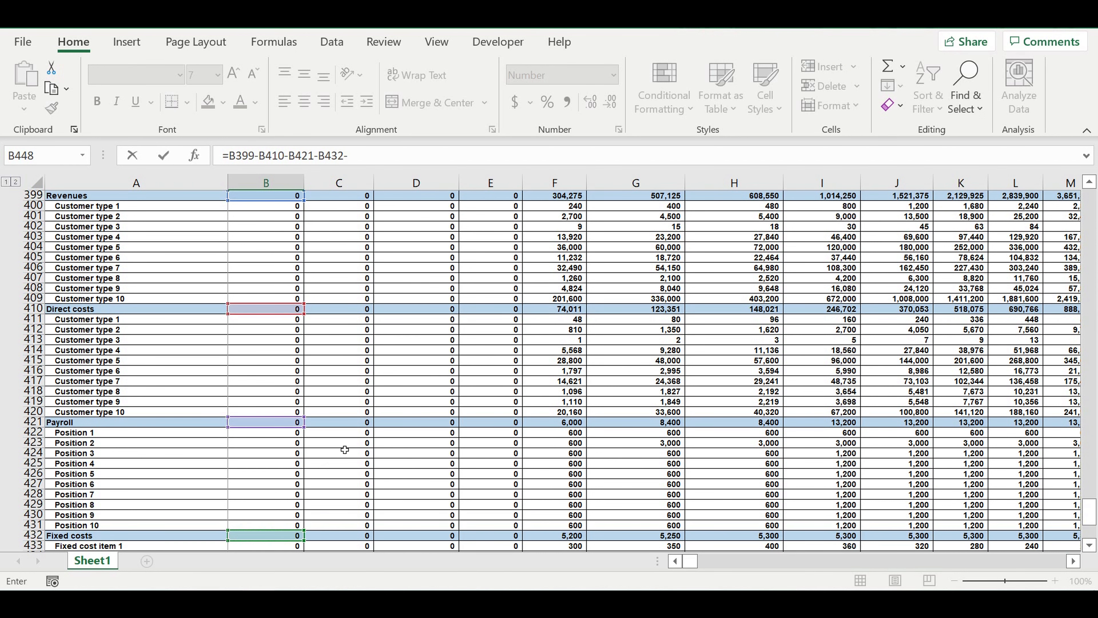
{"action": "scroll", "coordinate": [345, 450], "scroll_direction": "down", "scroll_amount": 4}
{"action": "scroll", "coordinate": [344, 450], "scroll_direction": "down", "scroll_amount": 4}
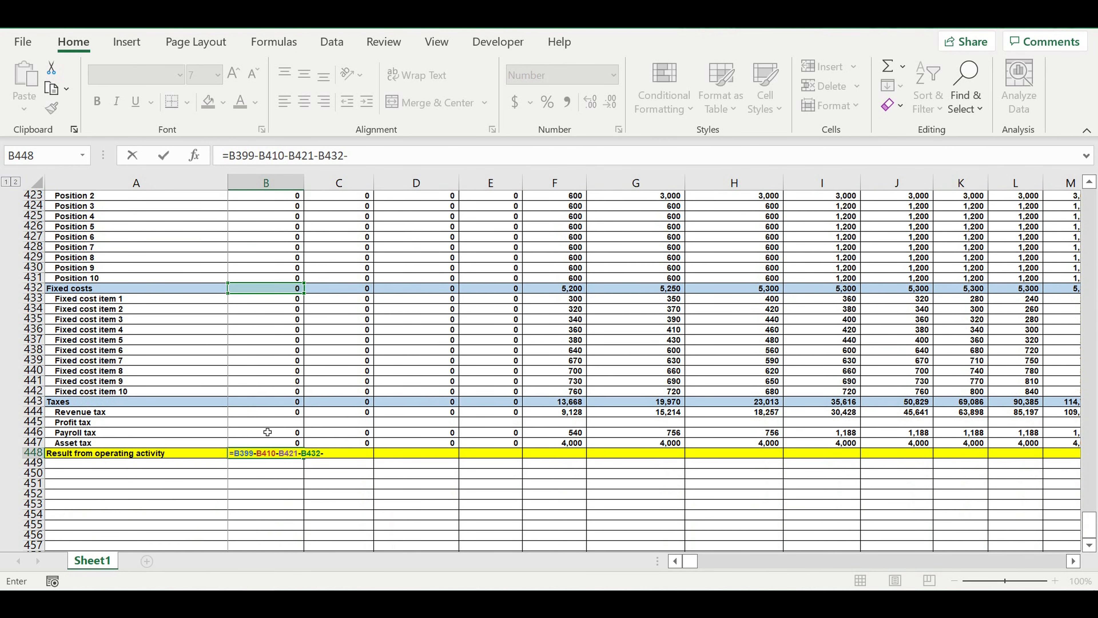
{"action": "left_click", "coordinate": [258, 405]}
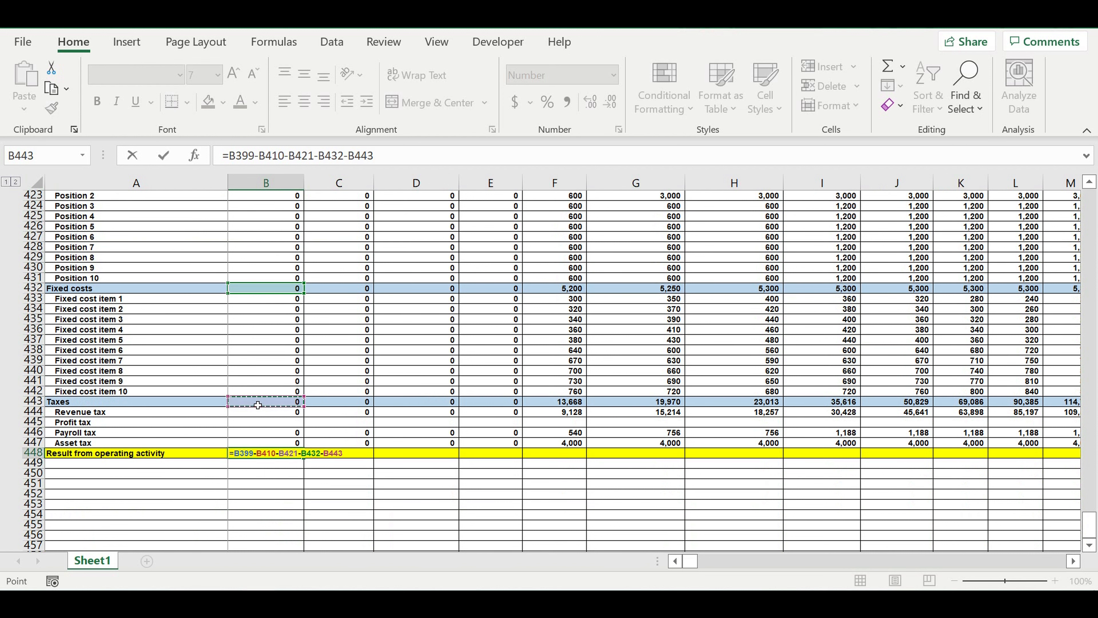
{"action": "key", "text": "Return"}
{"action": "key", "text": "Up"}
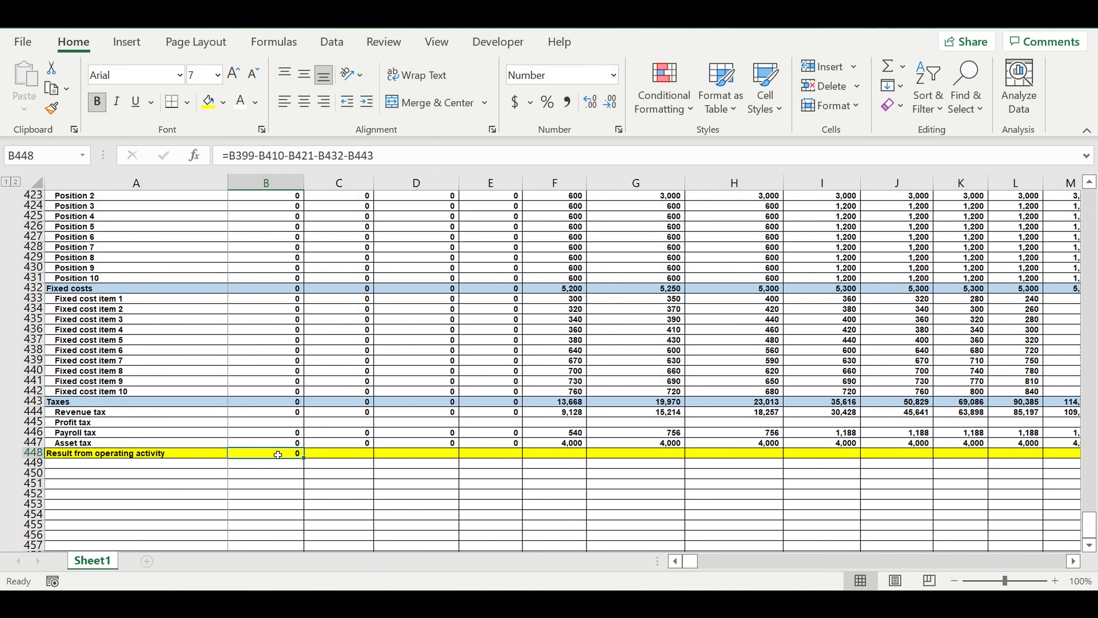
- Fill the operating result formula from B448 across all months to column DQ
{"action": "left_click_drag", "start_coordinate": [307, 463], "coordinate": [934, 454]}
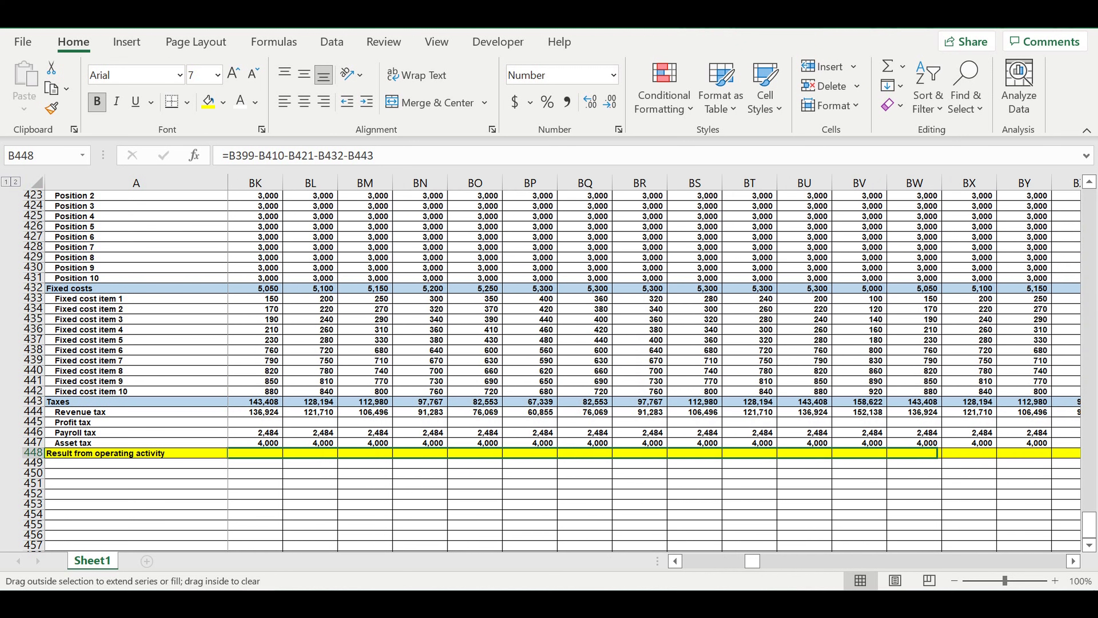
{"action": "left_click_drag", "start_coordinate": [1086, 461], "coordinate": [769, 490]}
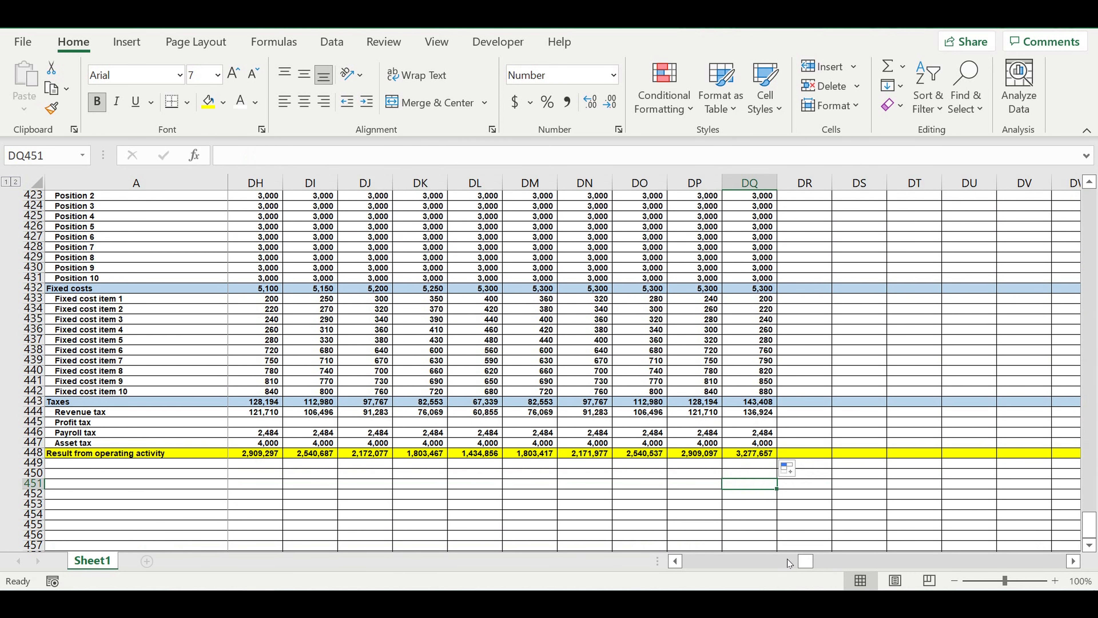
{"action": "left_click_drag", "start_coordinate": [805, 561], "coordinate": [482, 560]}
{"action": "left_click", "coordinate": [446, 486]}
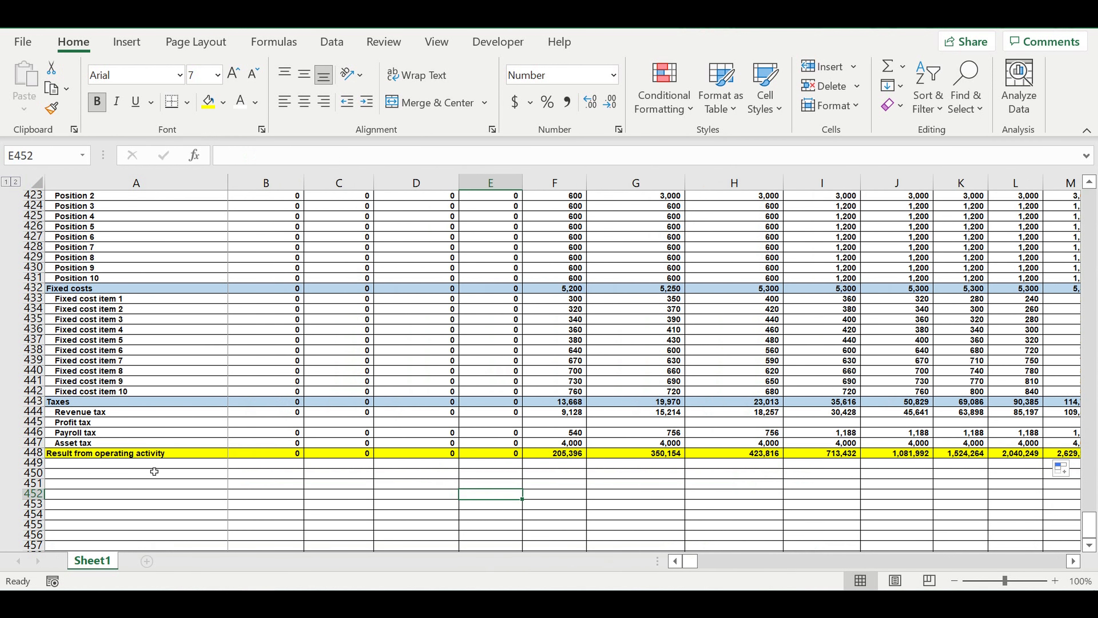
- Label A449, directly below the operating result, "Investment" and fill the entire row with the light blue used for the section headings
{"action": "left_click", "coordinate": [108, 464]}
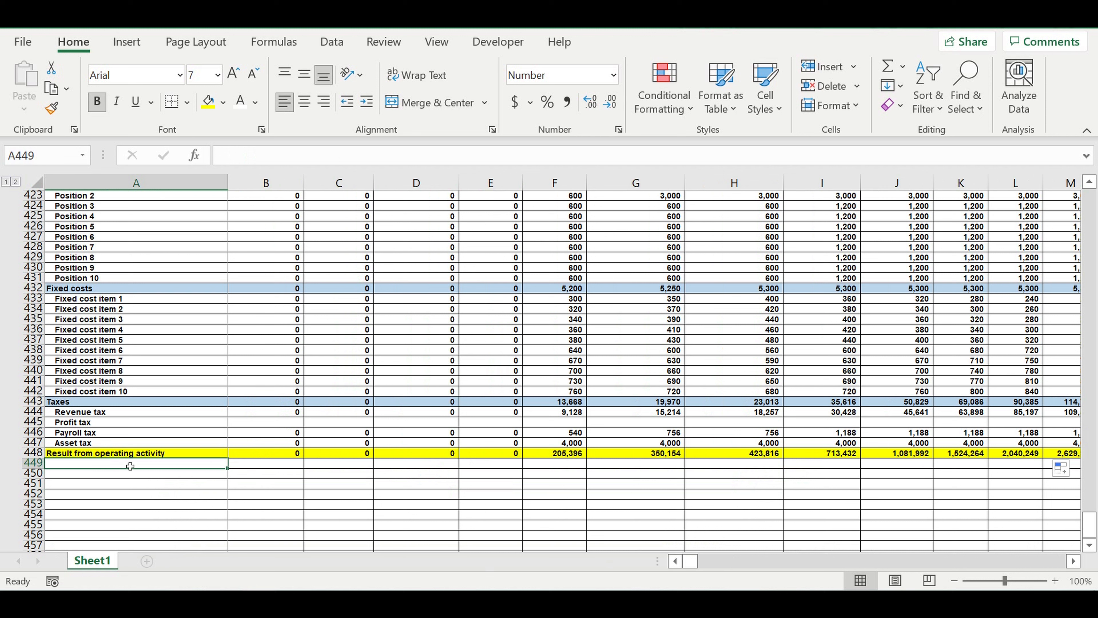
{"action": "type", "text": "Investment"}
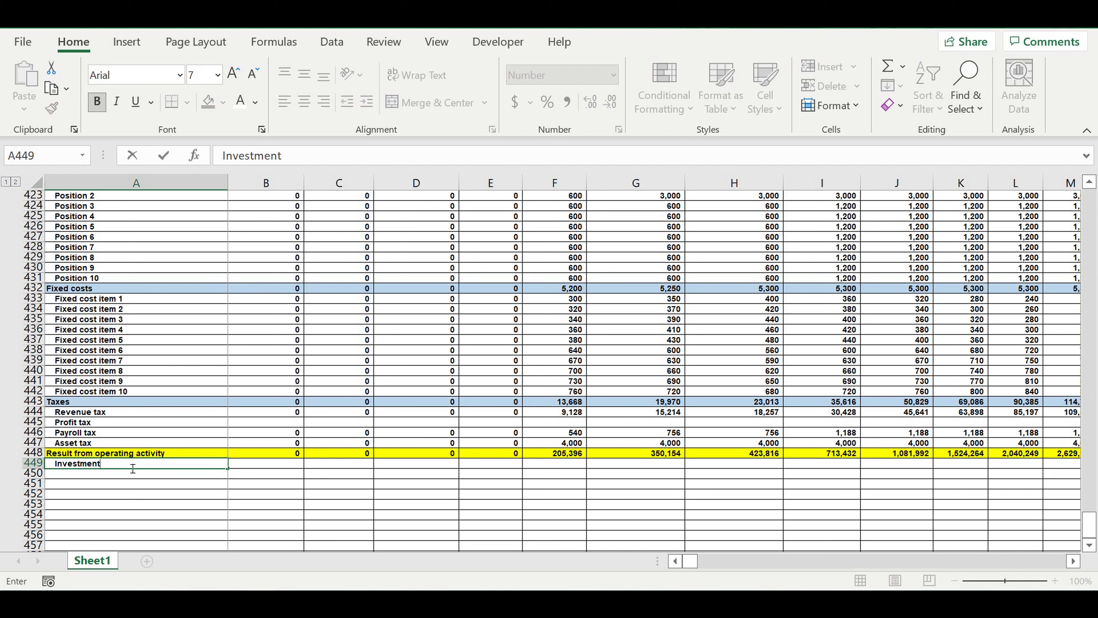
{"action": "key", "text": "Return"}
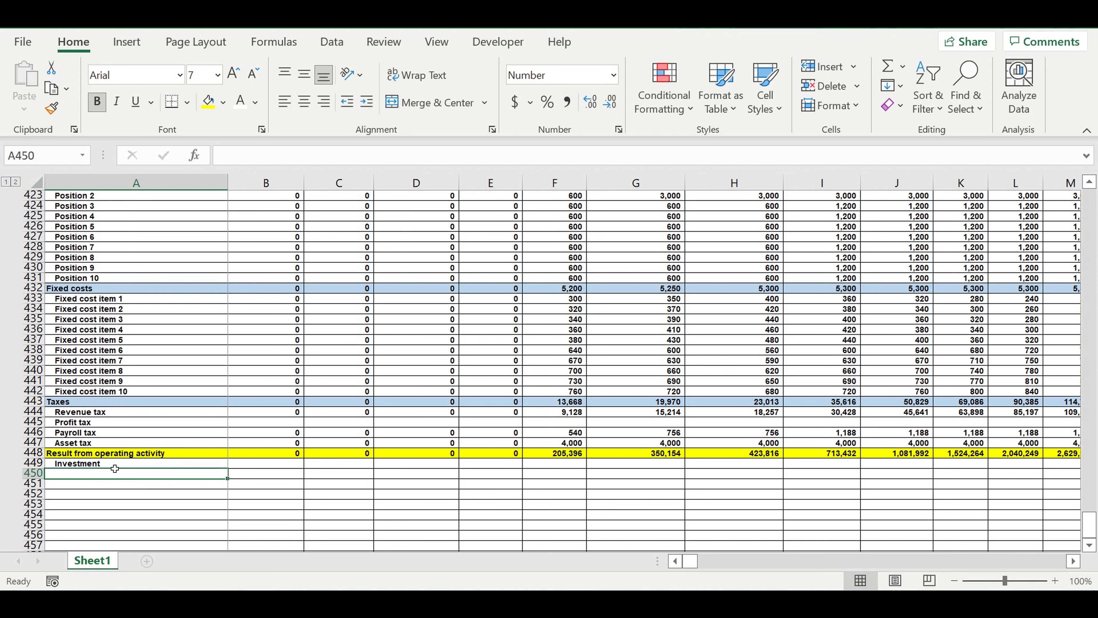
{"action": "left_click", "coordinate": [32, 463]}
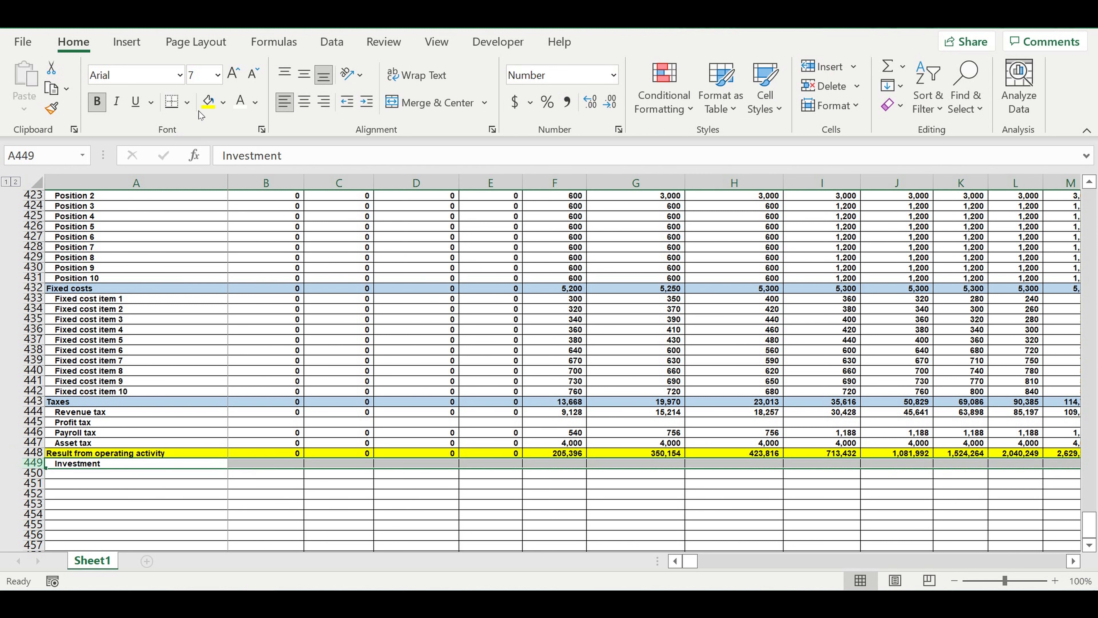
{"action": "left_click", "coordinate": [224, 102]}
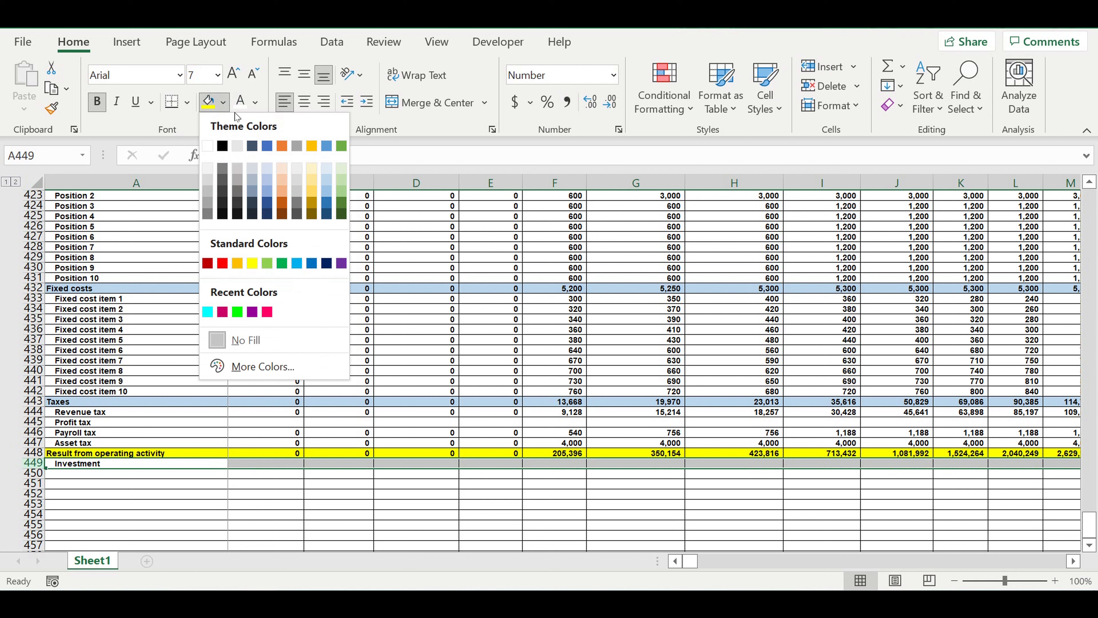
{"action": "left_click", "coordinate": [327, 182]}
- Link A450 to the first item name in the monthly investment plan with =A321 and indent it
{"action": "left_click", "coordinate": [131, 476]}
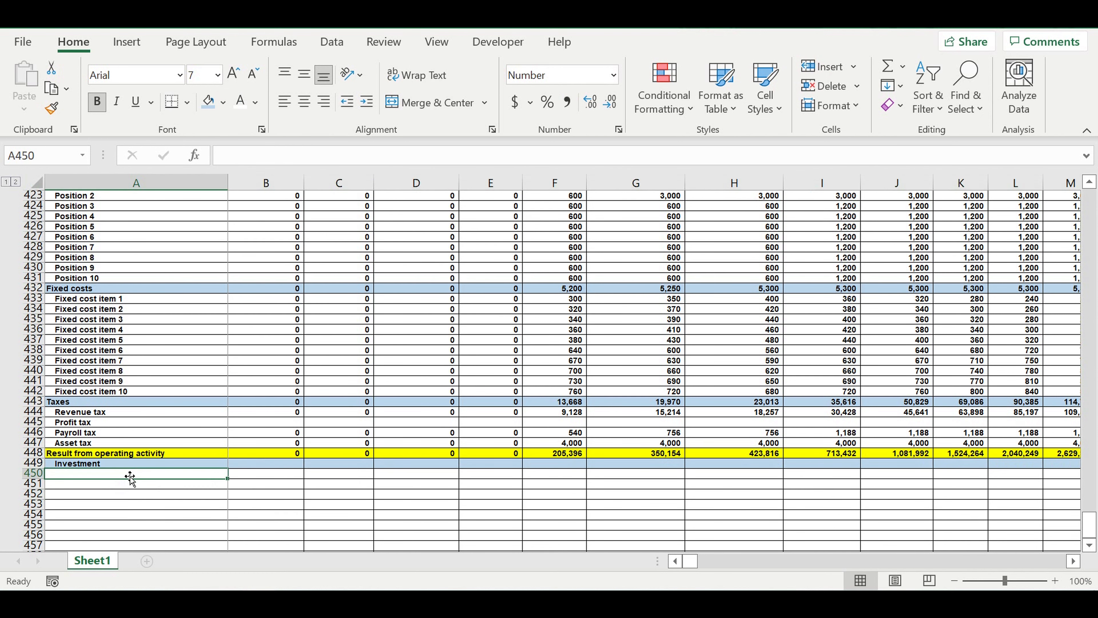
{"action": "type", "text": "="}
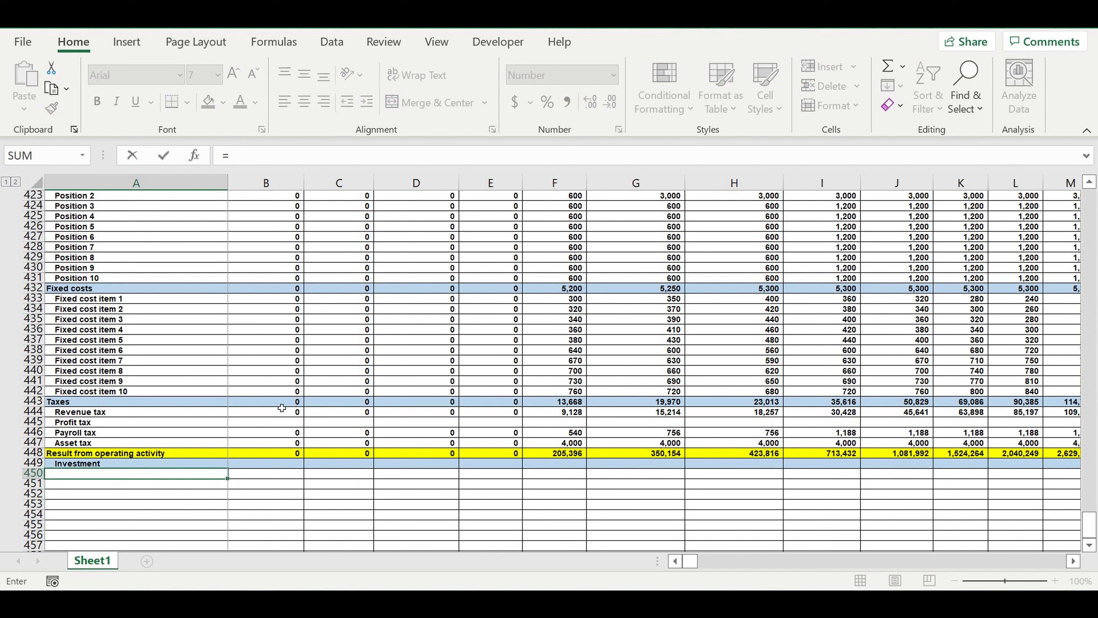
{"action": "scroll", "coordinate": [281, 408], "scroll_direction": "up", "scroll_amount": 20}
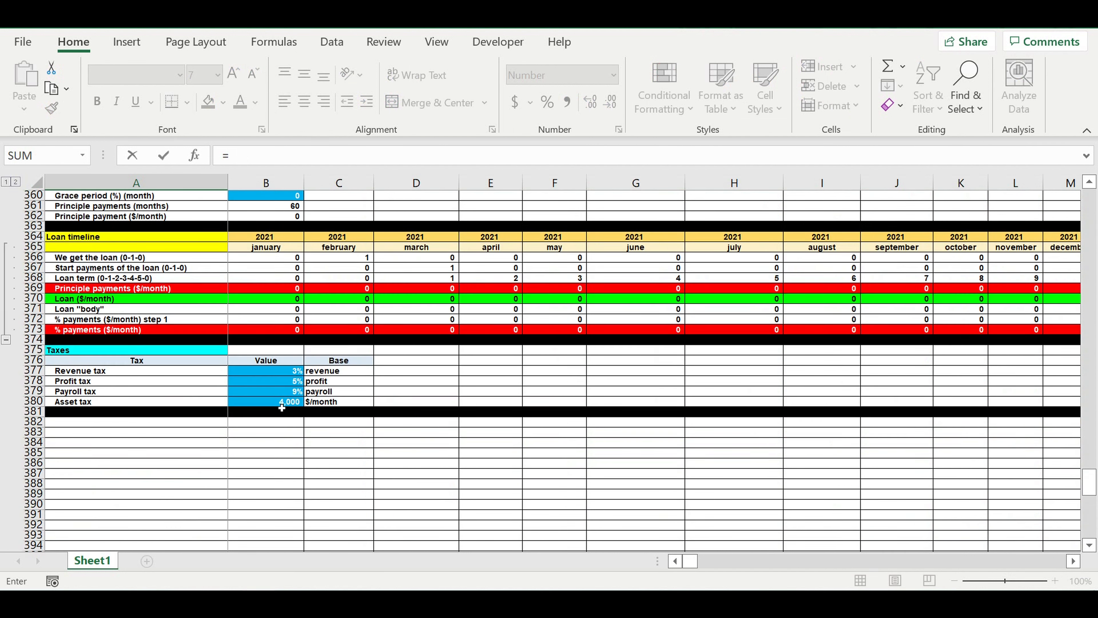
{"action": "scroll", "coordinate": [282, 408], "scroll_direction": "up", "scroll_amount": 16}
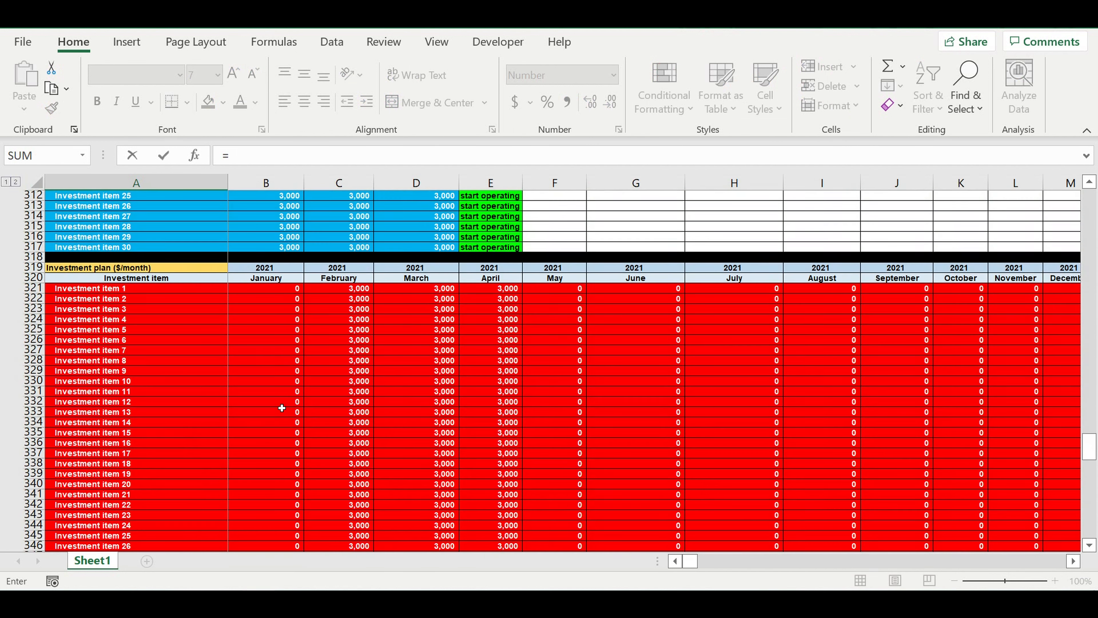
{"action": "scroll", "coordinate": [282, 408], "scroll_direction": "up", "scroll_amount": 1}
{"action": "left_click", "coordinate": [99, 321]}
{"action": "key", "text": "Return"}
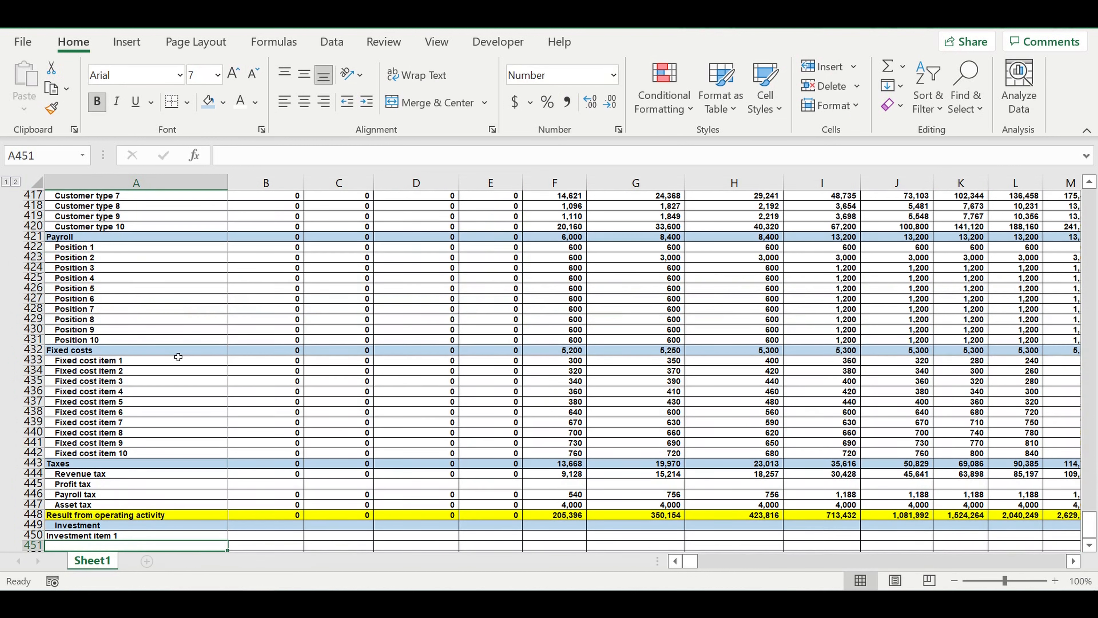
{"action": "scroll", "coordinate": [210, 389], "scroll_direction": "down", "scroll_amount": 7}
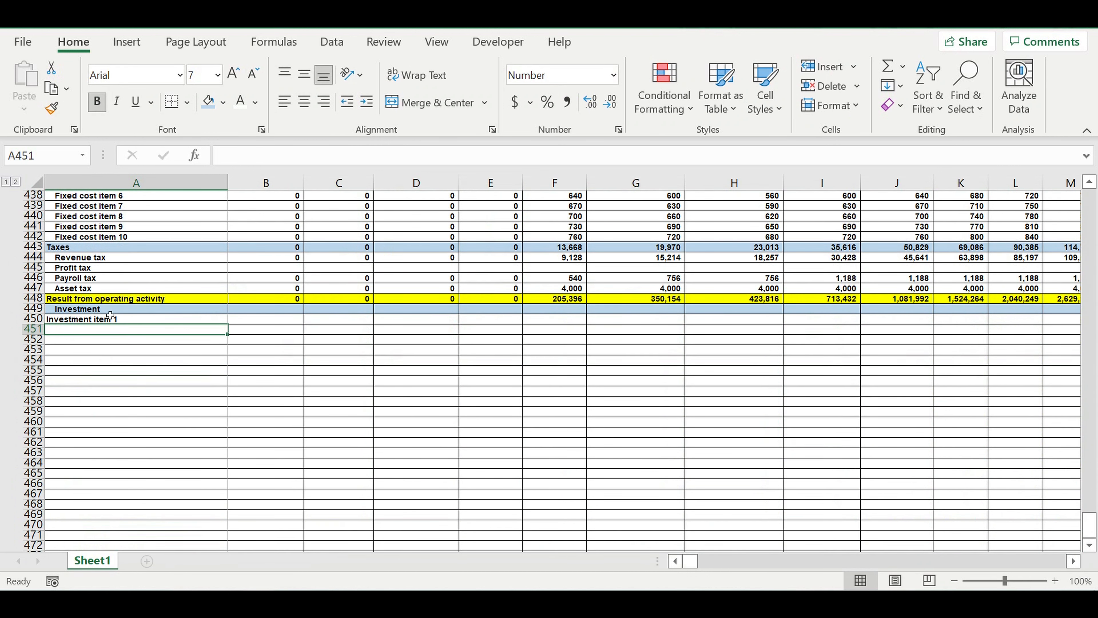
{"action": "left_click", "coordinate": [101, 319]}
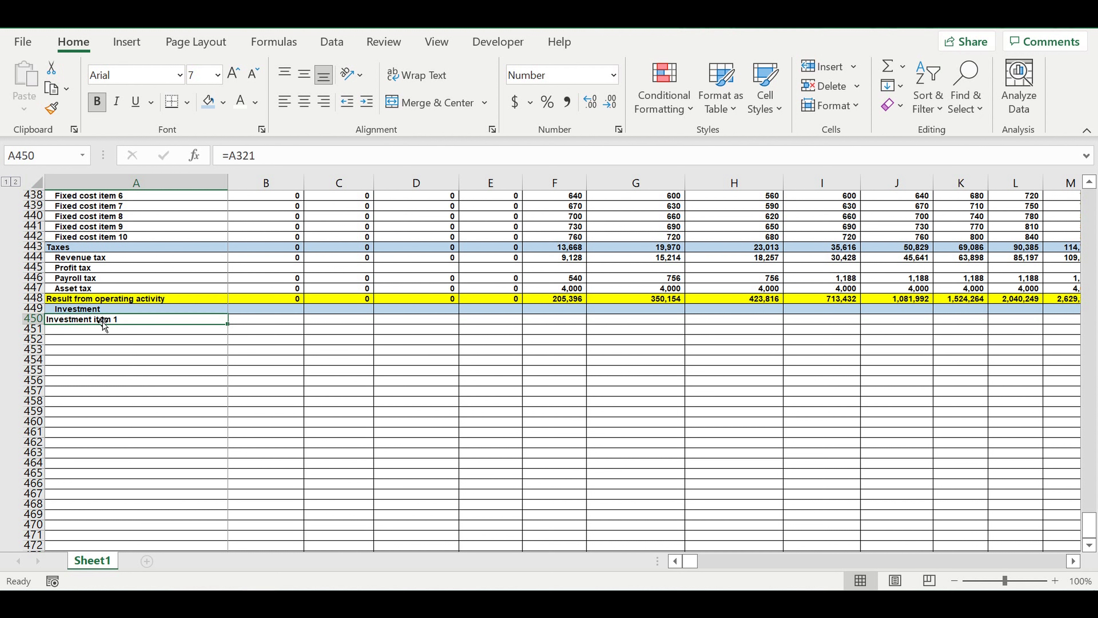
{"action": "left_click", "coordinate": [366, 101]}
- Fill the linked investment item names down column A to Investment item 30 in row 479 and clear any surplus entries below
{"action": "left_click_drag", "start_coordinate": [233, 331], "coordinate": [244, 429]}
{"action": "scroll", "coordinate": [245, 428], "scroll_direction": "down", "scroll_amount": 5}
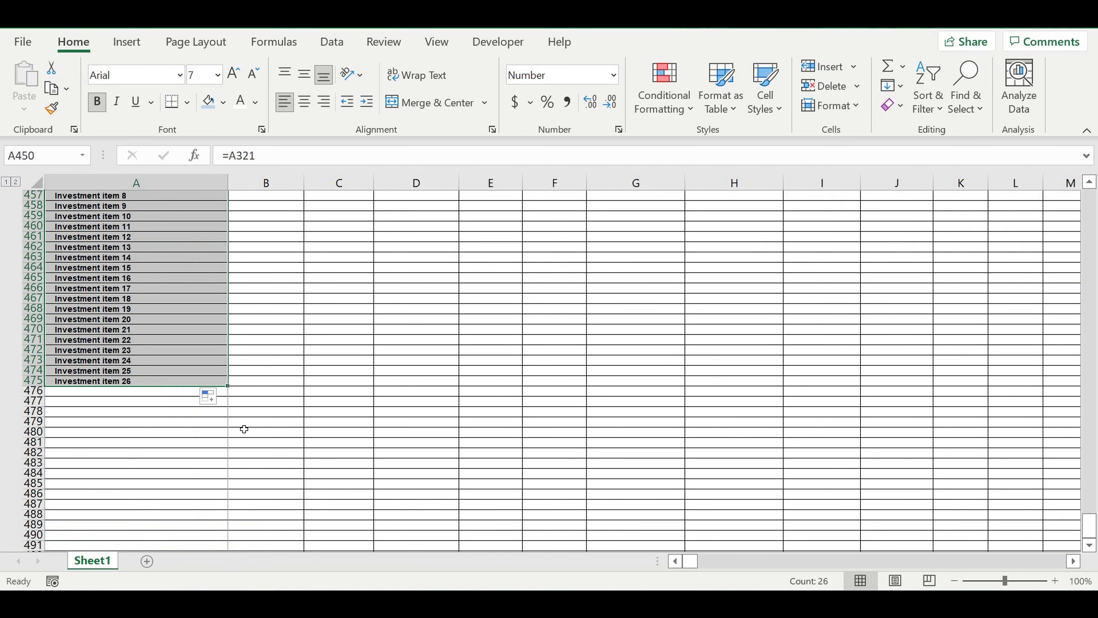
{"action": "scroll", "coordinate": [241, 388], "scroll_direction": "down", "scroll_amount": 2}
{"action": "left_click_drag", "start_coordinate": [230, 325], "coordinate": [228, 516]}
{"action": "left_click", "coordinate": [120, 372]}
{"action": "left_click_drag", "start_coordinate": [120, 375], "coordinate": [108, 526]}
{"action": "key", "text": "Delete"}
{"action": "left_click", "coordinate": [117, 421]}
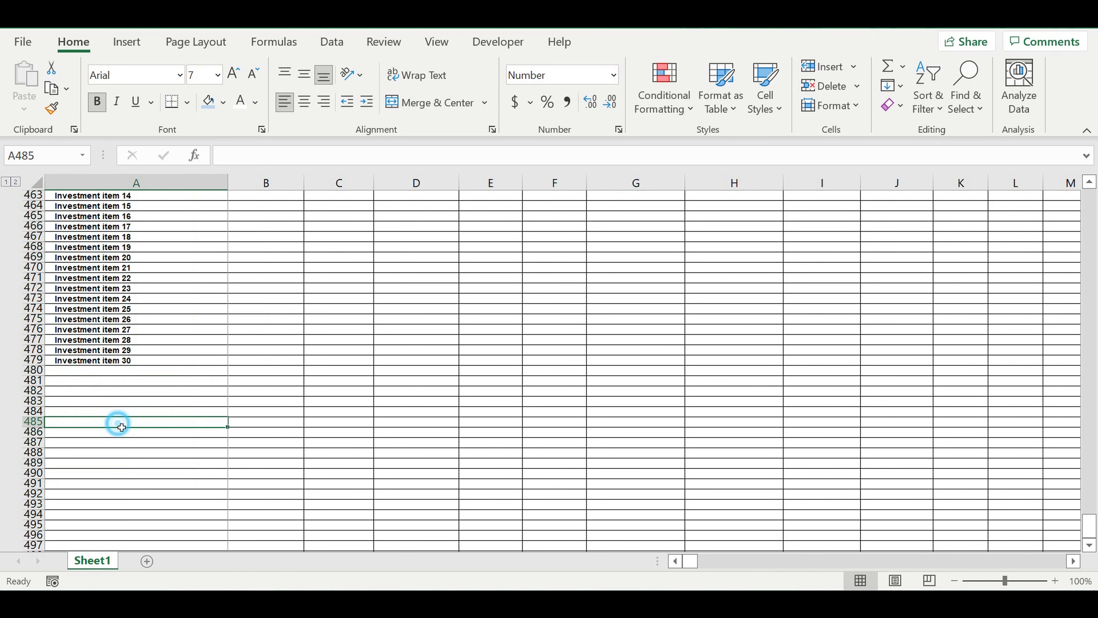
- Increase the indent of the thirty investment item names in A450:A479 by one more level
{"action": "scroll", "coordinate": [172, 400], "scroll_direction": "up", "scroll_amount": 4}
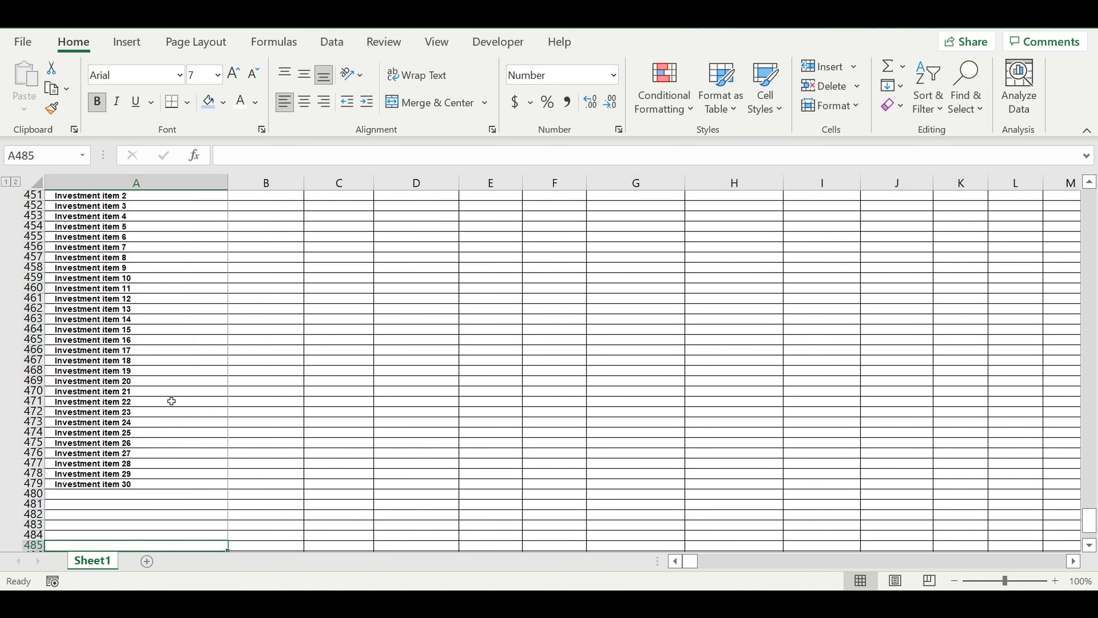
{"action": "scroll", "coordinate": [172, 401], "scroll_direction": "up", "scroll_amount": 8}
{"action": "scroll", "coordinate": [171, 401], "scroll_direction": "down", "scroll_amount": 3}
{"action": "left_click_drag", "start_coordinate": [106, 345], "coordinate": [111, 536]}
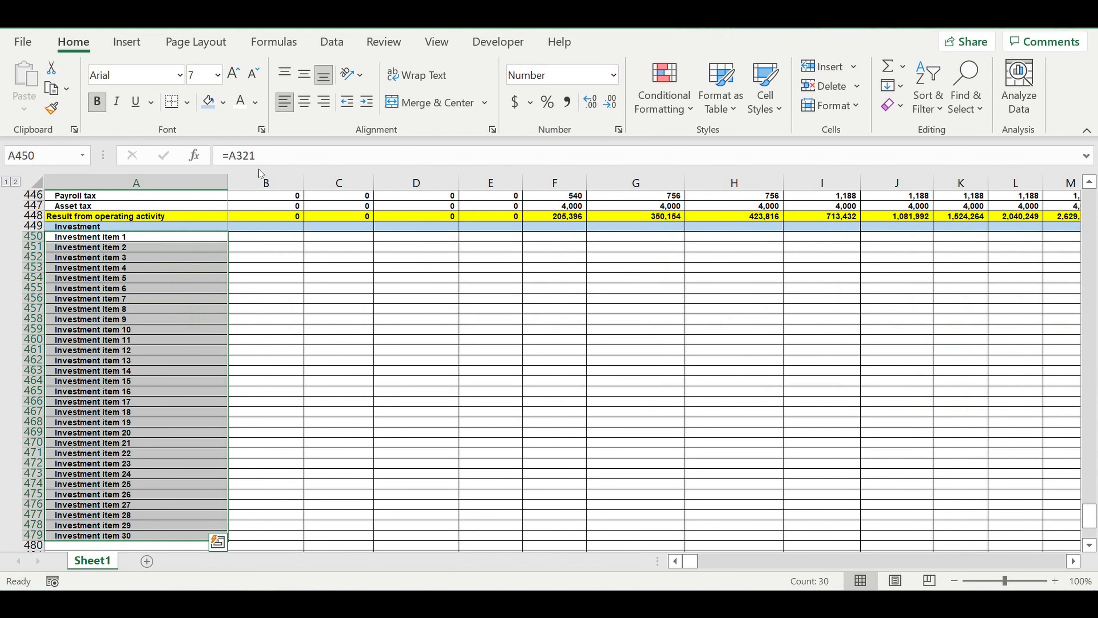
{"action": "left_click", "coordinate": [366, 102]}
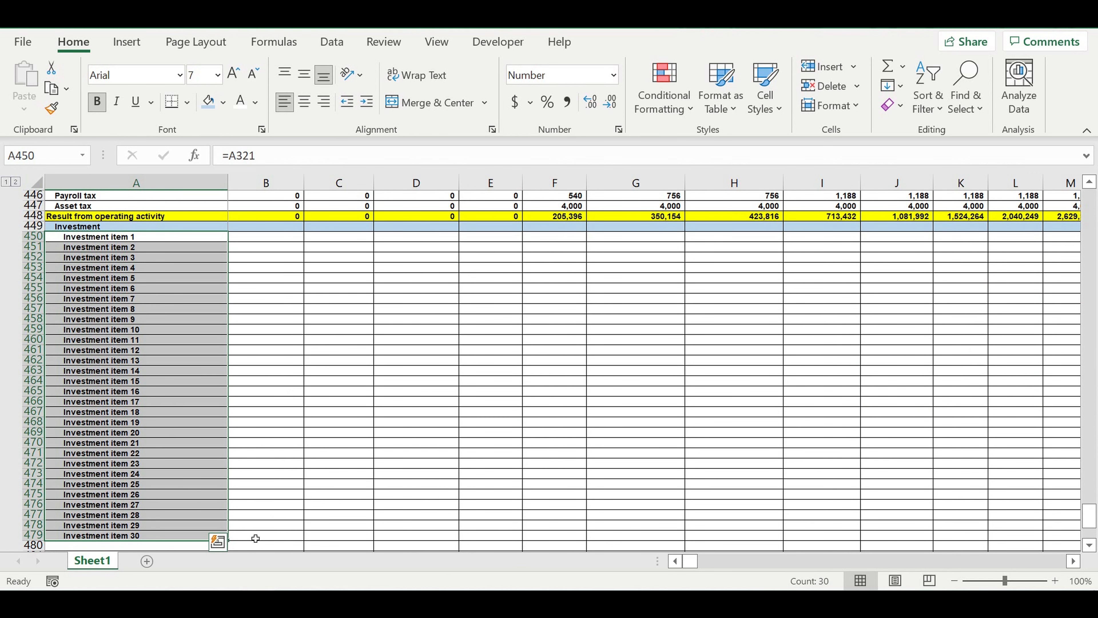
- Extend the investment item links into January column B, rows 450 to 479, then right-align them and reduce their indent
{"action": "scroll", "coordinate": [252, 504], "scroll_direction": "down", "scroll_amount": 2}
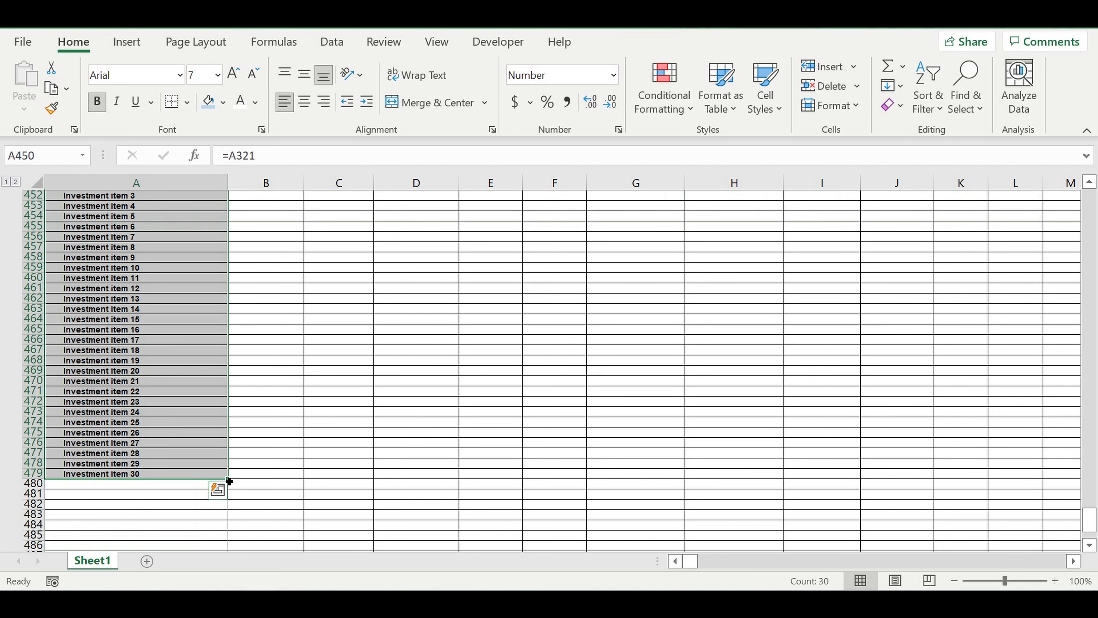
{"action": "left_click_drag", "start_coordinate": [233, 480], "coordinate": [318, 465]}
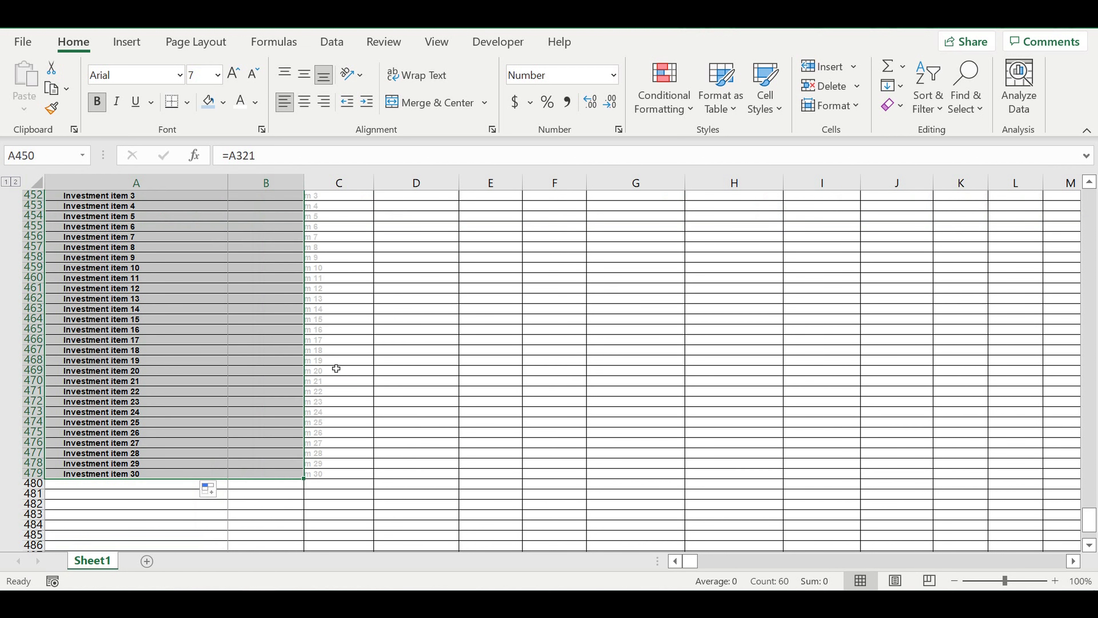
{"action": "scroll", "coordinate": [292, 282], "scroll_direction": "up", "scroll_amount": 3}
{"action": "left_click_drag", "start_coordinate": [266, 272], "coordinate": [271, 565]}
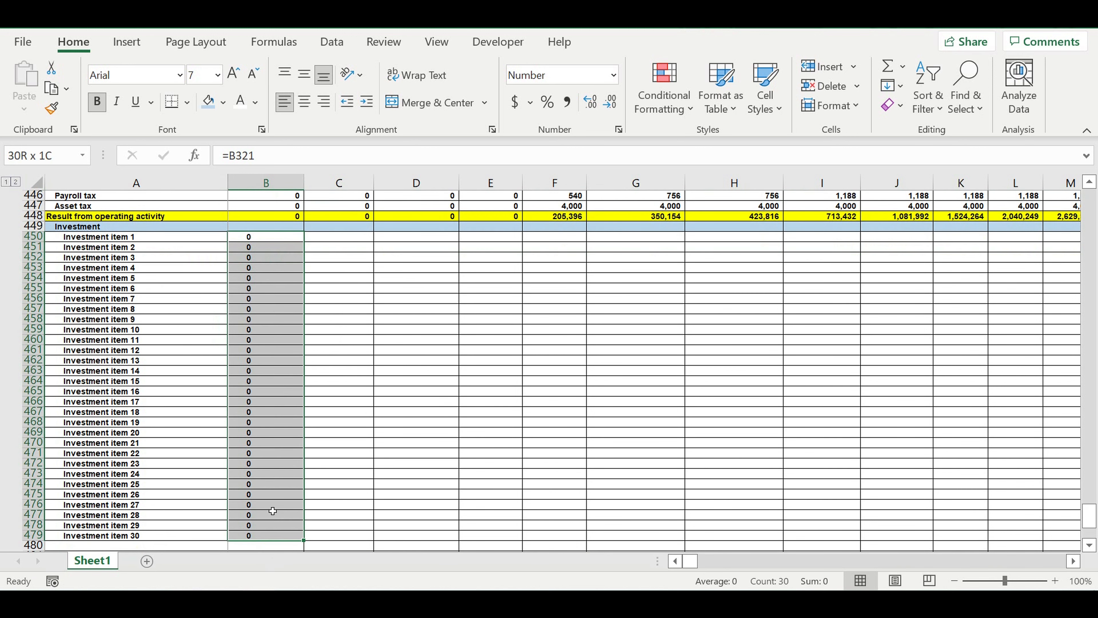
{"action": "scroll", "coordinate": [273, 511], "scroll_direction": "down", "scroll_amount": 1}
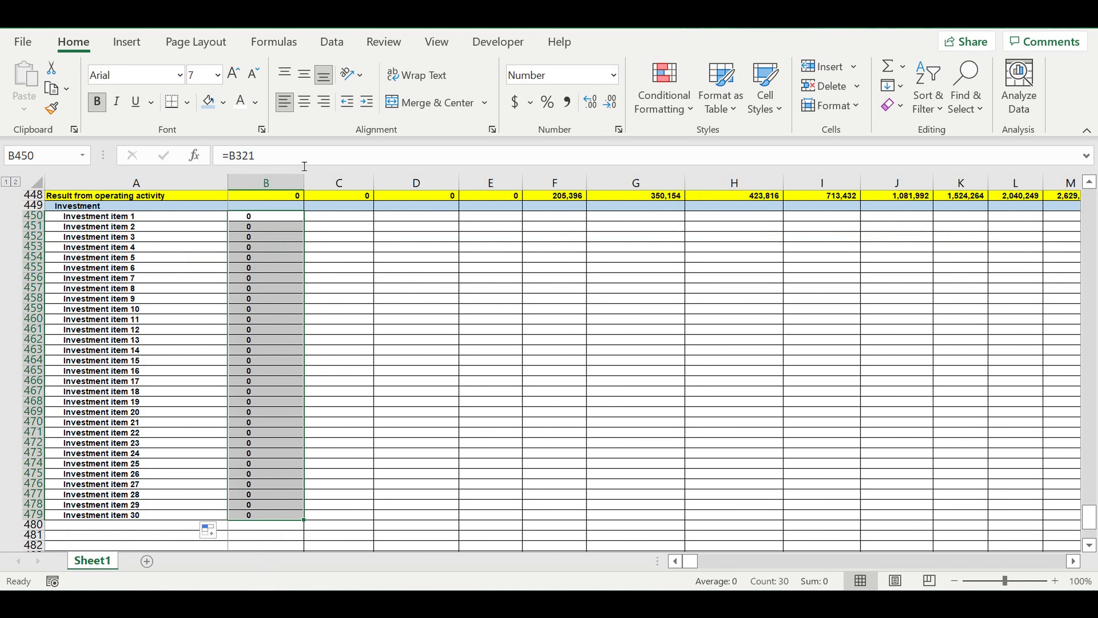
{"action": "left_click", "coordinate": [325, 102]}
{"action": "left_click", "coordinate": [347, 101]}
- Total the January investment items in B449 with =SUM(B450:B479)
{"action": "left_click", "coordinate": [277, 207]}
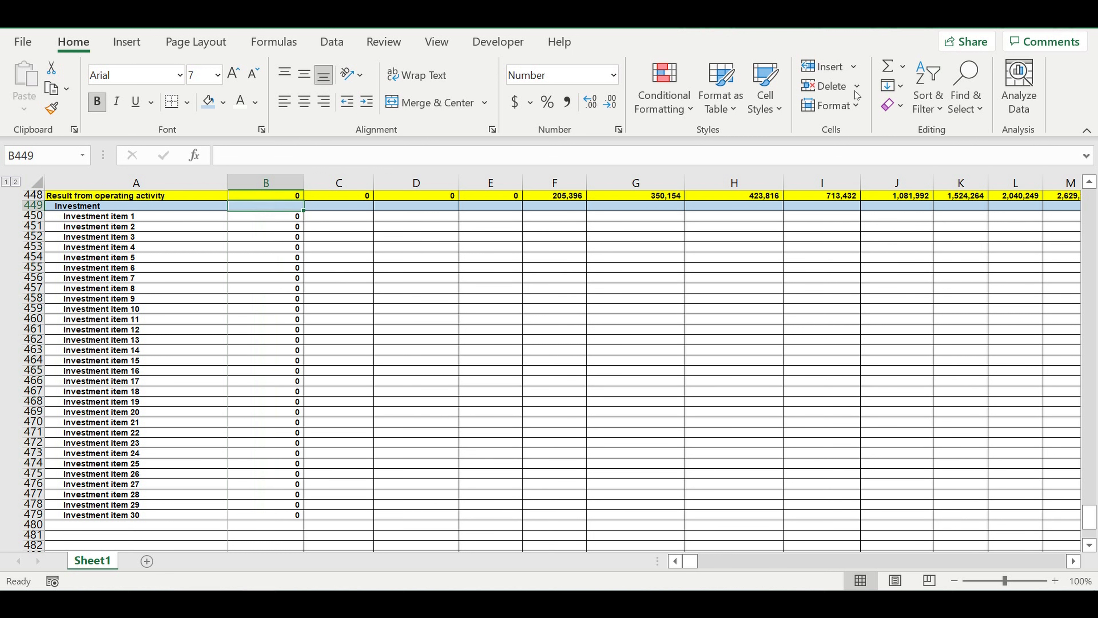
{"action": "left_click", "coordinate": [887, 66]}
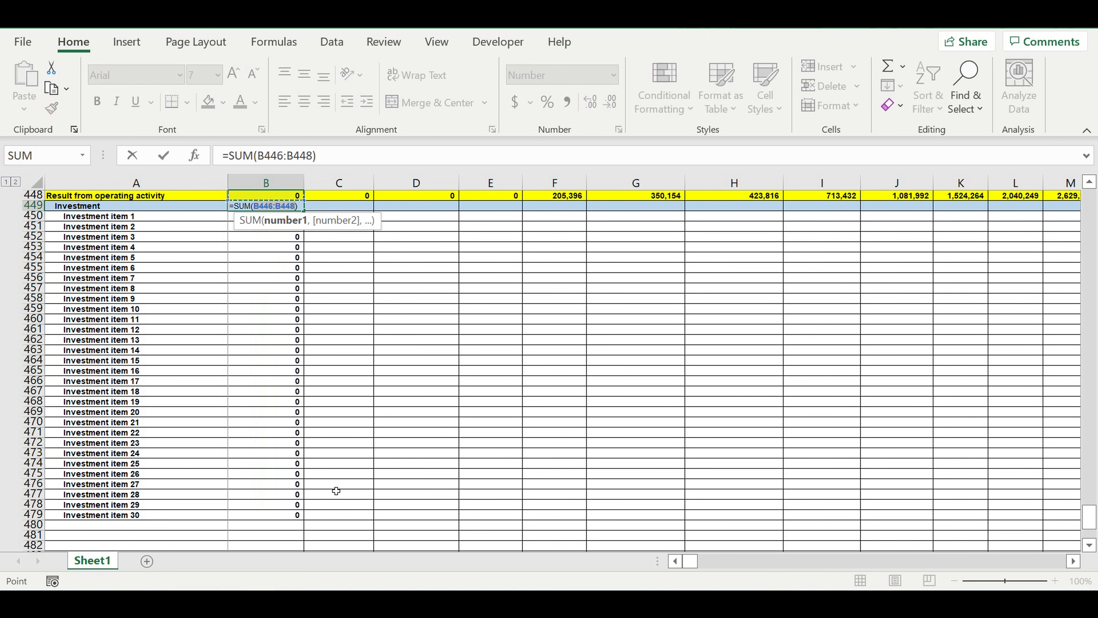
{"action": "left_click_drag", "start_coordinate": [274, 519], "coordinate": [272, 221]}
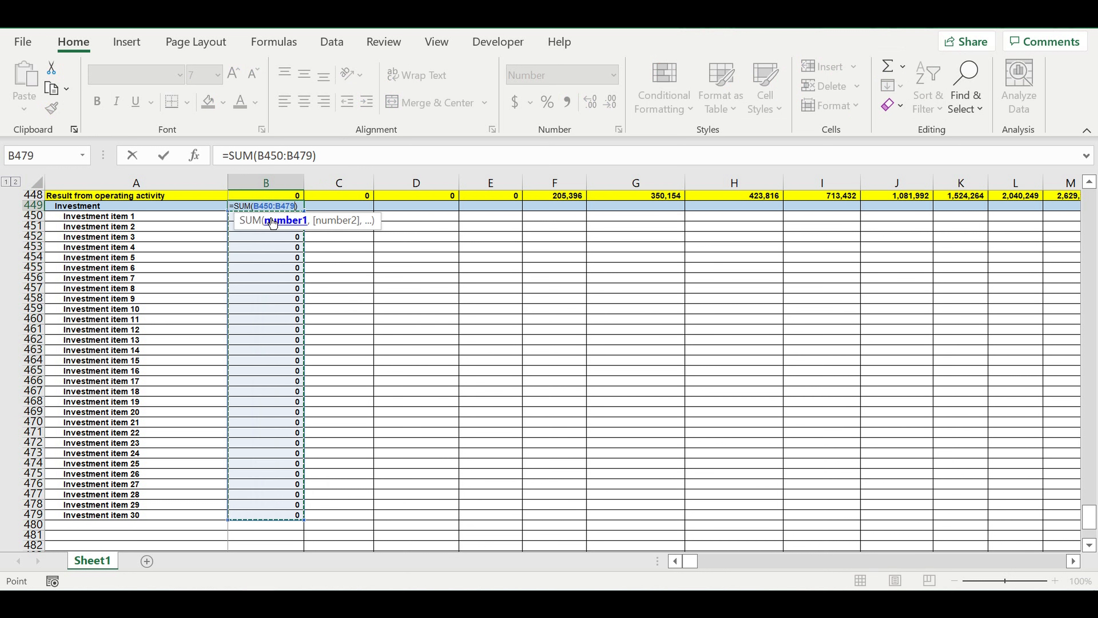
{"action": "key", "text": "Return"}
- Fill the investment total and item formulas in B449:B479 across all months to column DQ
{"action": "left_click_drag", "start_coordinate": [268, 208], "coordinate": [267, 521]}
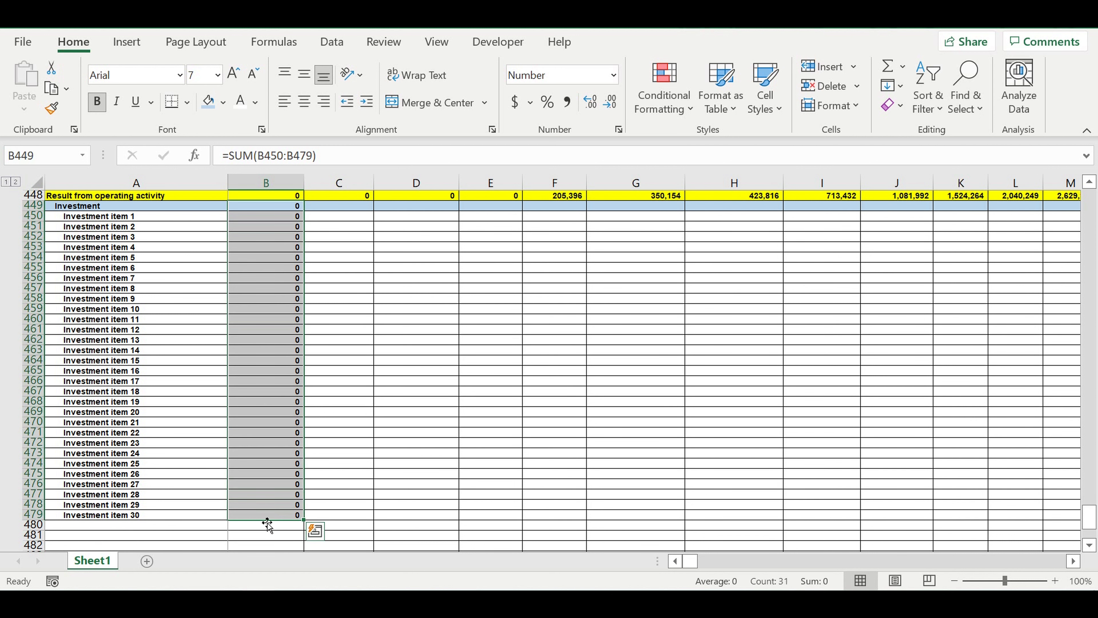
{"action": "left_click_drag", "start_coordinate": [309, 524], "coordinate": [996, 519]}
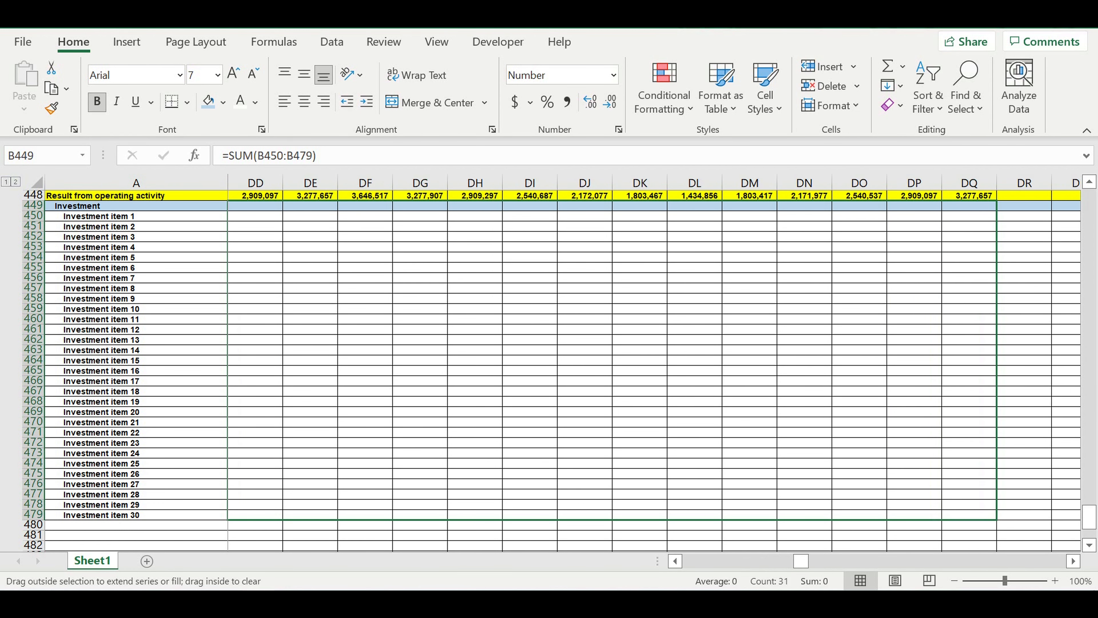
{"action": "left_click_drag", "start_coordinate": [976, 387], "coordinate": [331, 304]}
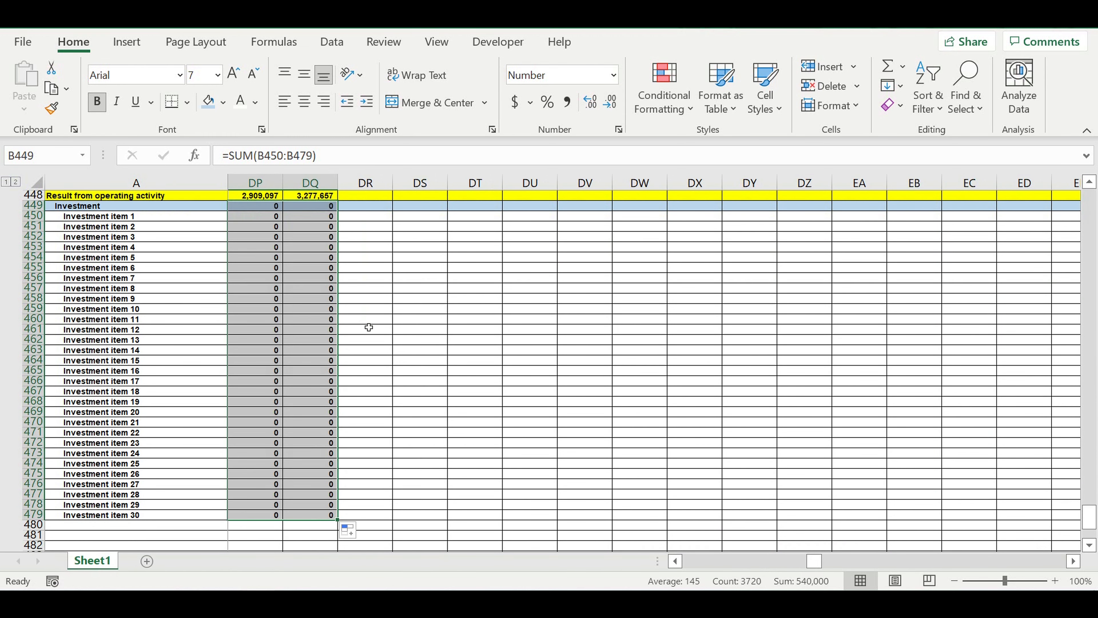
{"action": "left_click_drag", "start_coordinate": [815, 562], "coordinate": [491, 560]}
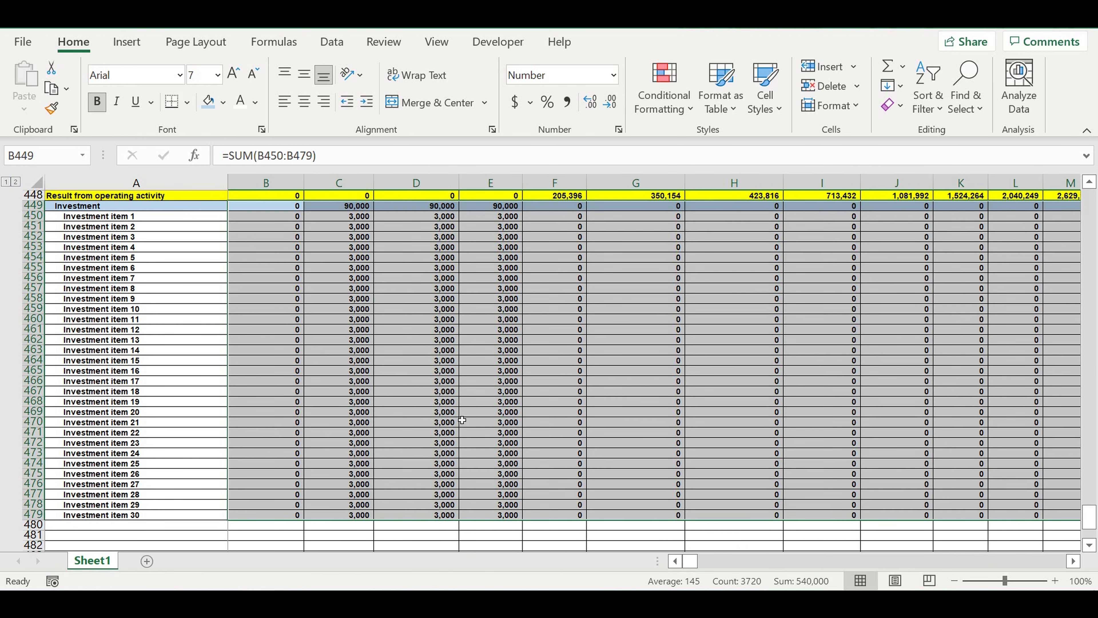
- Enter the label "Result from investmen activity" in A480, directly below the last investment item
{"action": "scroll", "coordinate": [462, 420], "scroll_direction": "down", "scroll_amount": 4}
{"action": "scroll", "coordinate": [461, 415], "scroll_direction": "up", "scroll_amount": 3}
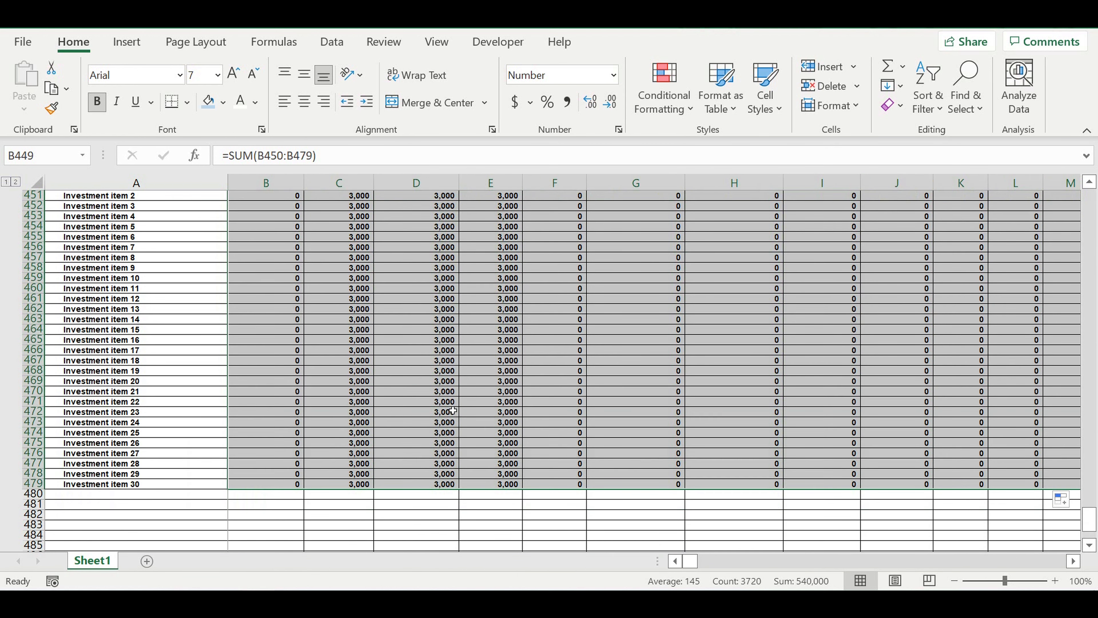
{"action": "scroll", "coordinate": [189, 498], "scroll_direction": "up", "scroll_amount": 2}
{"action": "scroll", "coordinate": [163, 437], "scroll_direction": "down", "scroll_amount": 4}
{"action": "scroll", "coordinate": [163, 437], "scroll_direction": "down", "scroll_amount": 3}
{"action": "left_click", "coordinate": [157, 400]}
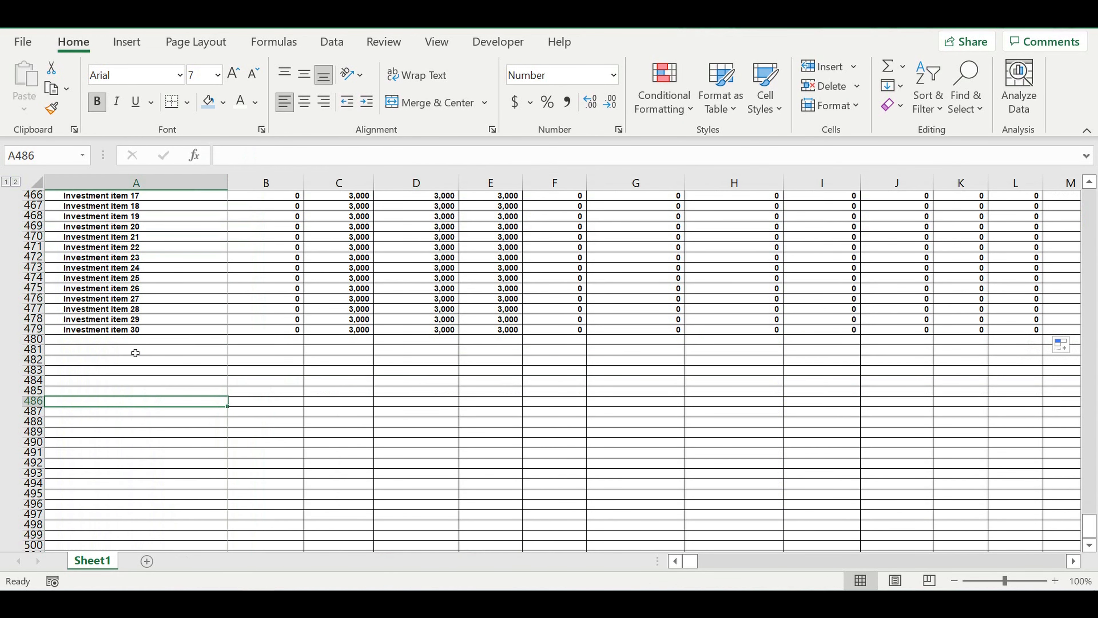
{"action": "left_click", "coordinate": [157, 342]}
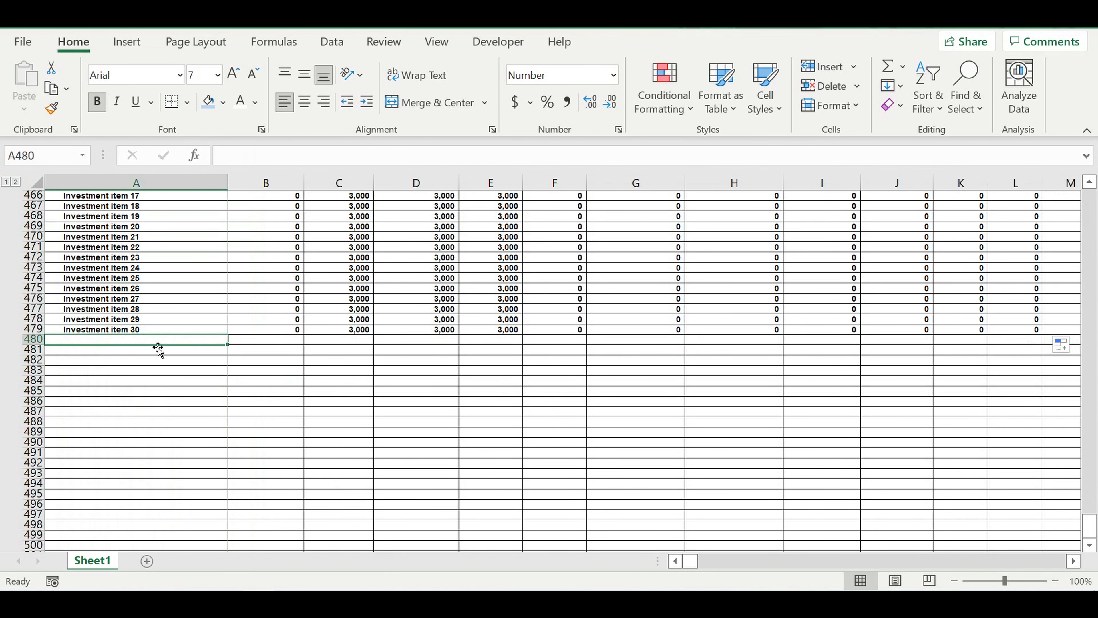
{"action": "type", "text": "R"}
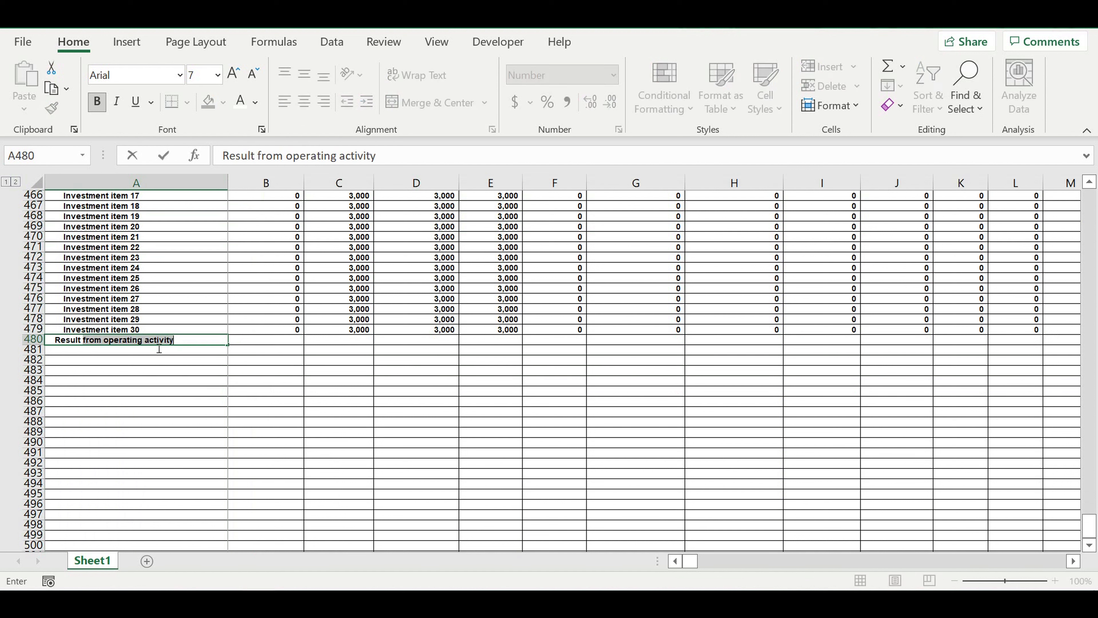
{"action": "type", "text": "esult from investmen activity"}
{"action": "key", "text": "Return"}
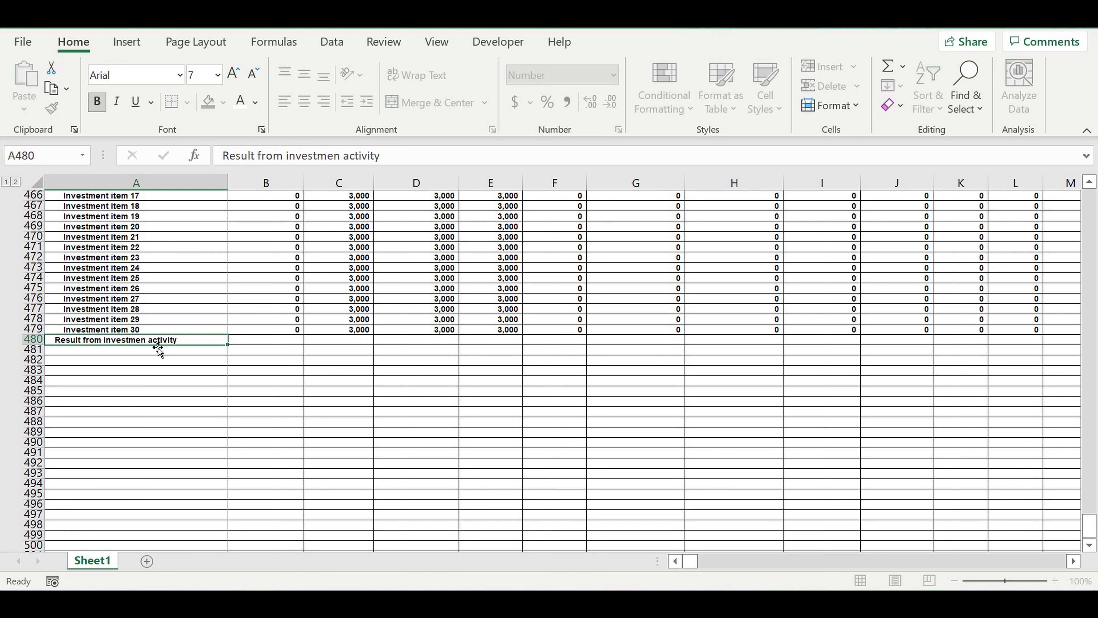
- Decrease the indent of the label in A480 by one level and fill row 480 with standard yellow
{"action": "left_click", "coordinate": [99, 340]}
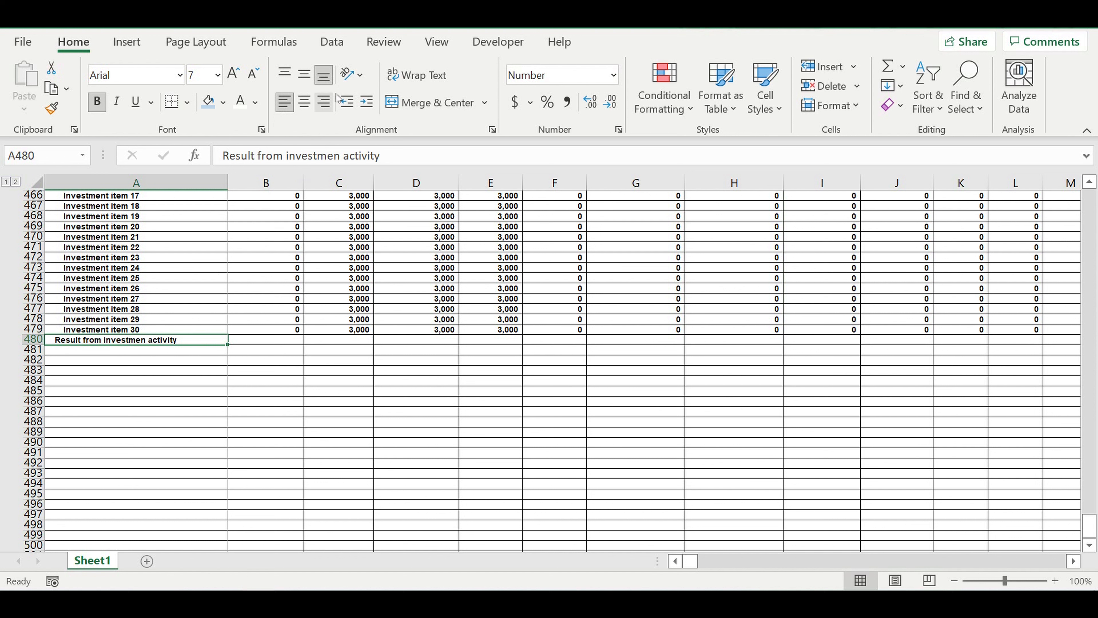
{"action": "left_click", "coordinate": [347, 102]}
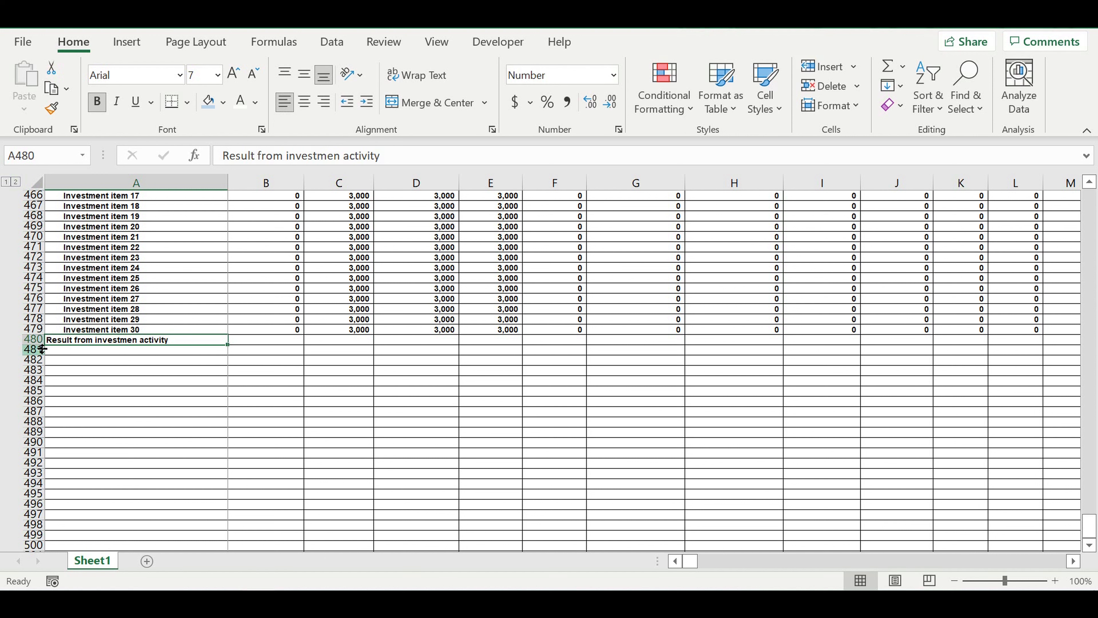
{"action": "left_click", "coordinate": [32, 340]}
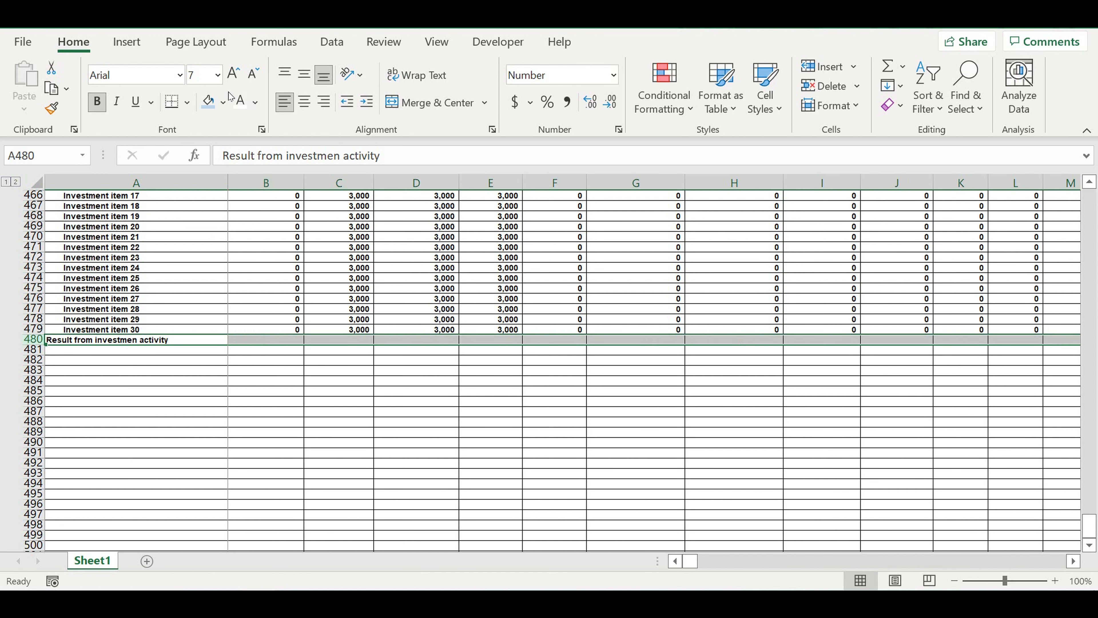
{"action": "left_click", "coordinate": [223, 102]}
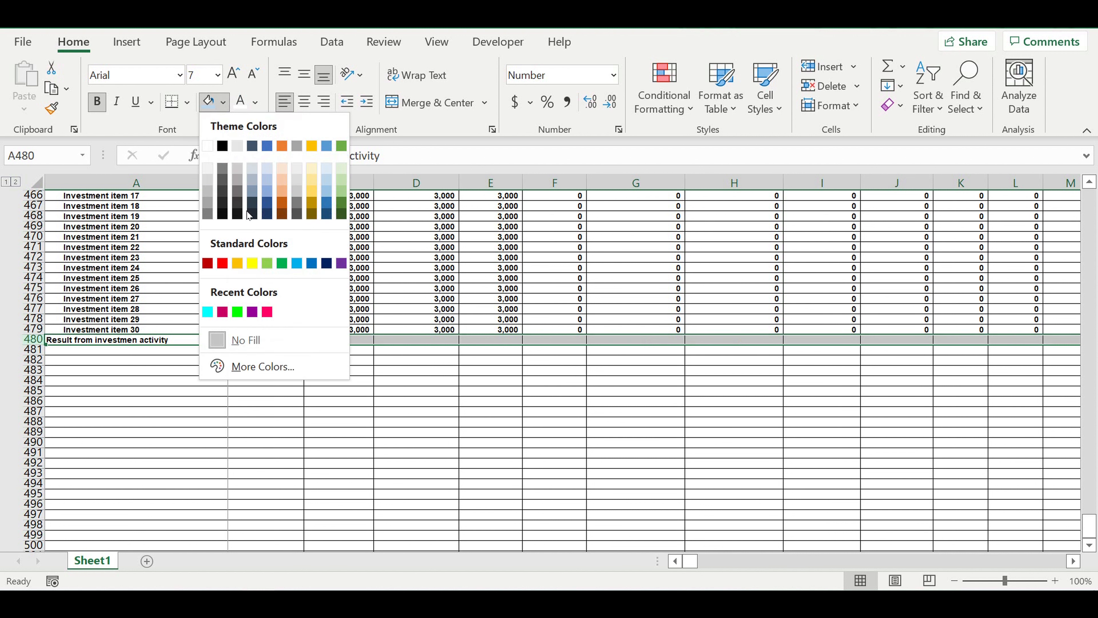
{"action": "left_click", "coordinate": [253, 263]}
- Calculate the January result from investment activity in B480 as the negative investment total with =-B449
{"action": "left_click", "coordinate": [287, 341]}
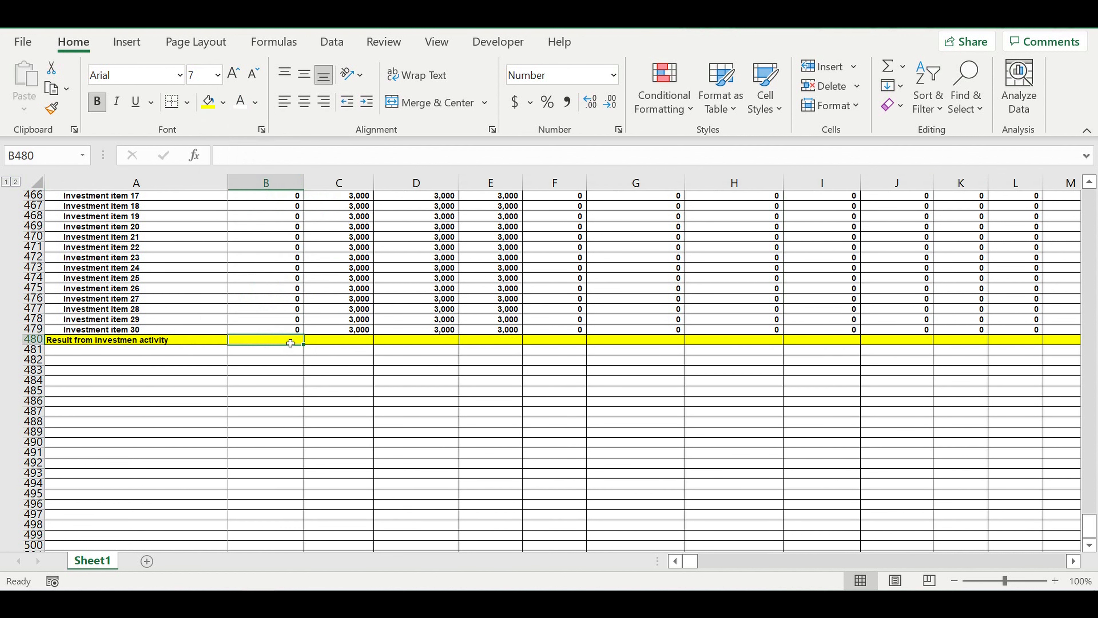
{"action": "type", "text": "=-"}
{"action": "scroll", "coordinate": [365, 339], "scroll_direction": "up", "scroll_amount": 5}
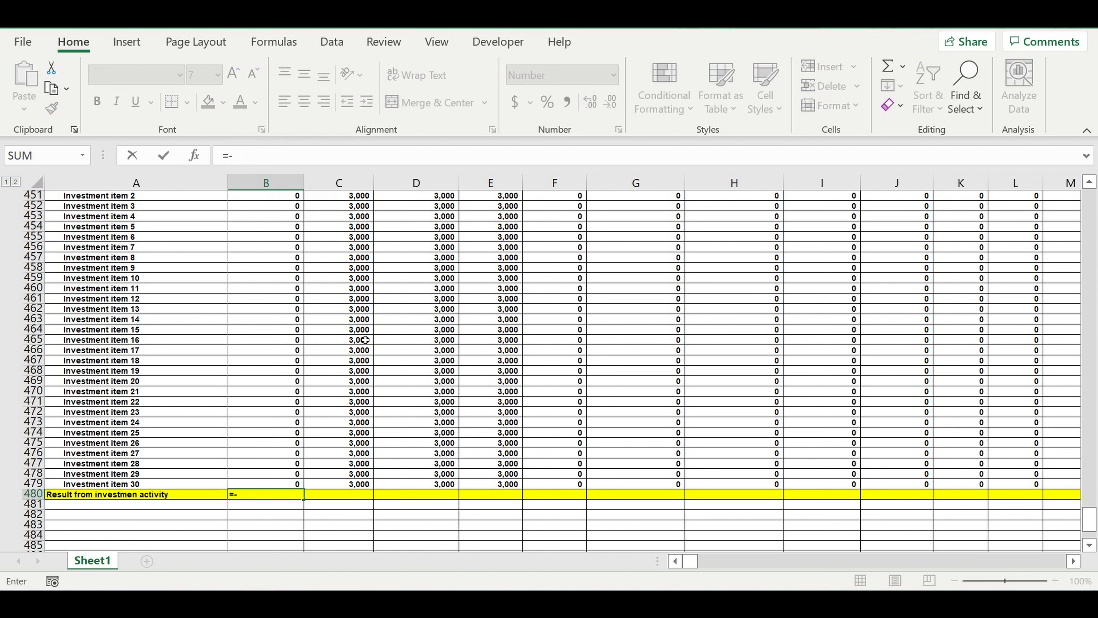
{"action": "scroll", "coordinate": [365, 339], "scroll_direction": "up", "scroll_amount": 9}
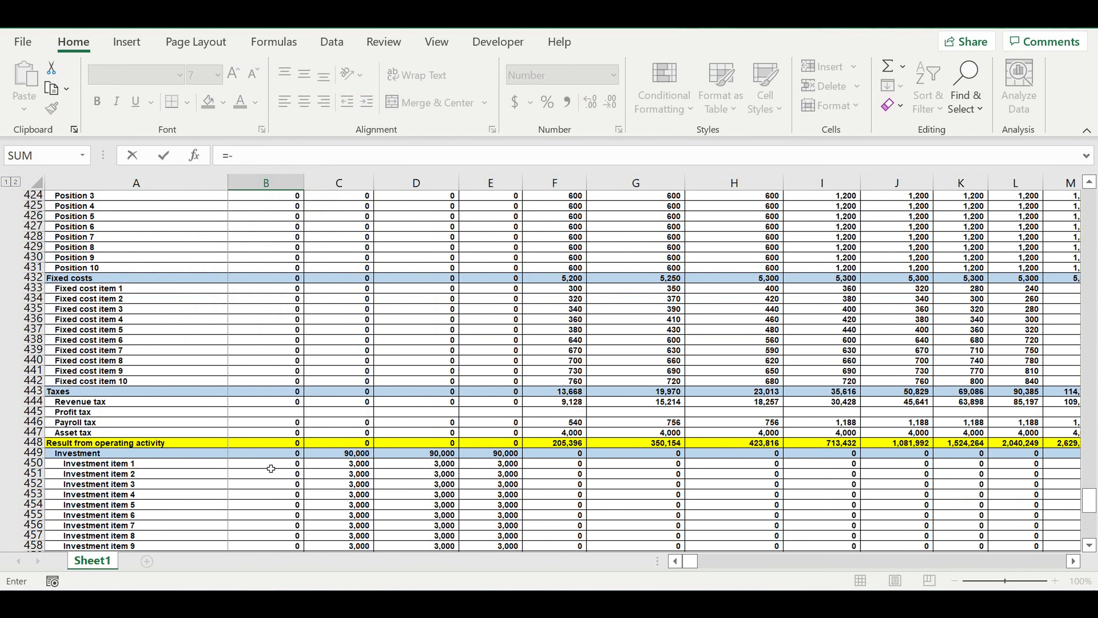
{"action": "left_click", "coordinate": [262, 458]}
{"action": "key", "text": "Return"}
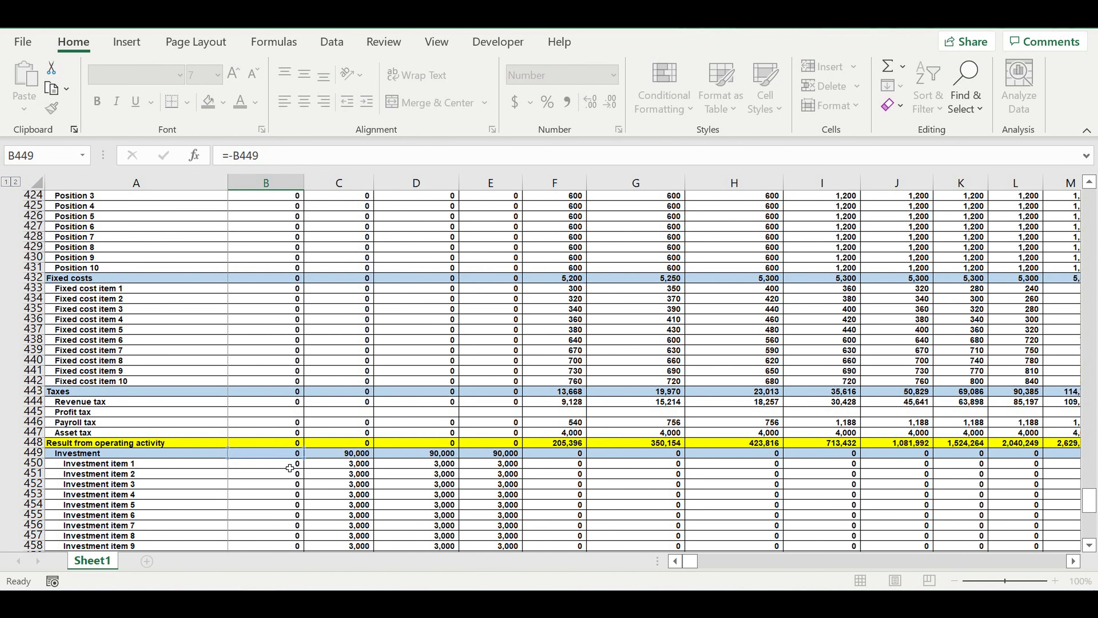
- Fill the investment result formula from B480 across all months to column DQ
{"action": "scroll", "coordinate": [303, 456], "scroll_direction": "down", "scroll_amount": 3}
{"action": "left_click", "coordinate": [289, 442]}
{"action": "left_click_drag", "start_coordinate": [303, 446], "coordinate": [995, 444]}
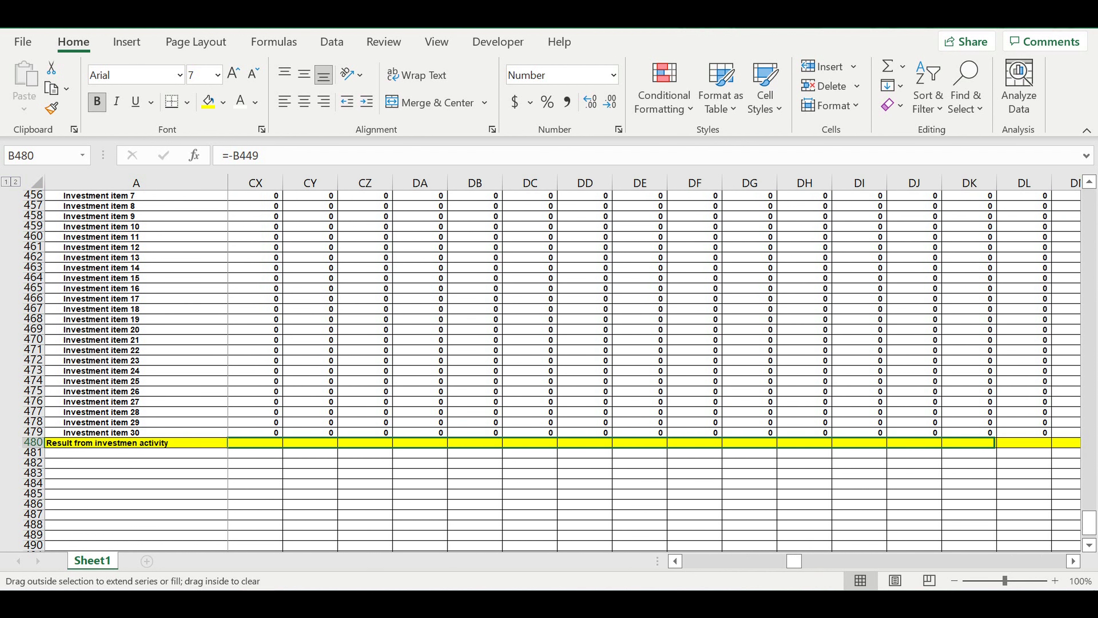
{"action": "left_click_drag", "start_coordinate": [1081, 453], "coordinate": [990, 450]}
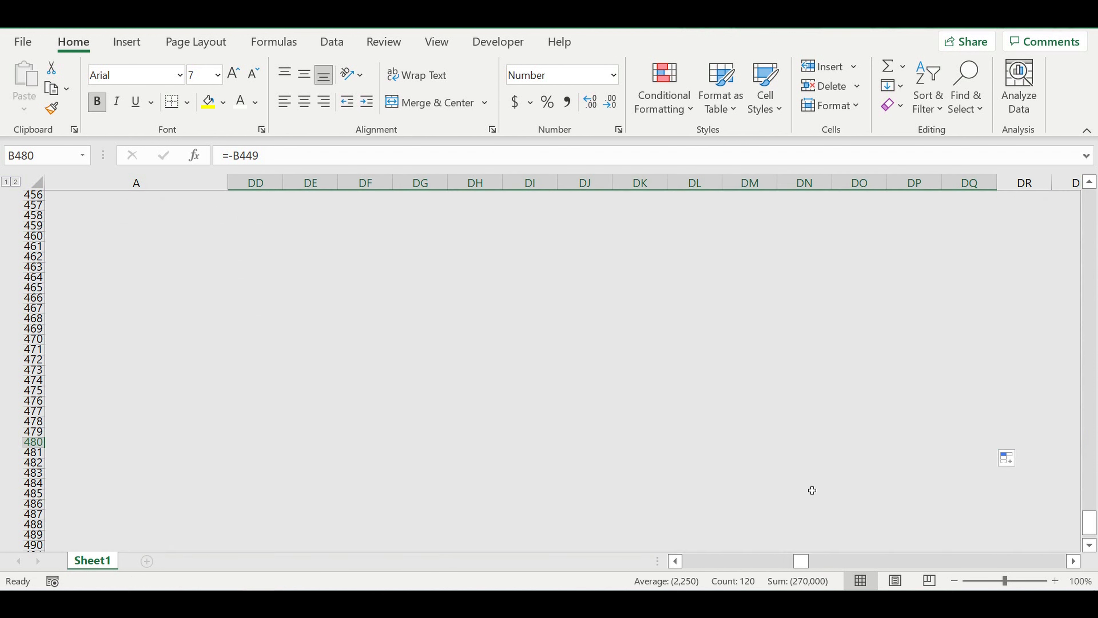
{"action": "left_click_drag", "start_coordinate": [801, 567], "coordinate": [691, 563]}
{"action": "left_click", "coordinate": [278, 496]}
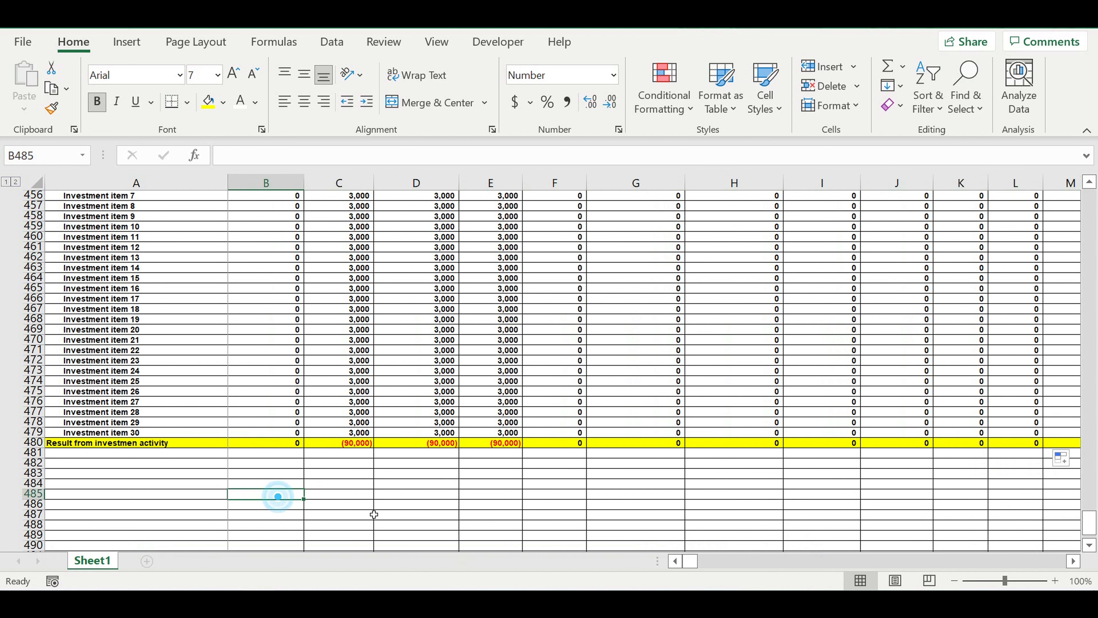
{"action": "left_click", "coordinate": [315, 517]}
- Enter the label "Equity" in A481, below the investment result row
{"action": "left_click", "coordinate": [94, 454]}
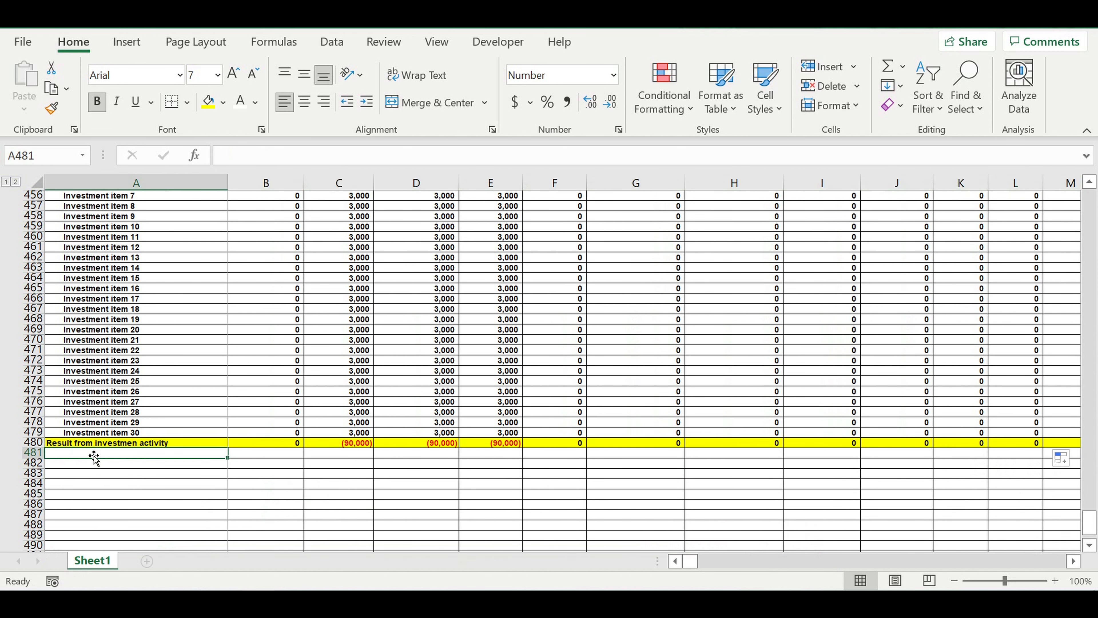
{"action": "type", "text": "E"}
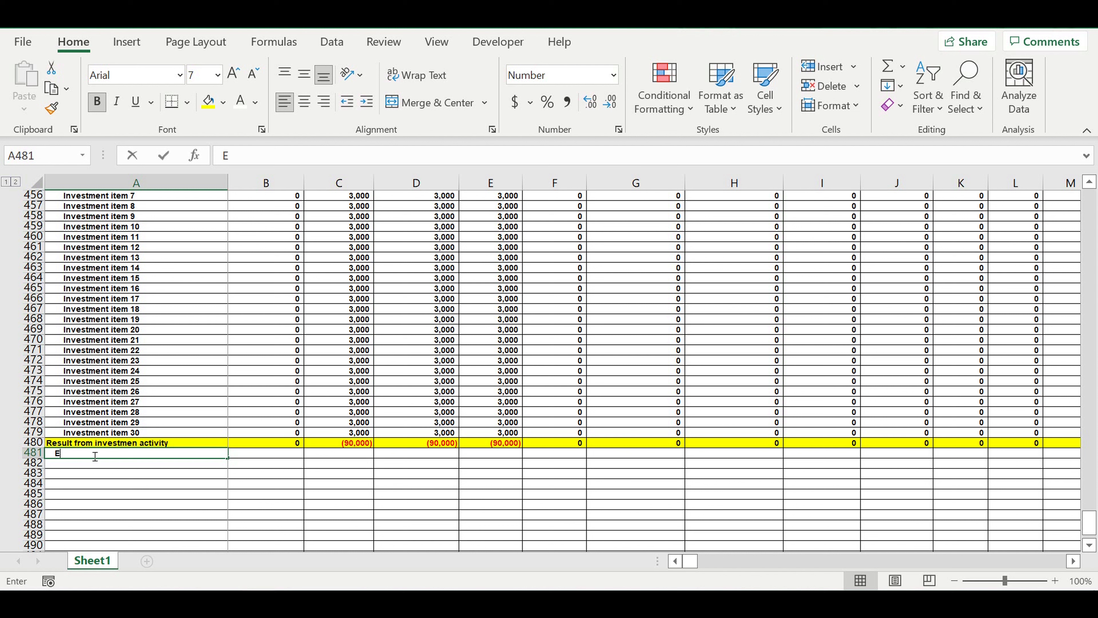
{"action": "type", "text": "quity"}
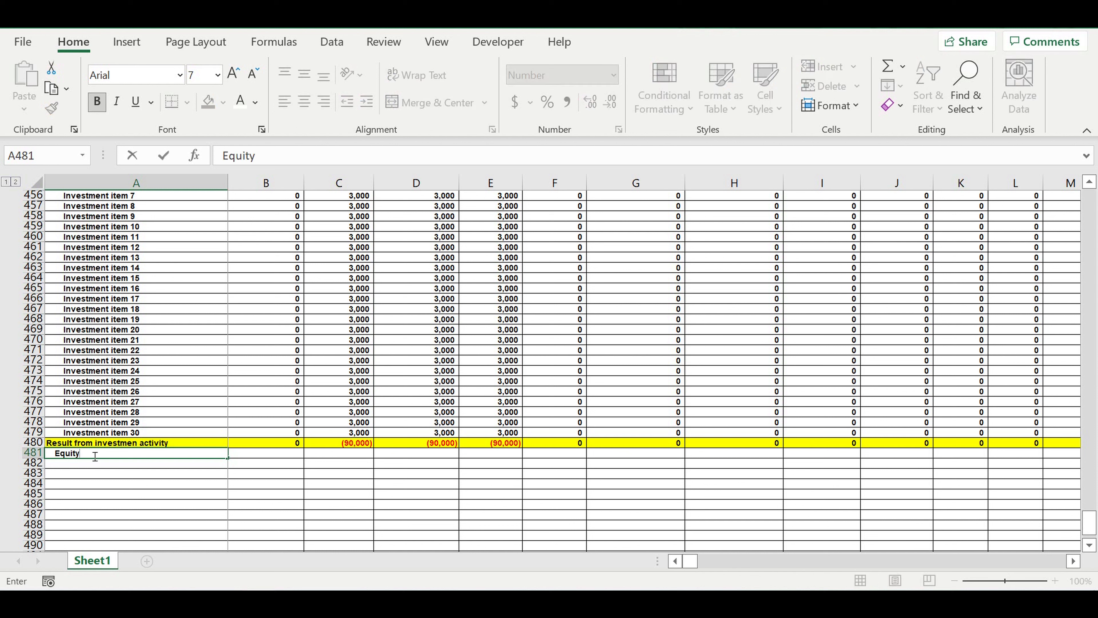
{"action": "key", "text": "Return"}
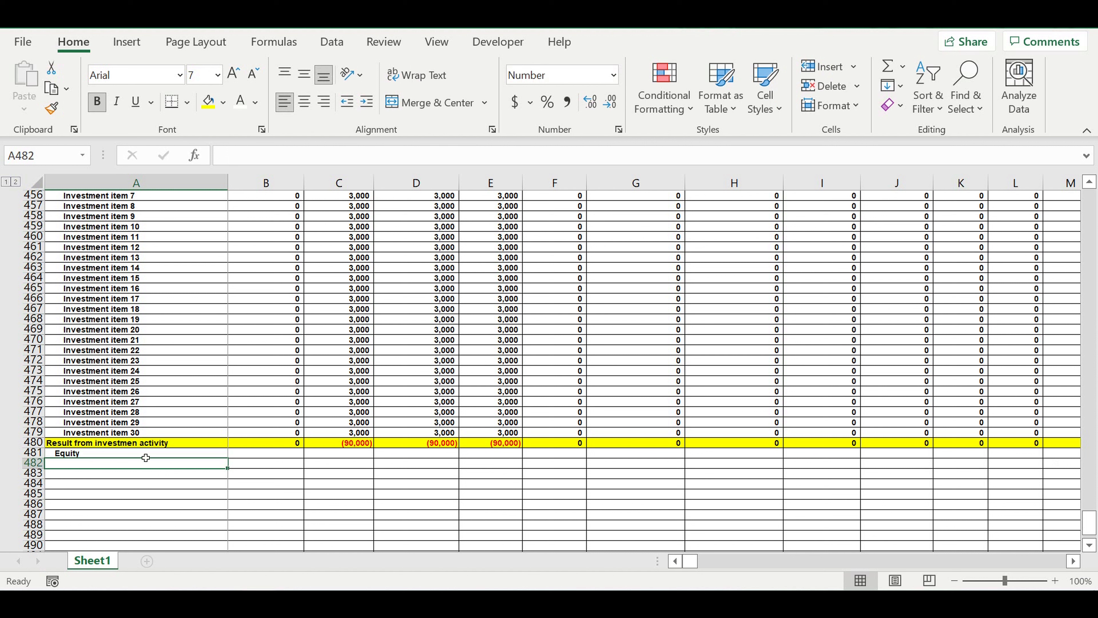
- Enter 0 as the January equity in B481 and give the cell a standard light blue fill
{"action": "left_click", "coordinate": [277, 455]}
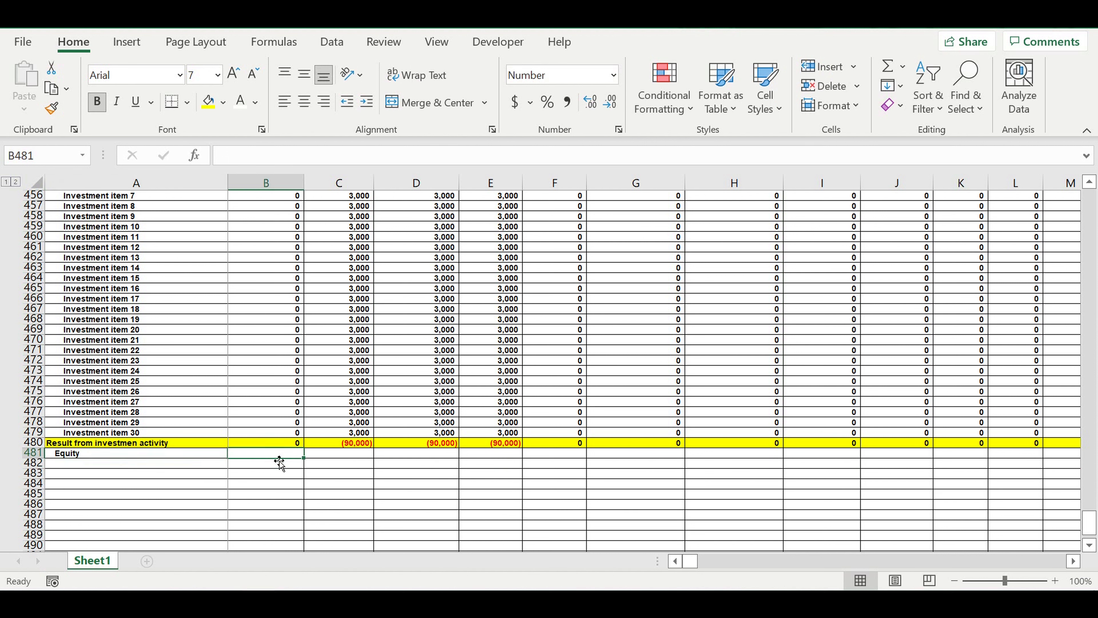
{"action": "type", "text": "0"}
{"action": "left_click", "coordinate": [277, 453]}
{"action": "left_click", "coordinate": [223, 102]}
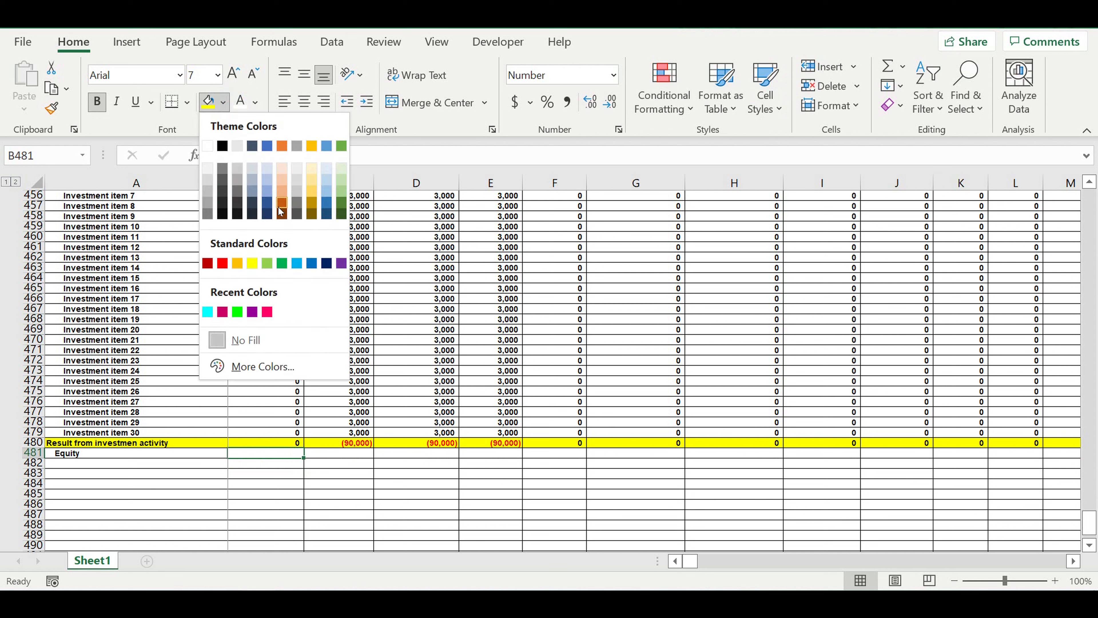
{"action": "left_click", "coordinate": [297, 264]}
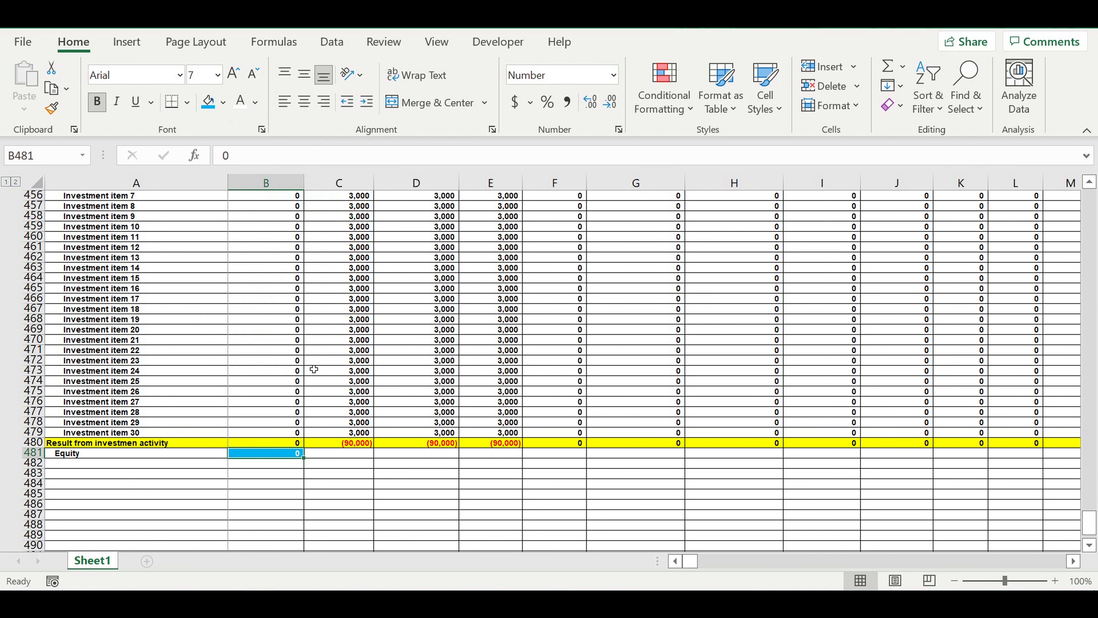
- Fill the blue equity input cell B481 across all months of row 481
{"action": "left_click_drag", "start_coordinate": [304, 459], "coordinate": [889, 463]}
{"action": "left_click_drag", "start_coordinate": [1096, 426], "coordinate": [946, 460]}
{"action": "left_click", "coordinate": [802, 561]}
{"action": "left_click_drag", "start_coordinate": [623, 565], "coordinate": [313, 569]}
{"action": "left_click", "coordinate": [283, 484]}
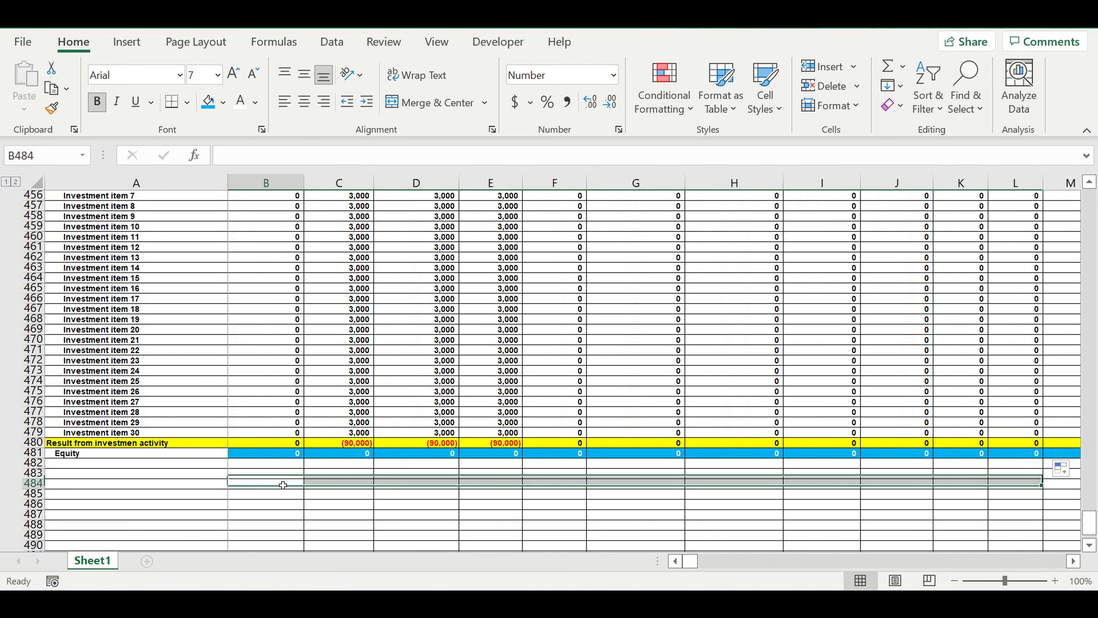
- Link A482 to the "Loan ($/month)" label of the loan timeline with =A370
{"action": "left_click", "coordinate": [210, 466]}
{"action": "type", "text": "="}
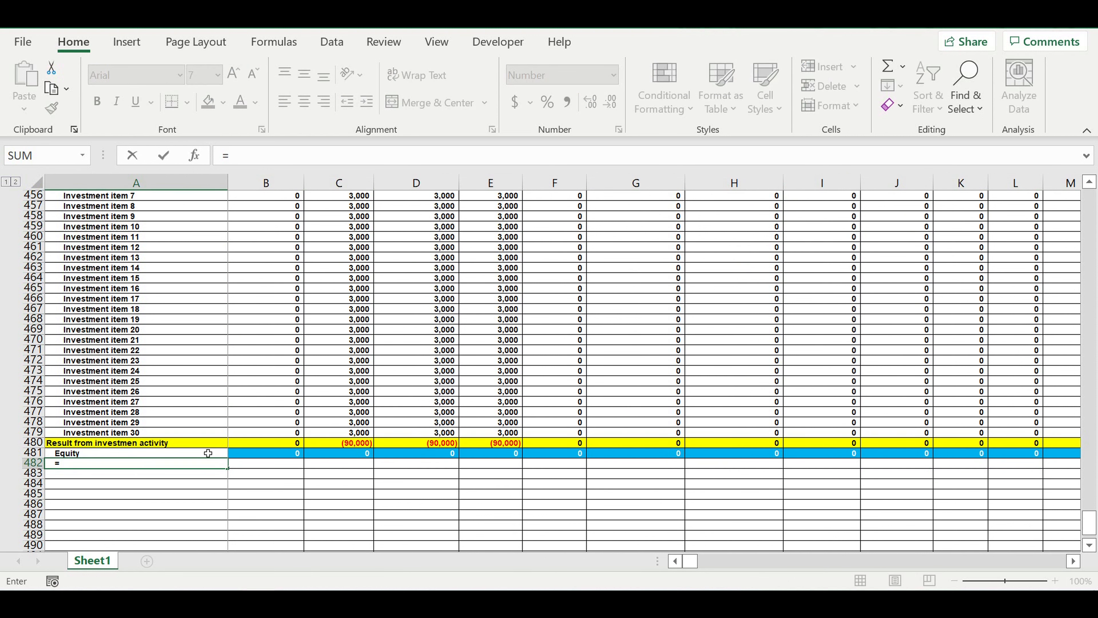
{"action": "scroll", "coordinate": [207, 442], "scroll_direction": "up", "scroll_amount": 4}
{"action": "scroll", "coordinate": [207, 441], "scroll_direction": "up", "scroll_amount": 12}
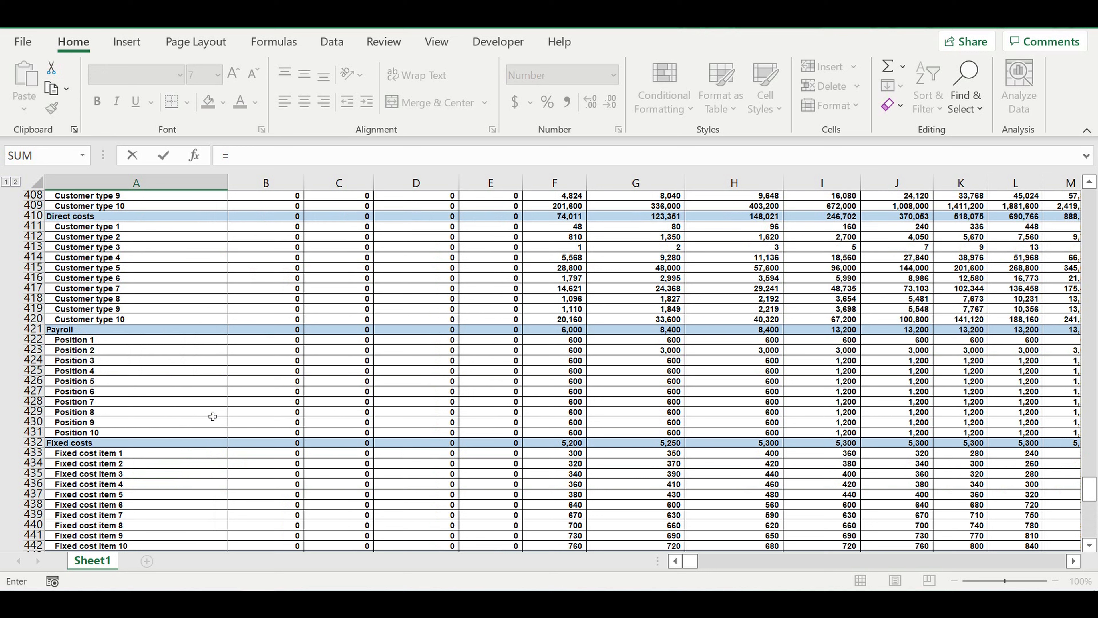
{"action": "scroll", "coordinate": [212, 417], "scroll_direction": "up", "scroll_amount": 9}
{"action": "scroll", "coordinate": [212, 416], "scroll_direction": "up", "scroll_amount": 4}
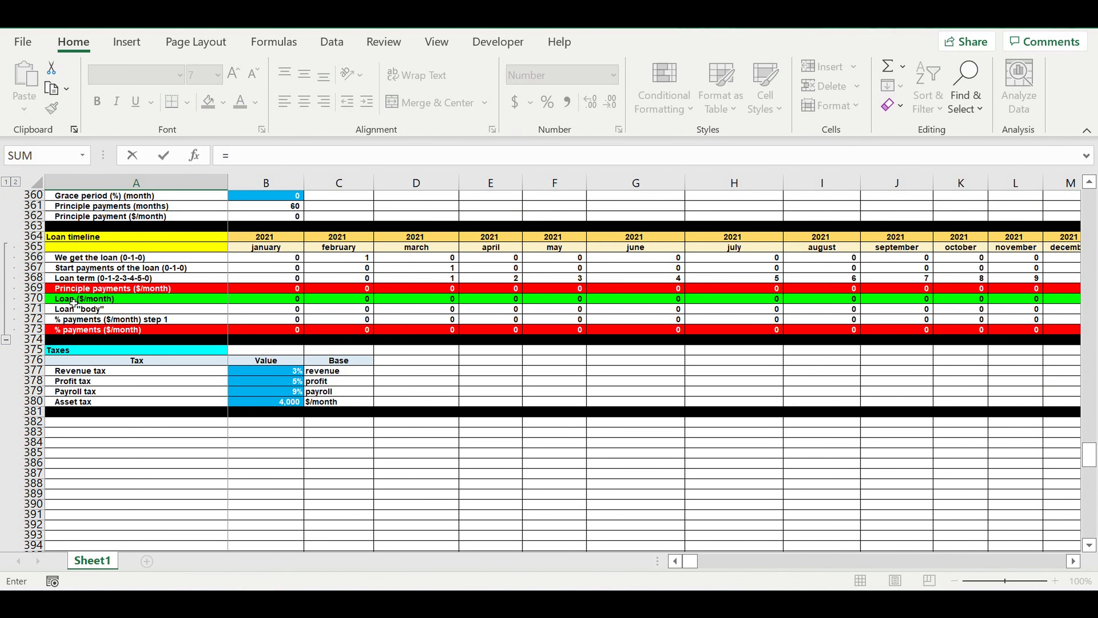
{"action": "left_click", "coordinate": [73, 302]}
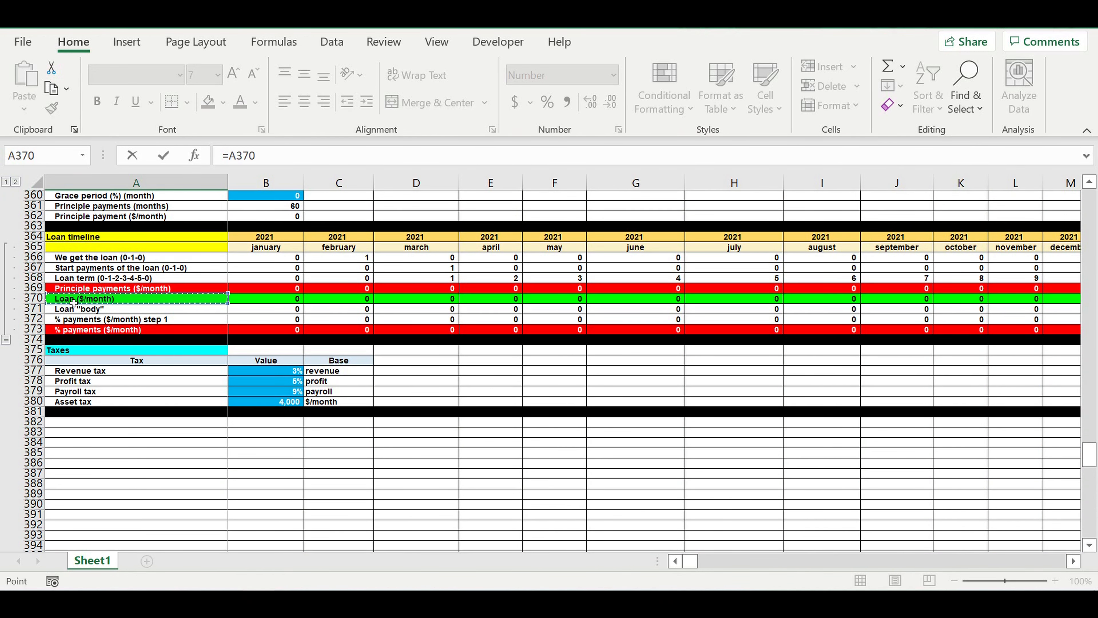
{"action": "key", "text": "Return"}
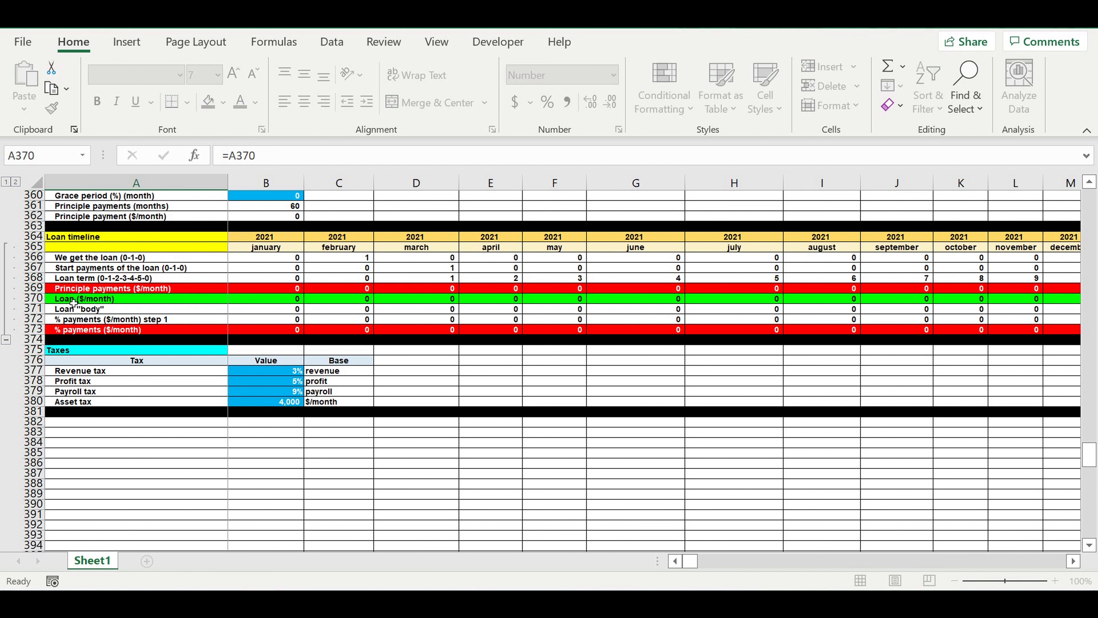
- Link A483 to the "Principle payments ($/month)" label of the loan timeline with =A369
{"action": "type", "text": "="}
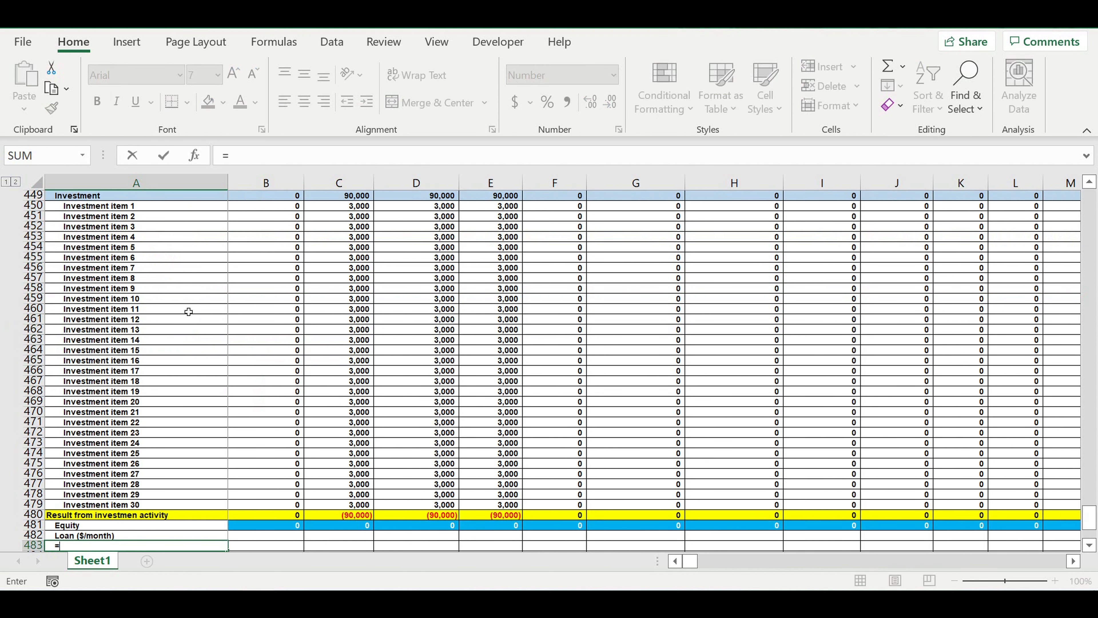
{"action": "scroll", "coordinate": [210, 355], "scroll_direction": "up", "scroll_amount": 20}
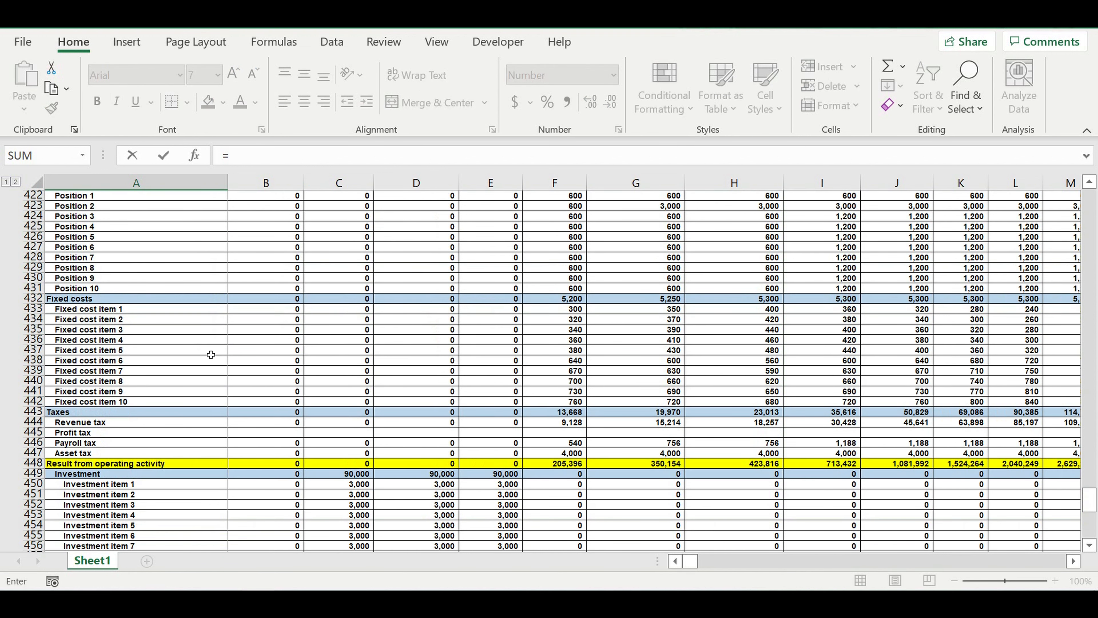
{"action": "scroll", "coordinate": [210, 354], "scroll_direction": "up", "scroll_amount": 6}
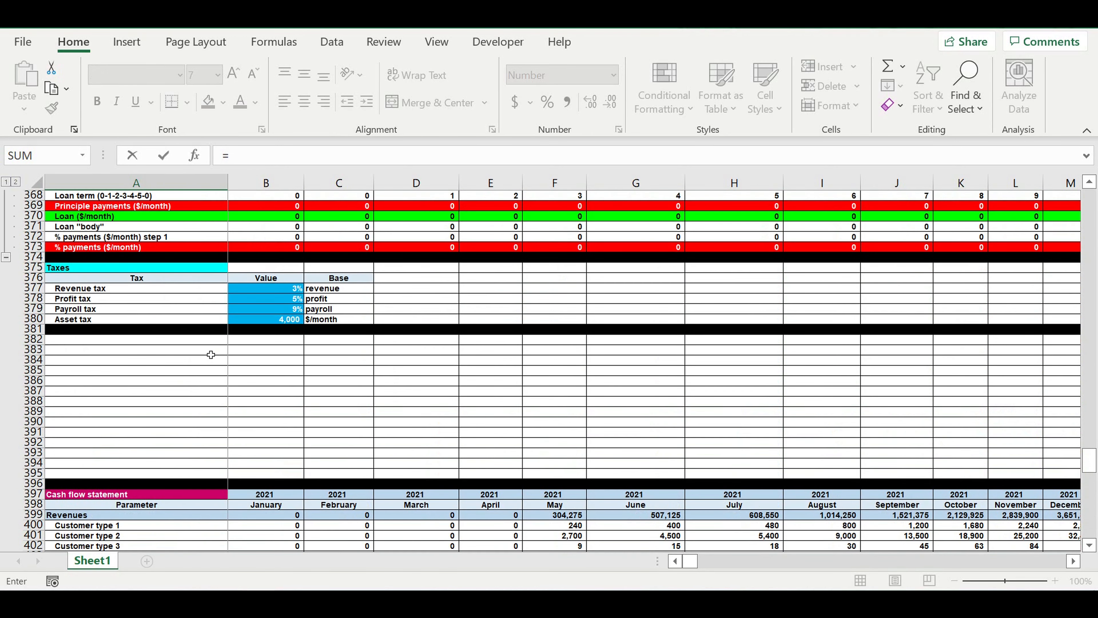
{"action": "scroll", "coordinate": [210, 354], "scroll_direction": "up", "scroll_amount": 3}
{"action": "left_click", "coordinate": [71, 301]}
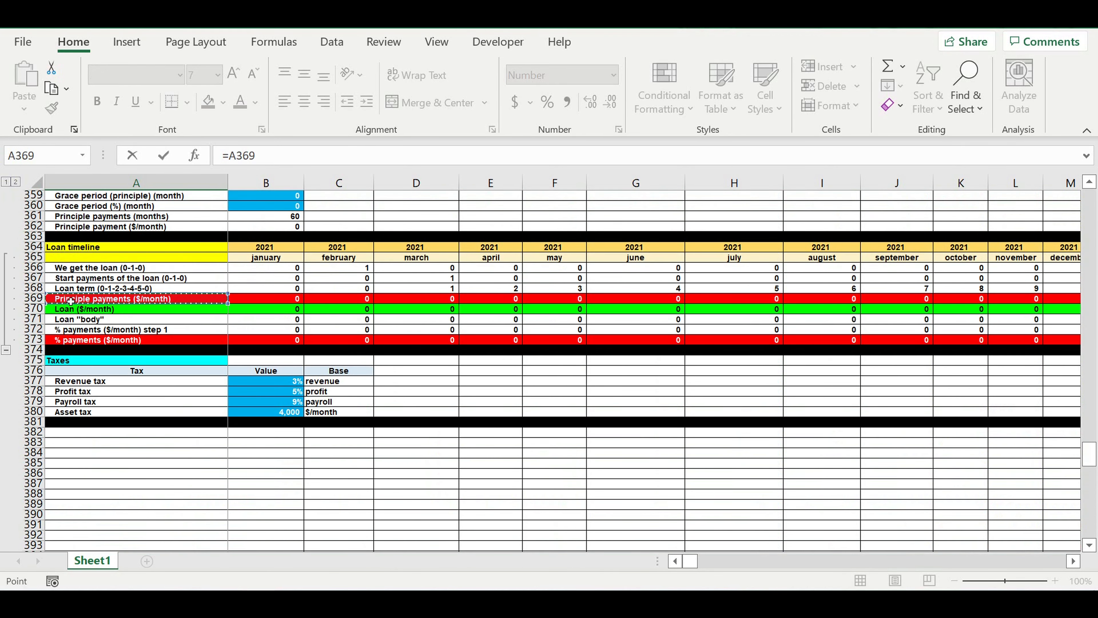
{"action": "key", "text": "Return"}
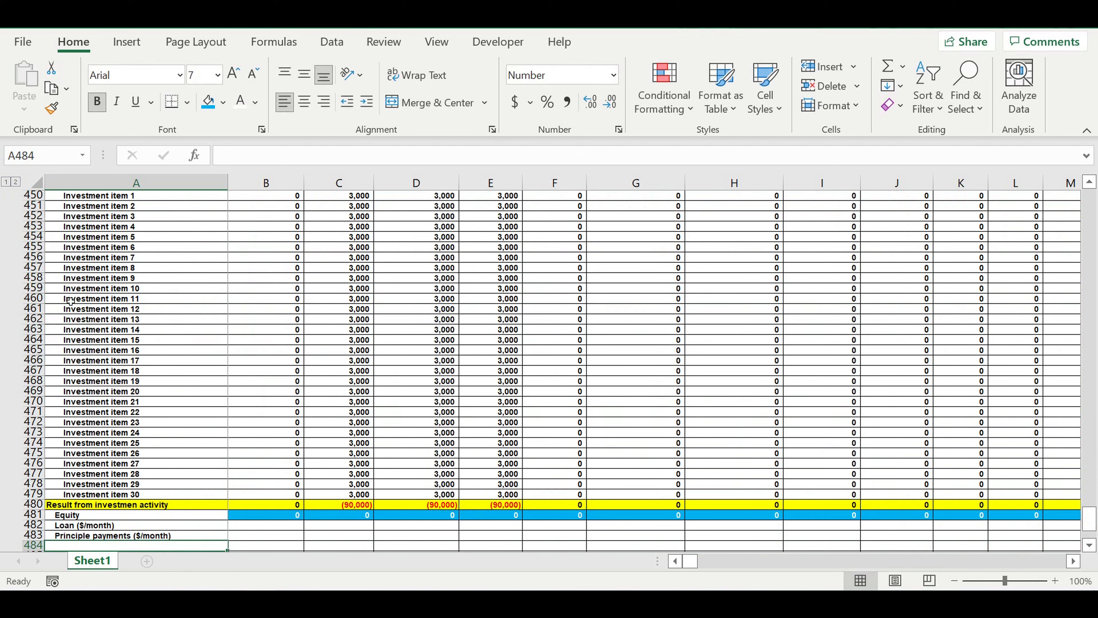
- Link A484 to the "% payments ($/month)" label of the loan timeline with =A373
{"action": "type", "text": "="}
{"action": "scroll", "coordinate": [201, 374], "scroll_direction": "up", "scroll_amount": 20}
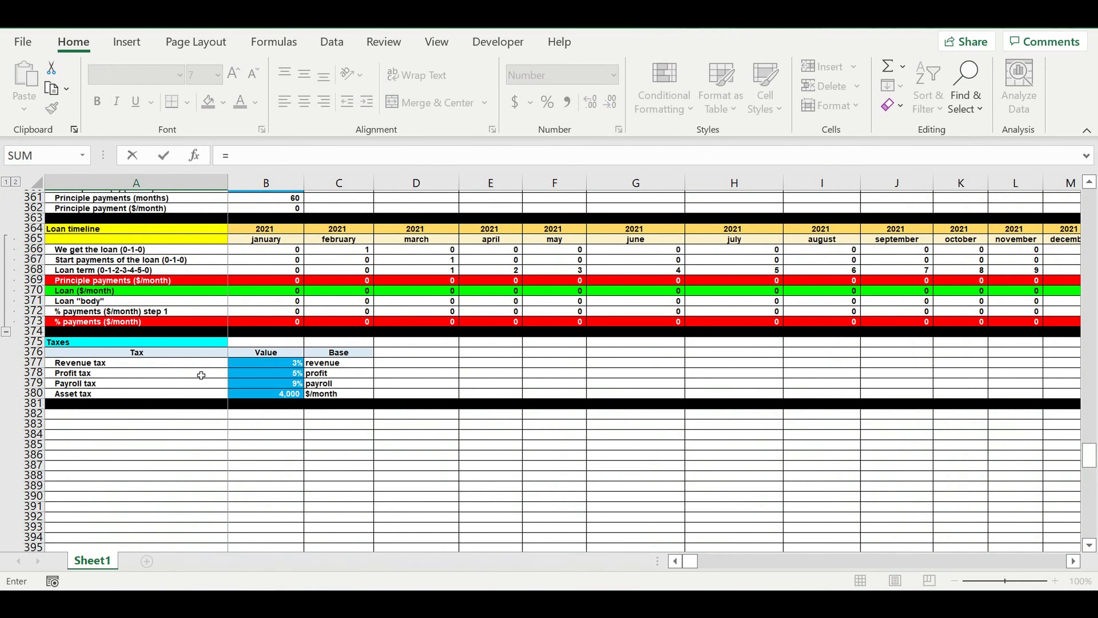
{"action": "scroll", "coordinate": [201, 374], "scroll_direction": "up", "scroll_amount": 4}
{"action": "left_click", "coordinate": [76, 458]}
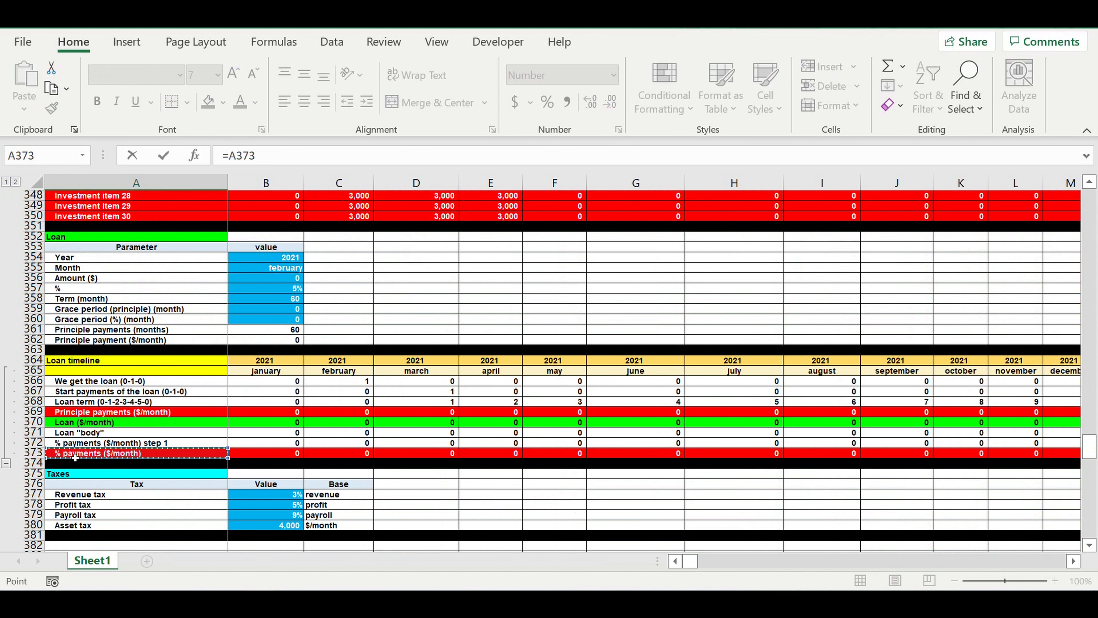
{"action": "key", "text": "Return"}
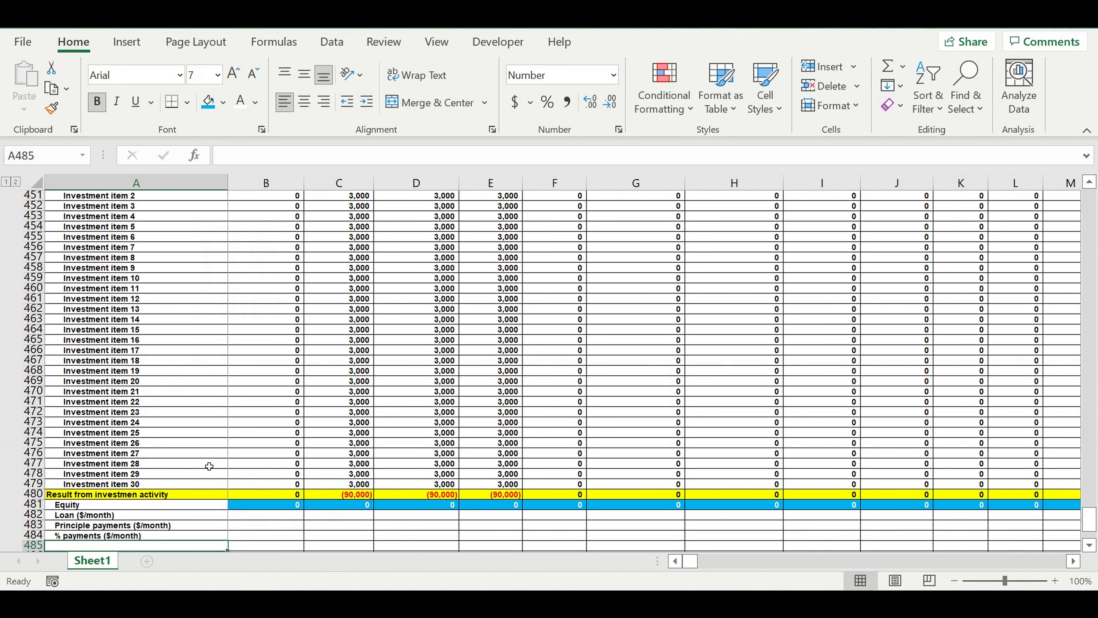
- Copy the three loan label links A482:A484 into B482:B484 for the January values and right-align them
{"action": "scroll", "coordinate": [212, 454], "scroll_direction": "down", "scroll_amount": 4}
{"action": "left_click", "coordinate": [69, 391]}
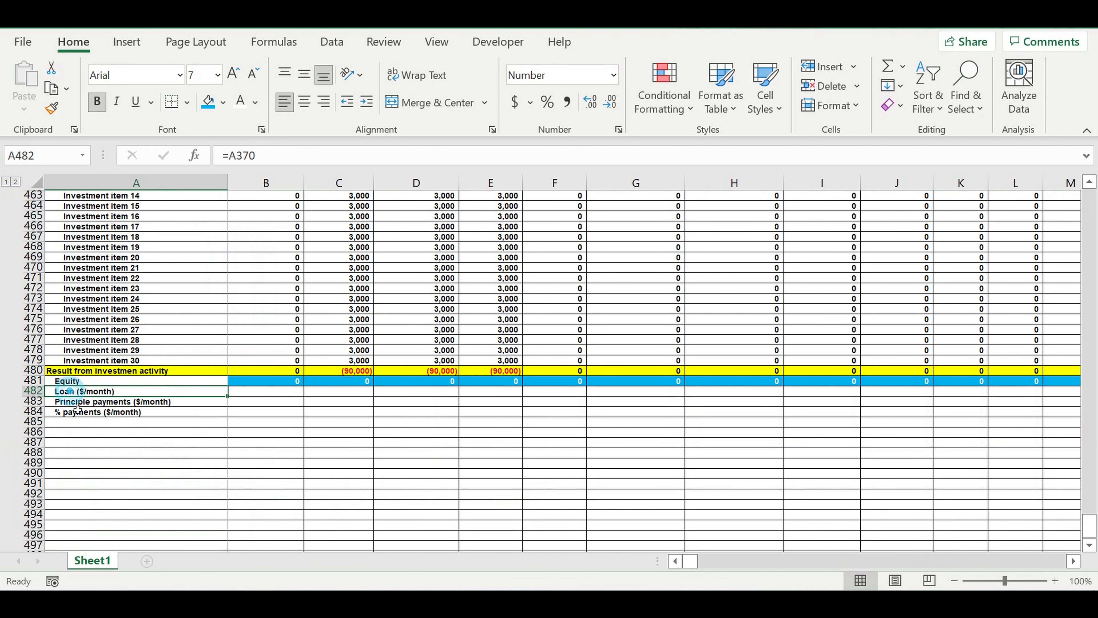
{"action": "left_click_drag", "start_coordinate": [77, 410], "coordinate": [78, 411]}
{"action": "left_click_drag", "start_coordinate": [228, 417], "coordinate": [303, 421]}
{"action": "left_click_drag", "start_coordinate": [261, 391], "coordinate": [263, 412]}
{"action": "left_click", "coordinate": [326, 107]}
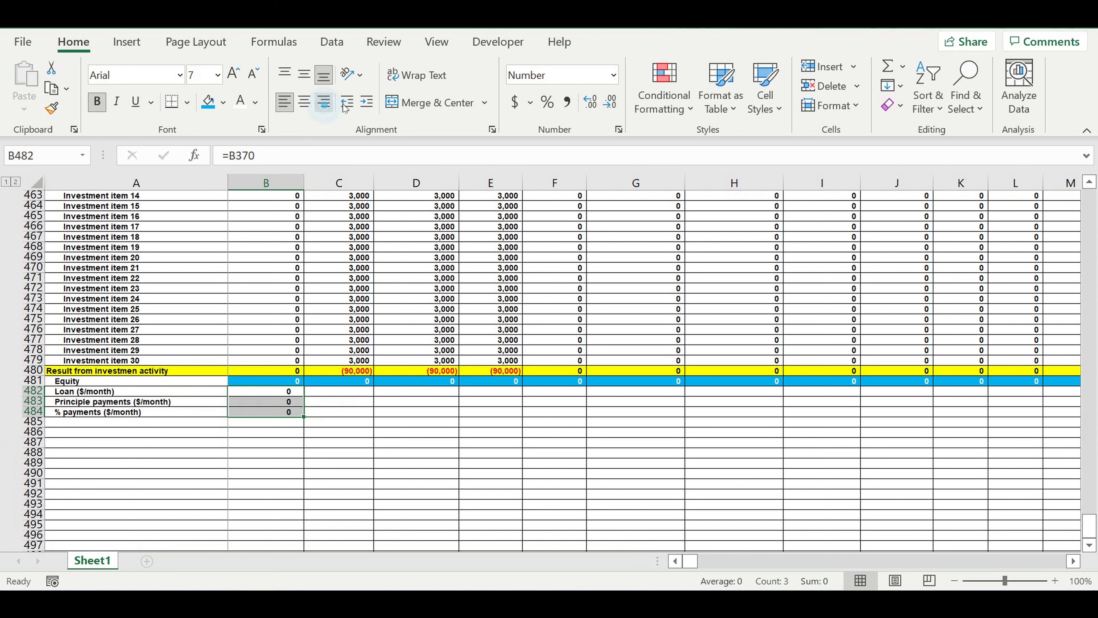
{"action": "left_click", "coordinate": [387, 445]}
- Fill the linked loan, principal and % payment cells B482:B484 across all months
{"action": "left_click_drag", "start_coordinate": [282, 391], "coordinate": [677, 426]}
{"action": "left_click_drag", "start_coordinate": [806, 565], "coordinate": [690, 562]}
{"action": "left_click", "coordinate": [338, 474]}
{"action": "left_click", "coordinate": [254, 477]}
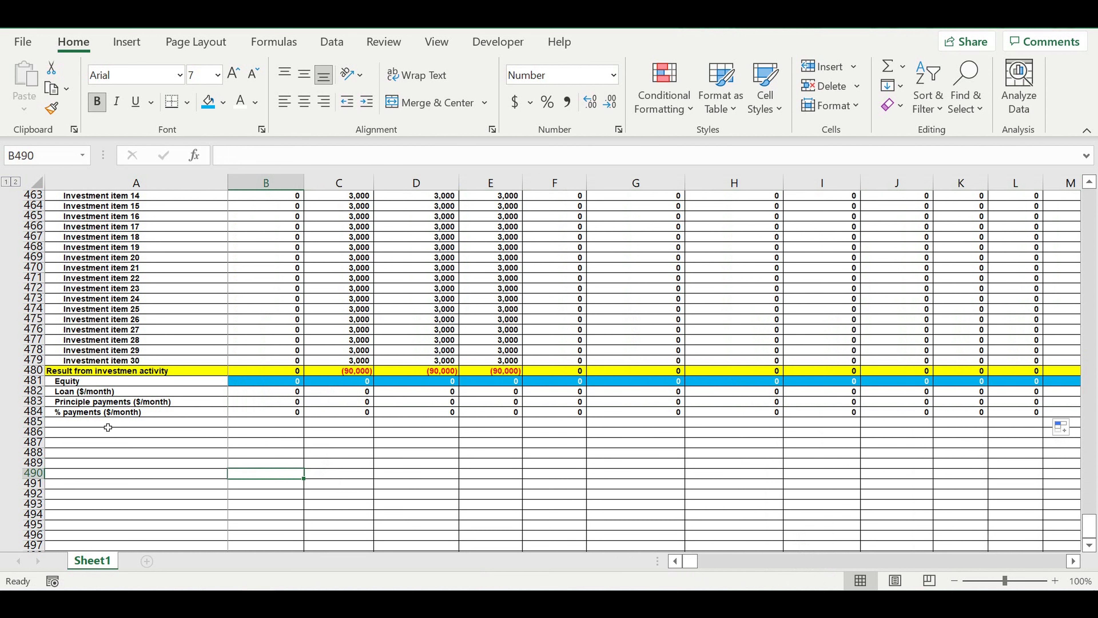
- Label A485 "Result from financing activity" and remove the label's indent
{"action": "left_click", "coordinate": [84, 426]}
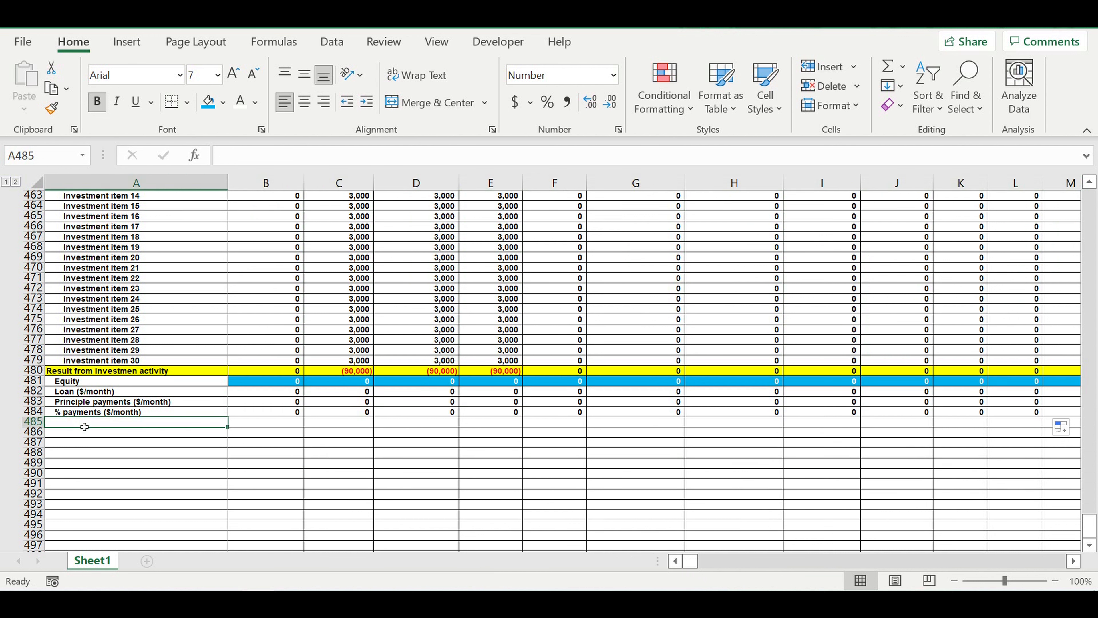
{"action": "type", "text": "Re"}
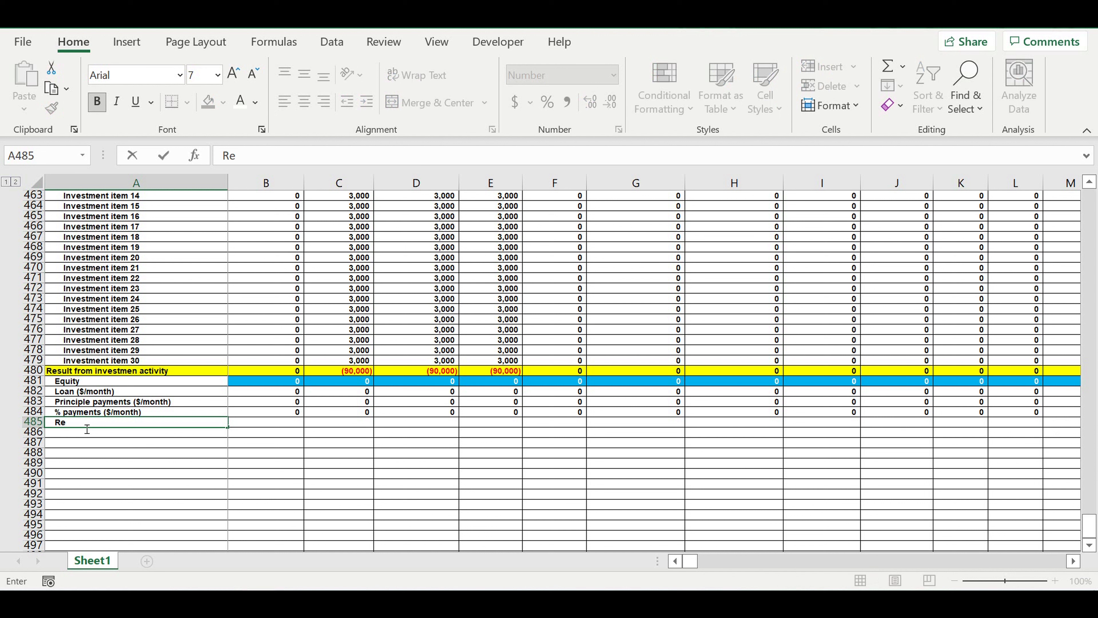
{"action": "type", "text": "sult from financin"}
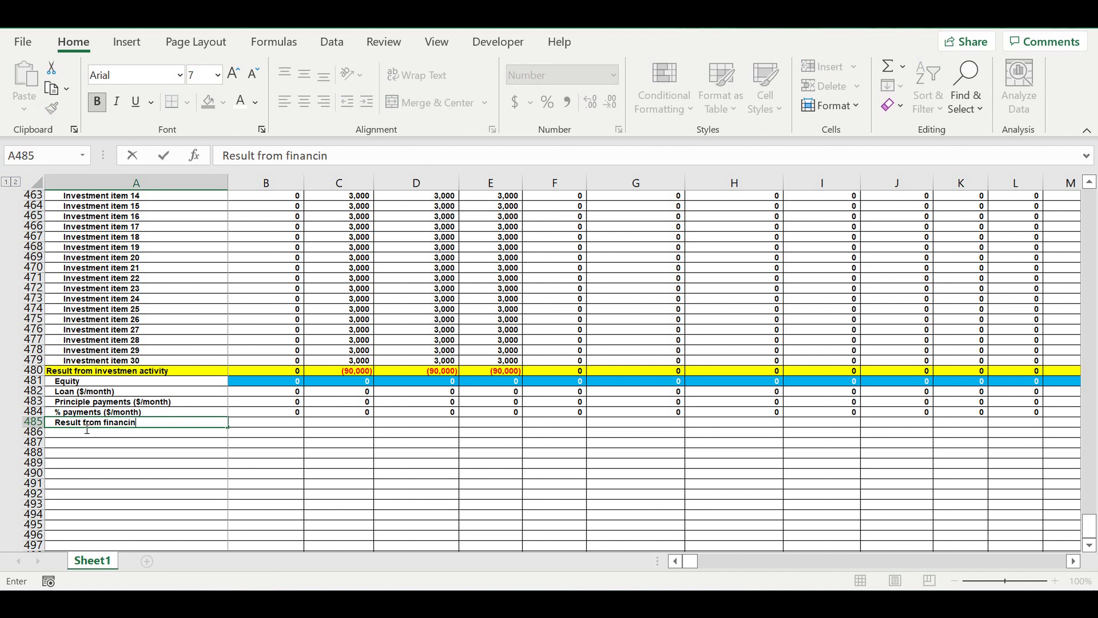
{"action": "type", "text": "g activity"}
{"action": "key", "text": "Return"}
{"action": "left_click", "coordinate": [87, 422]}
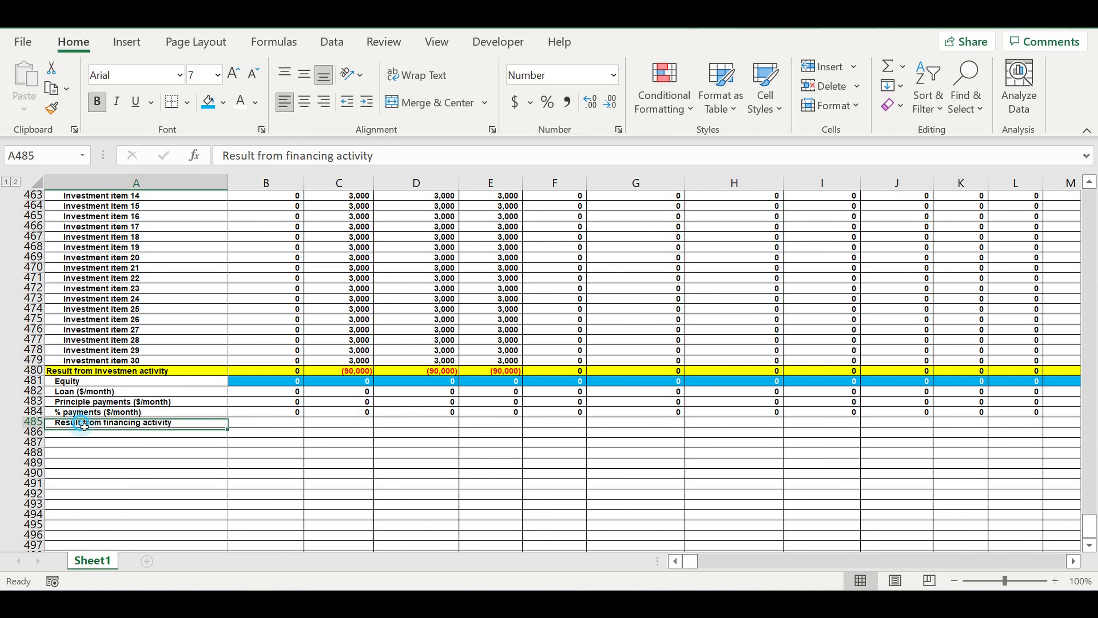
{"action": "left_click", "coordinate": [347, 102]}
{"action": "left_click", "coordinate": [245, 478]}
- Calculate the January financing result in B485 with =B481+B482-B483-B484
{"action": "left_click", "coordinate": [282, 423]}
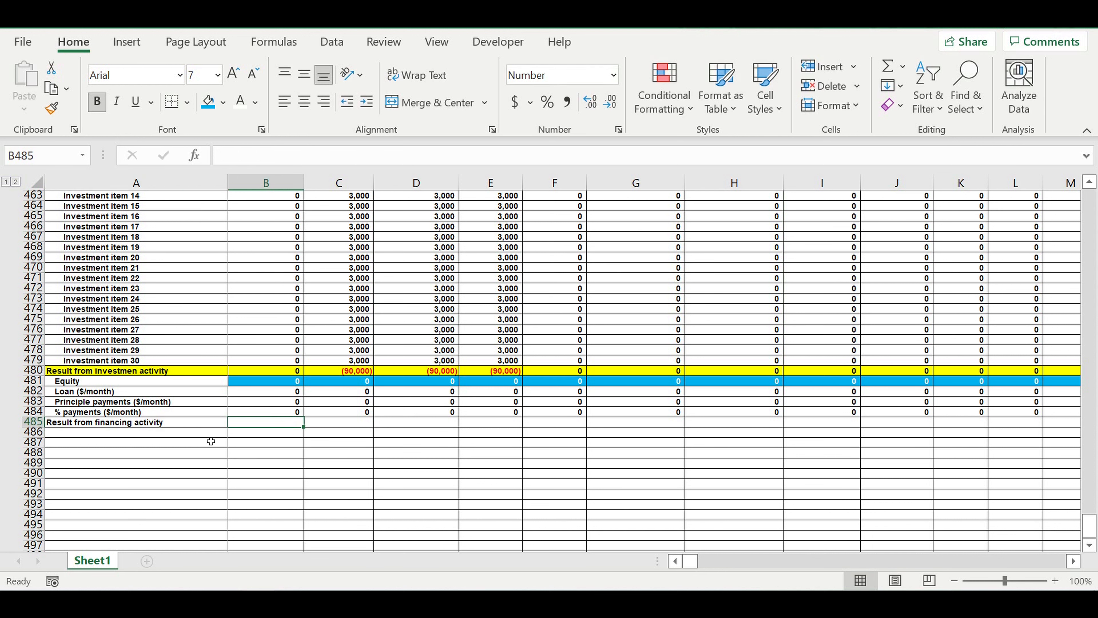
{"action": "type", "text": "="}
{"action": "left_click", "coordinate": [261, 384]}
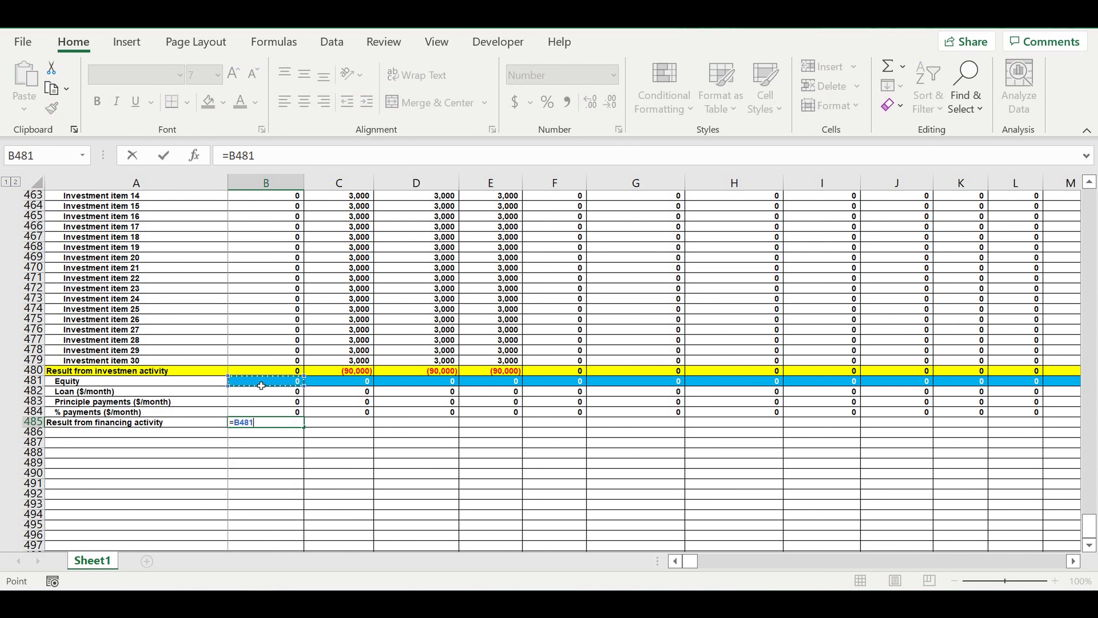
{"action": "type", "text": "+"}
{"action": "left_click", "coordinate": [259, 392]}
{"action": "type", "text": "-"}
{"action": "left_click", "coordinate": [258, 402]}
{"action": "type", "text": "-"}
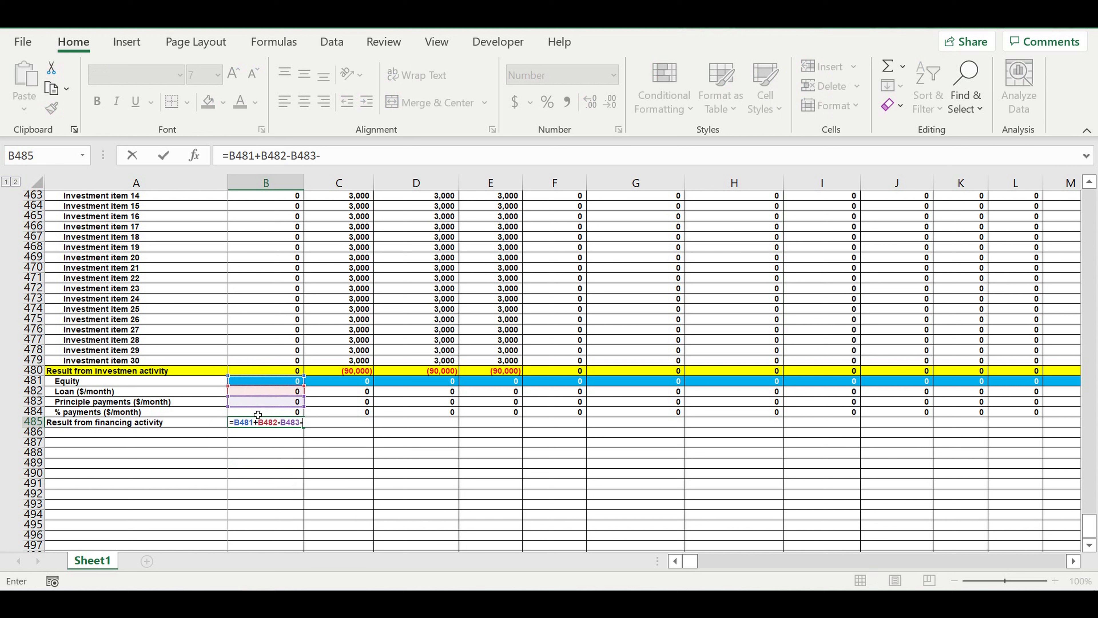
{"action": "left_click", "coordinate": [254, 413]}
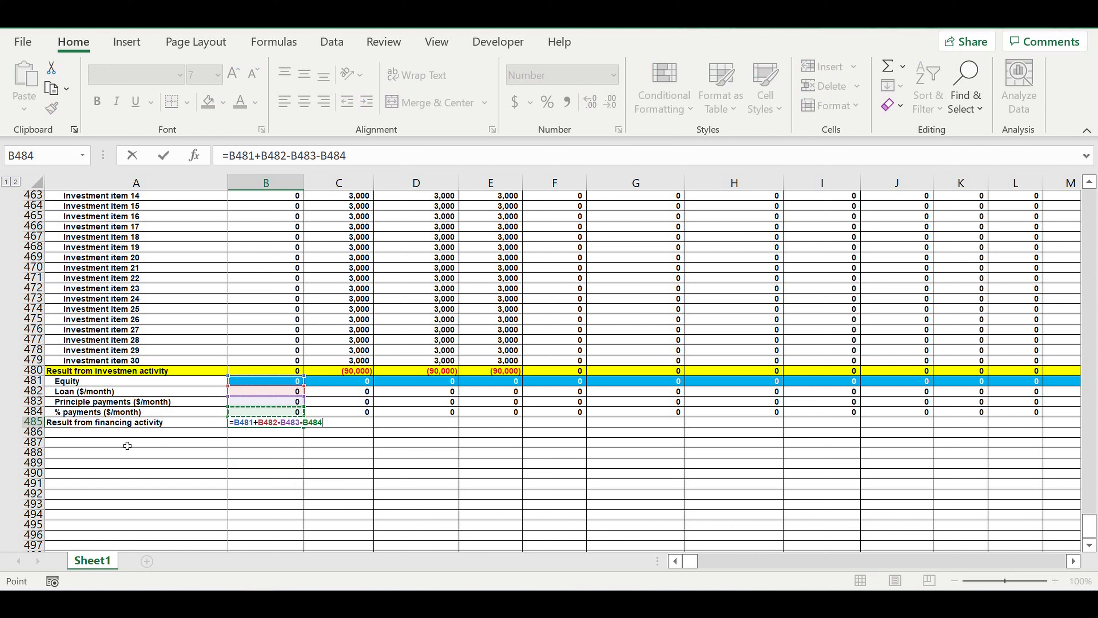
{"action": "key", "text": "Return"}
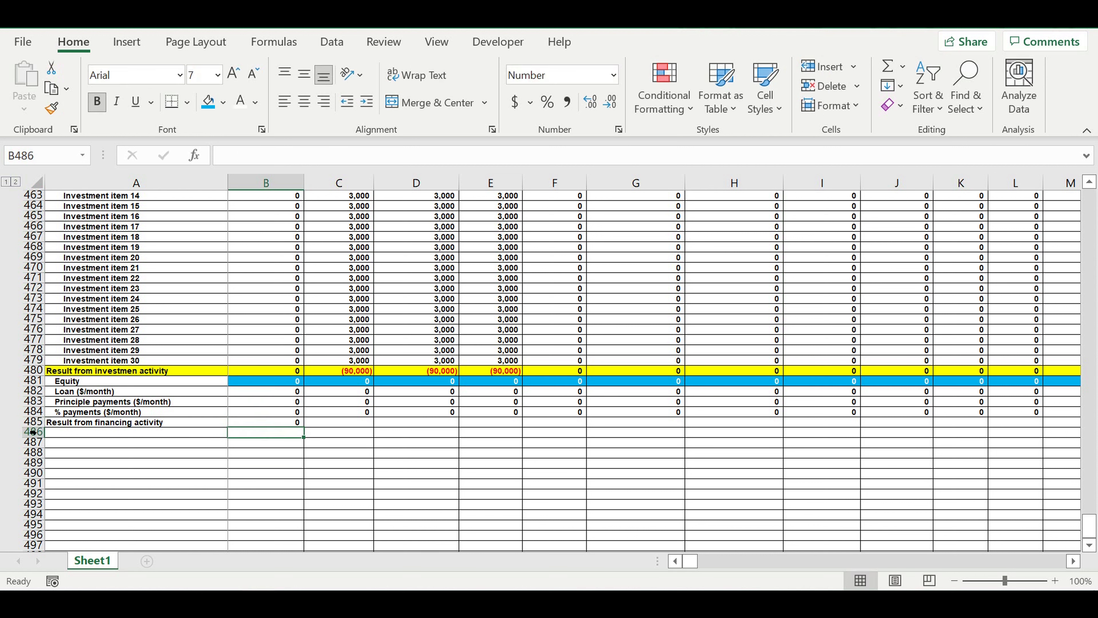
- Fill the whole financing result row 485 with standard yellow
{"action": "left_click", "coordinate": [32, 422]}
{"action": "left_click", "coordinate": [223, 103]}
{"action": "left_click", "coordinate": [252, 263]}
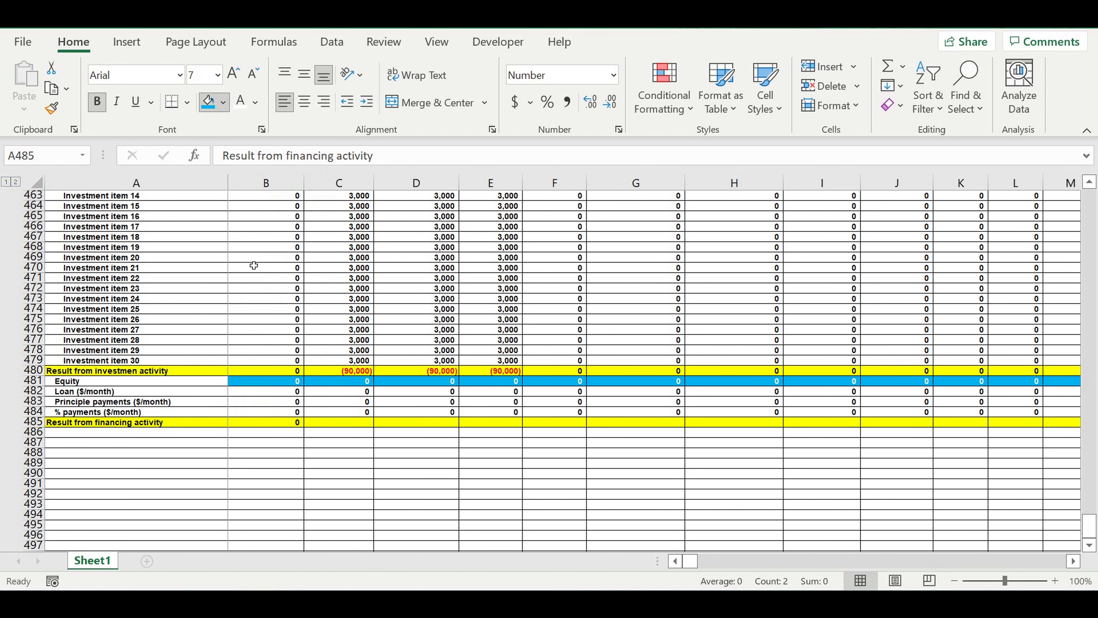
- Fill the financing result formula from B485 across all months to column DQ
{"action": "left_click", "coordinate": [289, 421]}
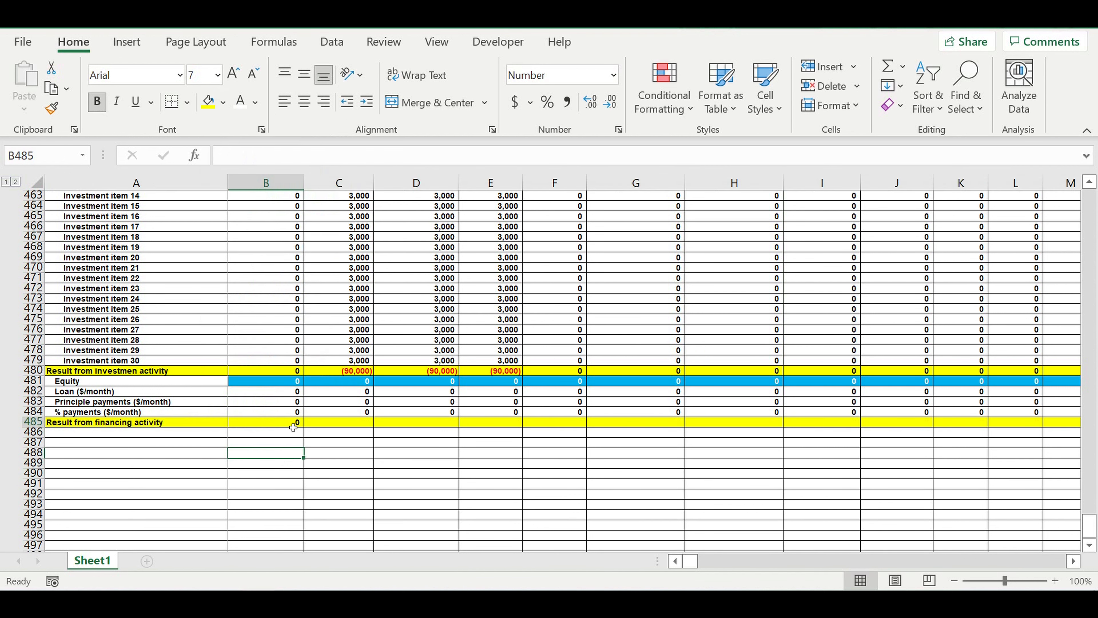
{"action": "left_click_drag", "start_coordinate": [307, 431], "coordinate": [996, 446]}
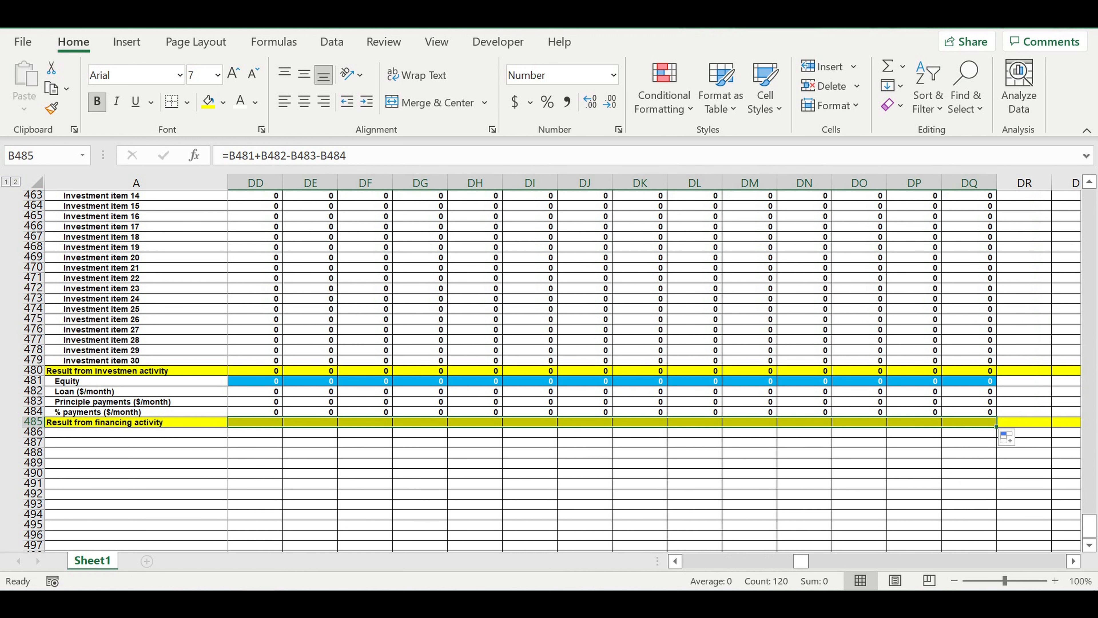
{"action": "left_click", "coordinate": [675, 528]}
{"action": "left_click_drag", "start_coordinate": [794, 562], "coordinate": [538, 568]}
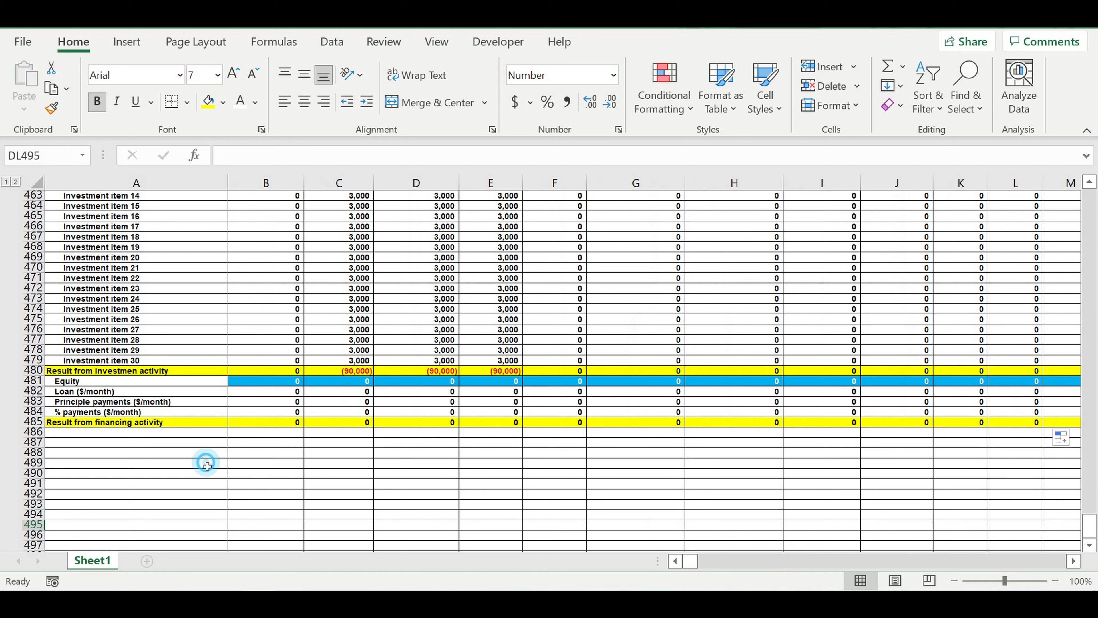
- Label A486 "Cash balance at the beginning of period"
{"action": "left_click", "coordinate": [142, 436]}
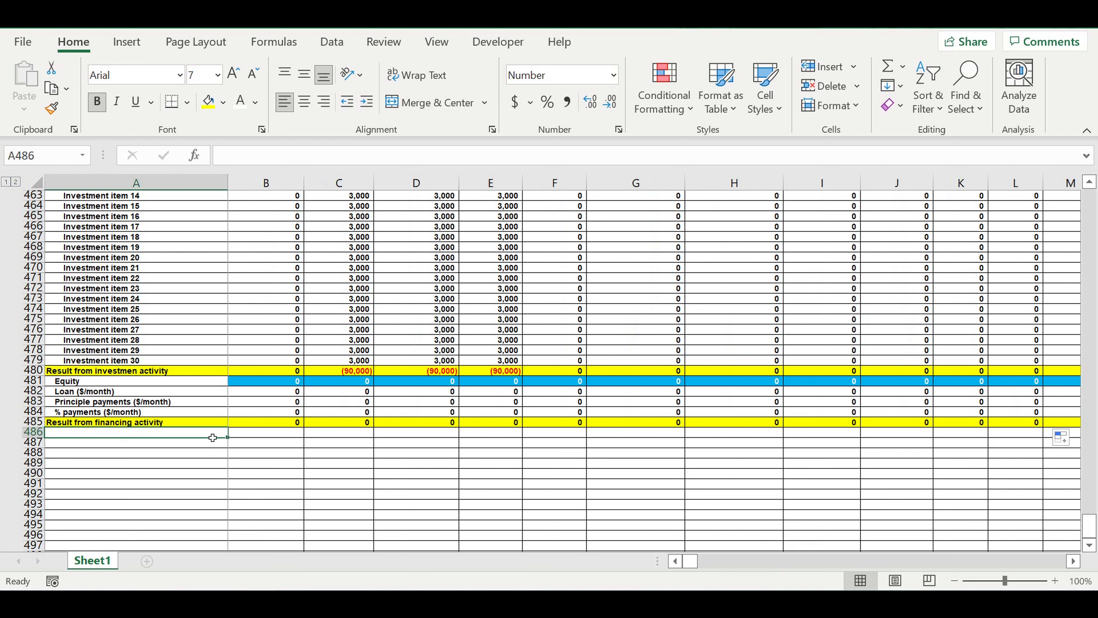
{"action": "type", "text": "Cash balanc"}
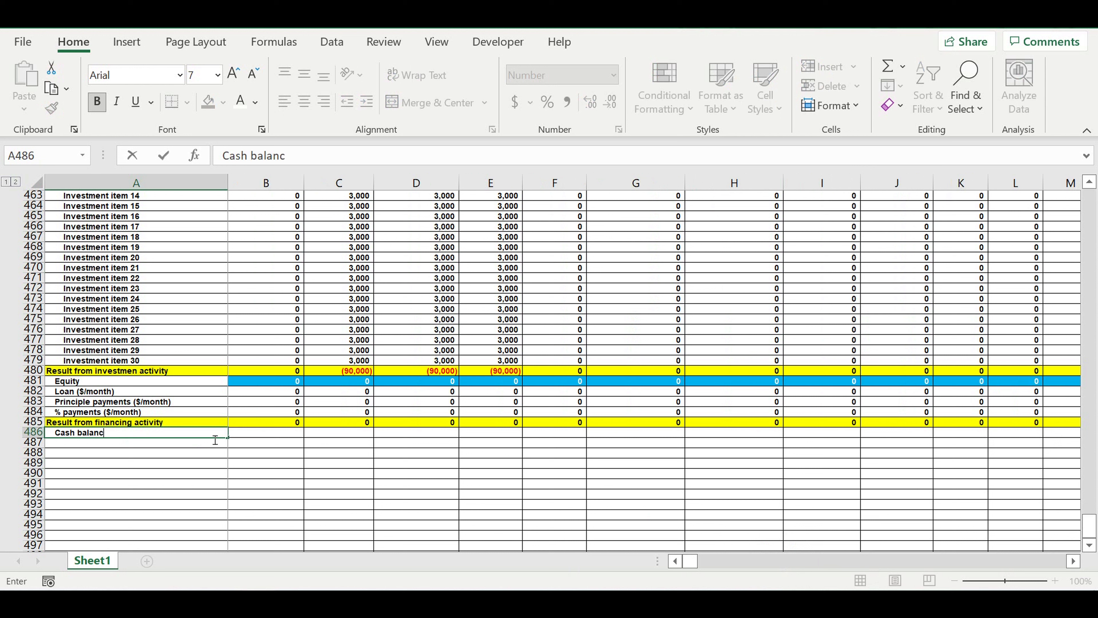
{"action": "type", "text": "e at the beginnin "}
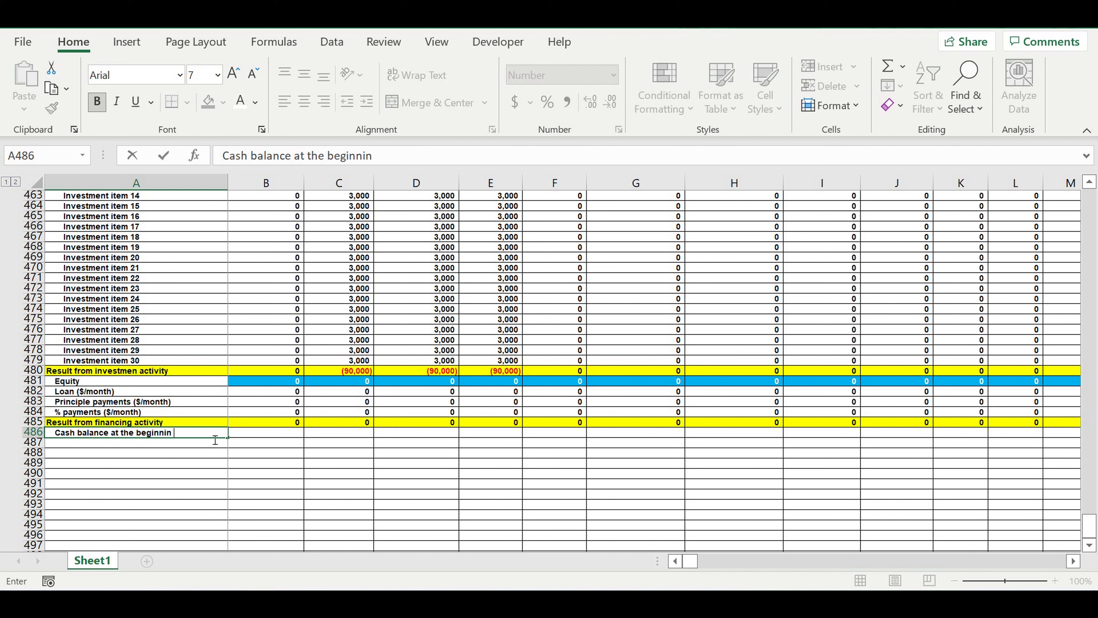
{"action": "type", "text": "of period"}
{"action": "left_click", "coordinate": [373, 156]}
{"action": "type", "text": "g"}
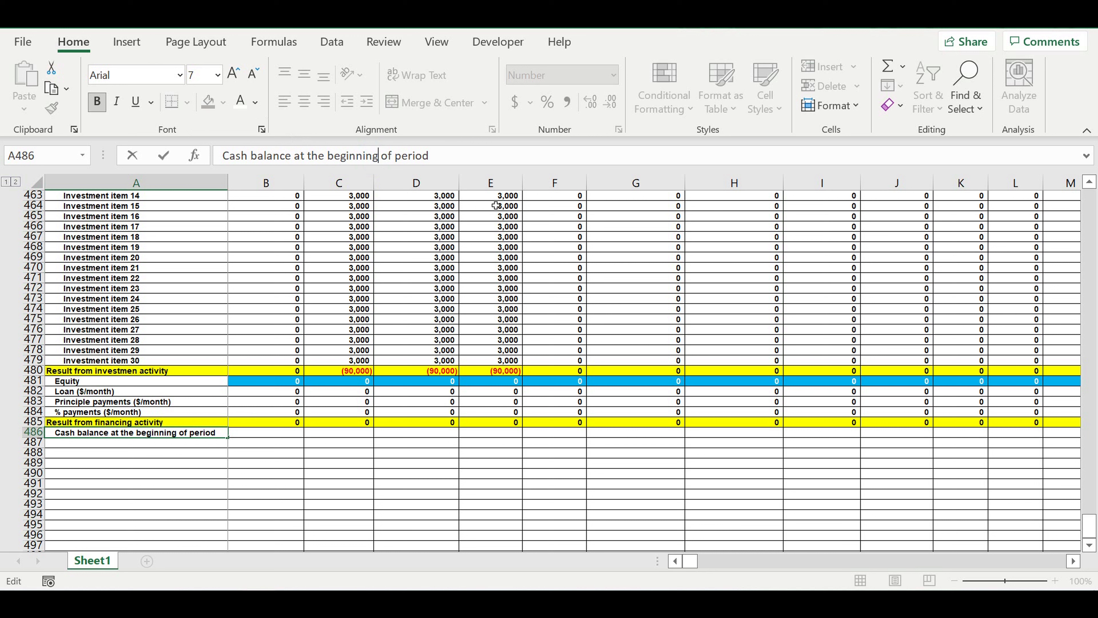
{"action": "key", "text": "Return"}
- Copy the A486 label down to A487 and reword it as "Cash balance at the end of period"
{"action": "left_click", "coordinate": [202, 467]}
{"action": "key", "text": "Up"}
{"action": "key", "text": "Up"}
{"action": "key", "text": "Up"}
{"action": "mouse_move", "coordinate": [235, 444]}
{"action": "left_mouse_down"}
{"action": "mouse_move", "coordinate": [227, 454]}
{"action": "mouse_move", "coordinate": [228, 443]}
{"action": "left_mouse_up"}
{"action": "left_click", "coordinate": [191, 444]}
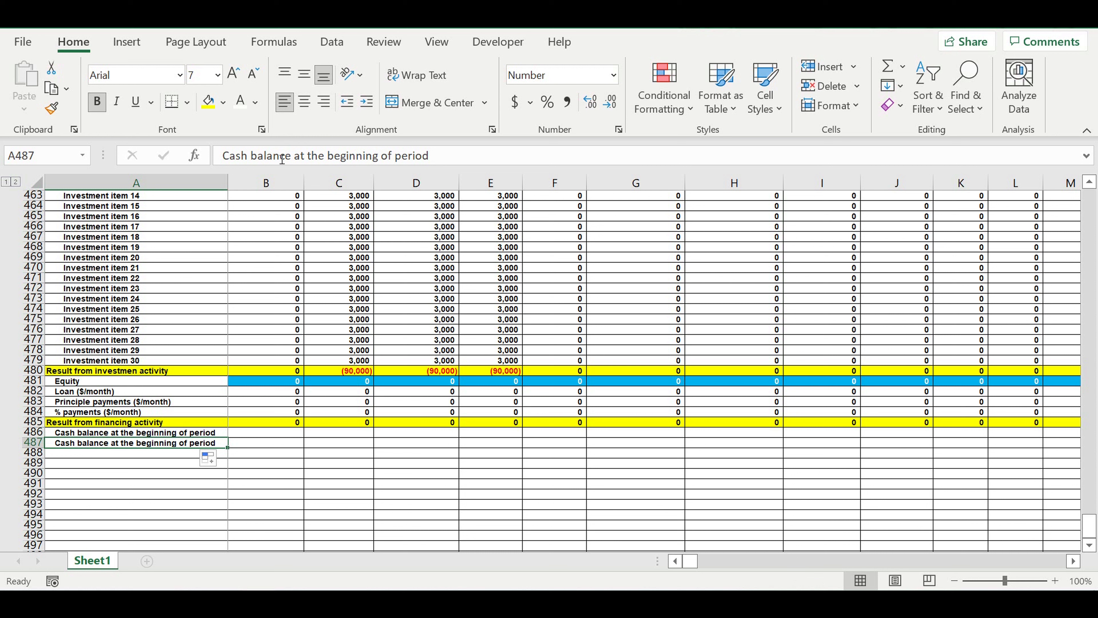
{"action": "left_click_drag", "start_coordinate": [327, 156], "coordinate": [388, 166]}
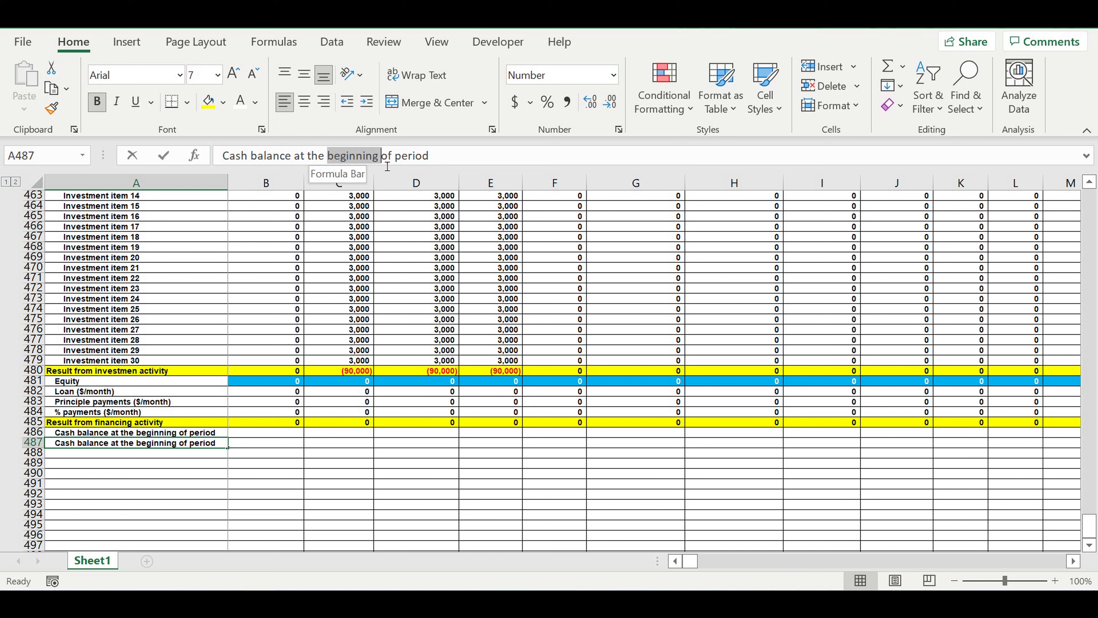
{"action": "type", "text": "end"}
{"action": "key", "text": "Return"}
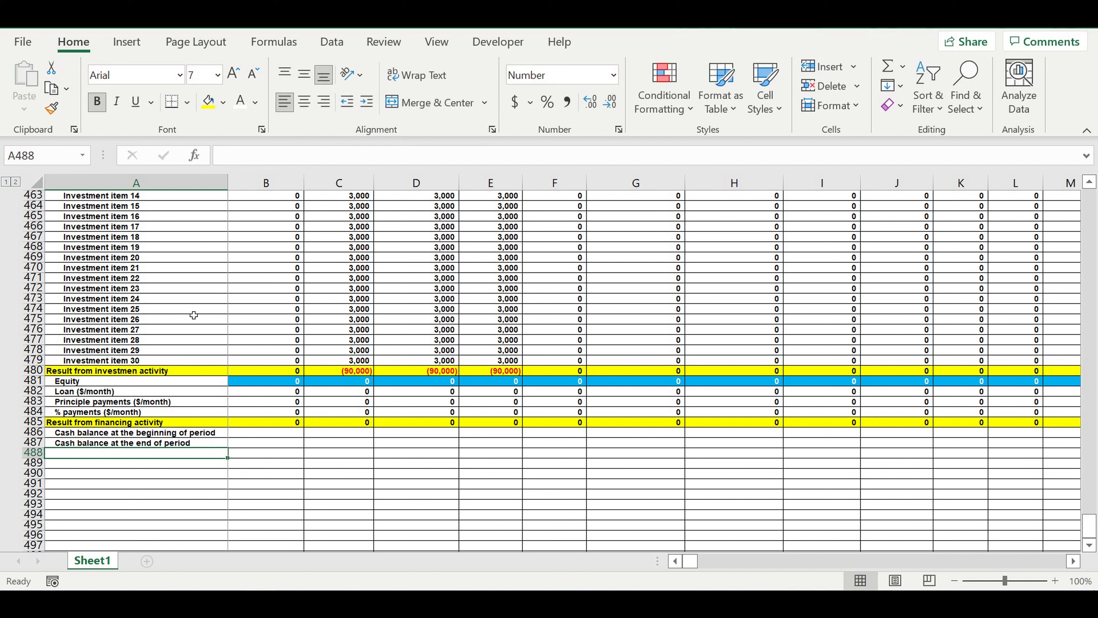
- Remove the indent of the A487 label and fill row 487 with the lightest gold theme colour
{"action": "left_click", "coordinate": [106, 444]}
{"action": "left_click", "coordinate": [347, 101]}
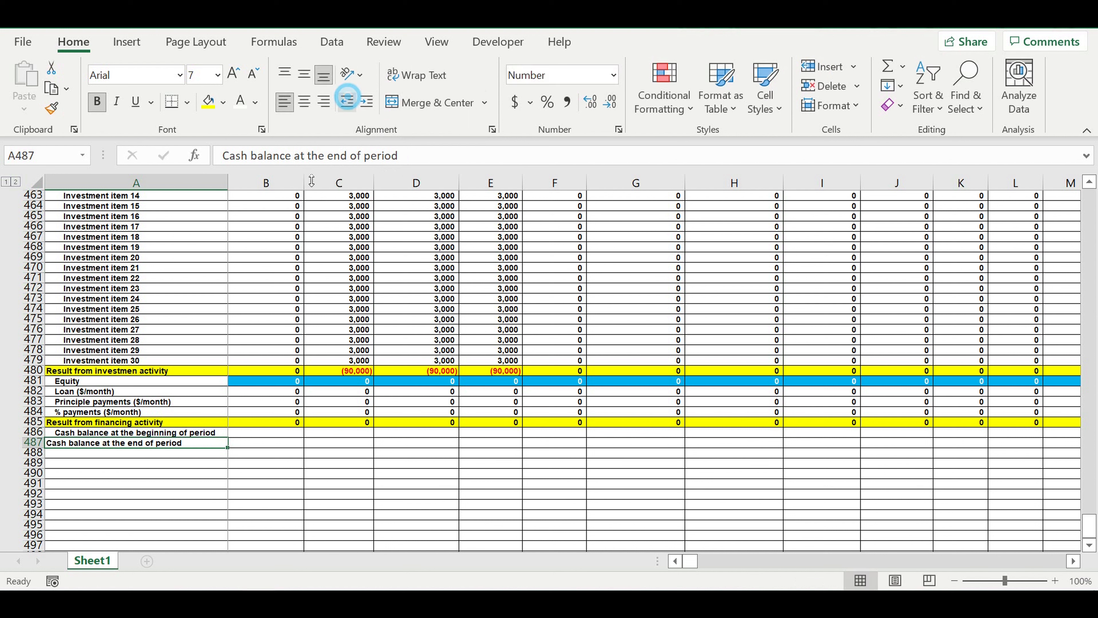
{"action": "left_click", "coordinate": [36, 443]}
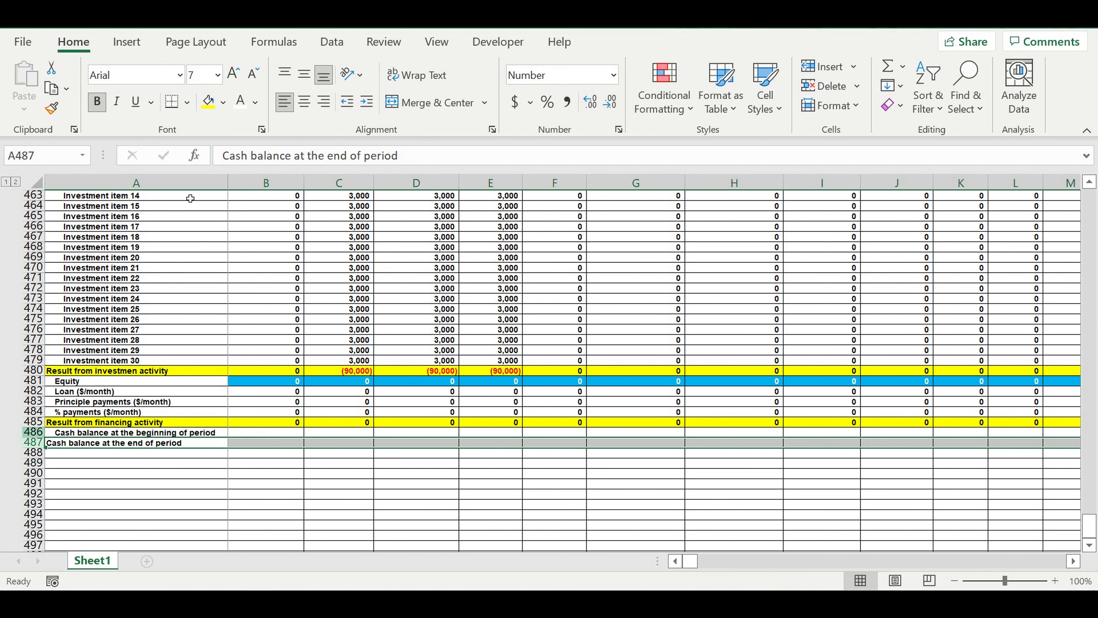
{"action": "left_click", "coordinate": [224, 102]}
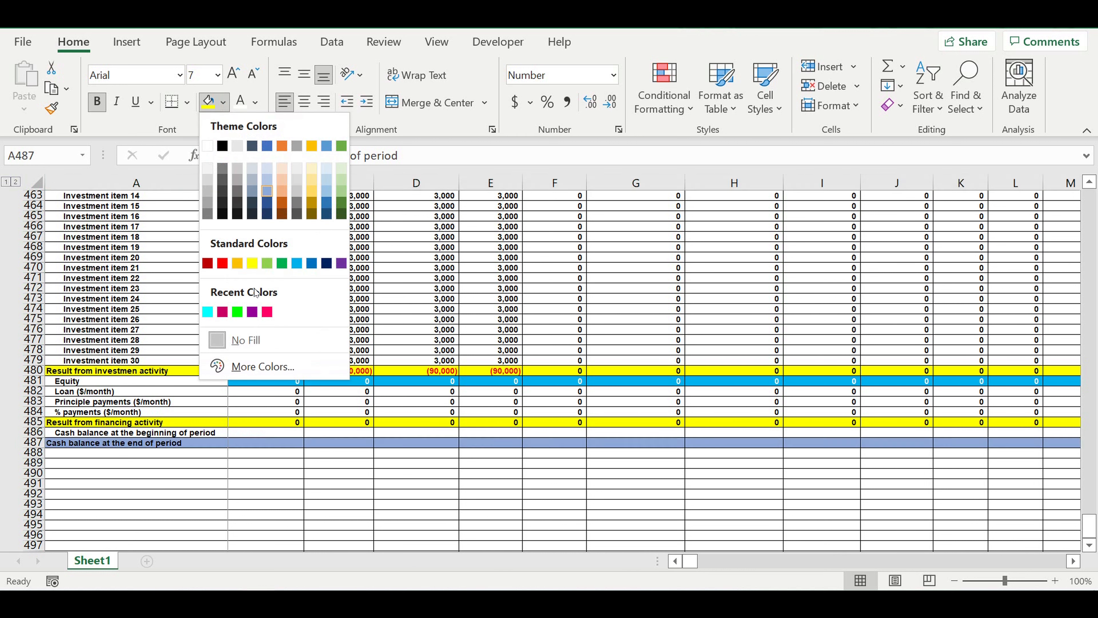
{"action": "left_click", "coordinate": [312, 167]}
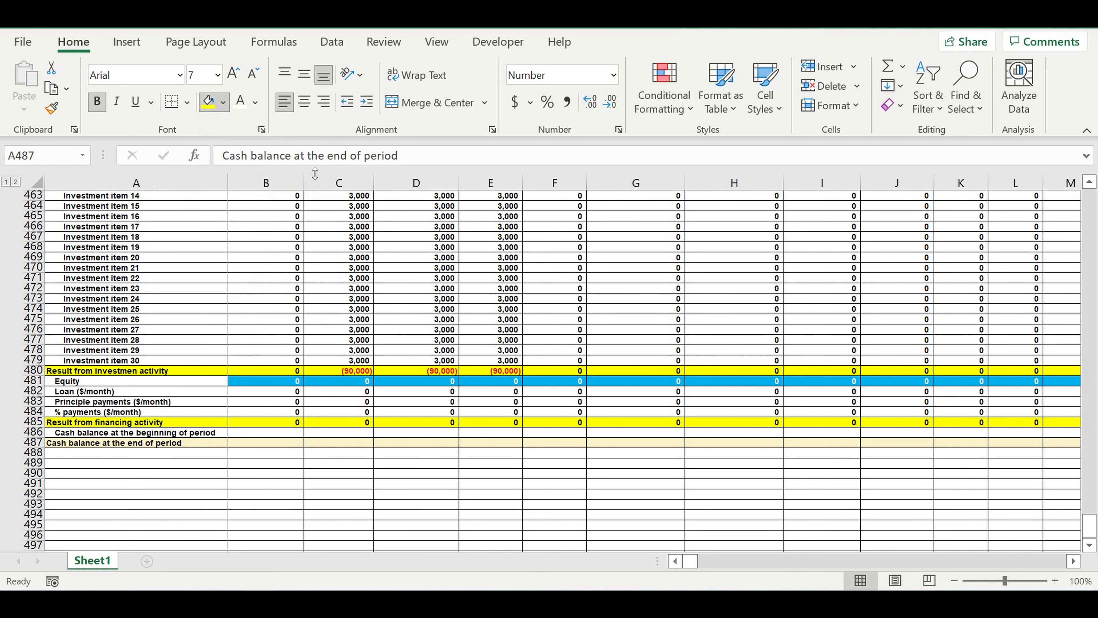
{"action": "left_click", "coordinate": [242, 474]}
- Fill row 488 with black as a separator below the cash flow statement
{"action": "left_click", "coordinate": [39, 452]}
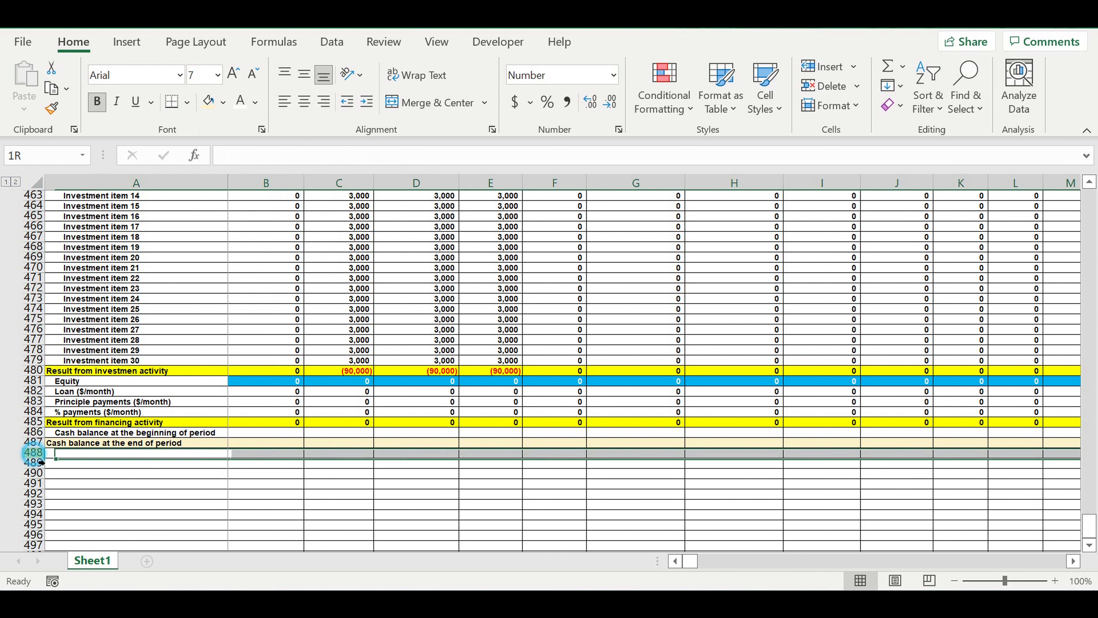
{"action": "left_click", "coordinate": [224, 102]}
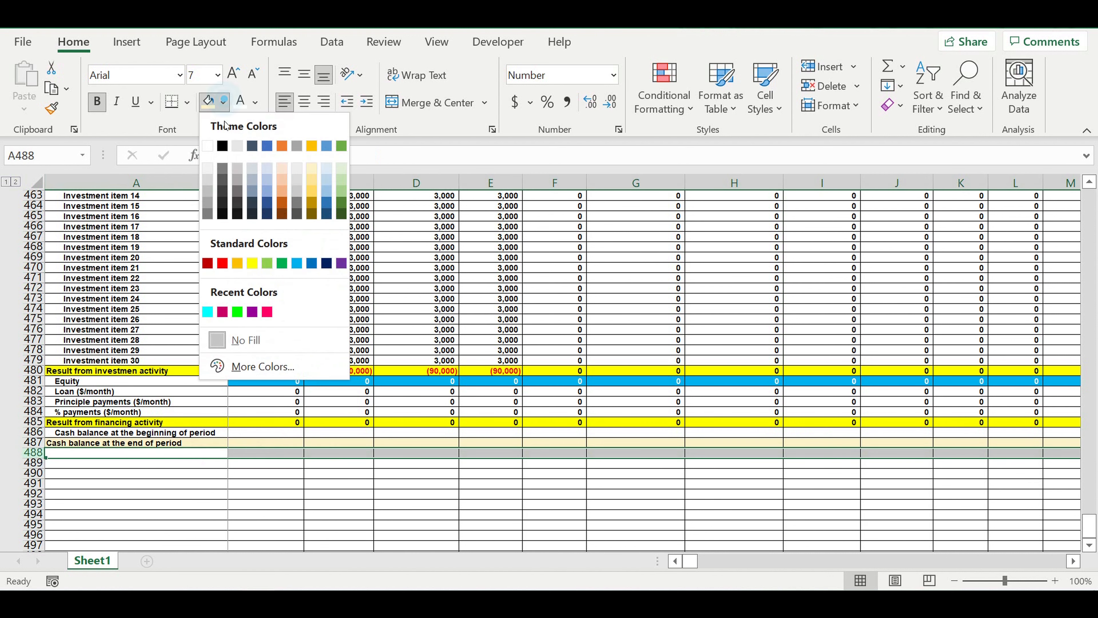
{"action": "left_click", "coordinate": [222, 145]}
{"action": "left_click", "coordinate": [268, 494]}
{"action": "left_click", "coordinate": [154, 472]}
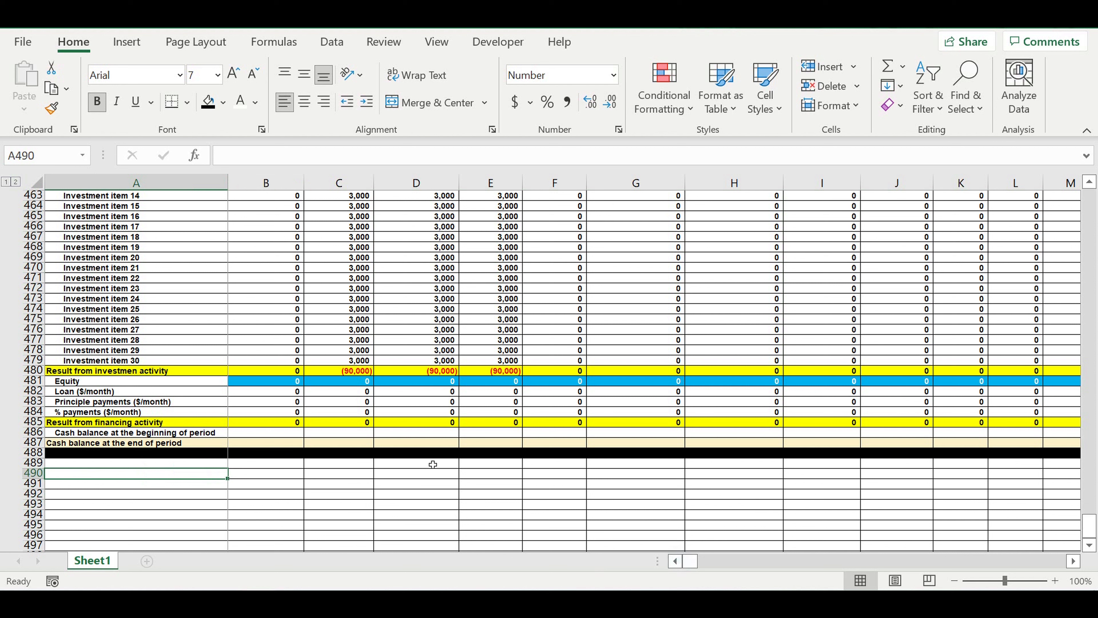
- Enter 0 in B486 as the January cash balance at the beginning of the period
{"action": "left_click", "coordinate": [277, 435]}
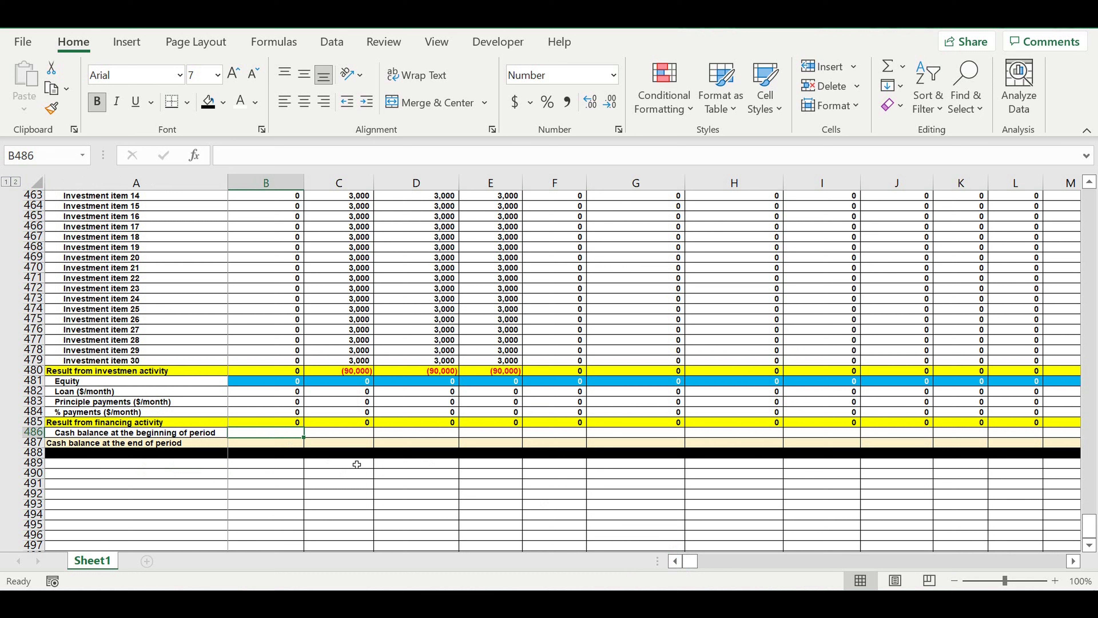
{"action": "type", "text": "0"}
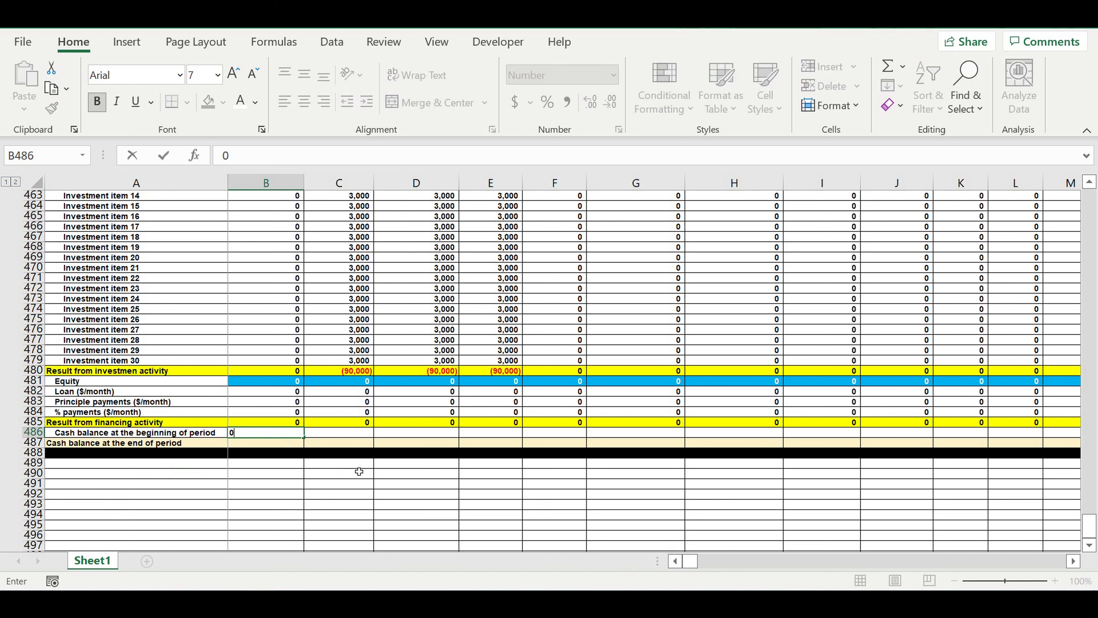
{"action": "left_click", "coordinate": [276, 453]}
{"action": "left_click", "coordinate": [275, 436]}
{"action": "left_click", "coordinate": [274, 444]}
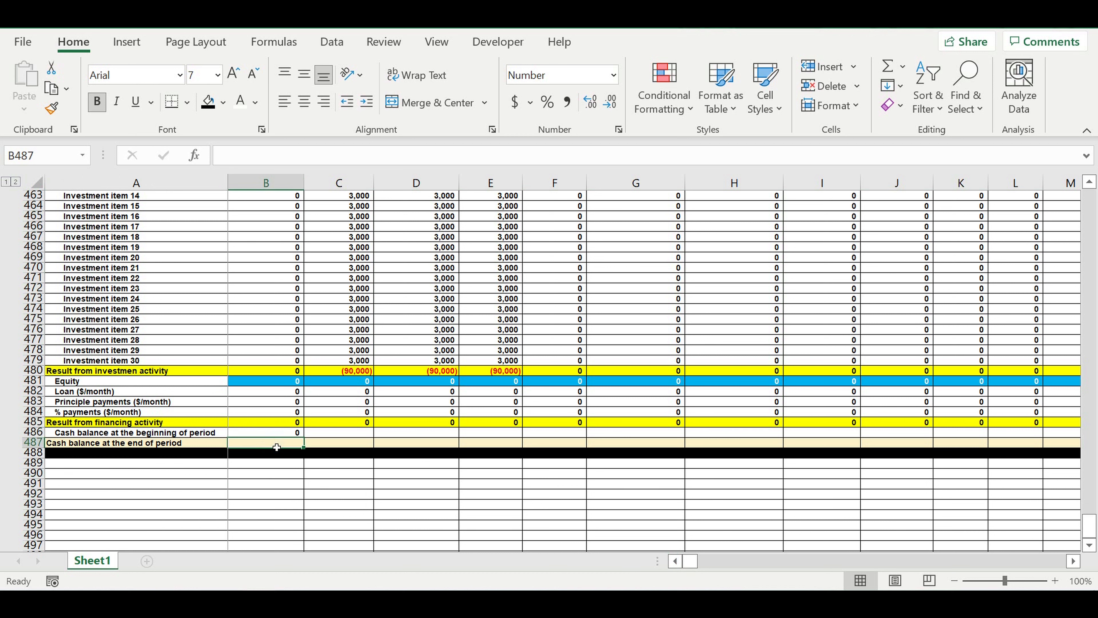
- Calculate the January cash balance at the end of period in B487 as =B448+B480+B485+B486
{"action": "type", "text": "="}
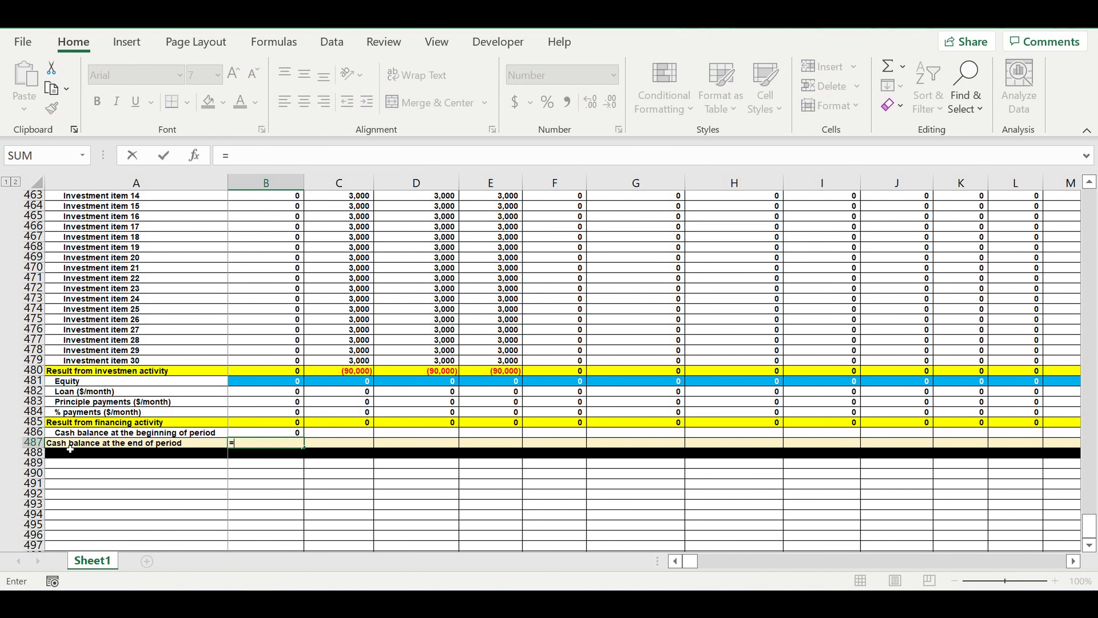
{"action": "scroll", "coordinate": [276, 428], "scroll_direction": "up", "scroll_amount": 2}
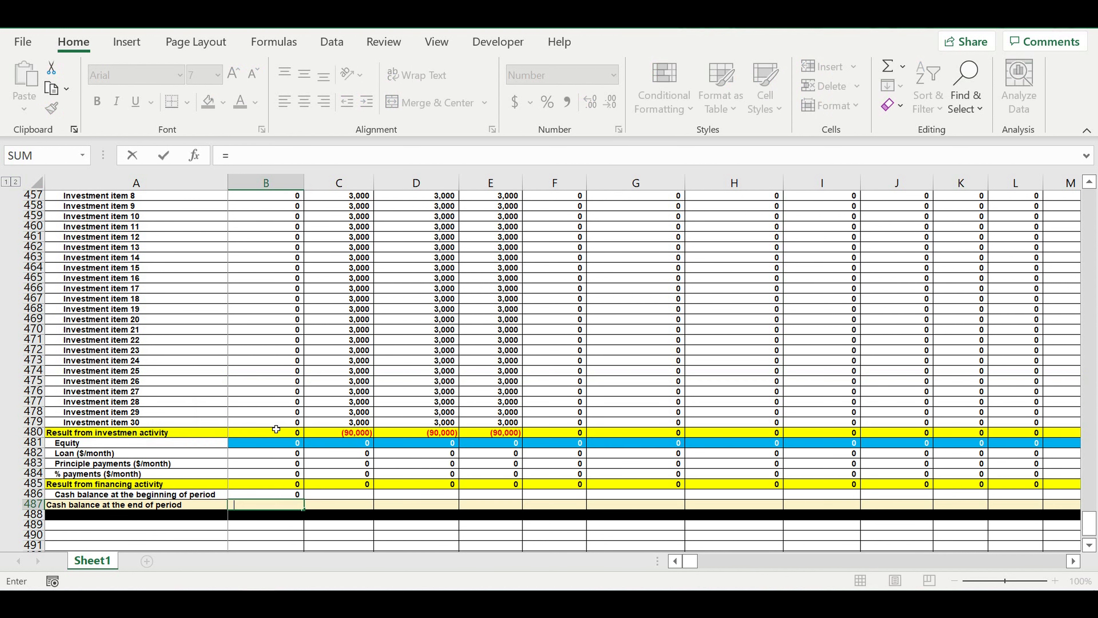
{"action": "scroll", "coordinate": [276, 428], "scroll_direction": "up", "scroll_amount": 7}
{"action": "scroll", "coordinate": [276, 428], "scroll_direction": "up", "scroll_amount": 15}
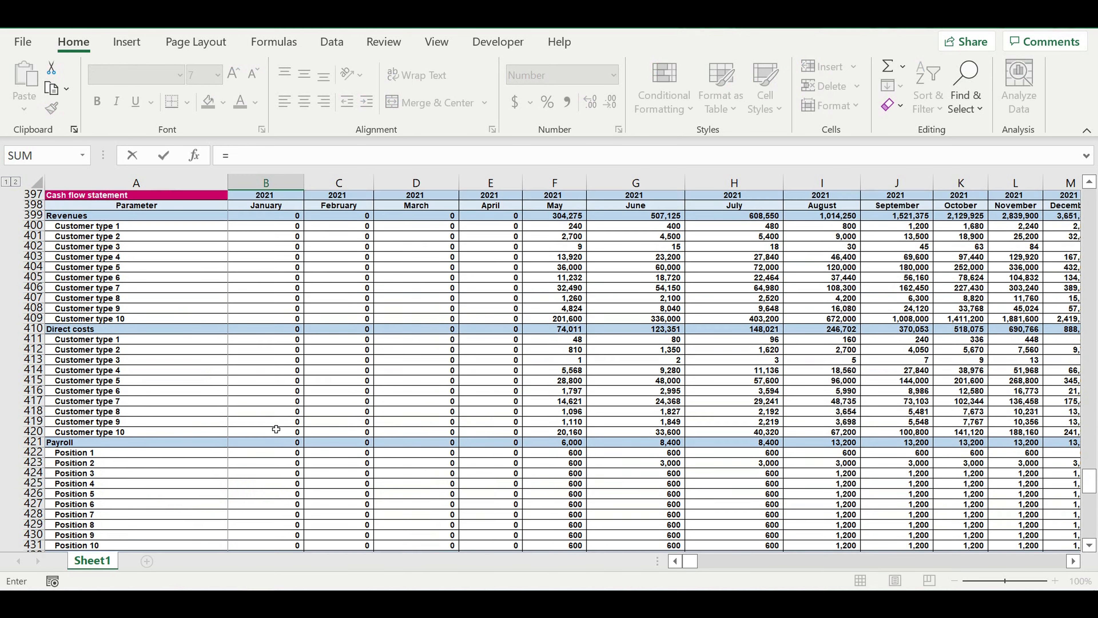
{"action": "scroll", "coordinate": [276, 429], "scroll_direction": "down", "scroll_amount": 5}
{"action": "scroll", "coordinate": [276, 429], "scroll_direction": "down", "scroll_amount": 5}
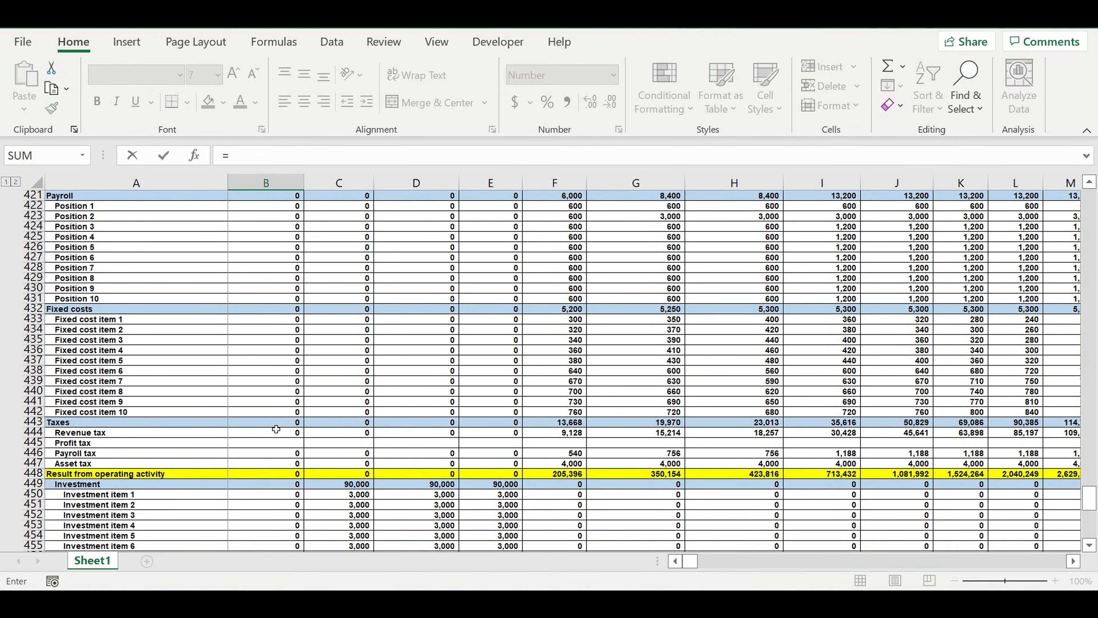
{"action": "left_click", "coordinate": [266, 475]}
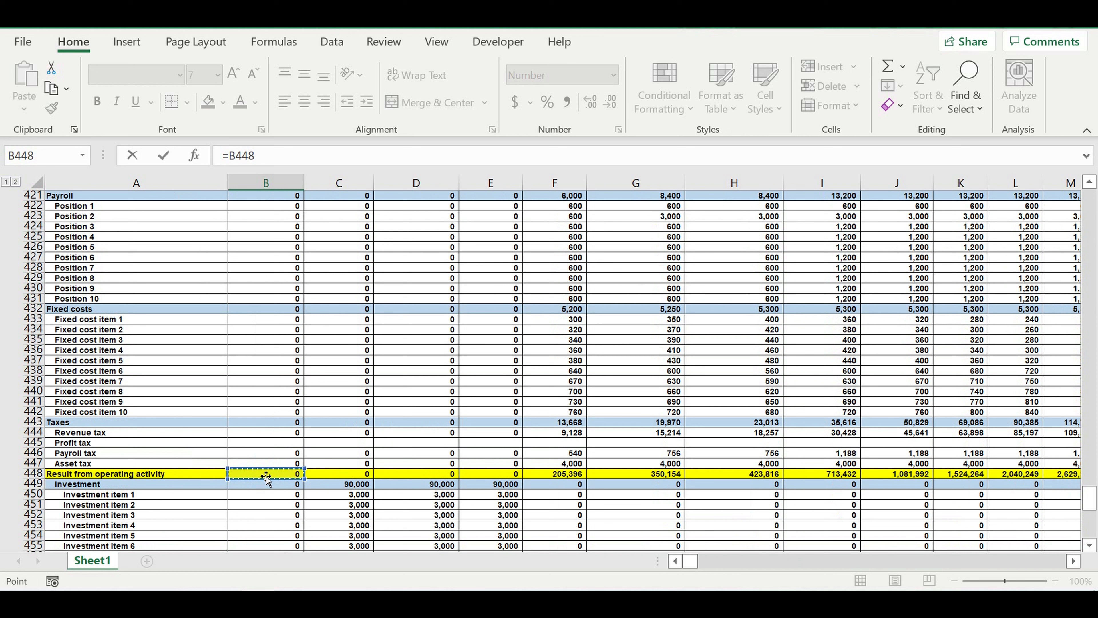
{"action": "type", "text": "+"}
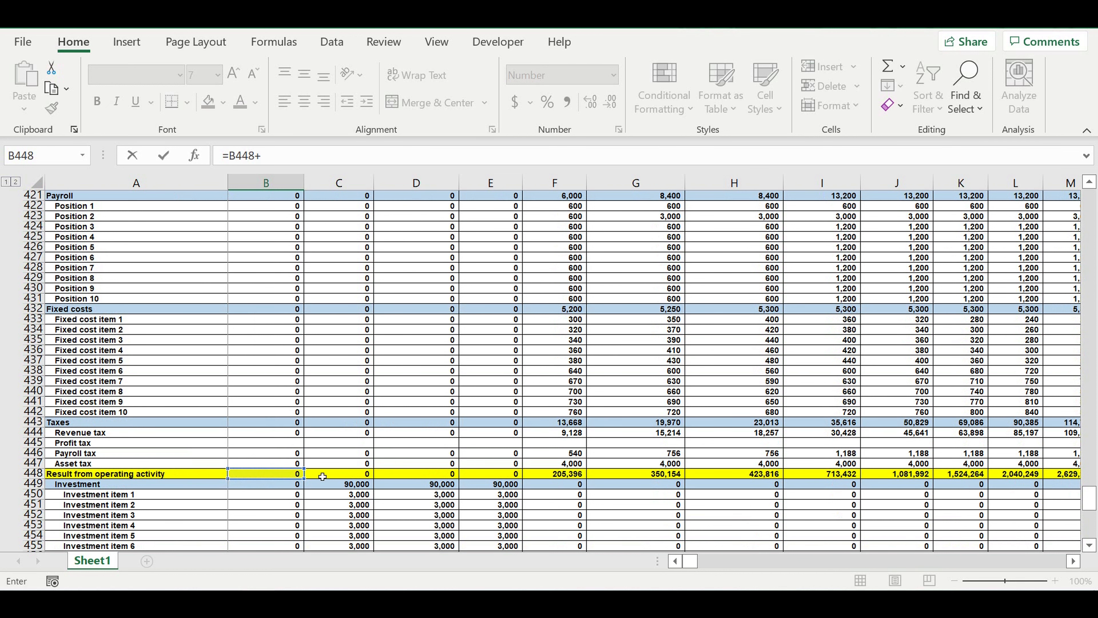
{"action": "scroll", "coordinate": [322, 476], "scroll_direction": "down", "scroll_amount": 5}
{"action": "scroll", "coordinate": [322, 476], "scroll_direction": "down", "scroll_amount": 4}
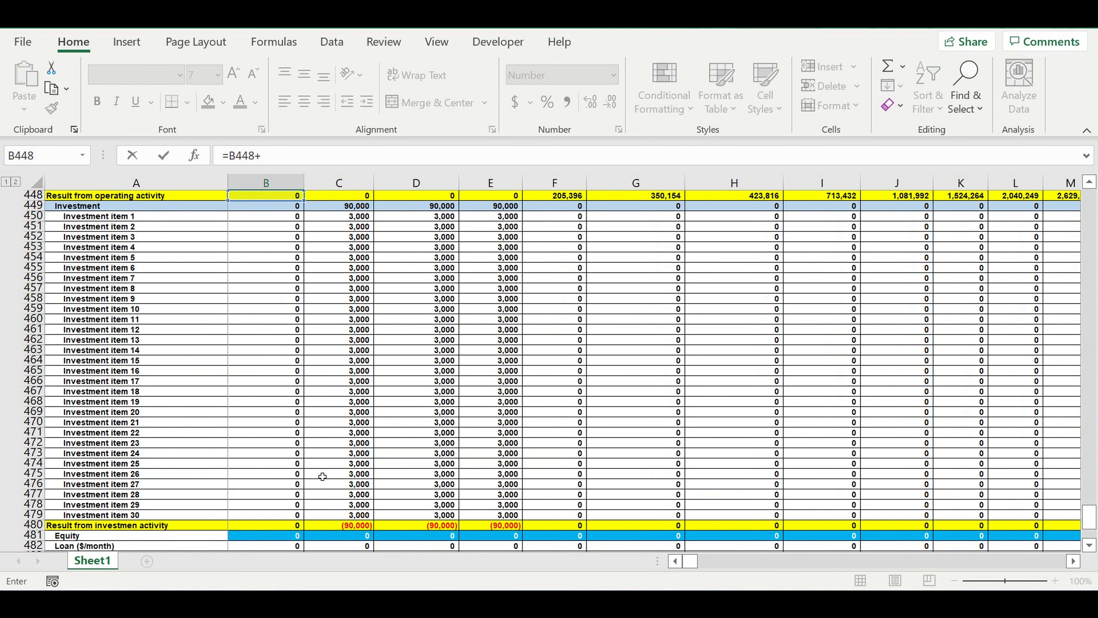
{"action": "scroll", "coordinate": [322, 476], "scroll_direction": "down", "scroll_amount": 2}
{"action": "left_click", "coordinate": [267, 465]}
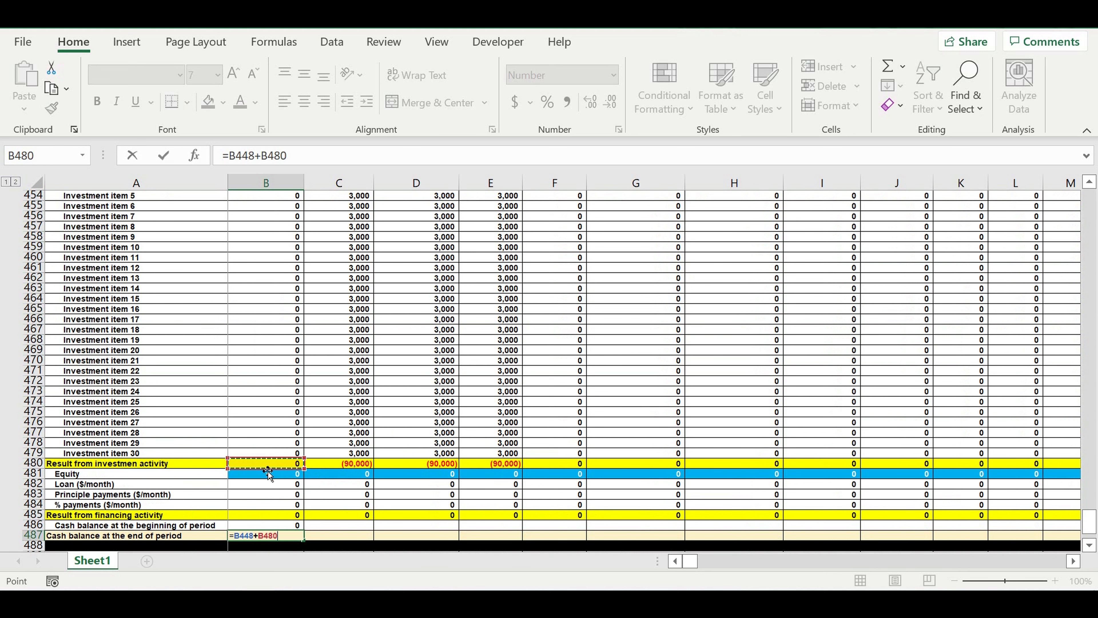
{"action": "type", "text": "+"}
{"action": "scroll", "coordinate": [266, 472], "scroll_direction": "down", "scroll_amount": 3}
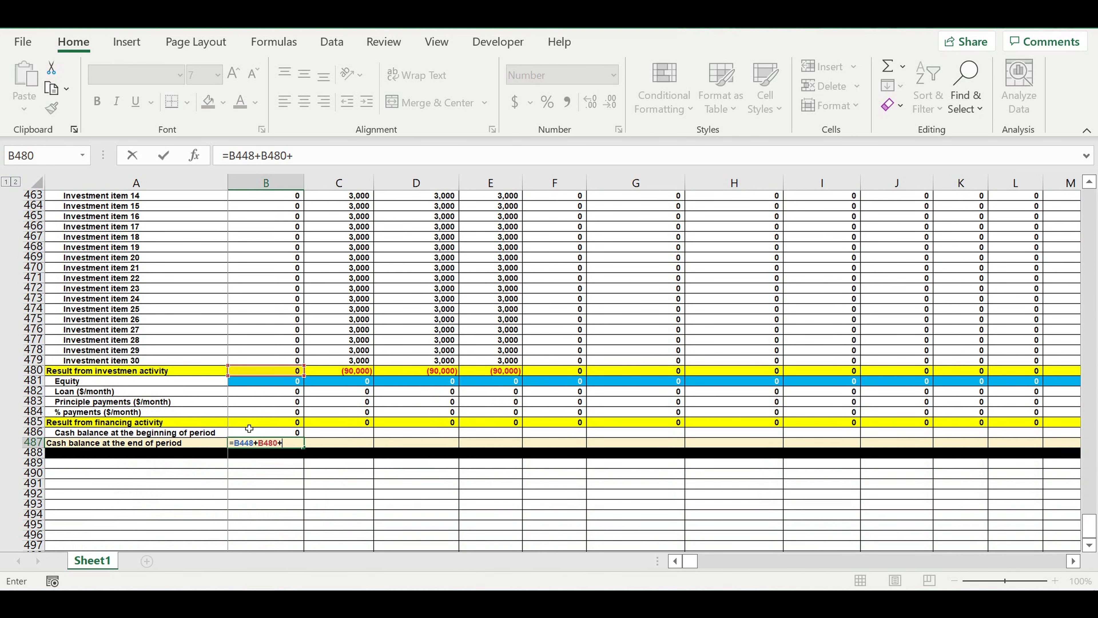
{"action": "left_click", "coordinate": [263, 426]}
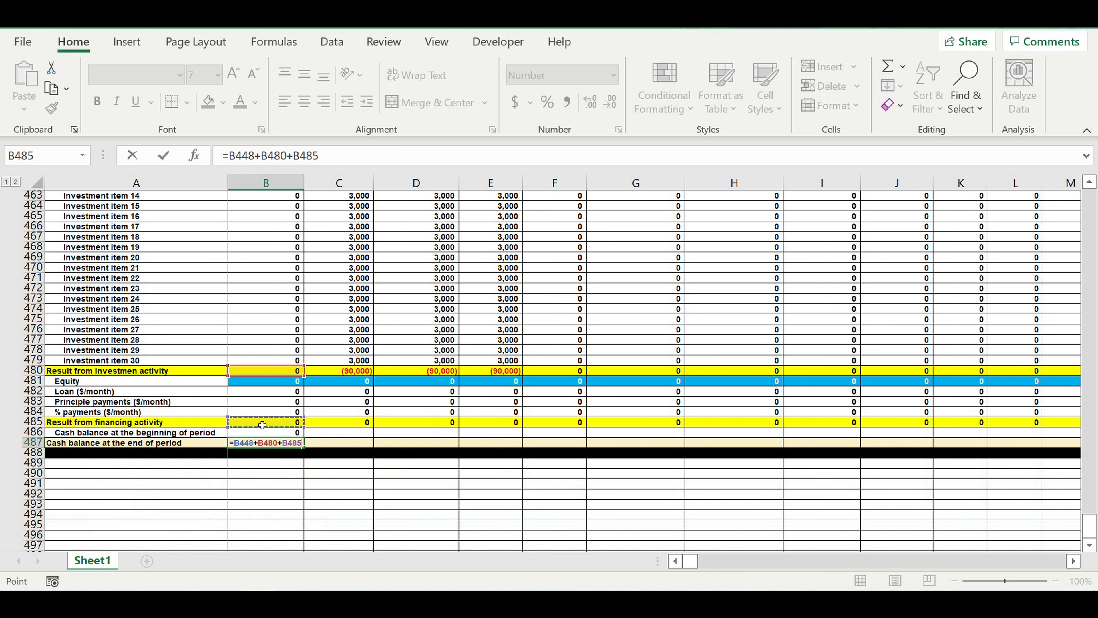
{"action": "type", "text": "+"}
{"action": "left_click", "coordinate": [265, 435]}
{"action": "key", "text": "Return"}
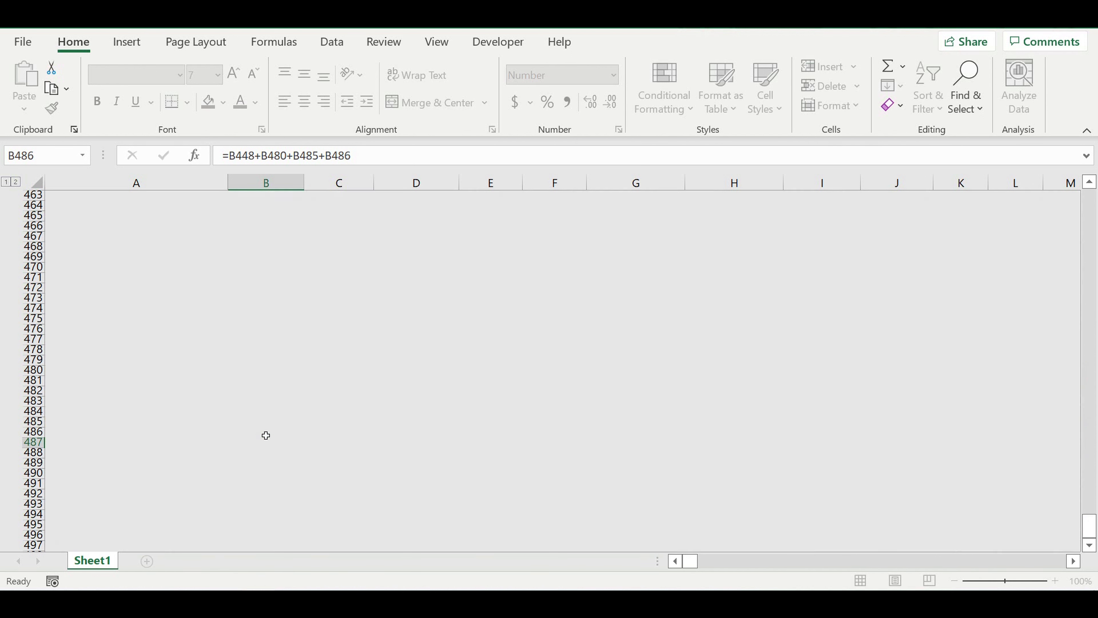
- Link the February cash balance at the beginning of period in C486 to January's ending balance with =B487
{"action": "left_click", "coordinate": [340, 435]}
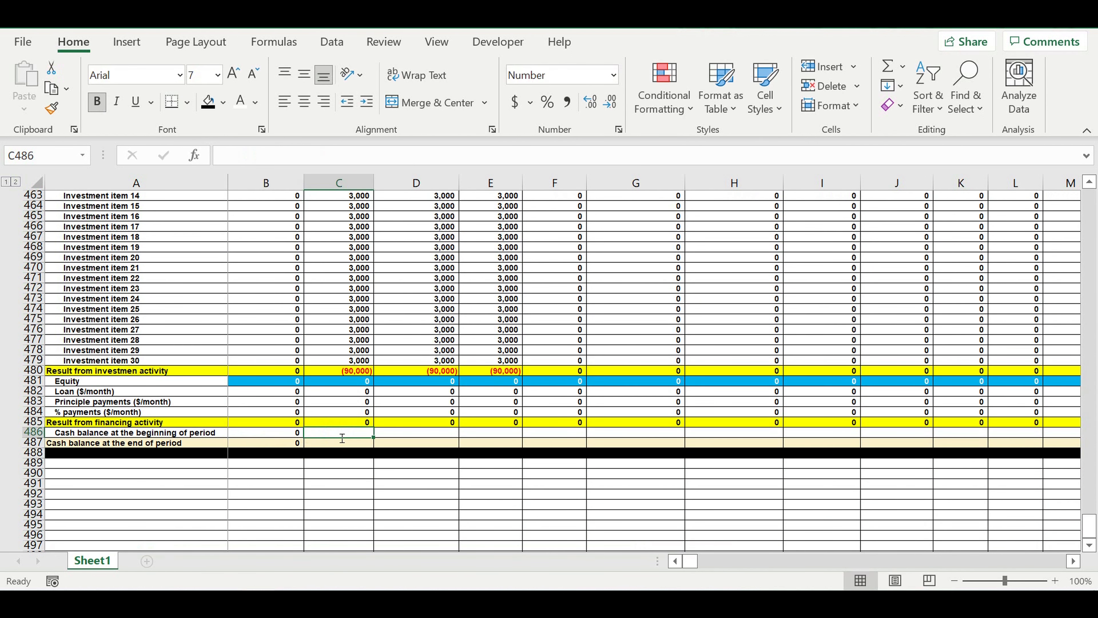
{"action": "type", "text": "="}
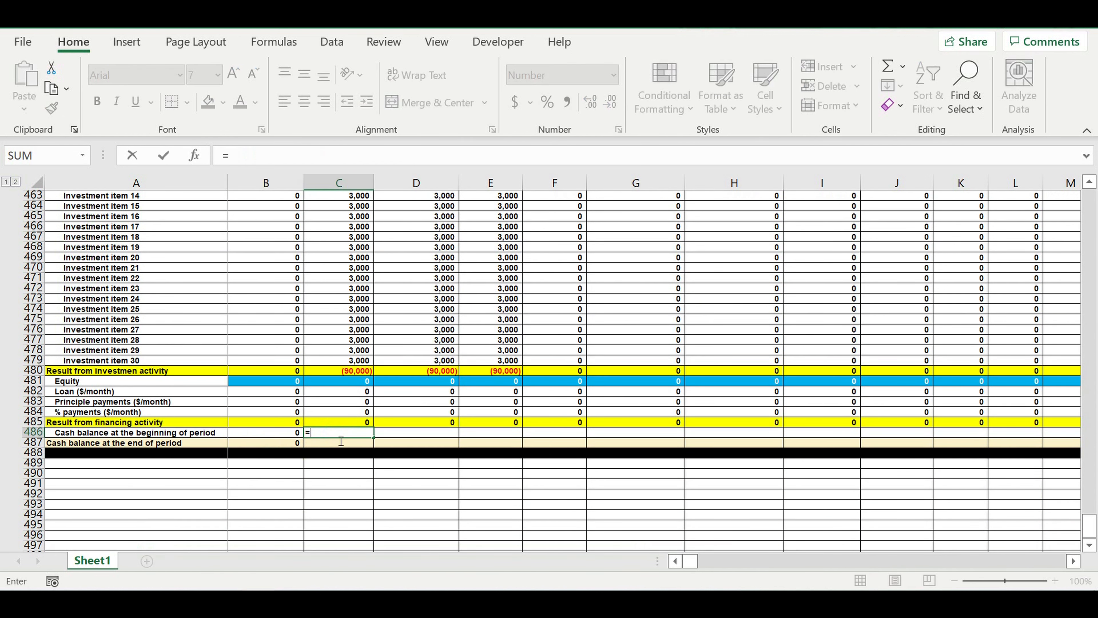
{"action": "left_click", "coordinate": [273, 447]}
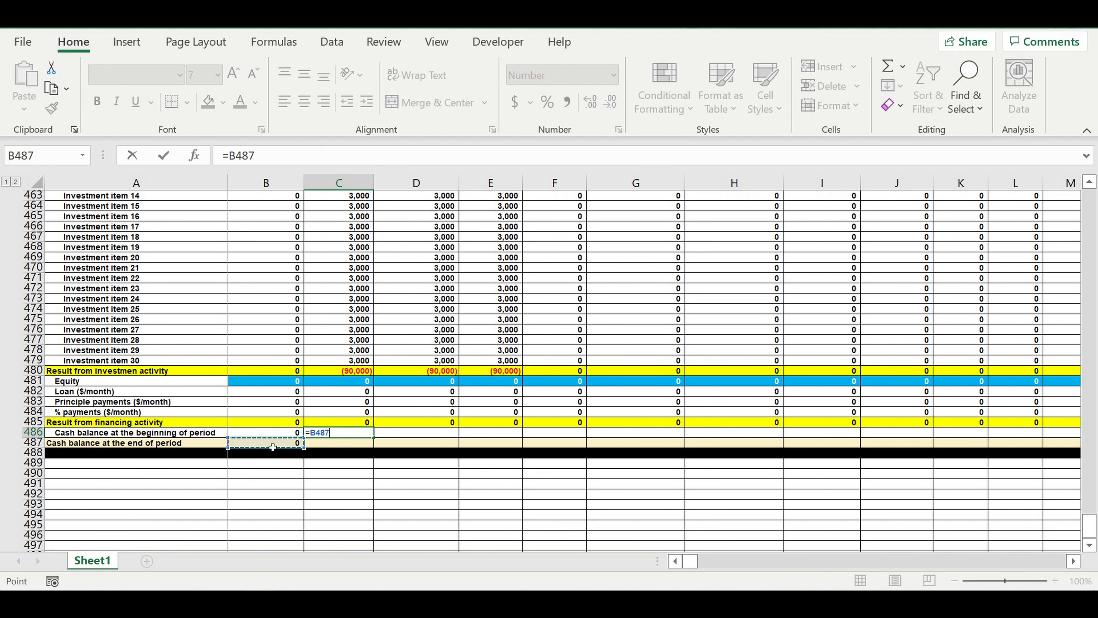
{"action": "key", "text": "Return"}
{"action": "left_click", "coordinate": [334, 434]}
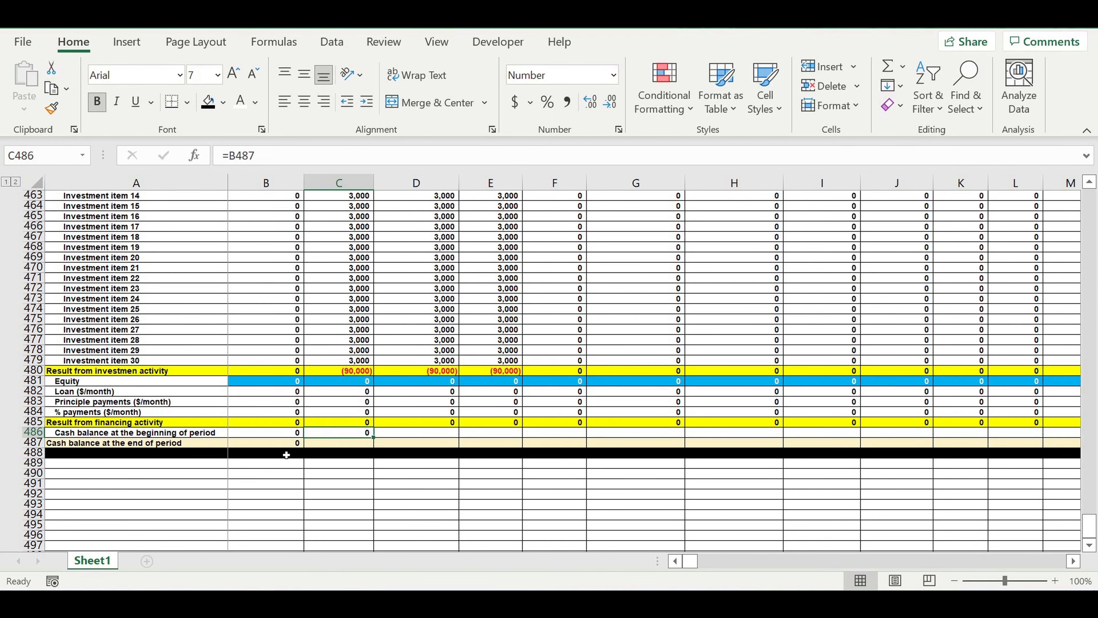
- Copy the ending cash balance formula from B487 into February's cell C487
{"action": "left_click", "coordinate": [275, 445]}
{"action": "left_click_drag", "start_coordinate": [303, 447], "coordinate": [367, 447]}
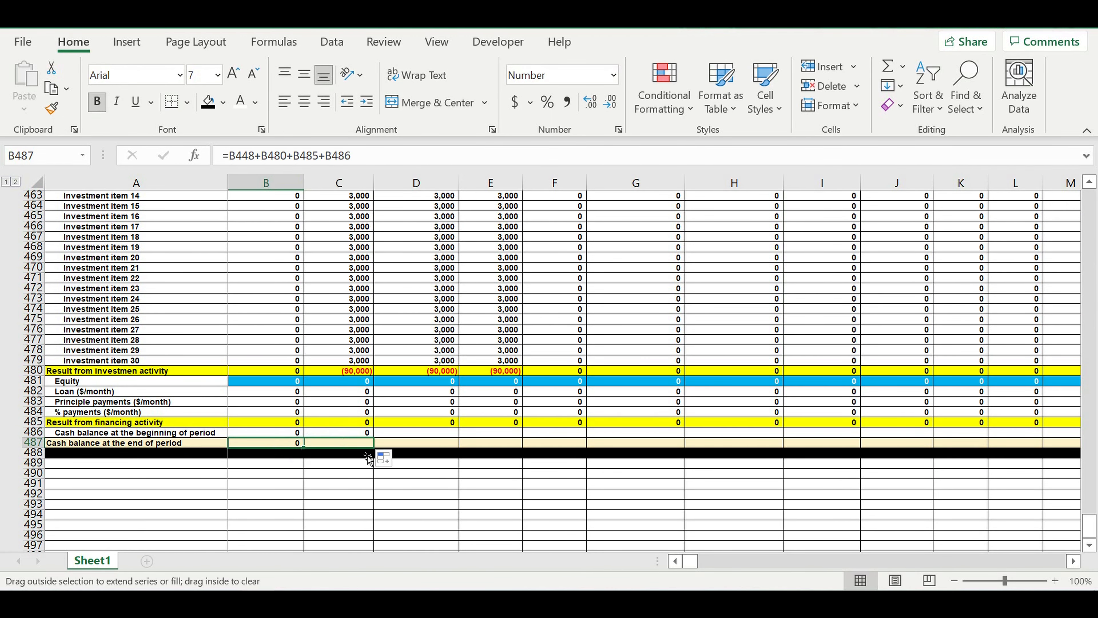
{"action": "left_click", "coordinate": [359, 477]}
- Fill the beginning and ending cash balance formulas in C486:C487 across through column DQ
{"action": "left_click_drag", "start_coordinate": [355, 432], "coordinate": [355, 443]}
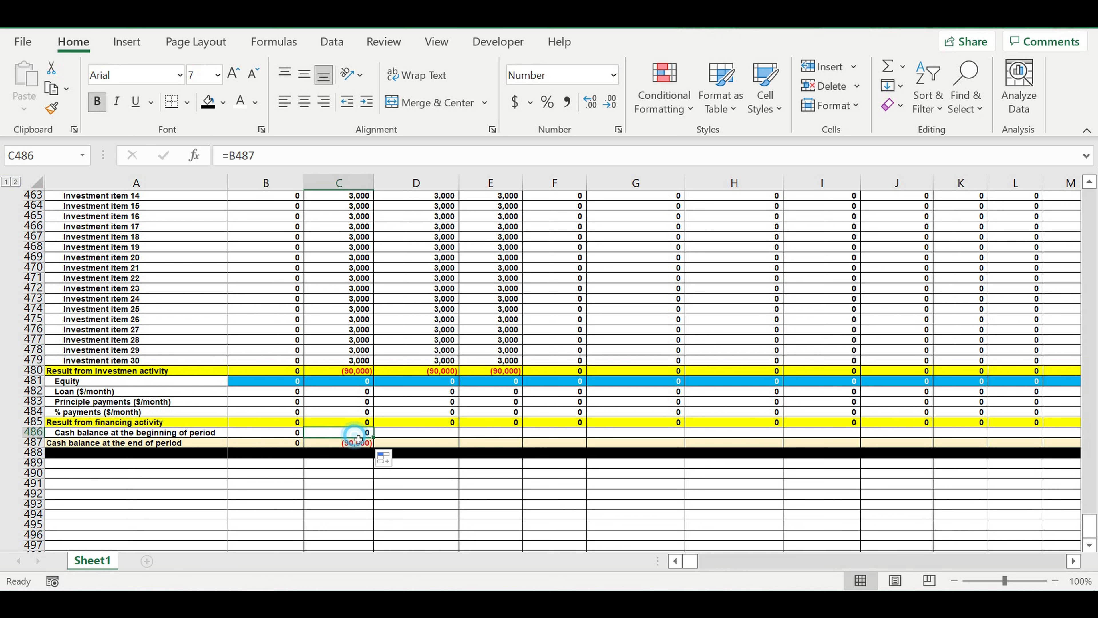
{"action": "left_click_drag", "start_coordinate": [373, 447], "coordinate": [778, 447]}
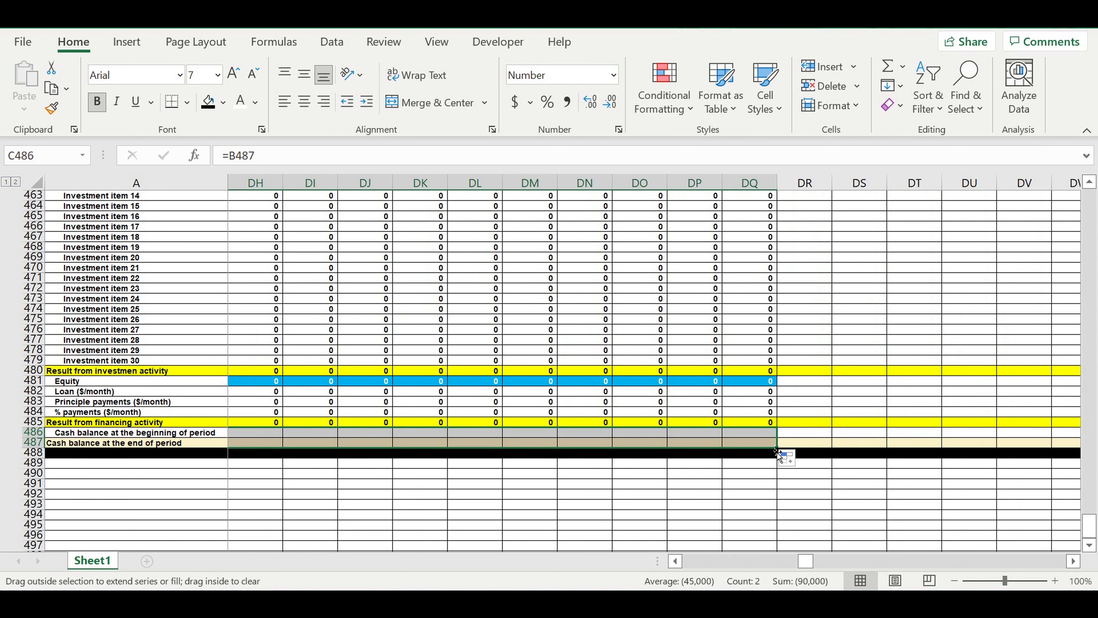
{"action": "left_click", "coordinate": [633, 492]}
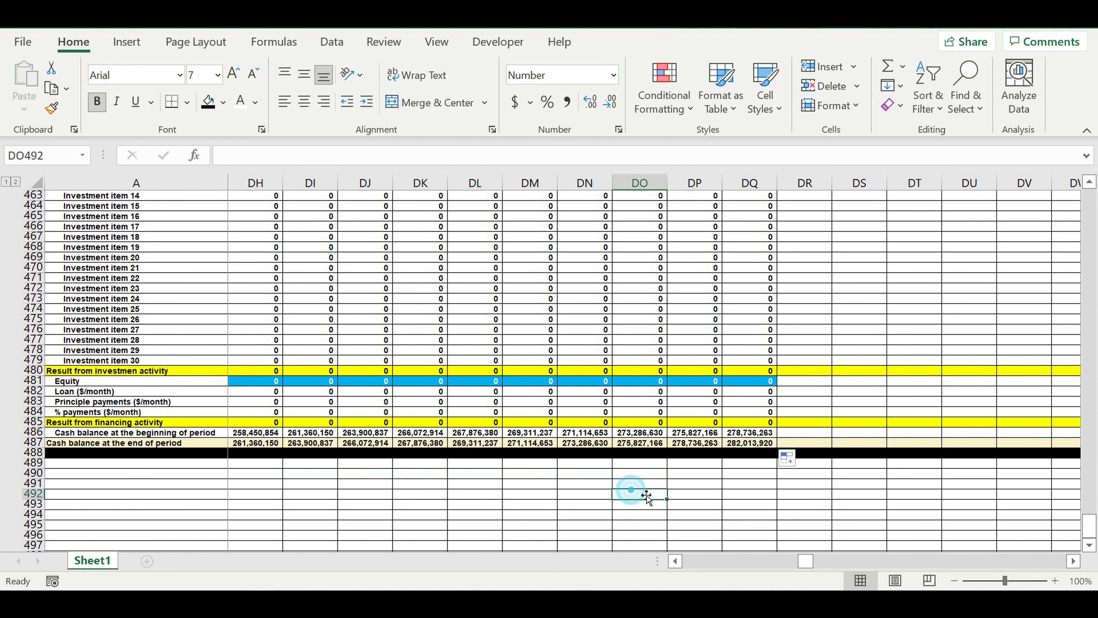
- Check the beginning and ending cash balance formulas for February through April in rows 486 and 487
{"action": "left_click_drag", "start_coordinate": [805, 561], "coordinate": [480, 564]}
{"action": "left_click", "coordinate": [339, 445]}
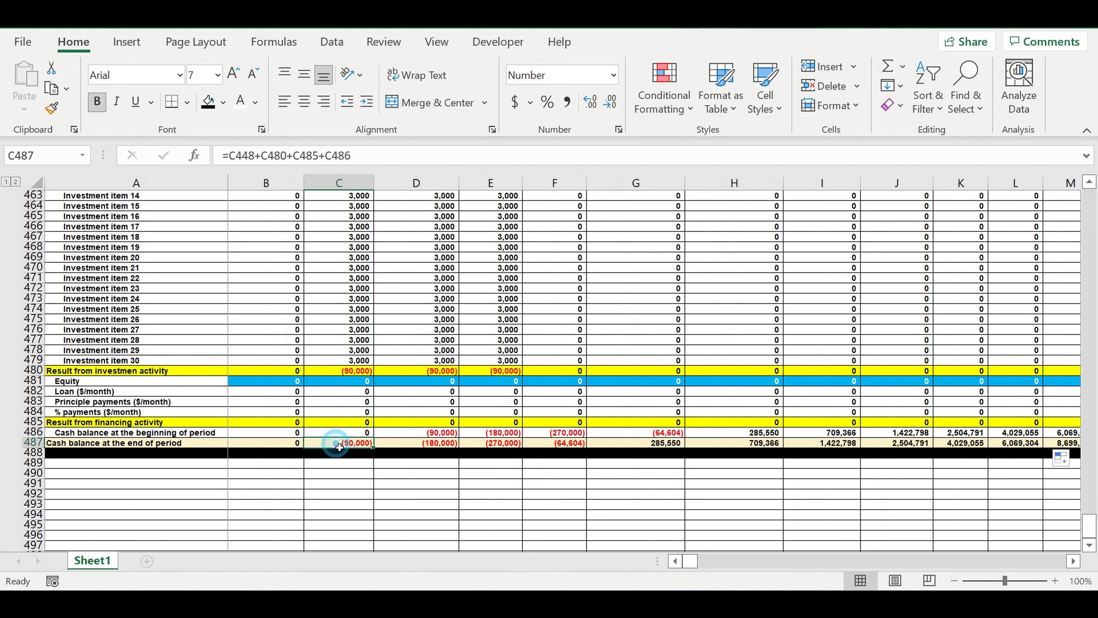
{"action": "left_click", "coordinate": [437, 436]}
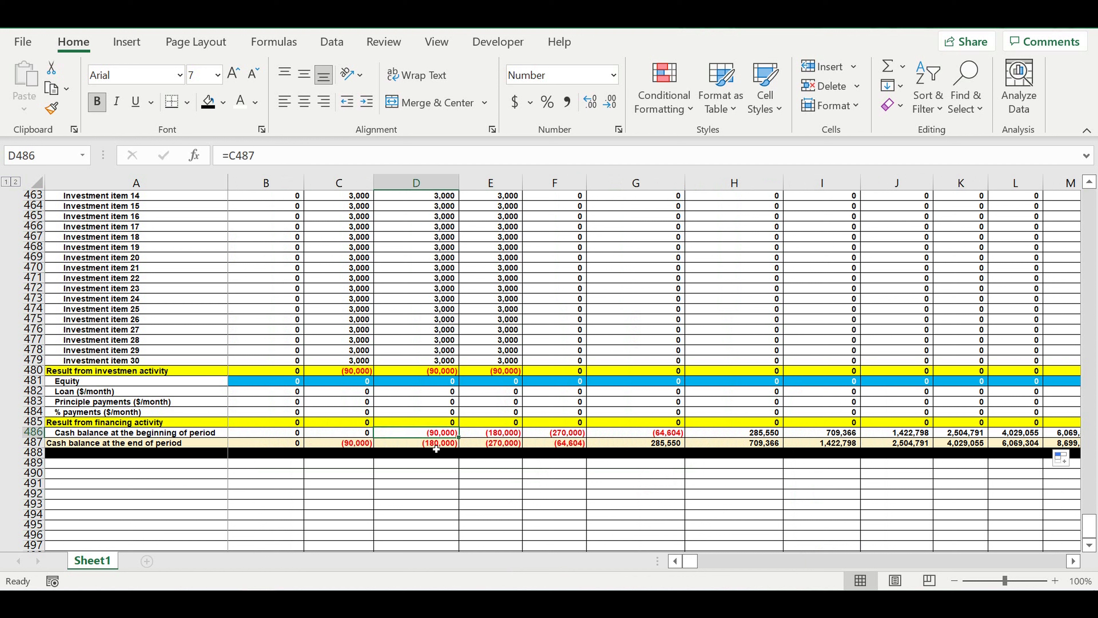
{"action": "left_click", "coordinate": [436, 446]}
{"action": "left_click", "coordinate": [504, 443]}
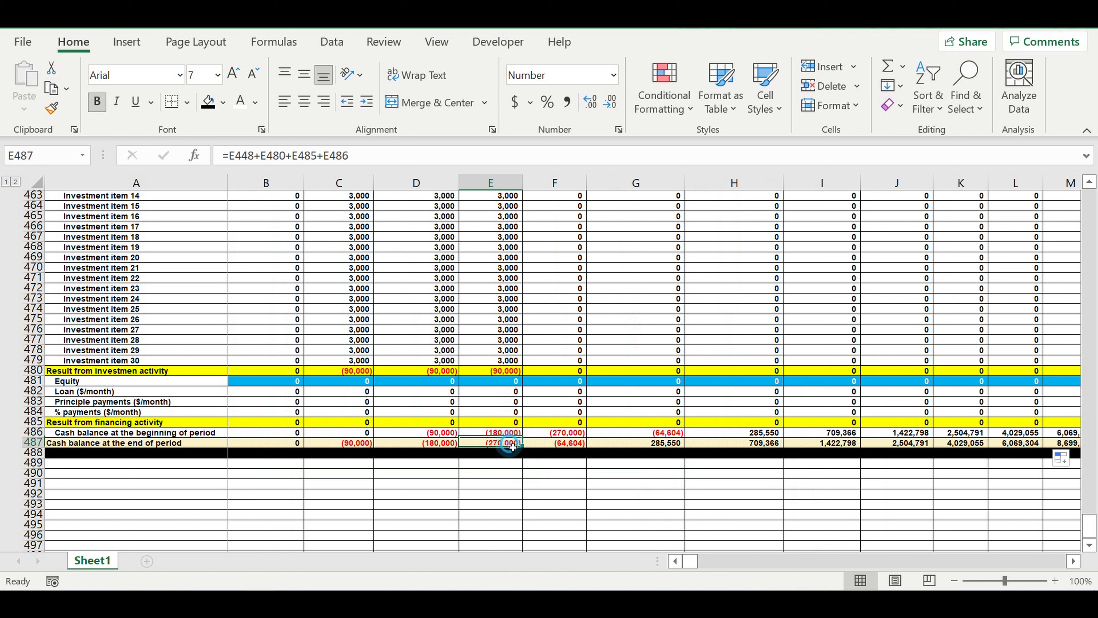
{"action": "key", "text": "Down"}
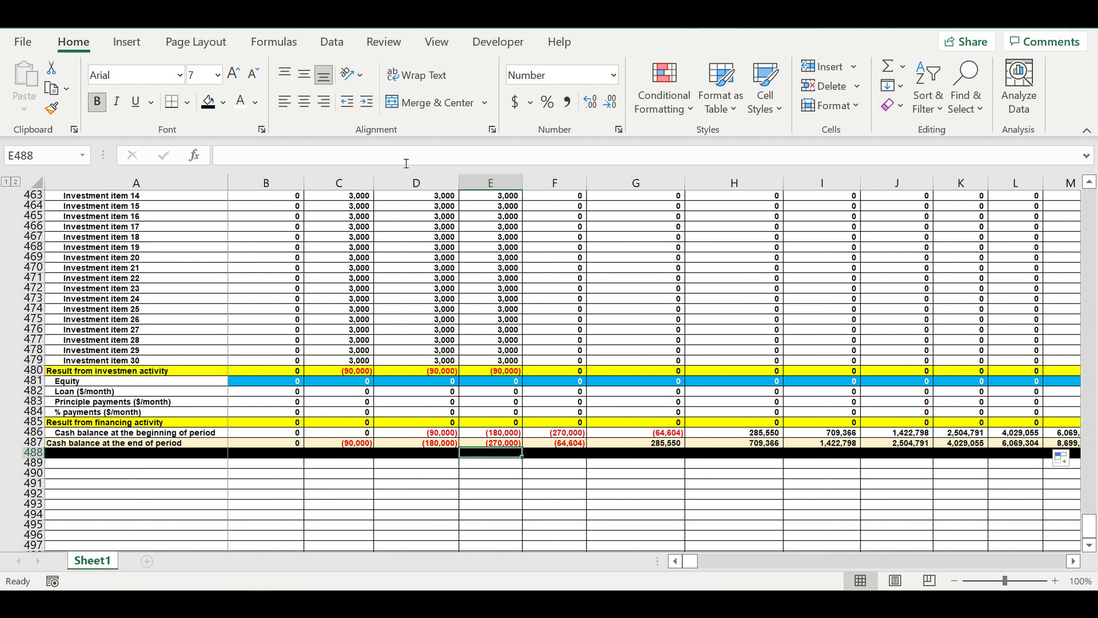
{"action": "left_click", "coordinate": [396, 489]}
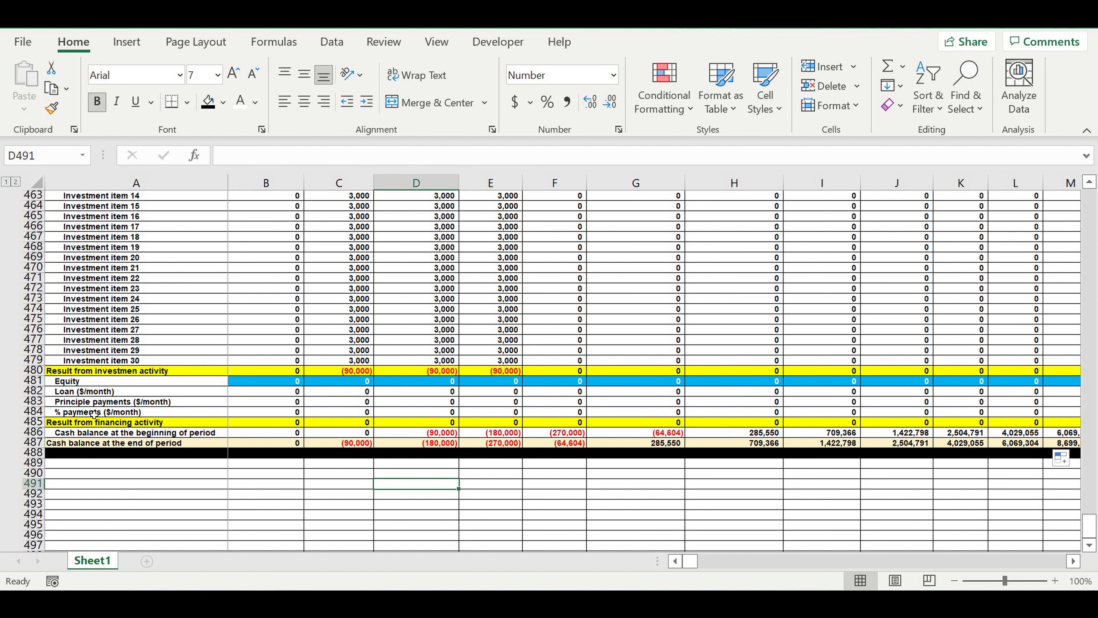
- Group the individual investment item rows 450 to 479 in the cash flow statement
{"action": "left_click", "coordinate": [189, 324]}
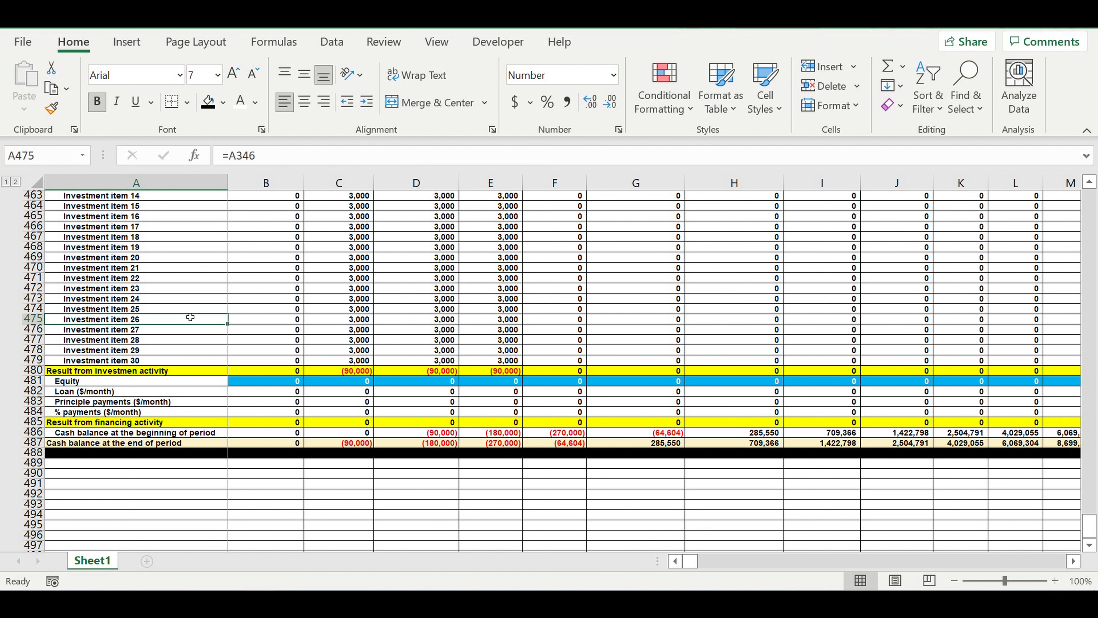
{"action": "scroll", "coordinate": [483, 467], "scroll_direction": "up", "scroll_amount": 2}
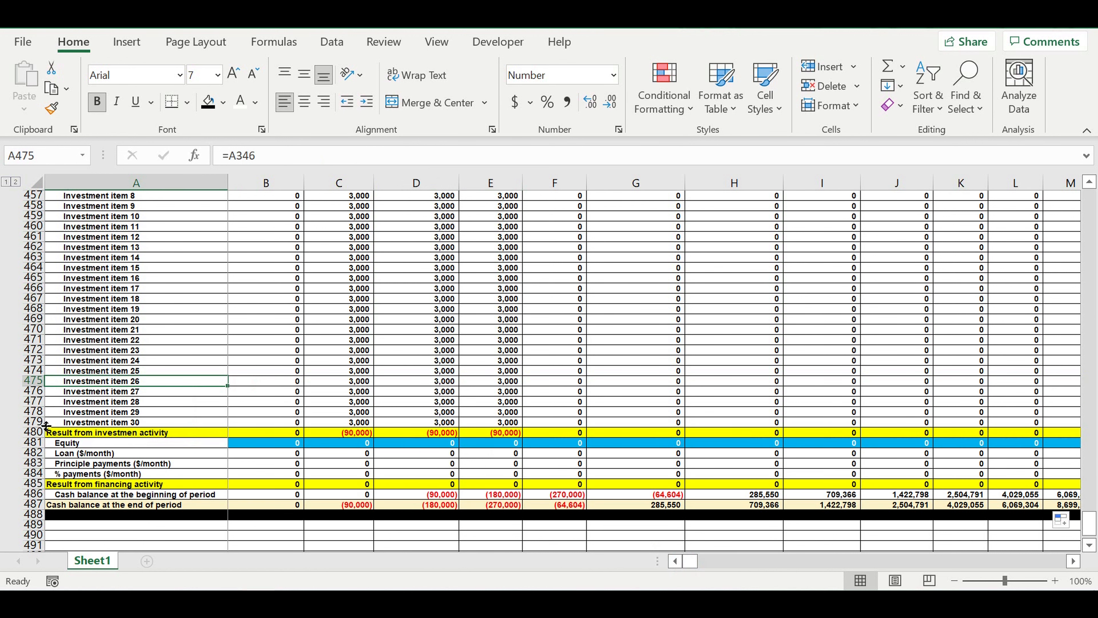
{"action": "left_click_drag", "start_coordinate": [32, 422], "coordinate": [24, 169]}
{"action": "left_click_drag", "start_coordinate": [18, 253], "coordinate": [27, 358]}
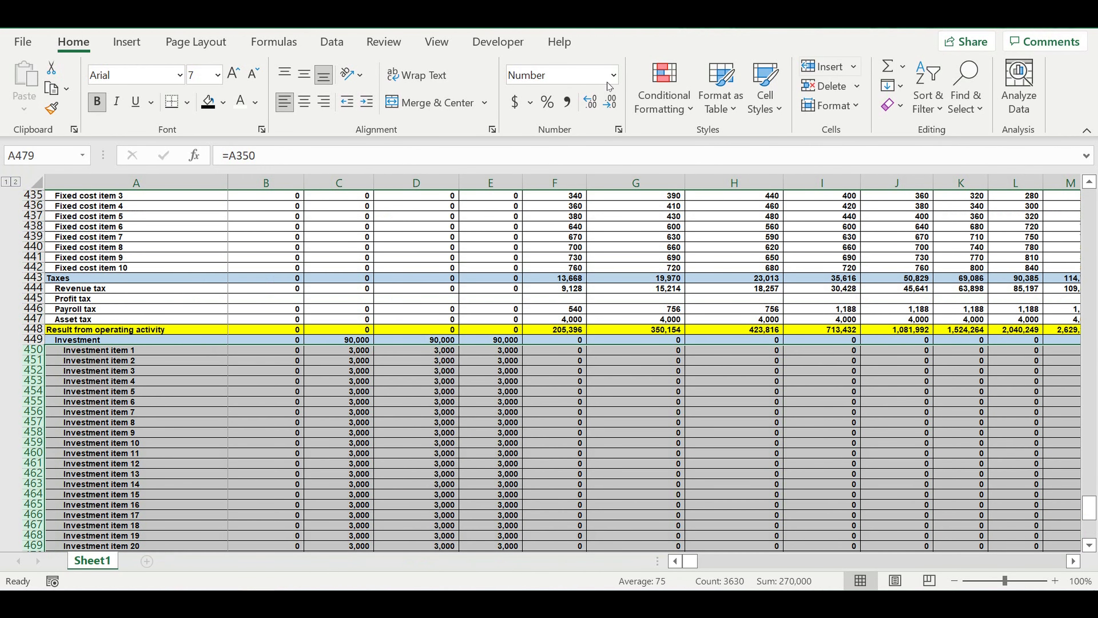
{"action": "left_click", "coordinate": [330, 42]}
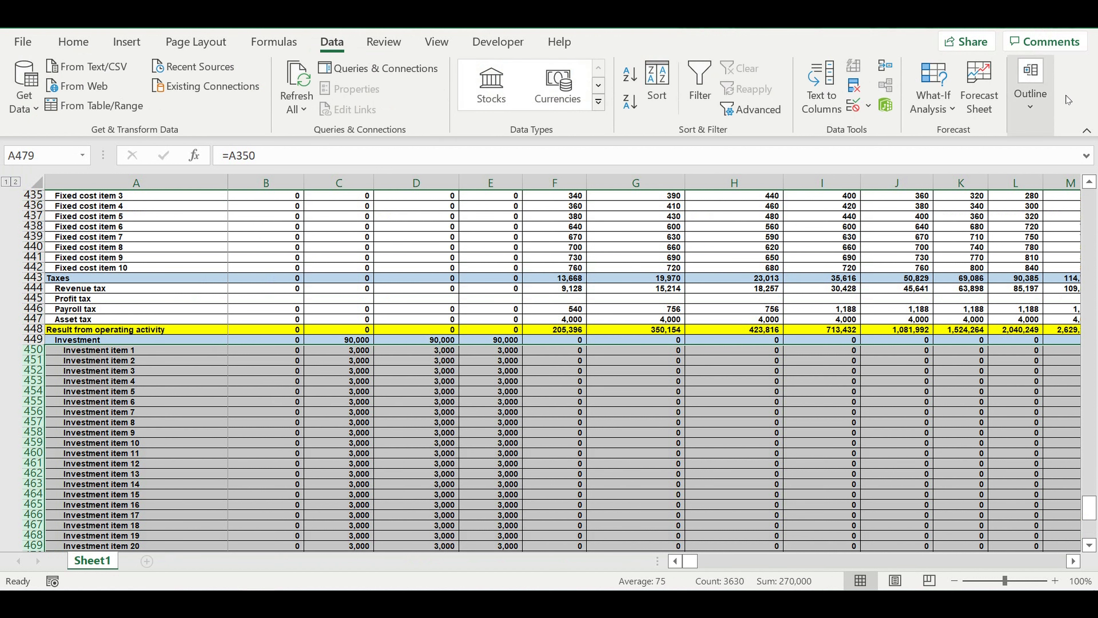
{"action": "left_click", "coordinate": [1030, 87]}
{"action": "left_click", "coordinate": [906, 156]}
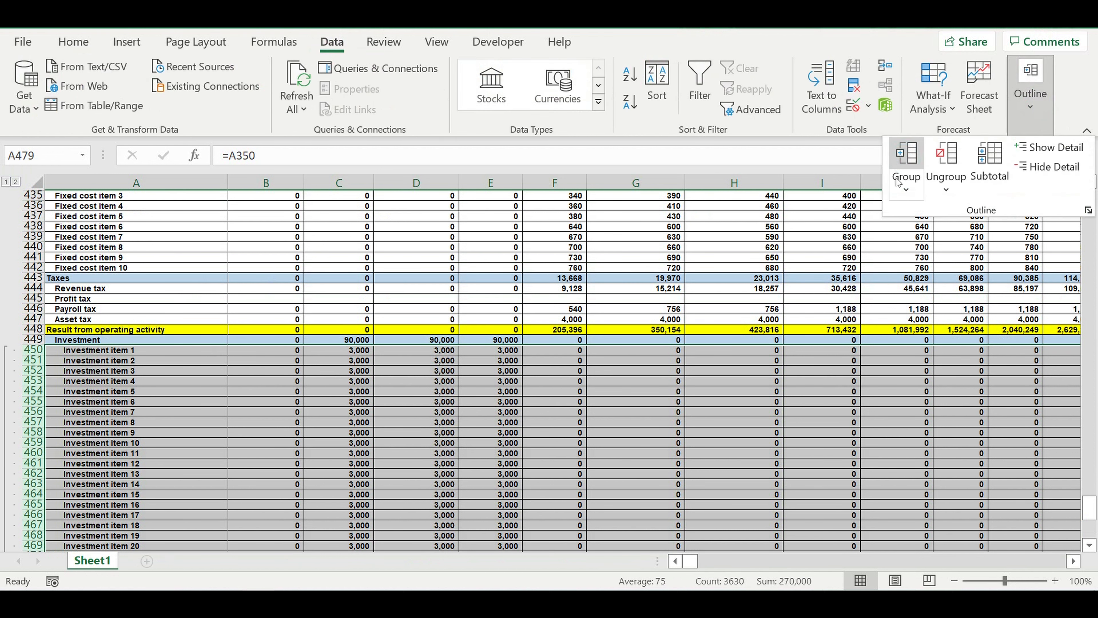
{"action": "left_click", "coordinate": [906, 188]}
{"action": "left_click", "coordinate": [938, 215]}
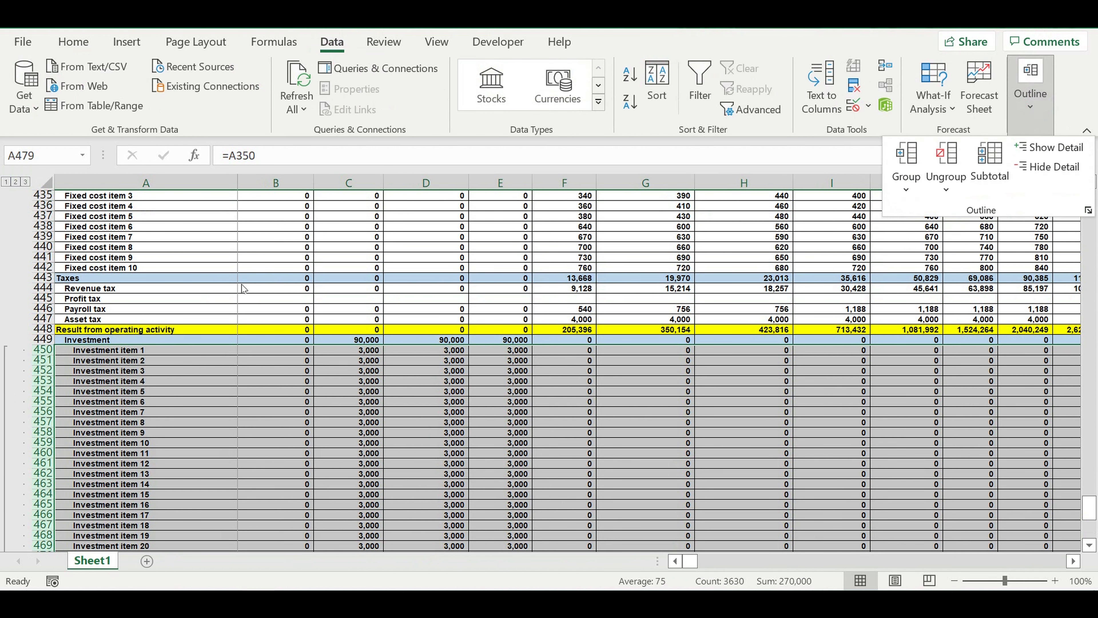
- Group the individual tax rows 444 to 447 under Taxes in the cash flow statement
{"action": "left_click", "coordinate": [38, 287]}
{"action": "left_click_drag", "start_coordinate": [38, 287], "coordinate": [34, 322]}
{"action": "left_click", "coordinate": [1031, 111]}
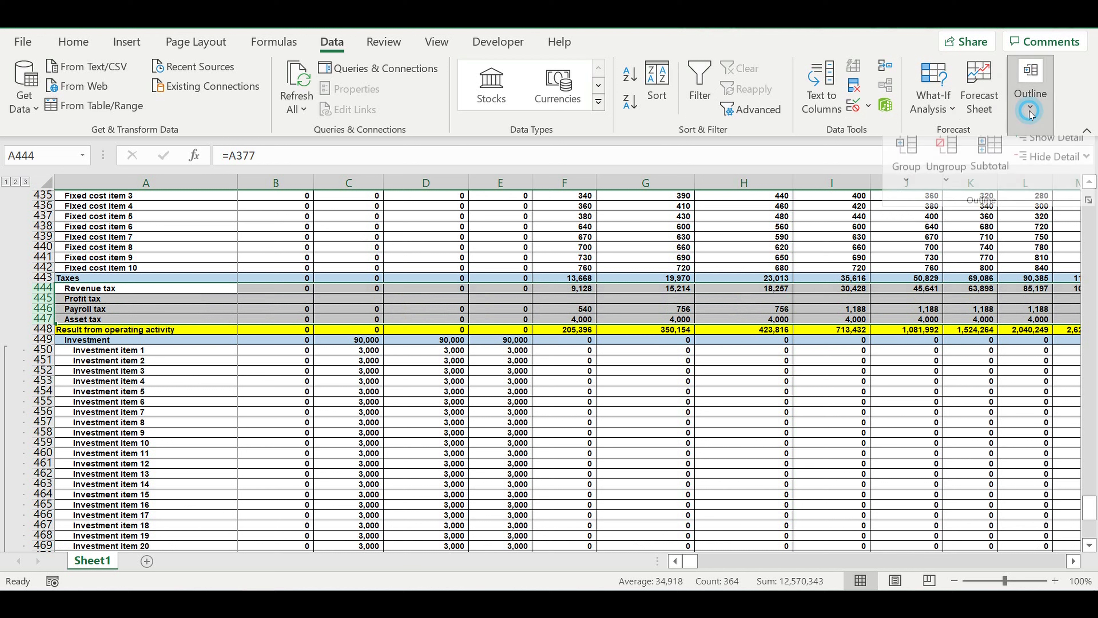
{"action": "left_click", "coordinate": [907, 186]}
{"action": "left_click", "coordinate": [915, 216]}
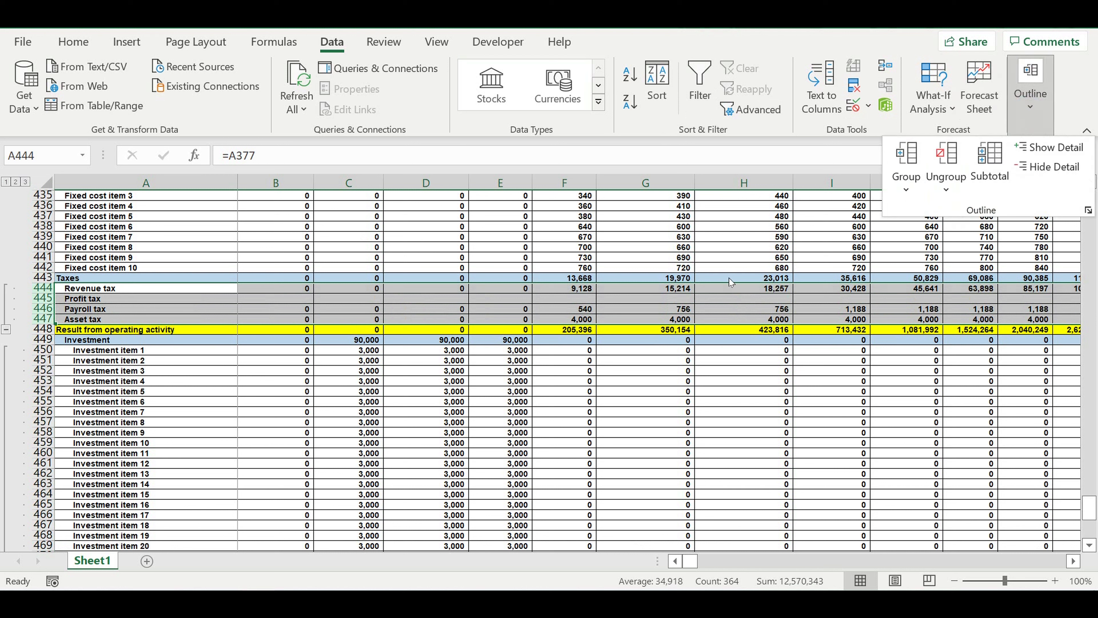
{"action": "left_click", "coordinate": [577, 262]}
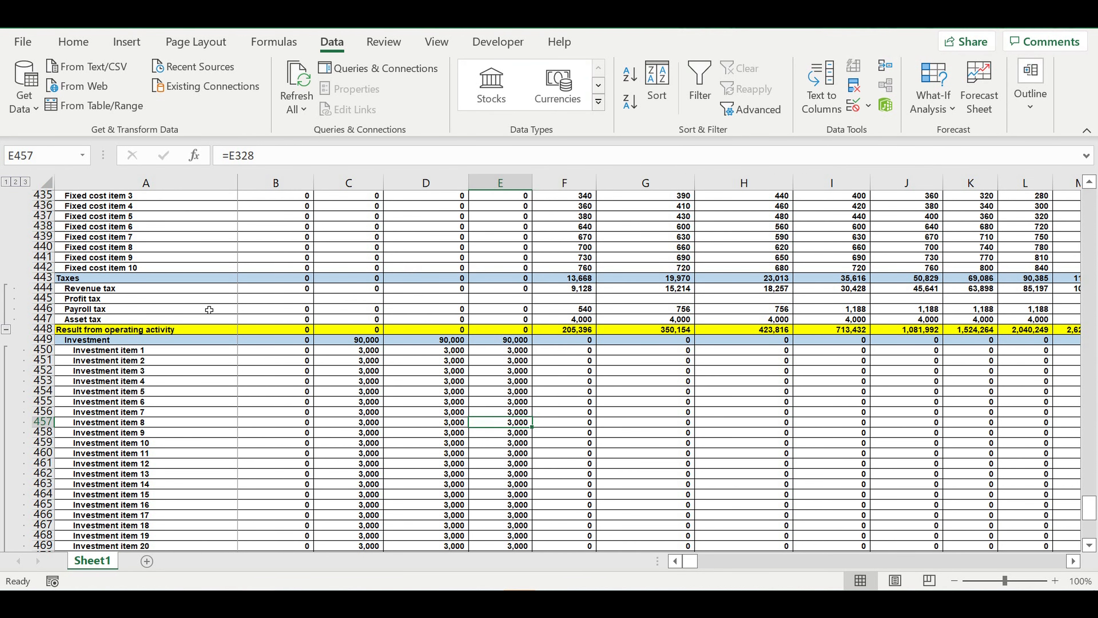
- Start the January profit tax formula in B445 as revenues minus direct costs, payroll and fixed costs: =B399-B410-B421-B432
{"action": "left_click", "coordinate": [276, 300]}
{"action": "type", "text": "="}
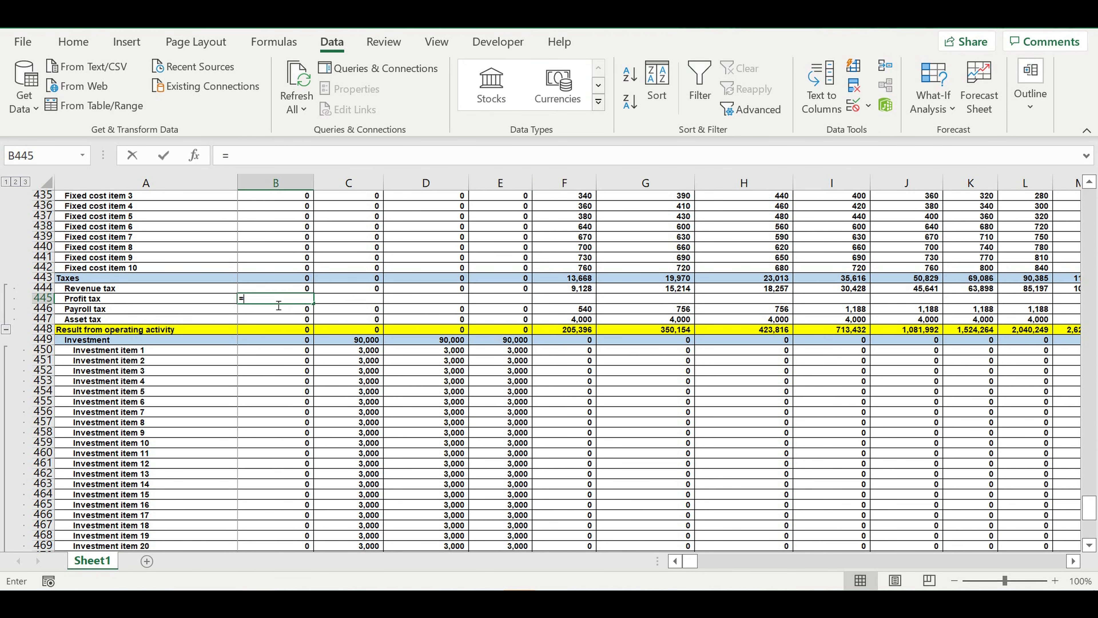
{"action": "scroll", "coordinate": [314, 303], "scroll_direction": "up", "scroll_amount": 12}
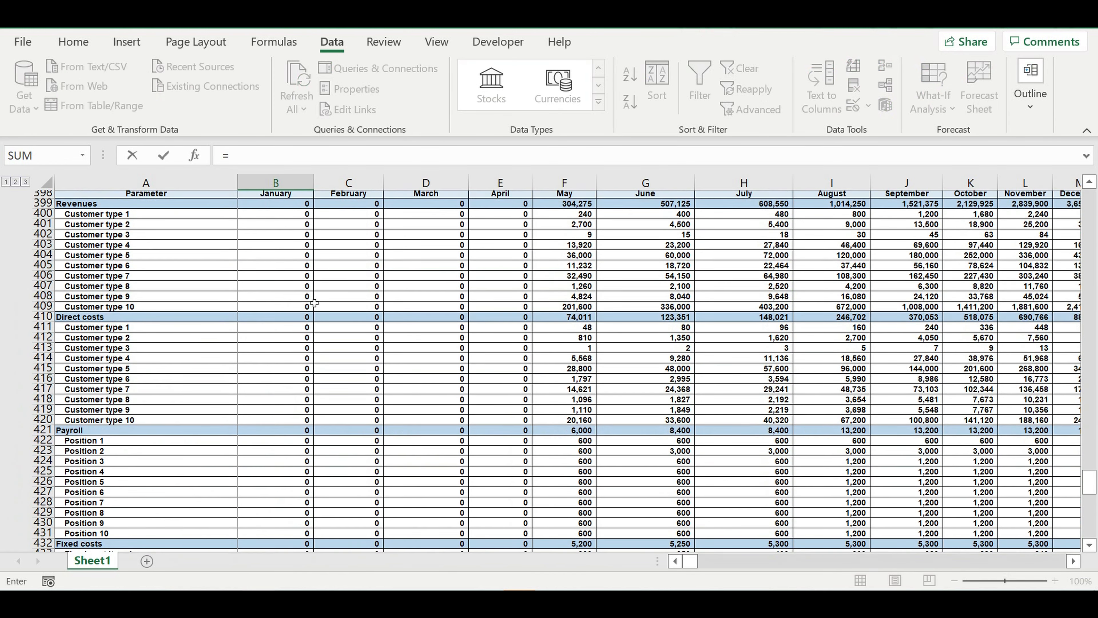
{"action": "scroll", "coordinate": [315, 303], "scroll_direction": "up", "scroll_amount": 3}
{"action": "left_click", "coordinate": [256, 290]}
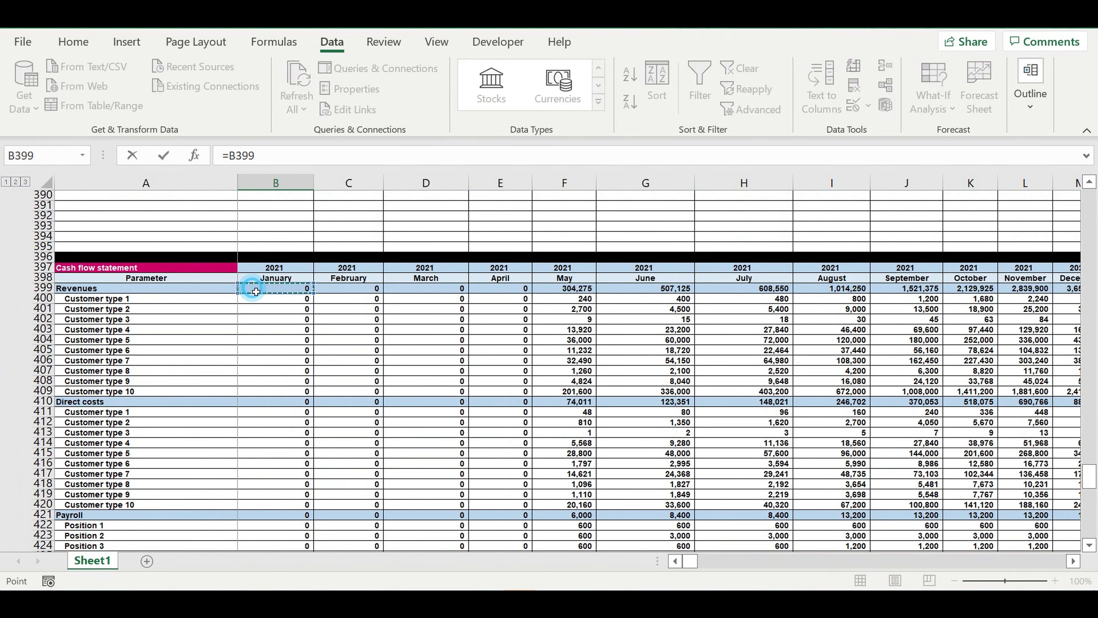
{"action": "type", "text": "-"}
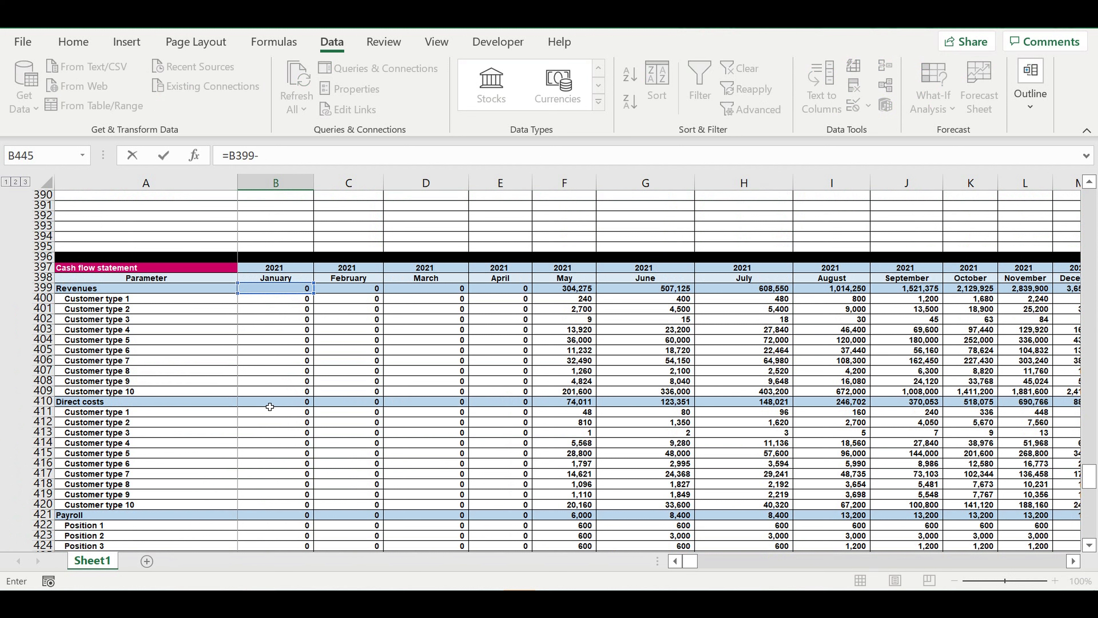
{"action": "left_click", "coordinate": [259, 404]}
{"action": "type", "text": "-"}
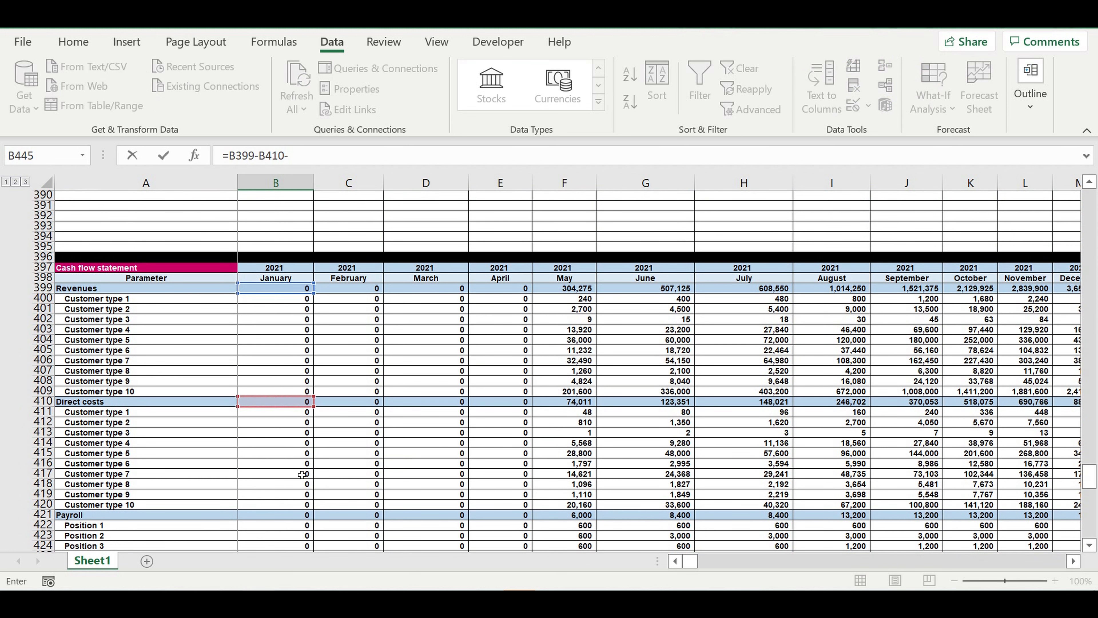
{"action": "left_click", "coordinate": [268, 519]}
{"action": "type", "text": "-"}
{"action": "scroll", "coordinate": [329, 454], "scroll_direction": "down", "scroll_amount": 6}
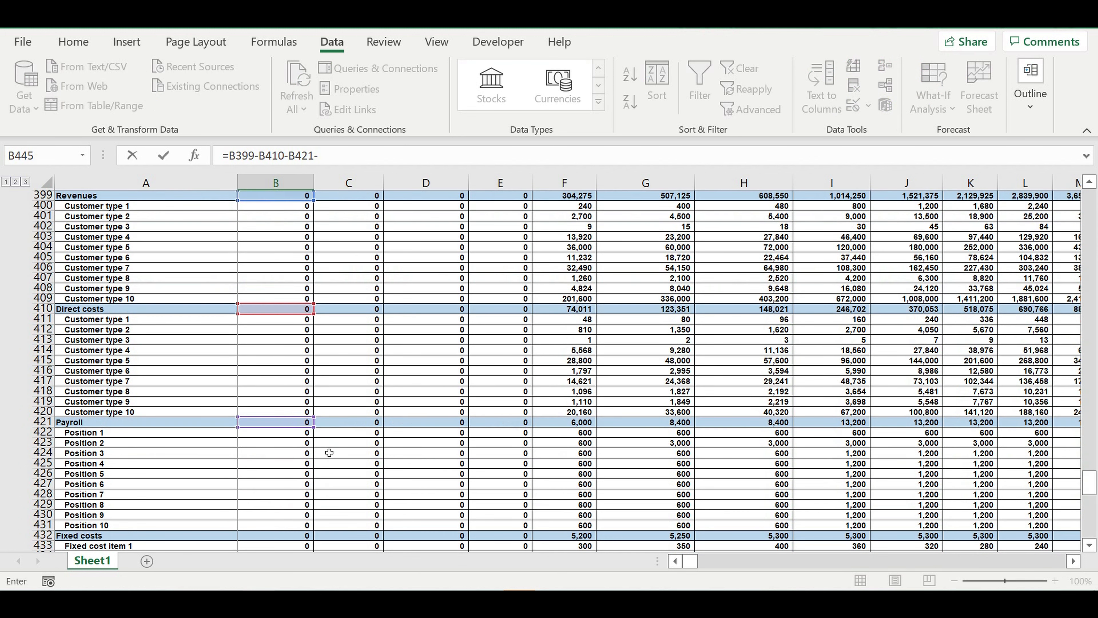
{"action": "left_click", "coordinate": [279, 446]}
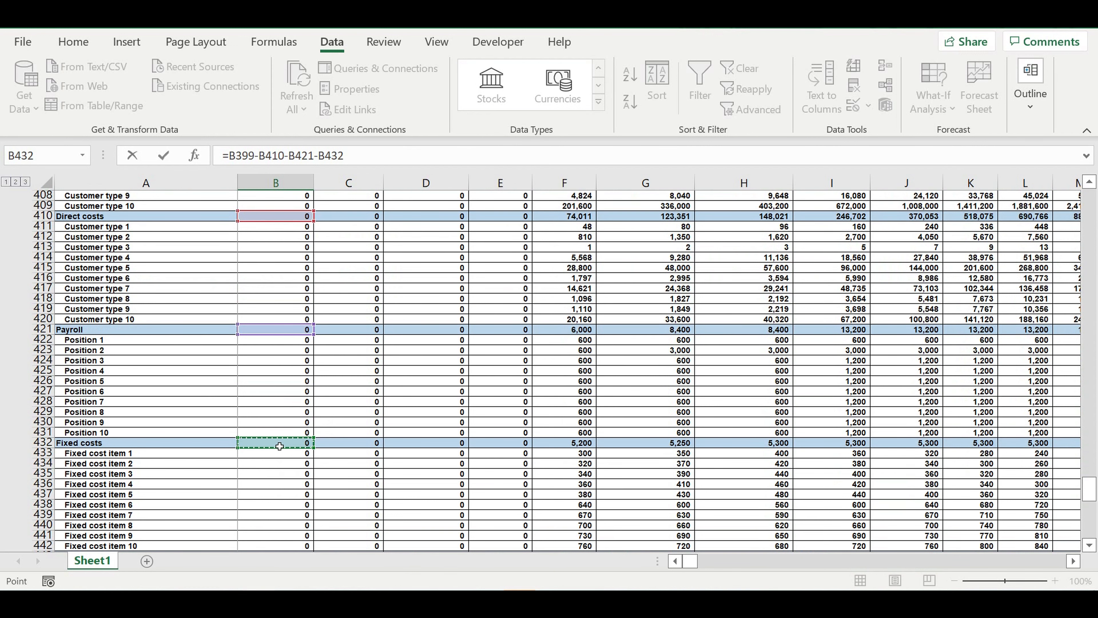
{"action": "type", "text": "-"}
- Subtract January revenue tax B444, payroll tax B446 and asset tax B447 in the B445 profit tax formula
{"action": "scroll", "coordinate": [280, 444], "scroll_direction": "down", "scroll_amount": 4}
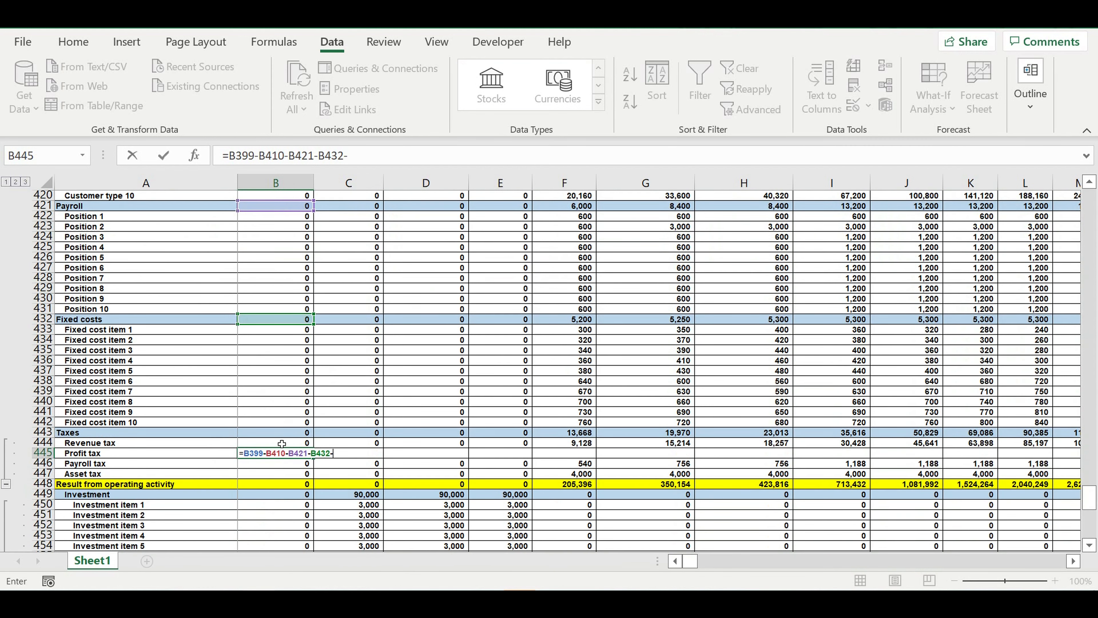
{"action": "left_click", "coordinate": [277, 443]}
{"action": "type", "text": "-"}
{"action": "left_click", "coordinate": [264, 463]}
{"action": "type", "text": "-"}
{"action": "left_click", "coordinate": [259, 473]}
{"action": "type", "text": "-"}
- Subtract January principal payments B483 and % payments B484 in the B445 profit tax formula
{"action": "scroll", "coordinate": [308, 444], "scroll_direction": "down", "scroll_amount": 2}
{"action": "scroll", "coordinate": [308, 444], "scroll_direction": "down", "scroll_amount": 11}
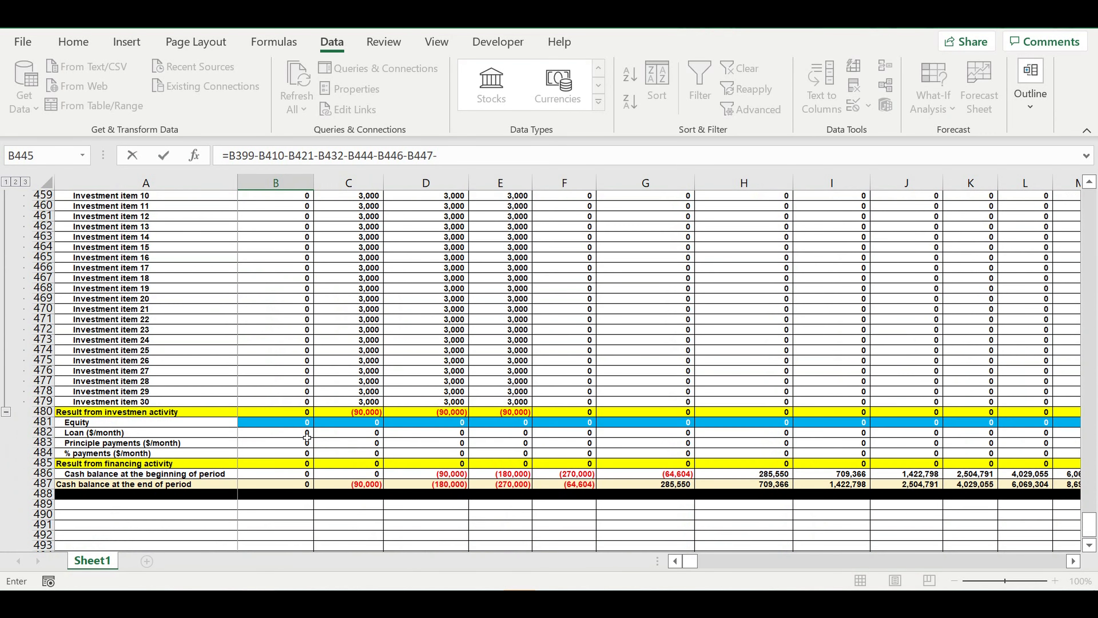
{"action": "left_click", "coordinate": [263, 446]}
{"action": "type", "text": "-"}
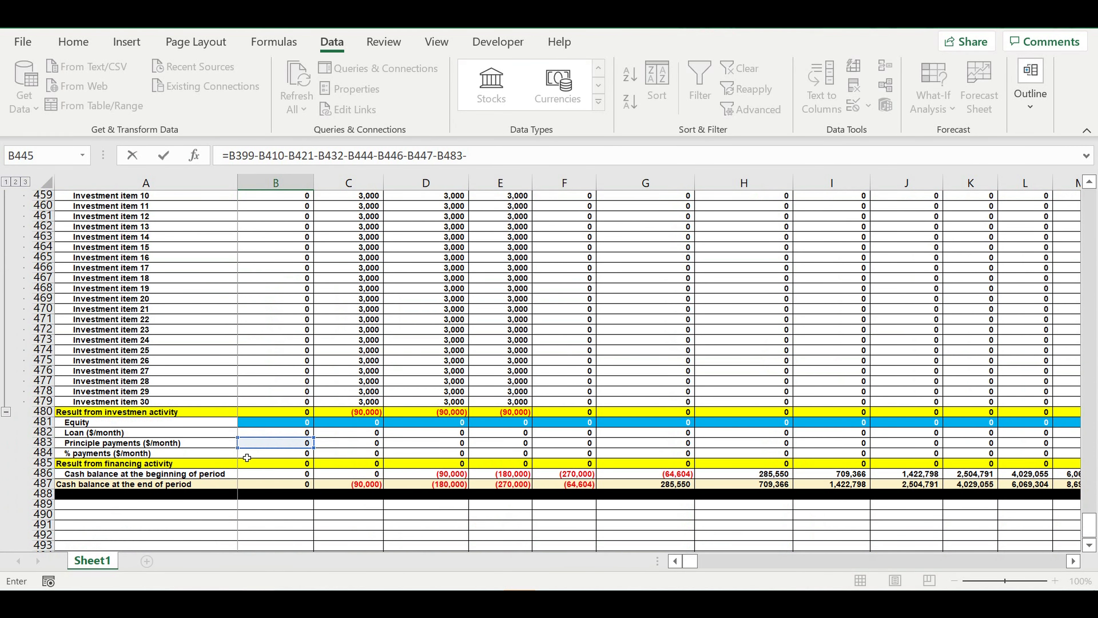
{"action": "left_click", "coordinate": [258, 457]}
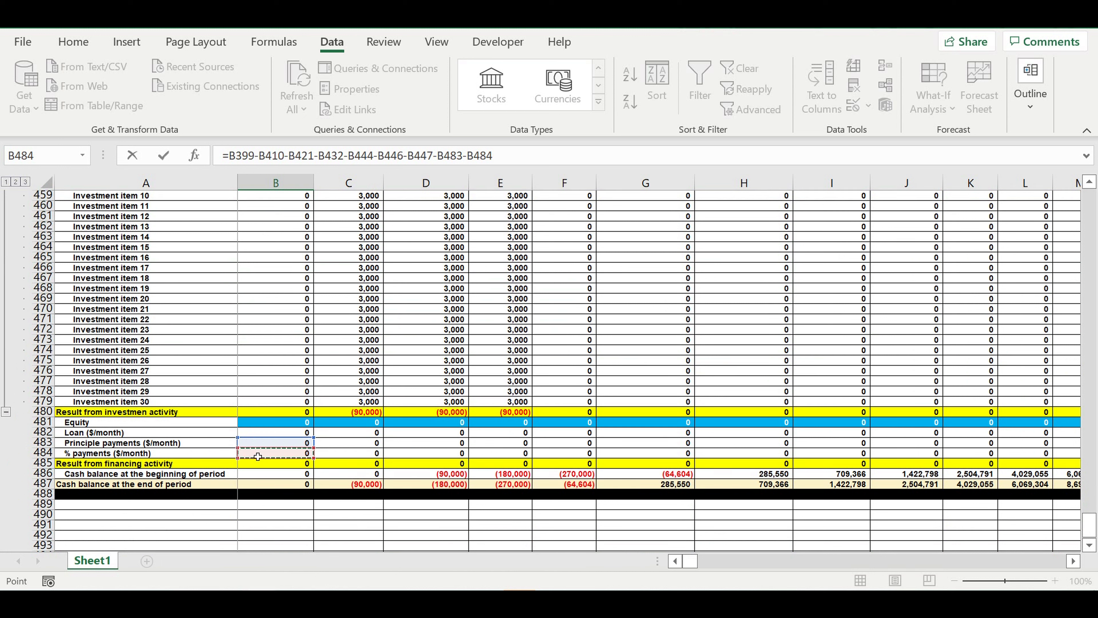
- Wrap the B445 profit expression in an IF function that returns 0 when the profit is <=0
{"action": "left_click", "coordinate": [232, 160]}
{"action": "type", "text": "if"}
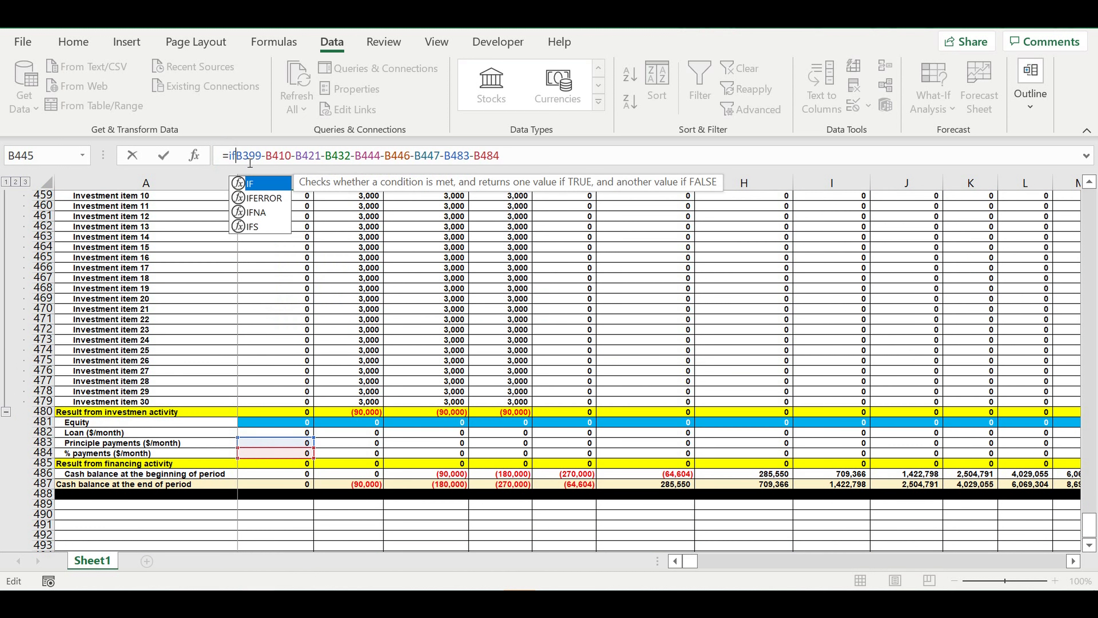
{"action": "type", "text": "("}
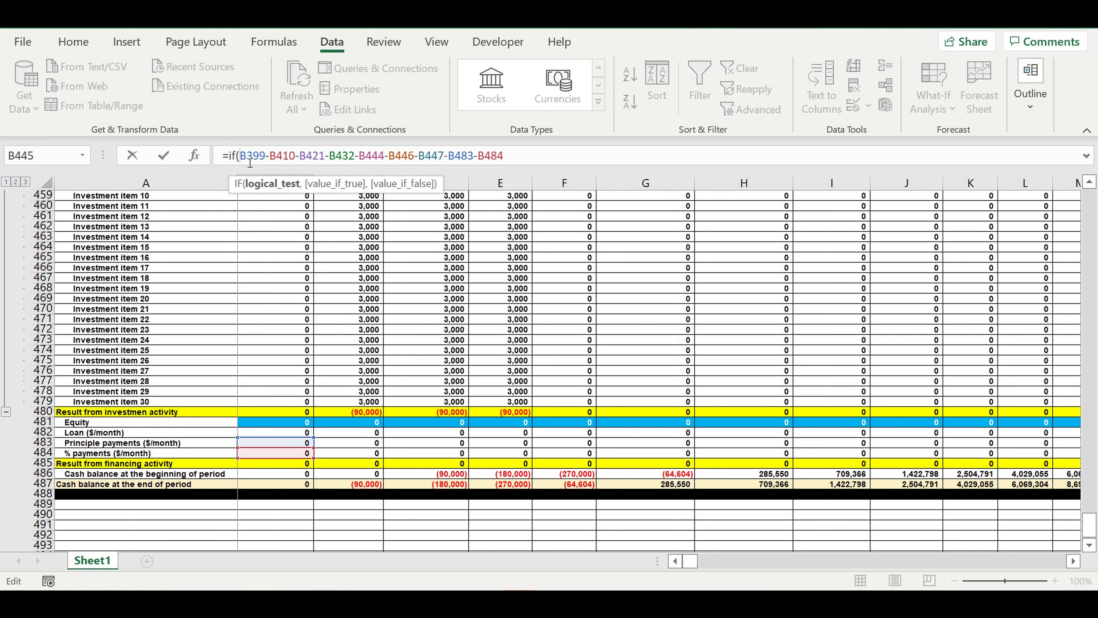
{"action": "type", "text": "("}
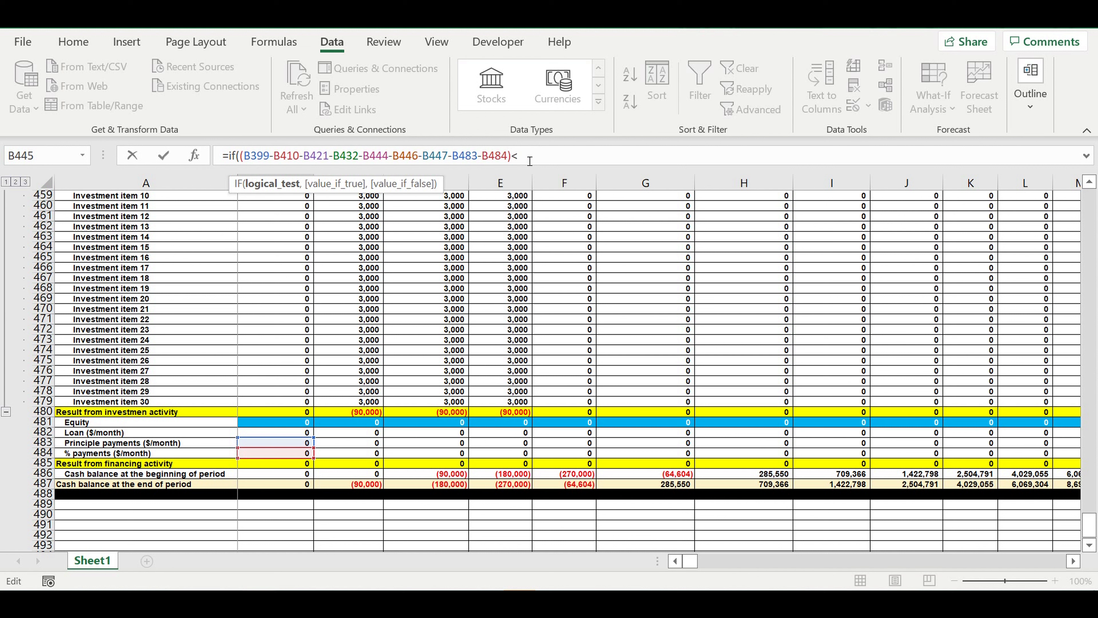
{"action": "type", "text": ",0,"}
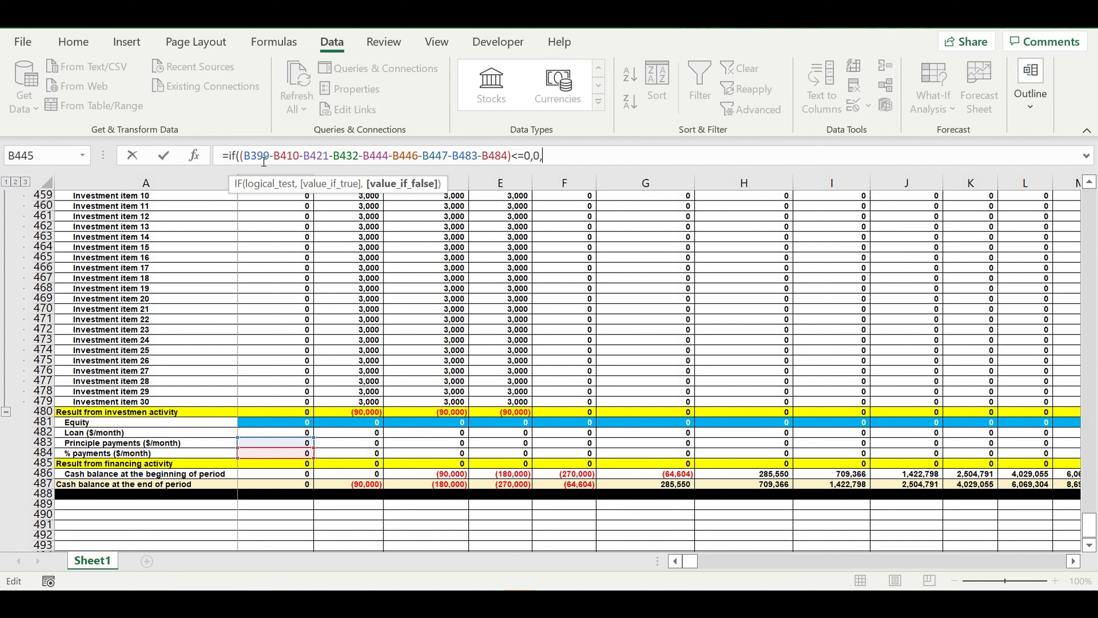
- Reuse the parenthesised profit expression as the value-if-false argument of the IF formula in B445
{"action": "left_click_drag", "start_coordinate": [240, 157], "coordinate": [524, 172]}
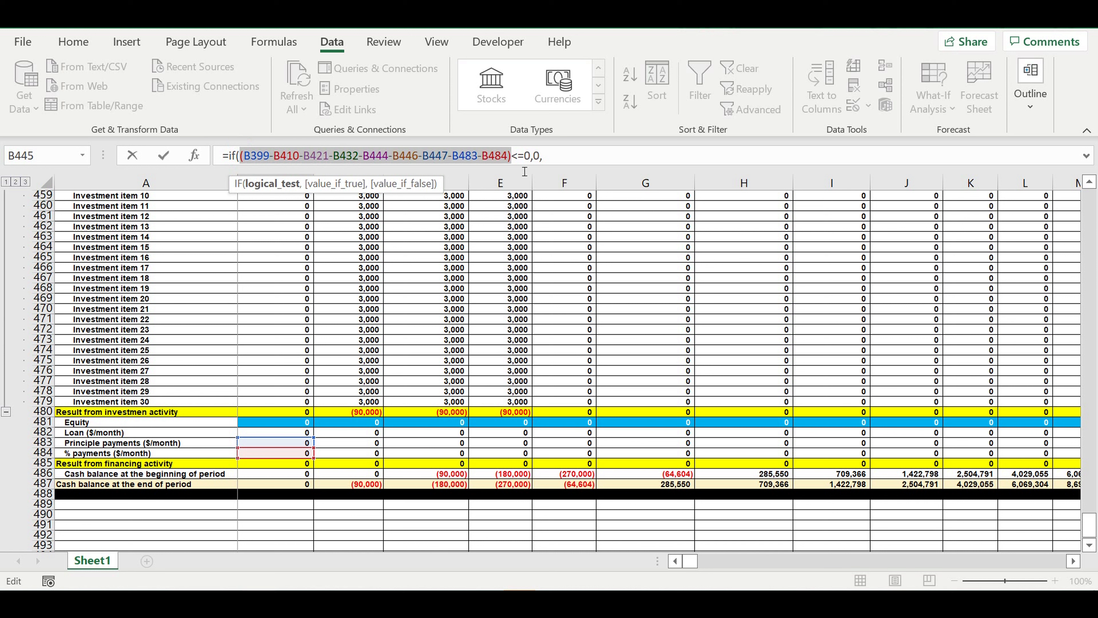
{"action": "left_click", "coordinate": [569, 156]}
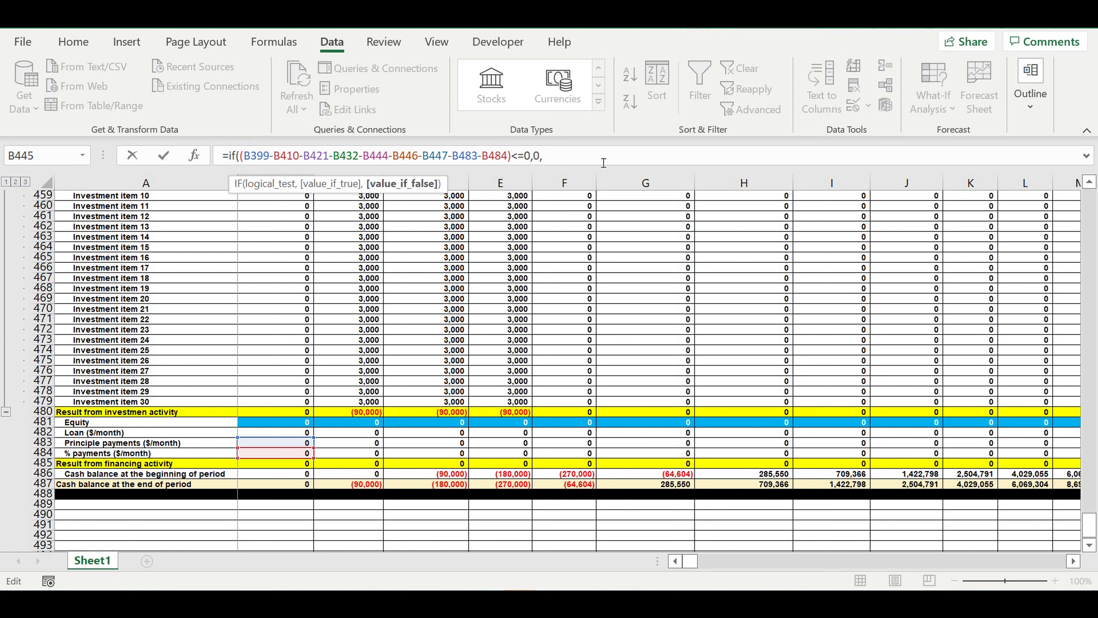
{"action": "key", "text": "ctrl+v"}
{"action": "type", "text": ")"}
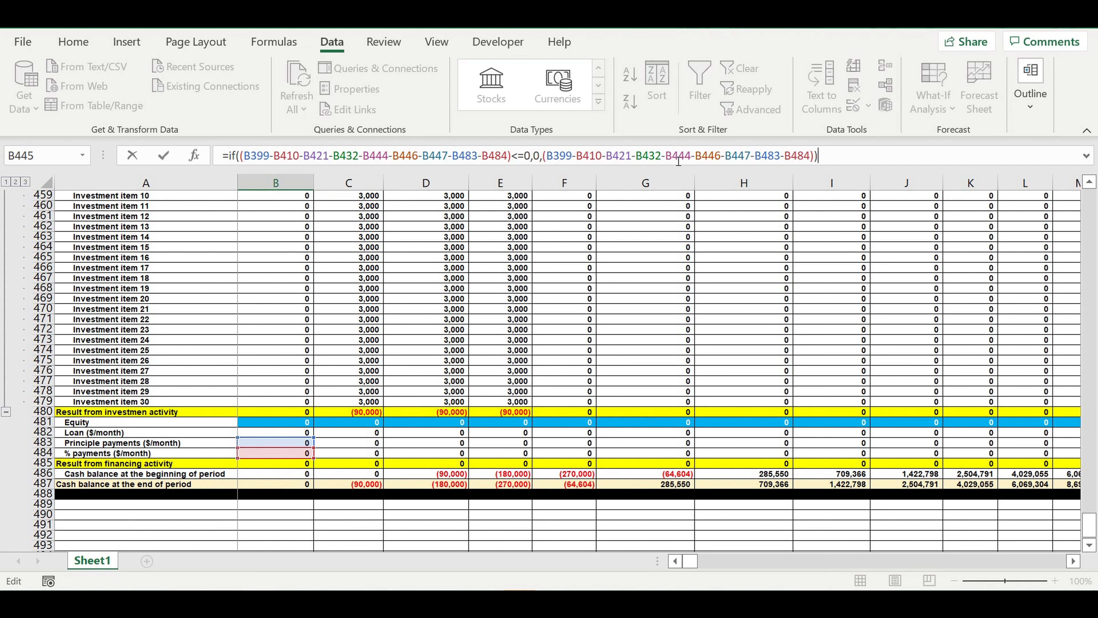
{"action": "key", "text": "BackSpace"}
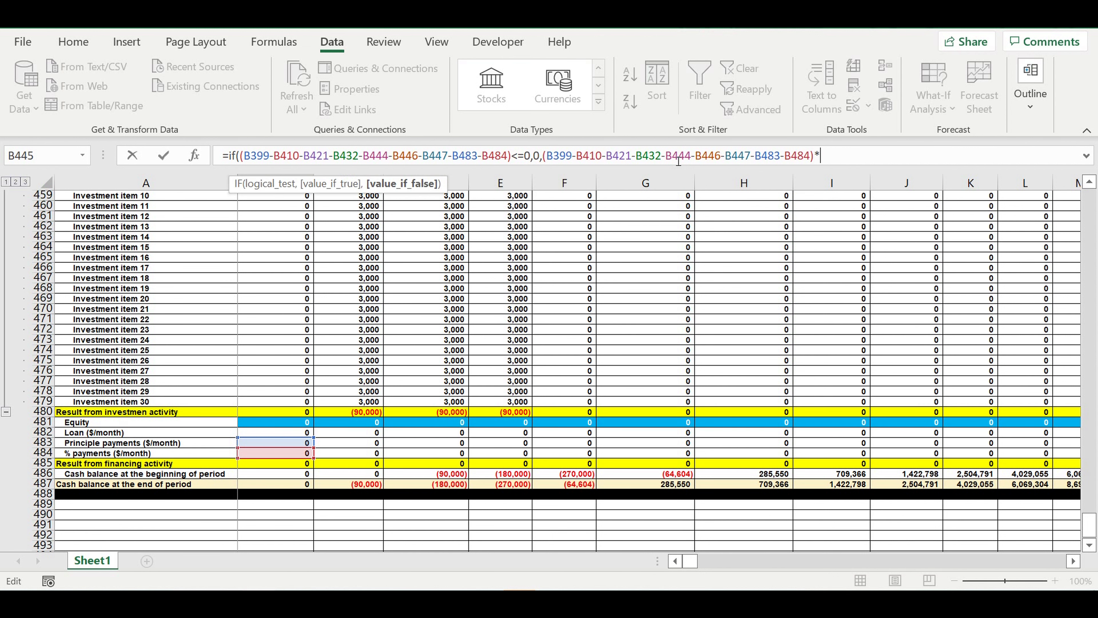
- Multiply the value-if-false expression by the profit tax rate $B$378 and complete the B445 formula
{"action": "left_click_drag", "start_coordinate": [1088, 524], "coordinate": [1081, 453]}
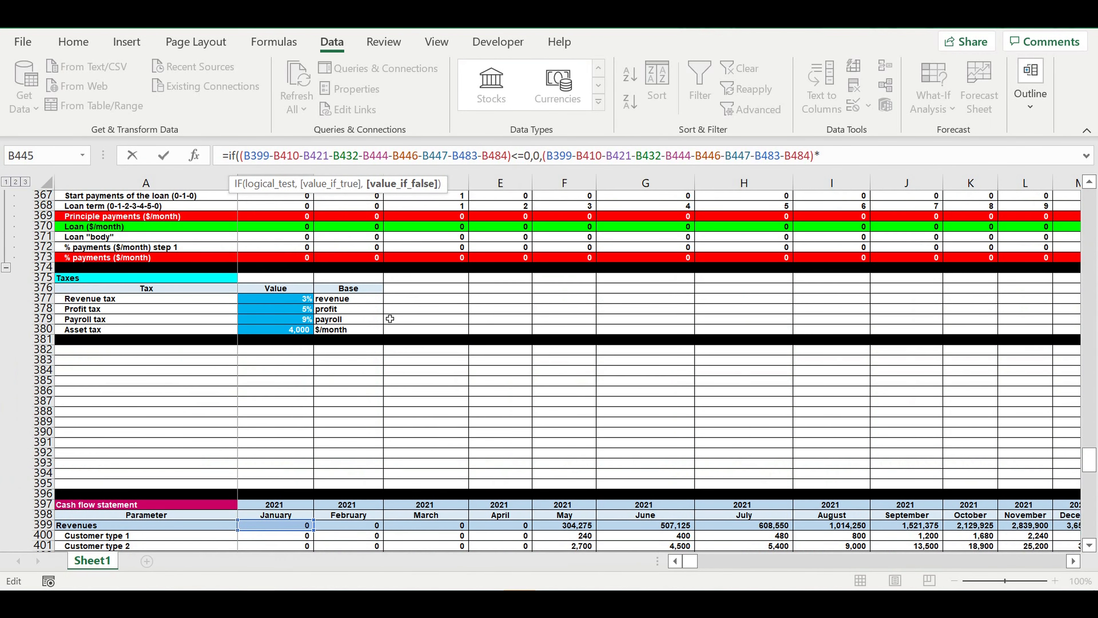
{"action": "left_click", "coordinate": [281, 313]}
{"action": "left_click", "coordinate": [820, 157]}
{"action": "type", "text": "$B378"}
{"action": "key", "text": "Right"}
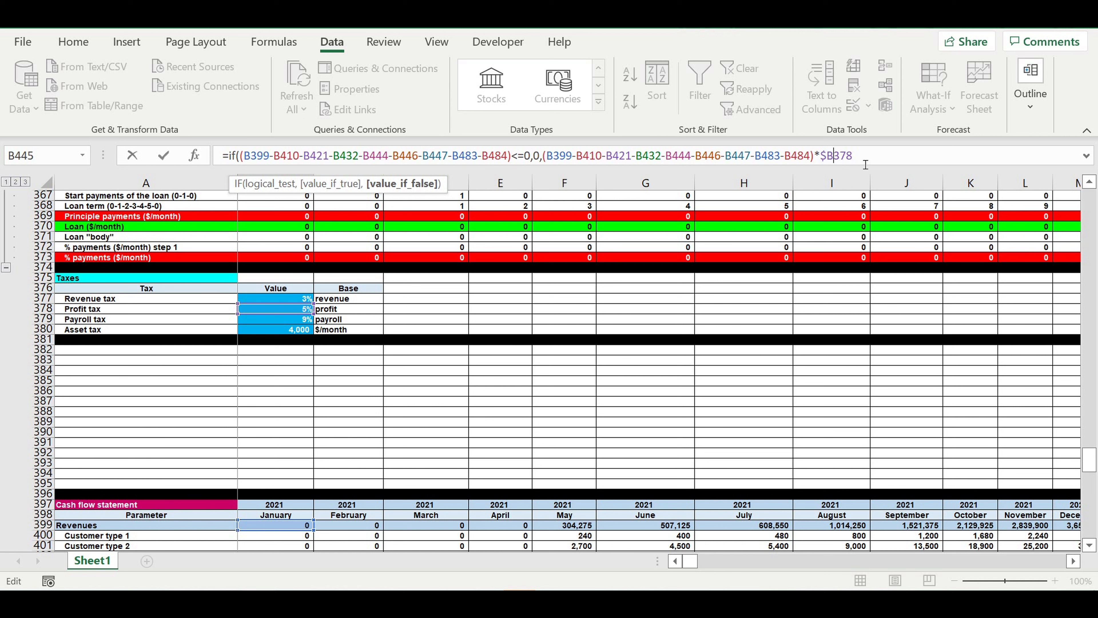
{"action": "type", "text": "$"}
{"action": "type", "text": ")"}
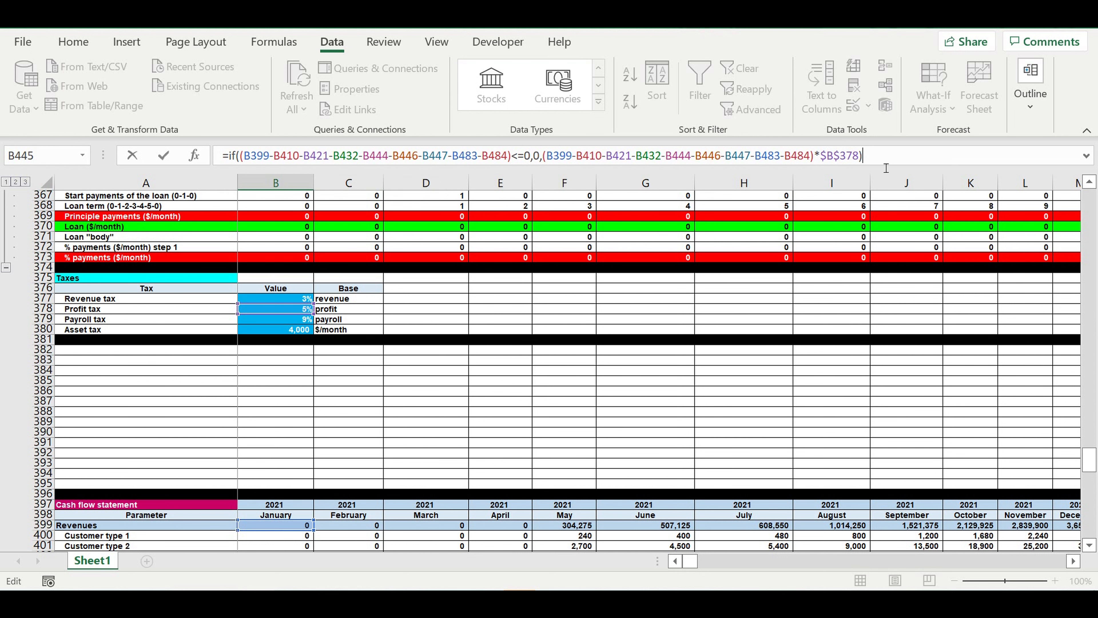
{"action": "key", "text": "Return"}
- Fill the profit tax formula in B445 across row 445 through column DQ
{"action": "scroll", "coordinate": [642, 335], "scroll_direction": "down", "scroll_amount": 4}
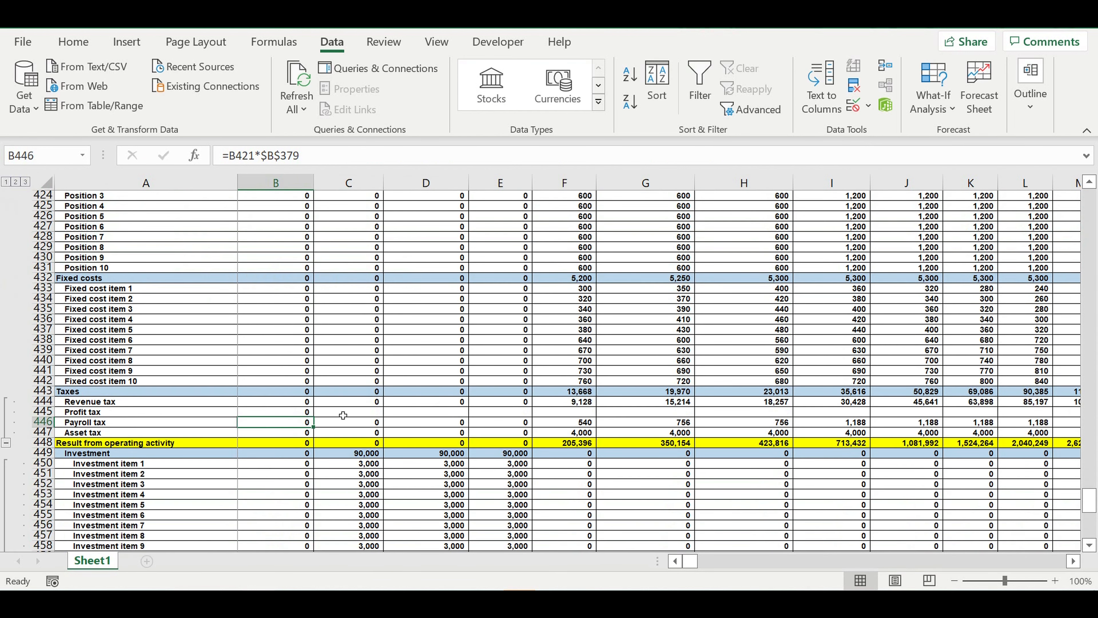
{"action": "left_click", "coordinate": [298, 414]}
{"action": "left_click_drag", "start_coordinate": [315, 421], "coordinate": [997, 385]}
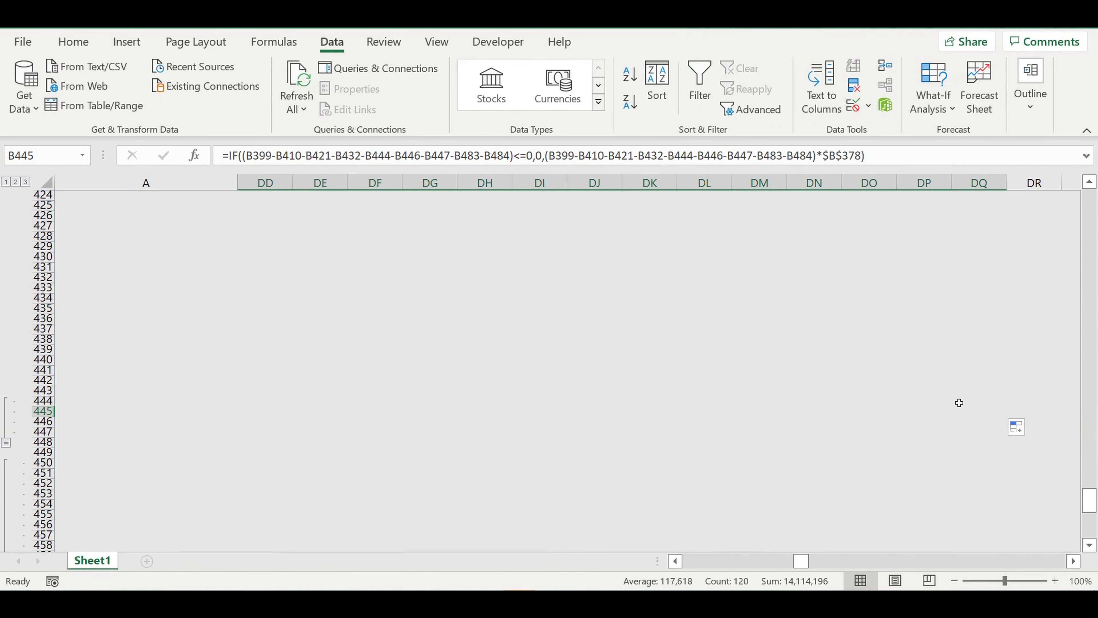
{"action": "left_click", "coordinate": [760, 444]}
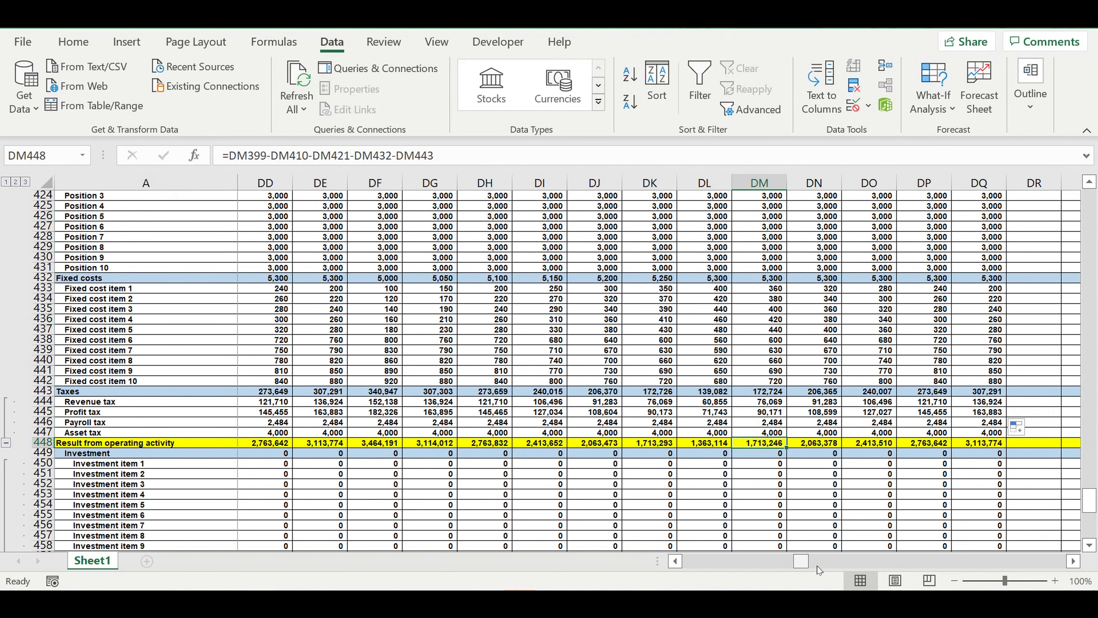
{"action": "left_click_drag", "start_coordinate": [801, 560], "coordinate": [606, 564]}
{"action": "left_click", "coordinate": [342, 483]}
- Group the individual fixed cost item rows 433 to 442 in the cash flow statement
{"action": "left_click_drag", "start_coordinate": [43, 287], "coordinate": [44, 385]}
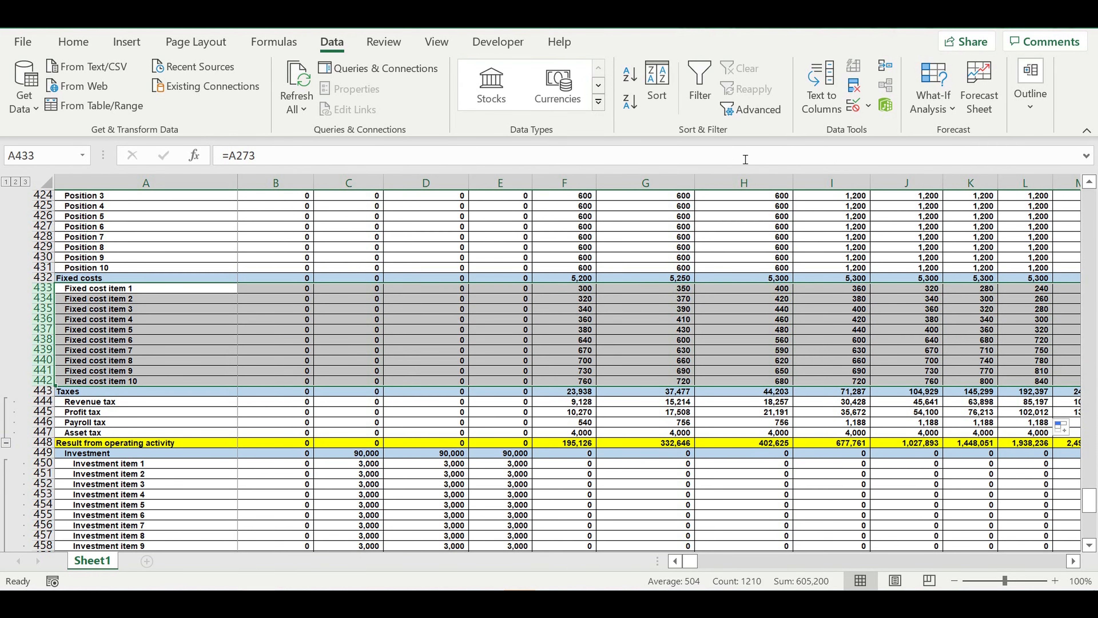
{"action": "left_click", "coordinate": [1031, 87]}
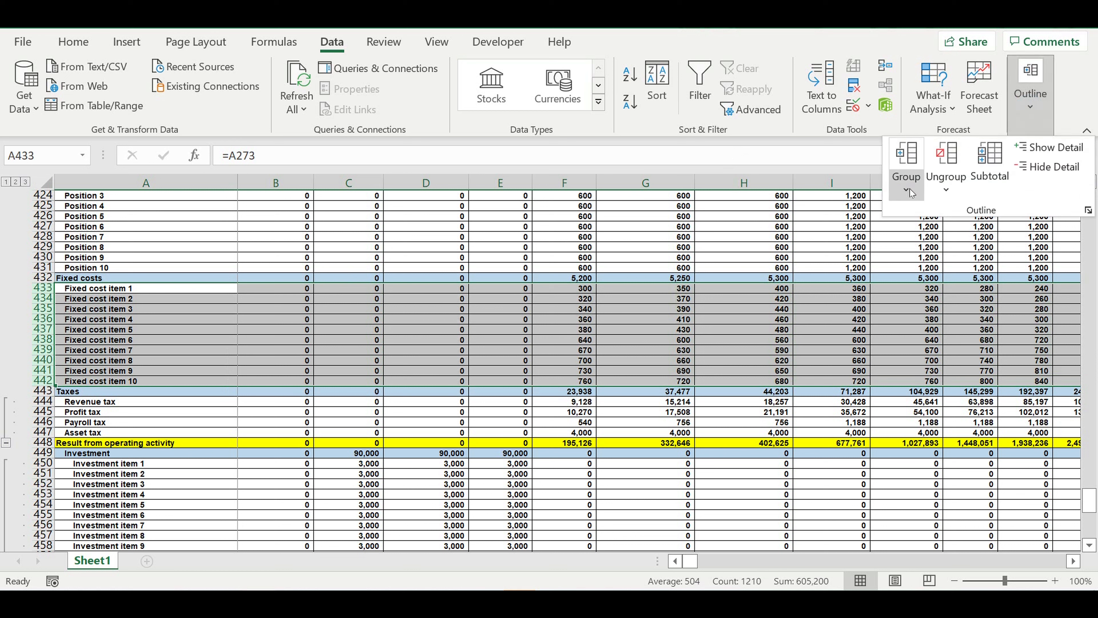
{"action": "left_click", "coordinate": [907, 180]}
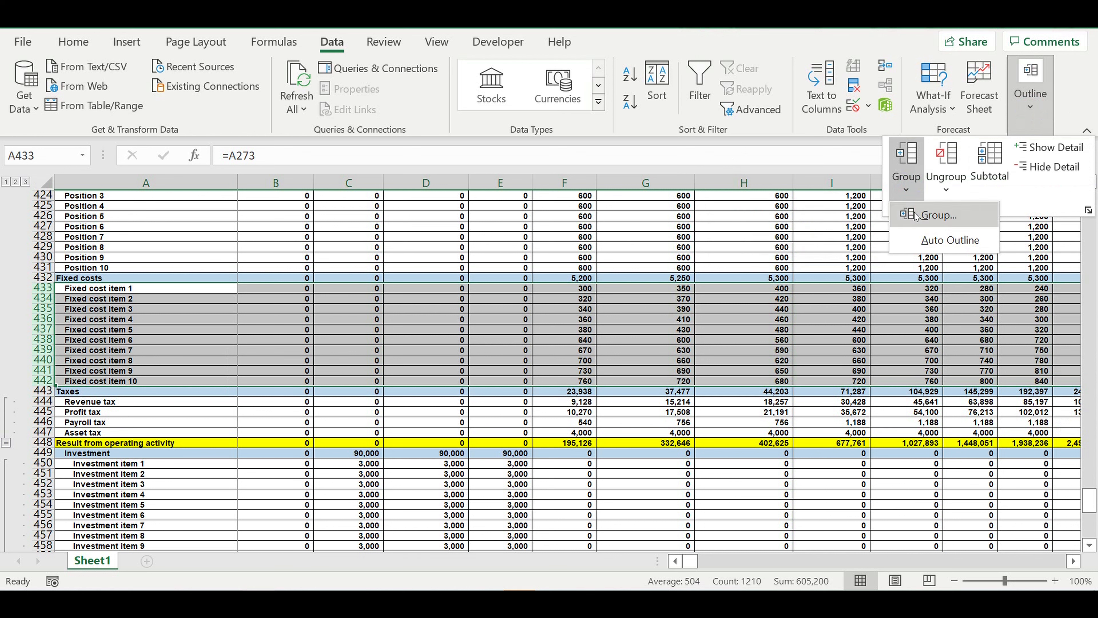
{"action": "left_click", "coordinate": [924, 216]}
- Group the position rows 422 to 431 under Payroll in the cash flow statement
{"action": "scroll", "coordinate": [170, 346], "scroll_direction": "up", "scroll_amount": 3}
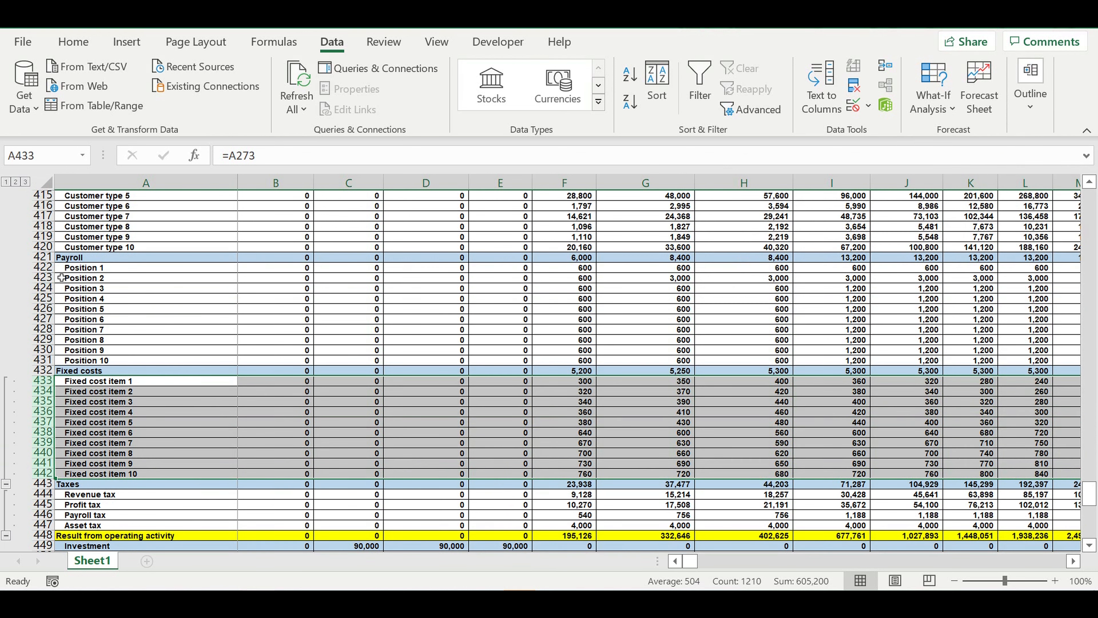
{"action": "left_click", "coordinate": [43, 267]}
{"action": "left_click_drag", "start_coordinate": [41, 305], "coordinate": [43, 360]}
{"action": "left_click", "coordinate": [1033, 93]}
{"action": "left_click", "coordinate": [907, 186]}
{"action": "left_click", "coordinate": [910, 213]}
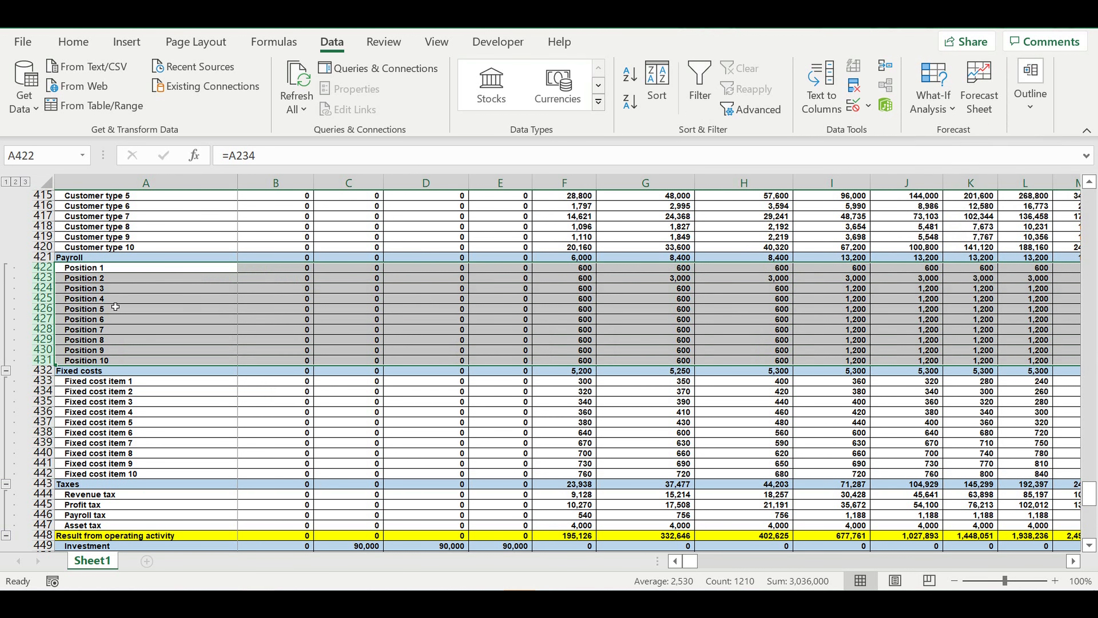
- Group the customer type rows 411 to 420 under Direct costs in the cash flow statement
{"action": "scroll", "coordinate": [75, 298], "scroll_direction": "up", "scroll_amount": 4}
{"action": "left_click_drag", "start_coordinate": [42, 278], "coordinate": [38, 370]}
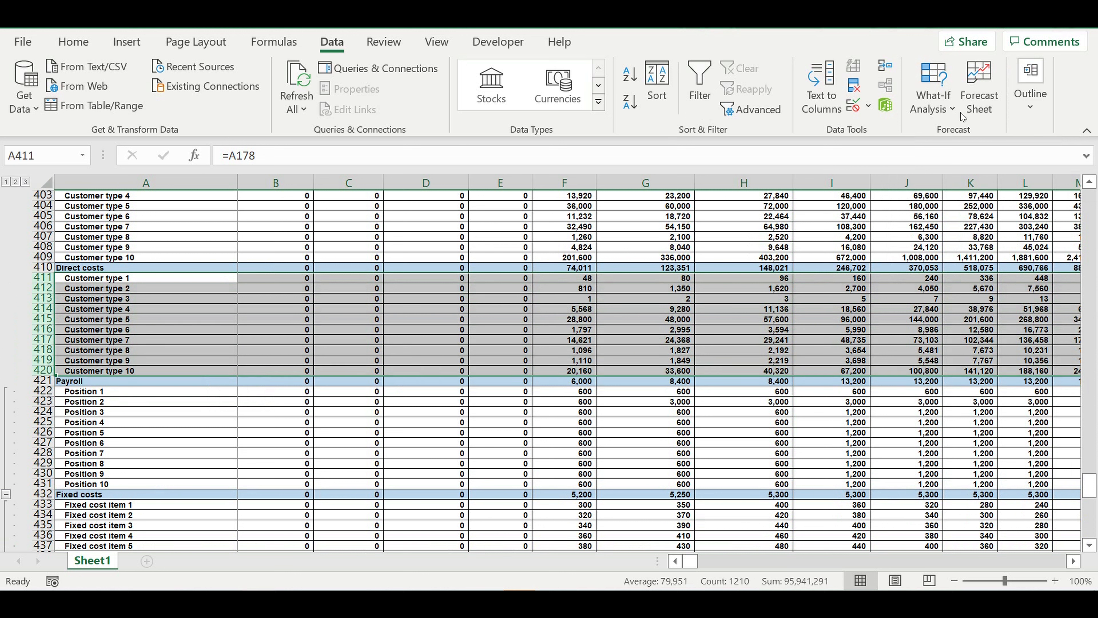
{"action": "left_click", "coordinate": [1032, 108]}
{"action": "left_click", "coordinate": [907, 152]}
{"action": "left_click", "coordinate": [906, 188]}
{"action": "left_click", "coordinate": [910, 215]}
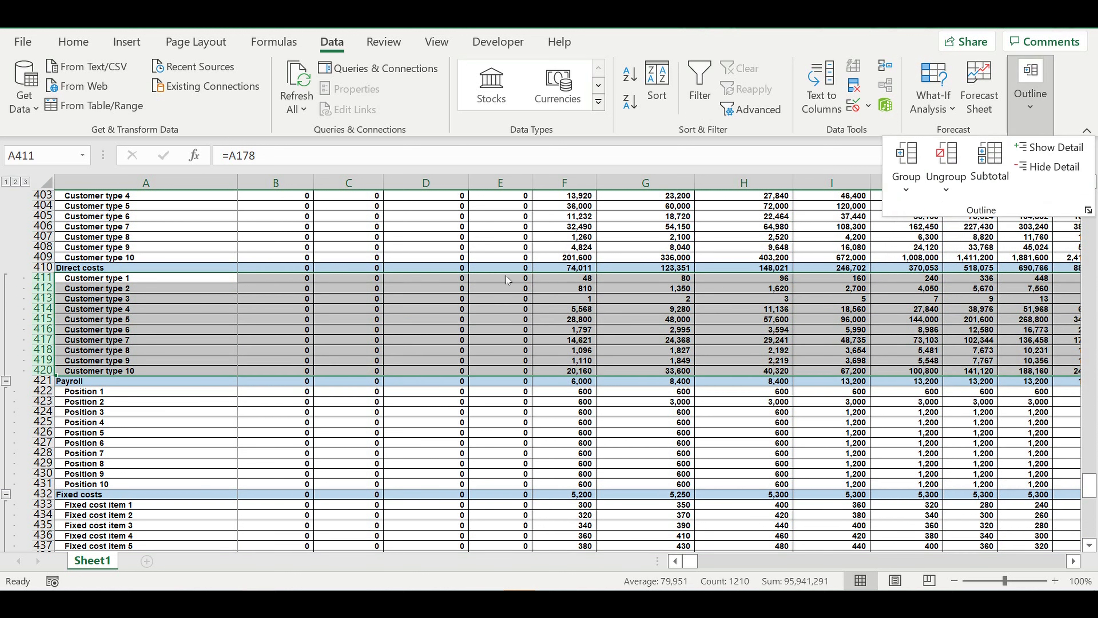
{"action": "left_click", "coordinate": [135, 310]}
- Group the customer type rows 400 to 409 under Revenues in the cash flow statement
{"action": "scroll", "coordinate": [135, 309], "scroll_direction": "up", "scroll_amount": 4}
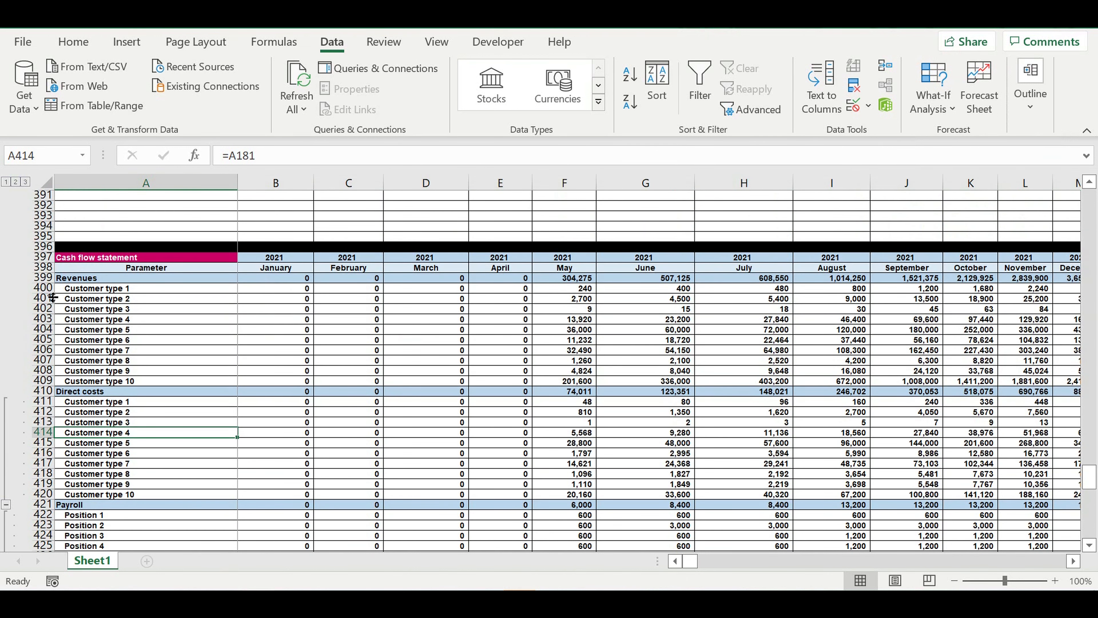
{"action": "left_click_drag", "start_coordinate": [49, 291], "coordinate": [44, 381]}
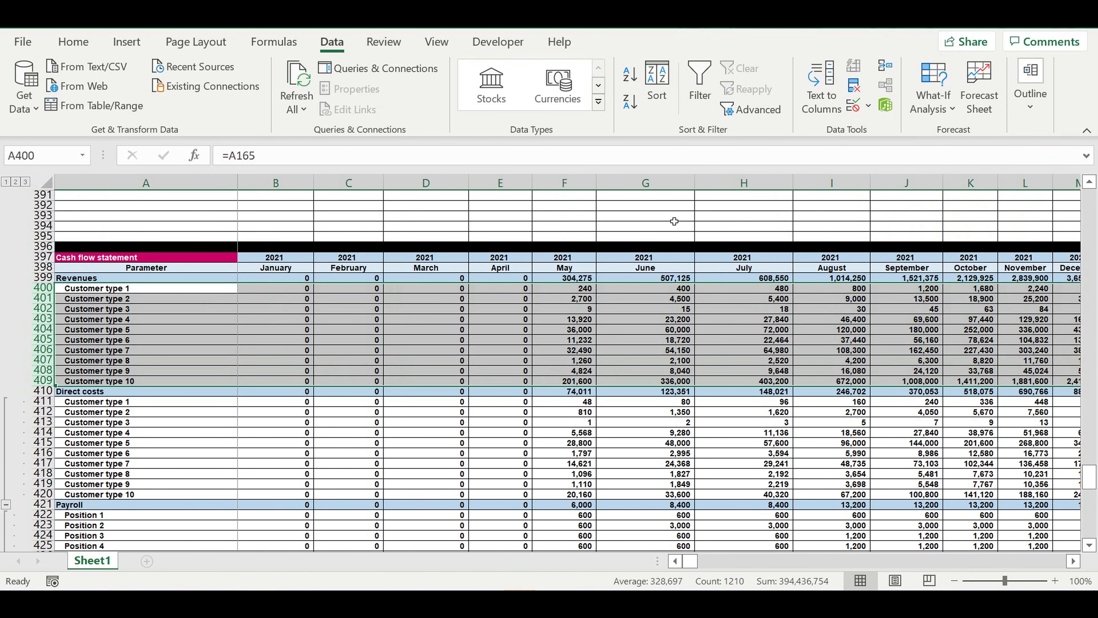
{"action": "left_click", "coordinate": [1037, 124]}
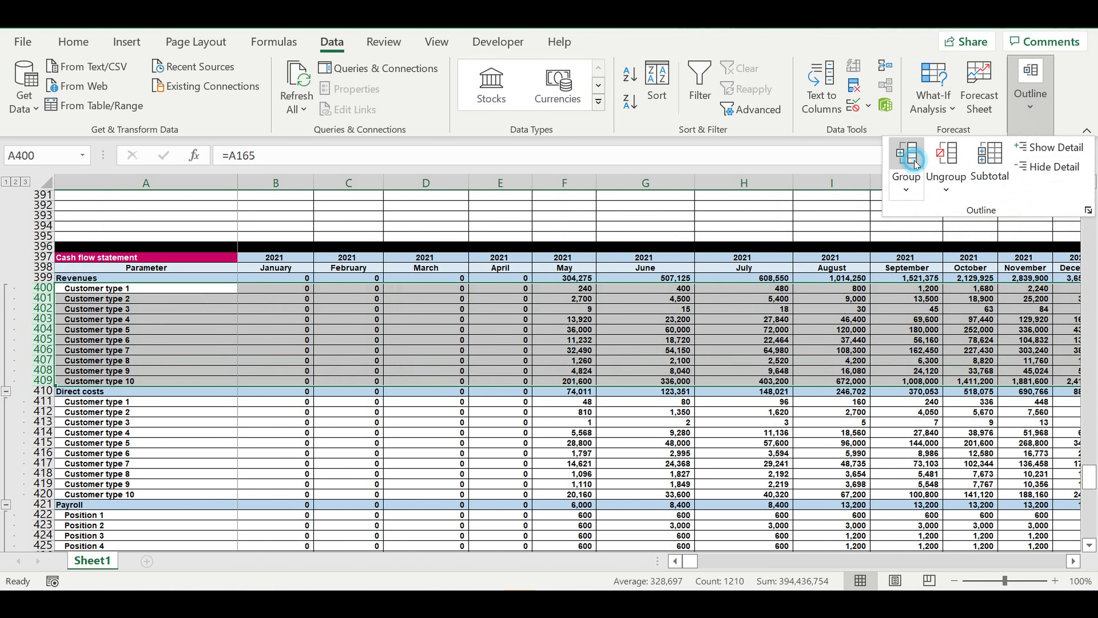
{"action": "left_click", "coordinate": [907, 193]}
{"action": "left_click", "coordinate": [938, 214]}
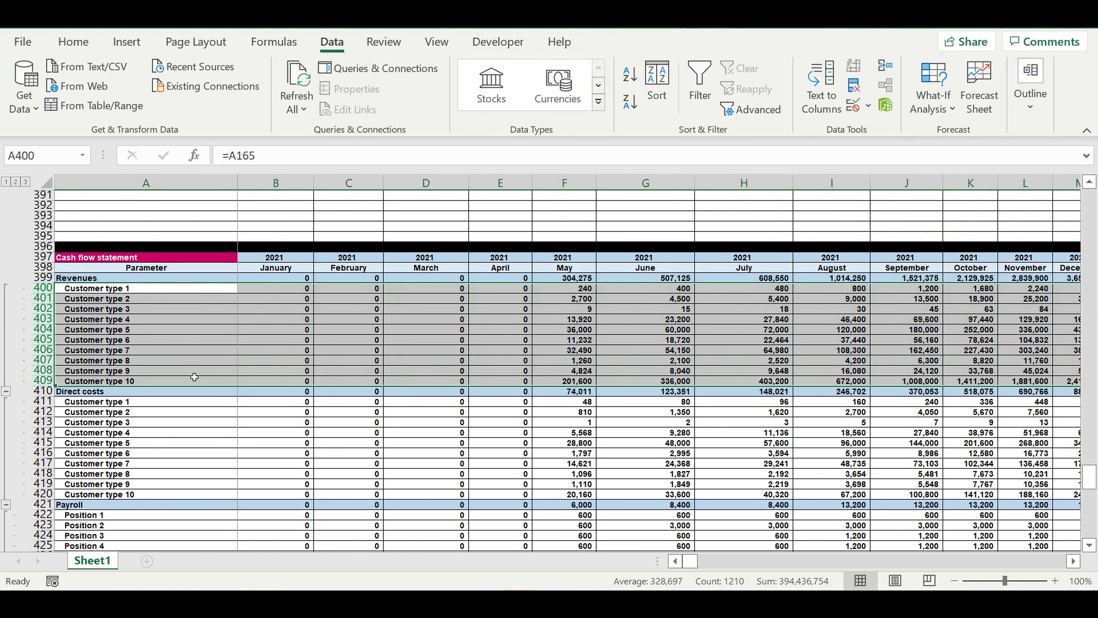
- Collapse the customer type rows under Revenues and Direct costs in the cash flow statement
{"action": "left_click", "coordinate": [6, 390]}
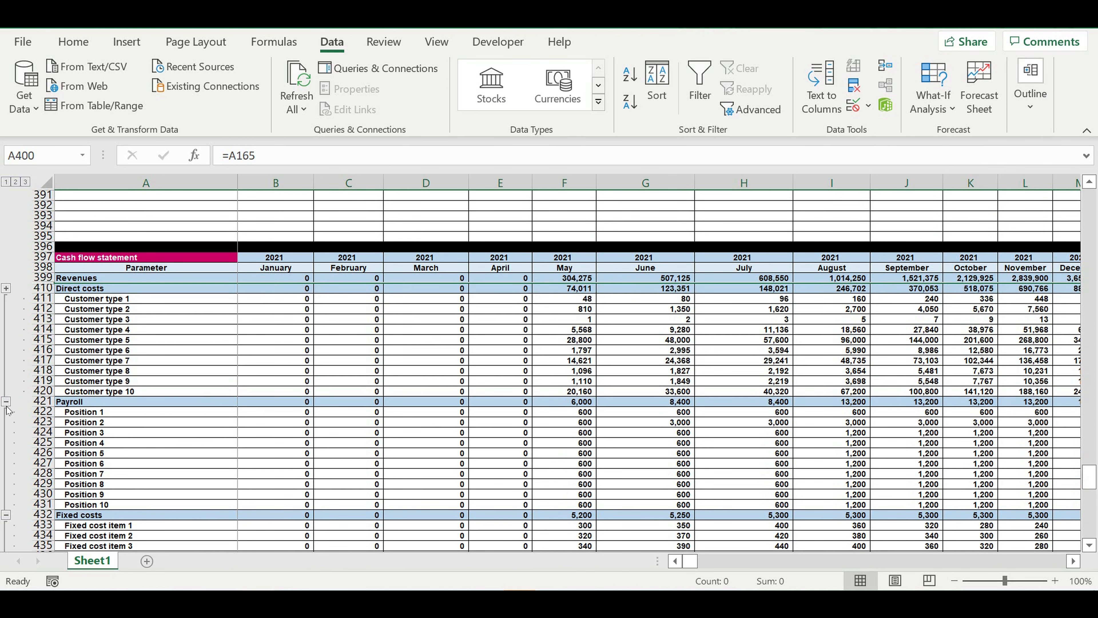
{"action": "left_click", "coordinate": [6, 401]}
- Delete rows 382 to 396 between the Taxes table and the cash flow statement
{"action": "scroll", "coordinate": [94, 339], "scroll_direction": "up", "scroll_amount": 4}
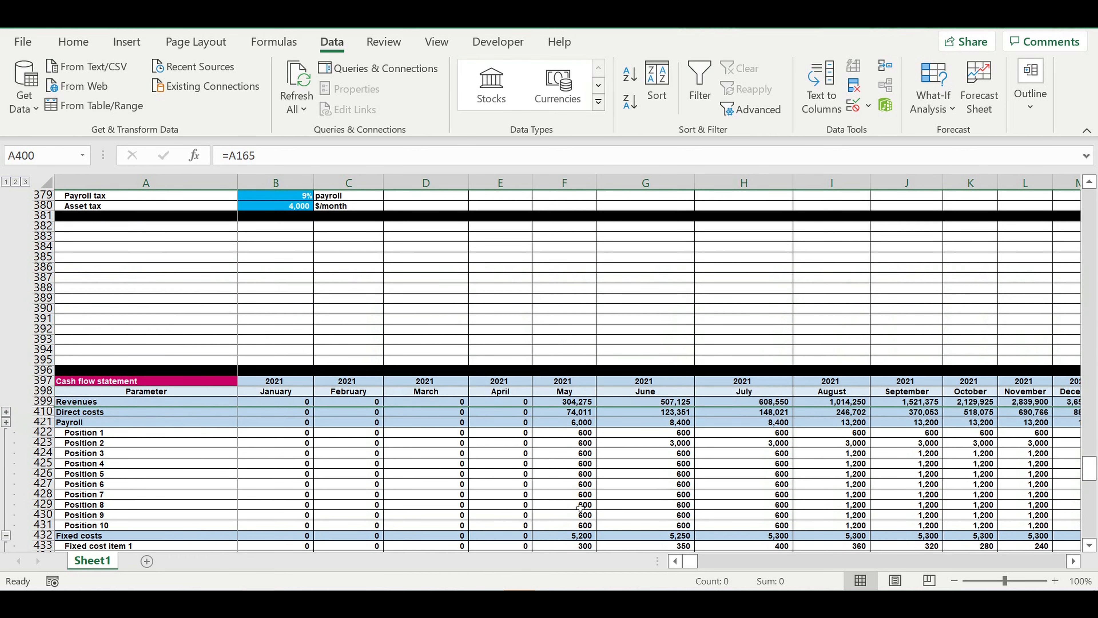
{"action": "scroll", "coordinate": [93, 253], "scroll_direction": "up", "scroll_amount": 2}
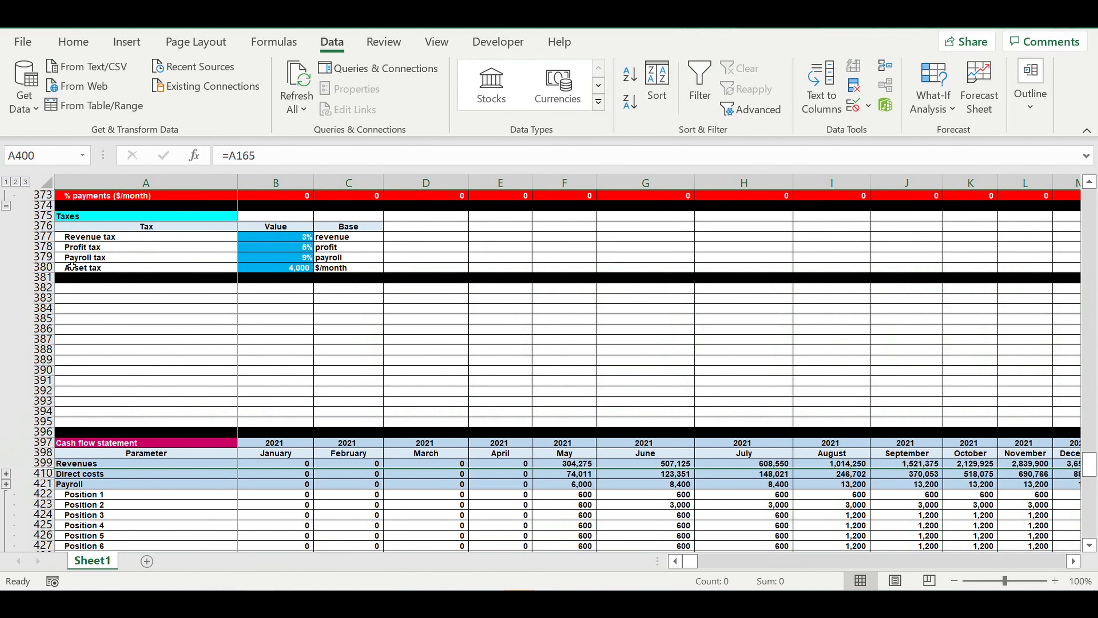
{"action": "left_click", "coordinate": [43, 290]}
{"action": "left_click_drag", "start_coordinate": [43, 290], "coordinate": [39, 424]}
{"action": "right_click", "coordinate": [39, 381]}
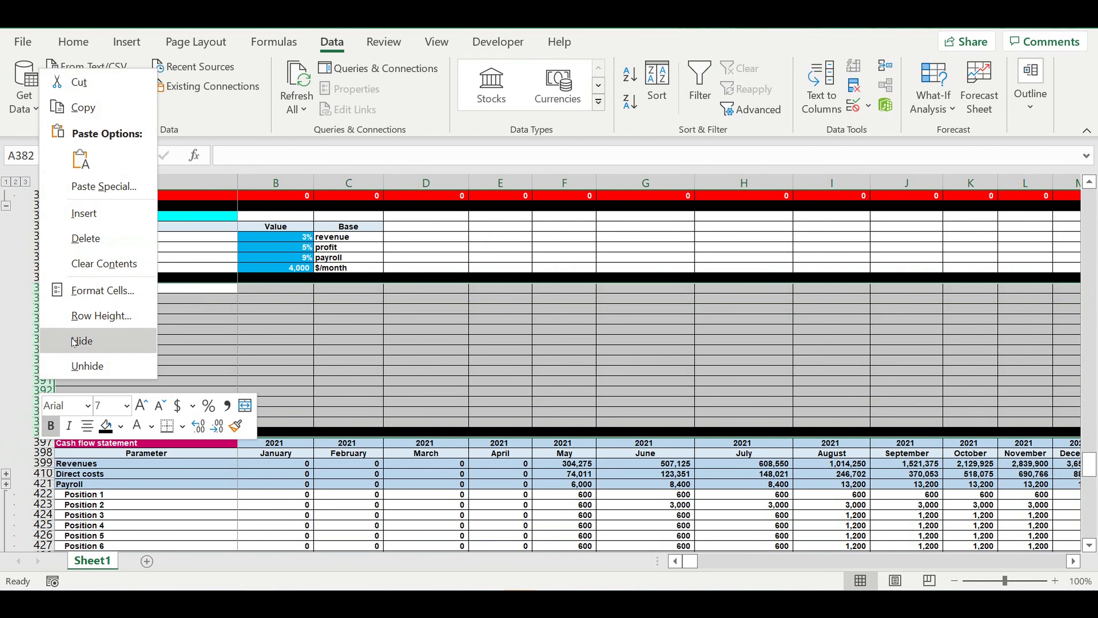
{"action": "left_click", "coordinate": [85, 248]}
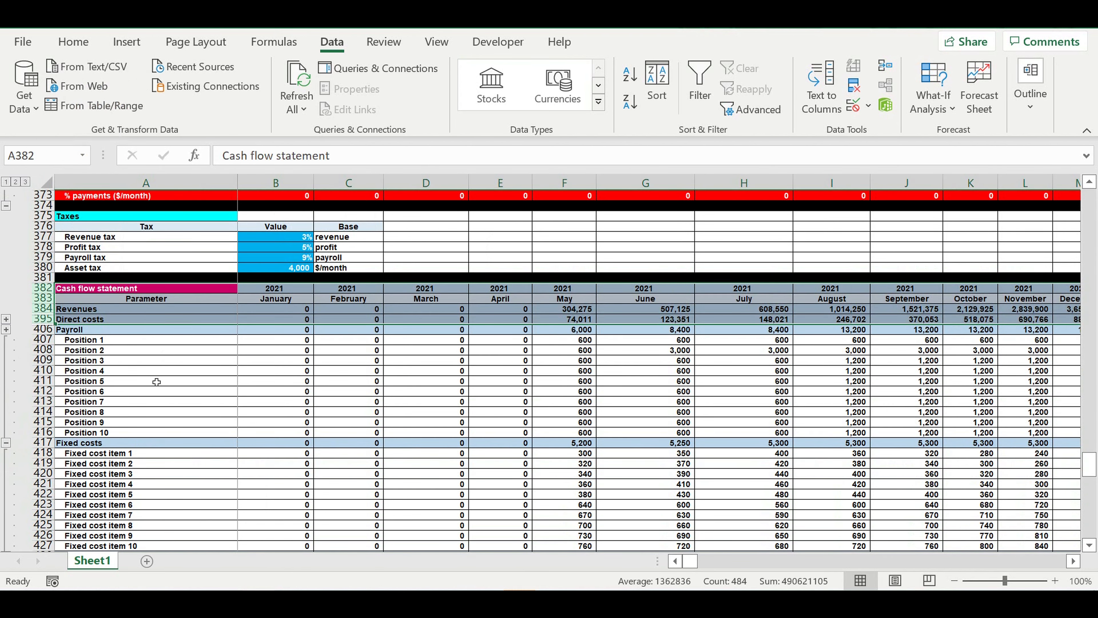
{"action": "left_click", "coordinate": [156, 381]}
- Collapse the detail rows under Payroll, Fixed costs, Taxes and Investment in the cash flow statement
{"action": "left_click", "coordinate": [6, 442]}
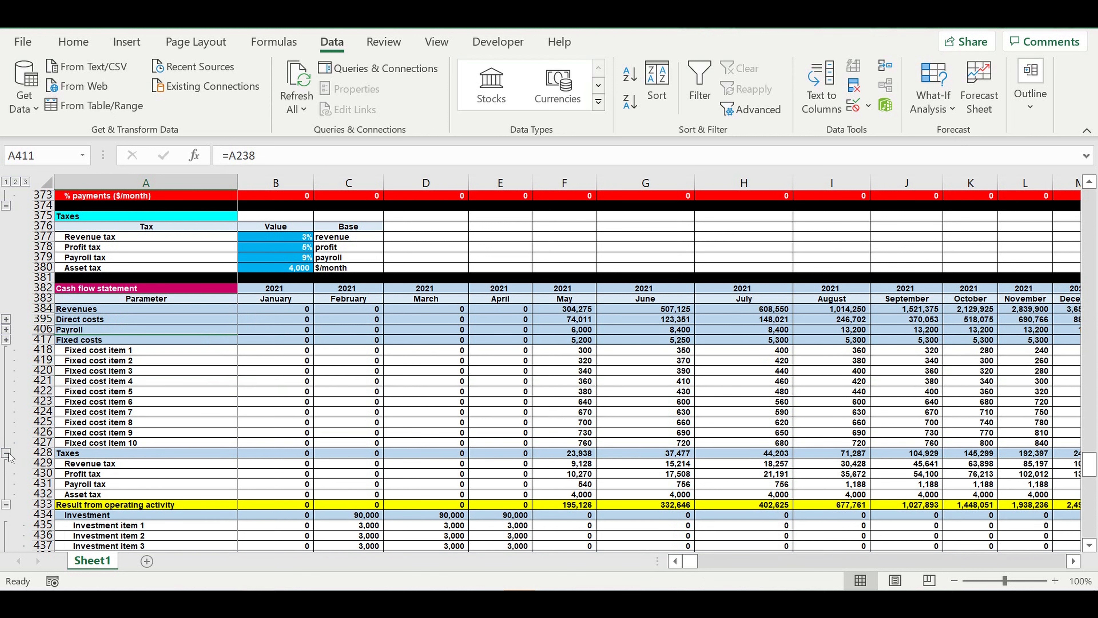
{"action": "left_click", "coordinate": [7, 453]}
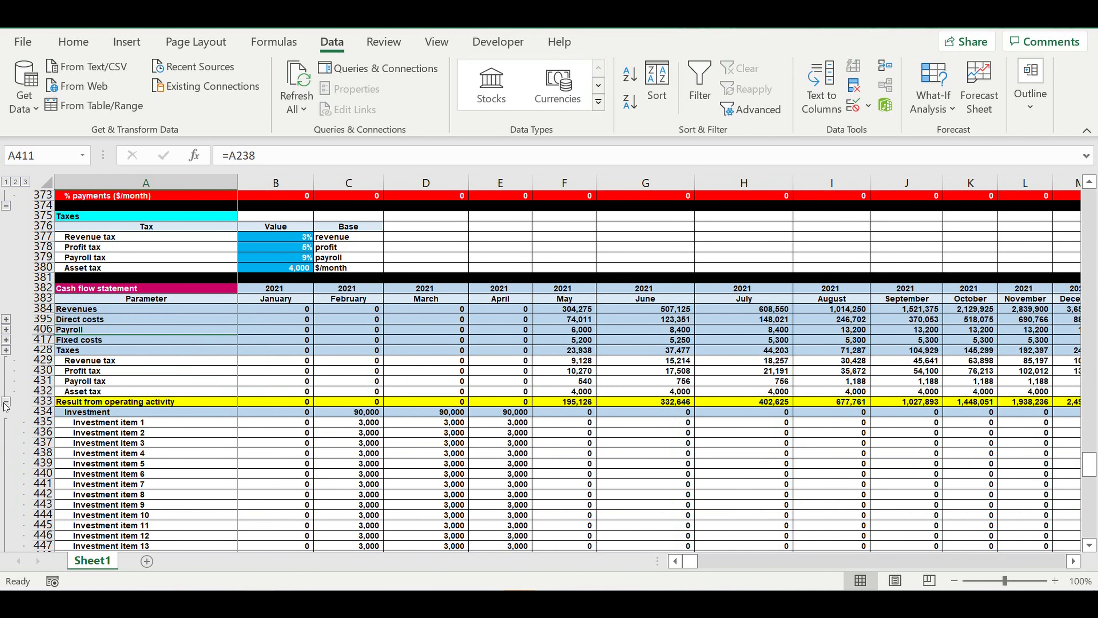
{"action": "left_click", "coordinate": [6, 403]}
{"action": "left_click", "coordinate": [75, 433]}
{"action": "scroll", "coordinate": [103, 453], "scroll_direction": "down", "scroll_amount": 4}
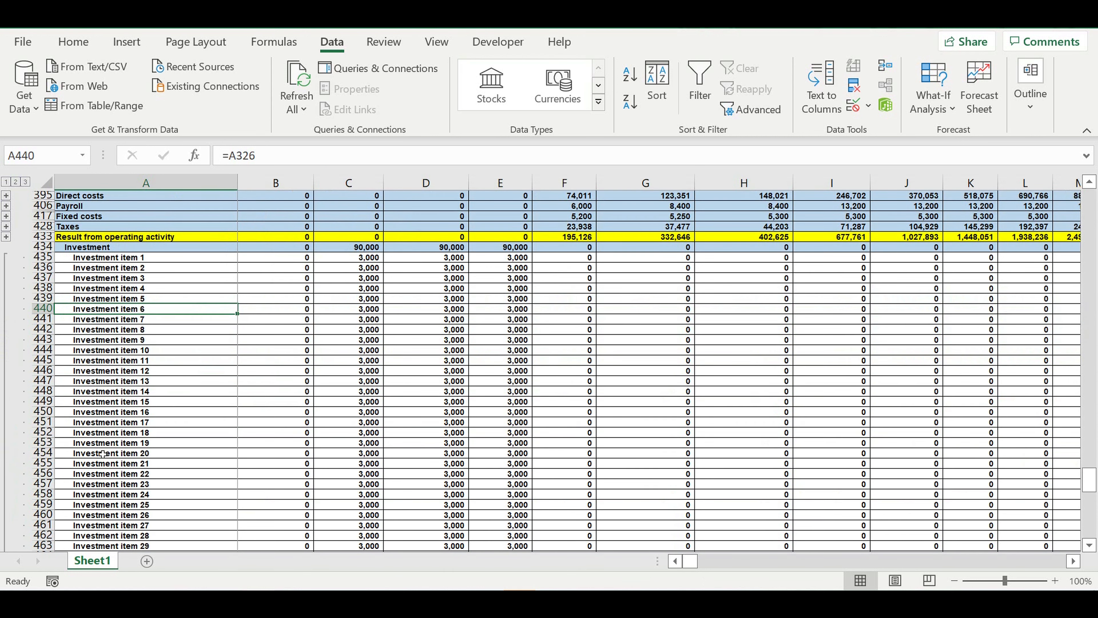
{"action": "scroll", "coordinate": [102, 453], "scroll_direction": "down", "scroll_amount": 4}
{"action": "scroll", "coordinate": [213, 391], "scroll_direction": "down", "scroll_amount": 8}
{"action": "scroll", "coordinate": [213, 391], "scroll_direction": "up", "scroll_amount": 6}
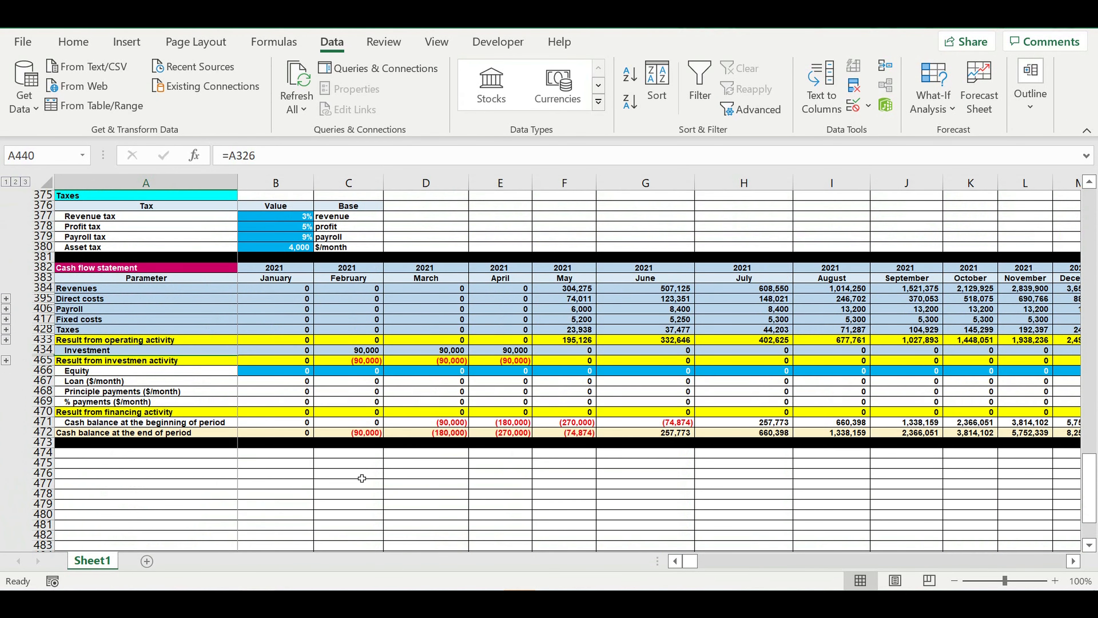
- Examine the July revenue and cost lines and the results from operating activity for July to October
{"action": "left_click", "coordinate": [360, 473]}
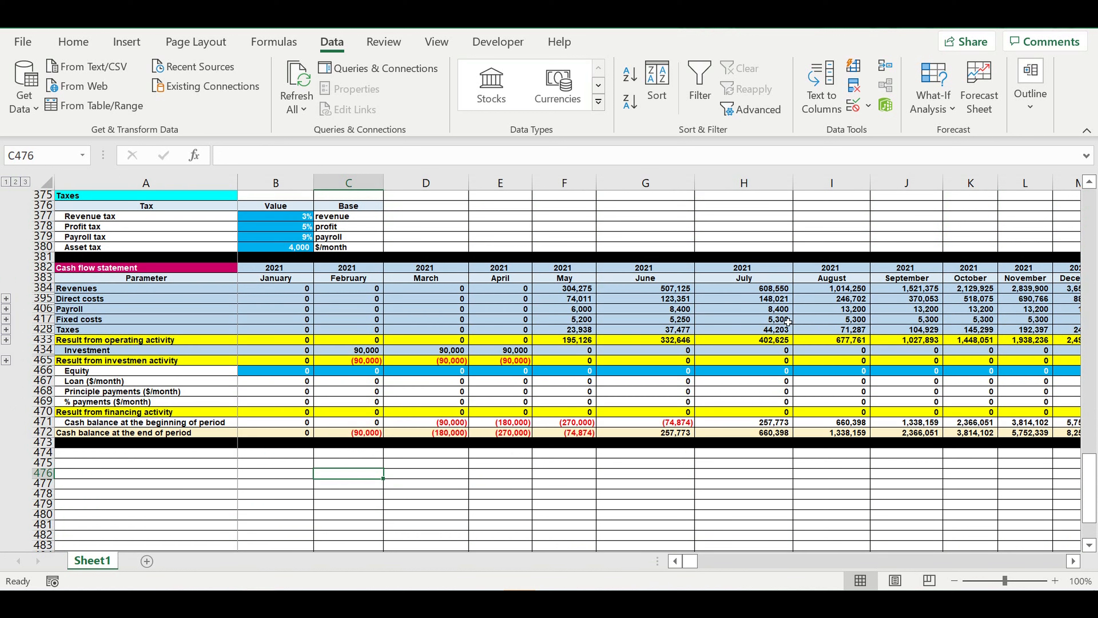
{"action": "left_click", "coordinate": [773, 299]}
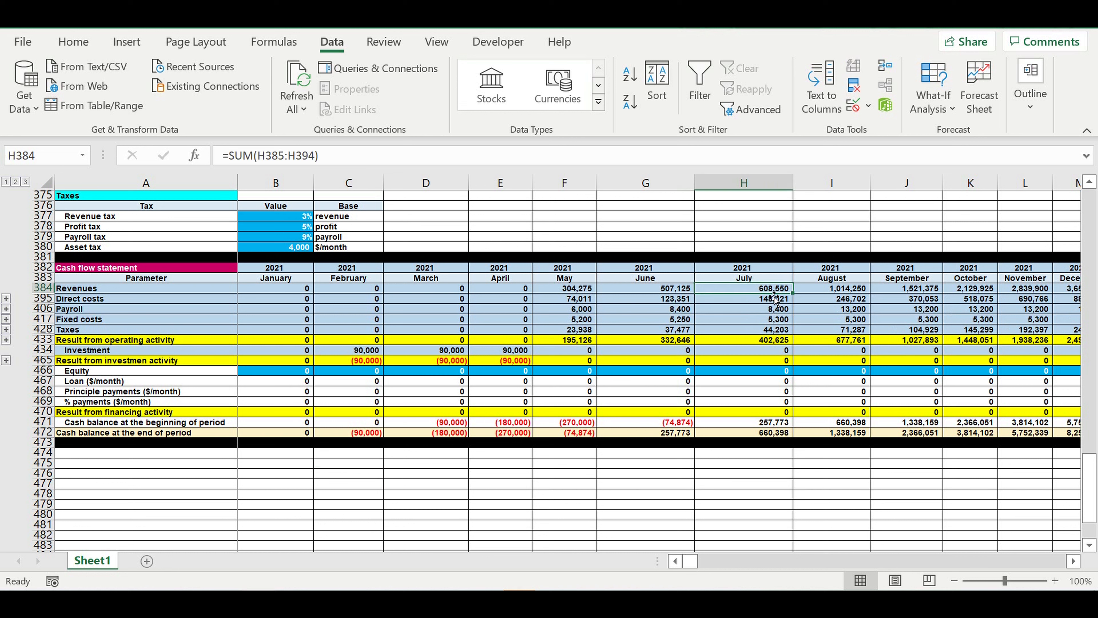
{"action": "left_click", "coordinate": [763, 310]}
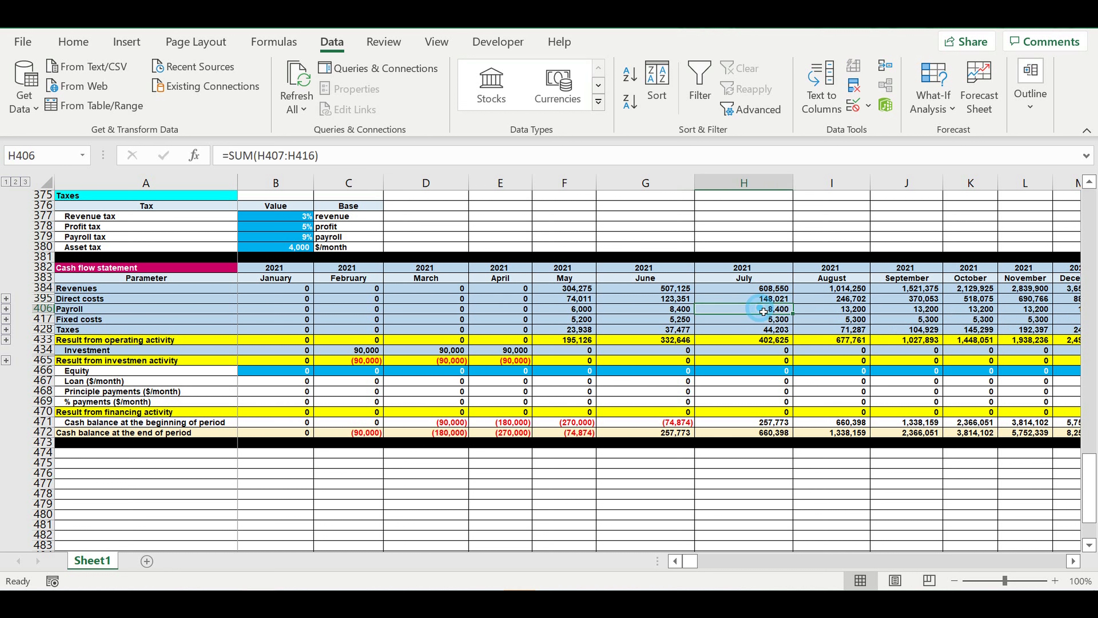
{"action": "left_click", "coordinate": [757, 331]}
{"action": "left_click_drag", "start_coordinate": [758, 339], "coordinate": [989, 342]}
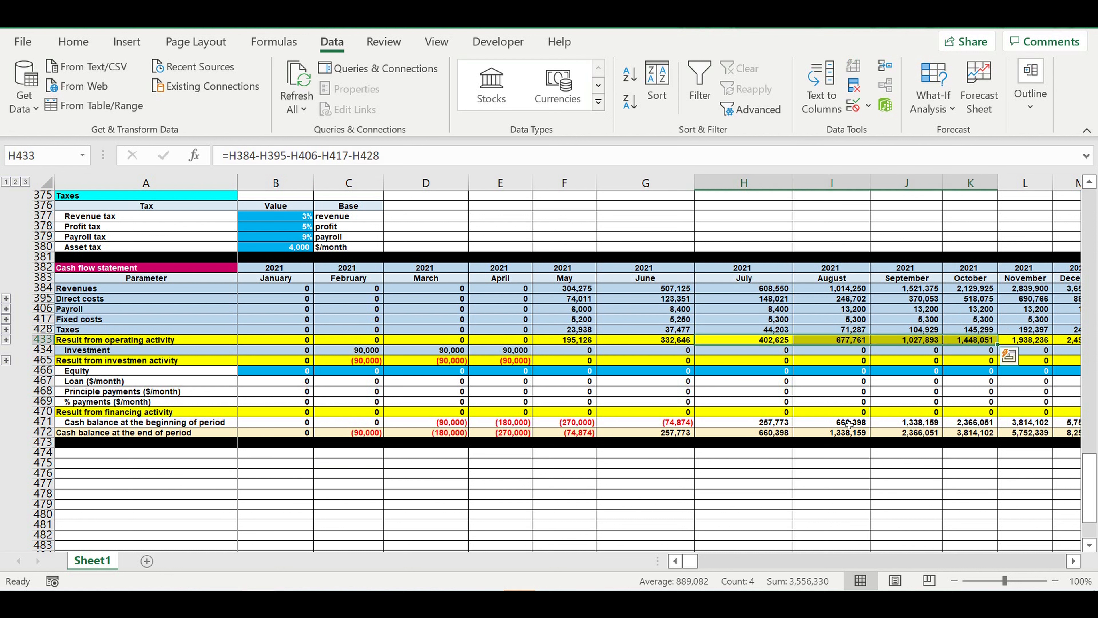